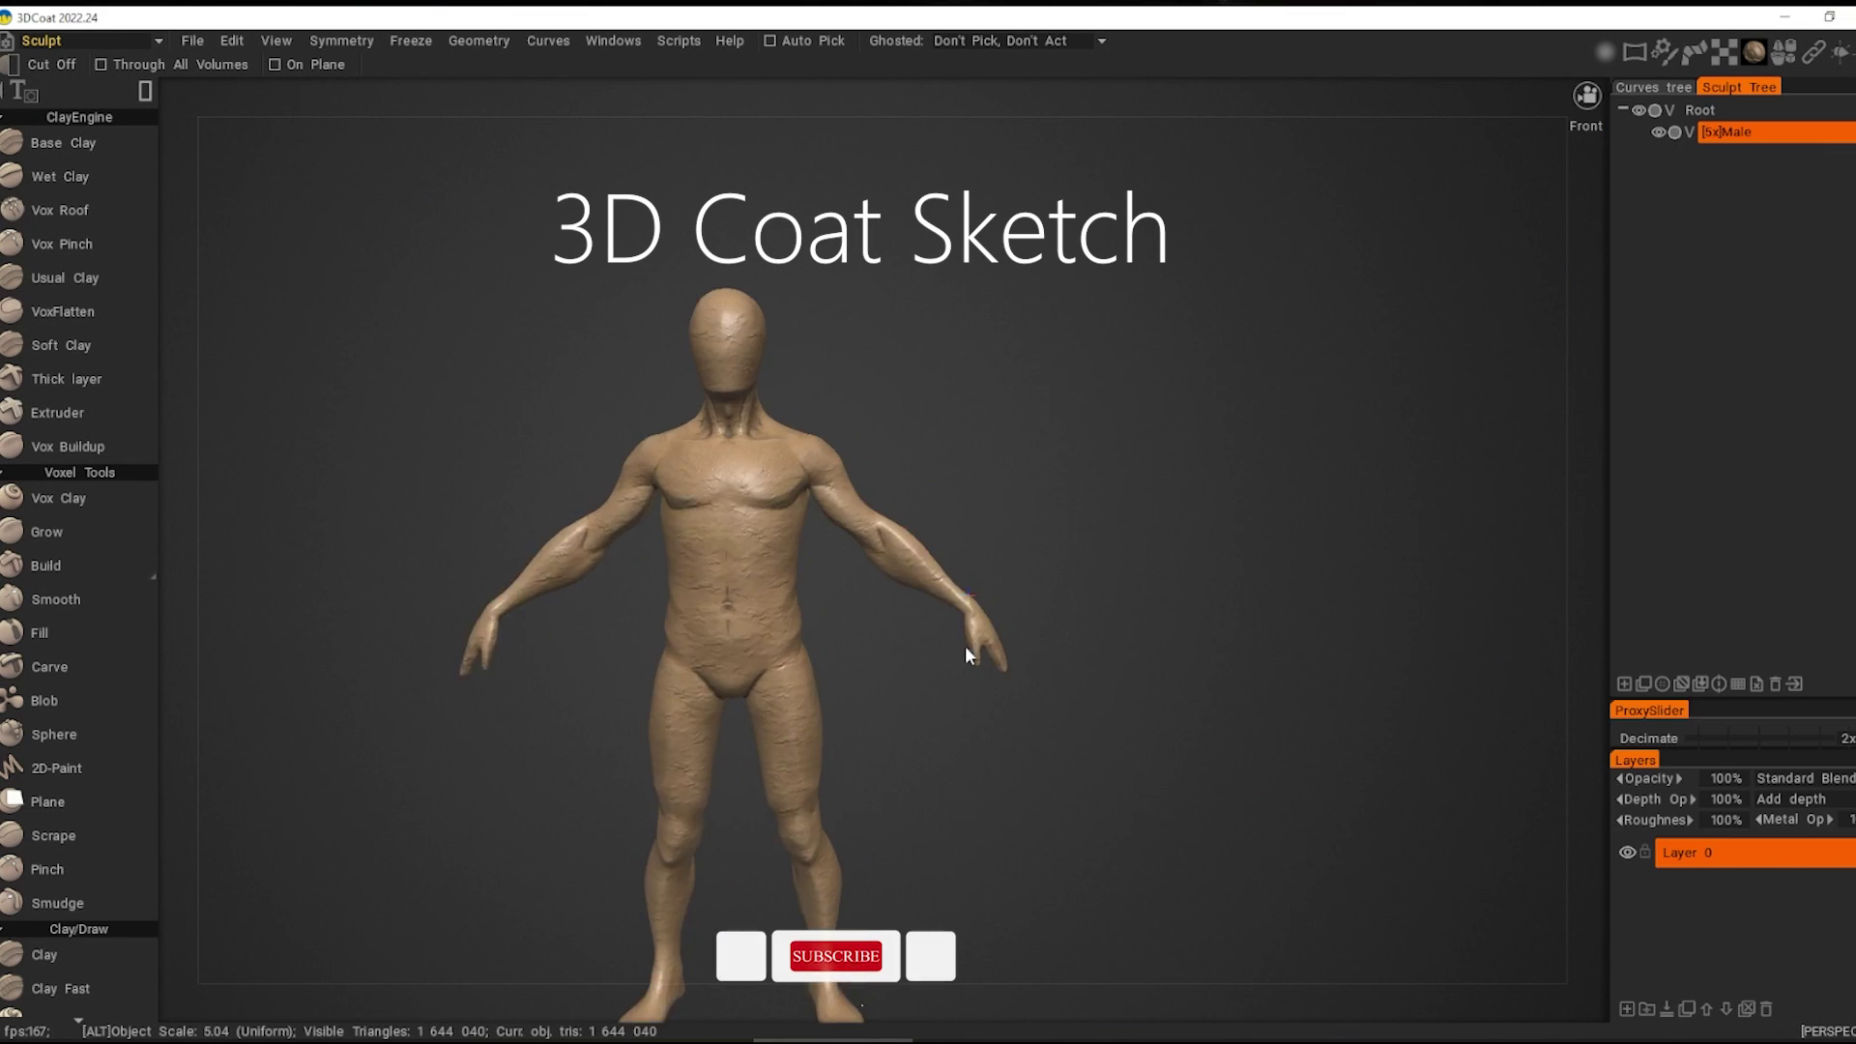
# Step: Lasso-cut the legs and hips off the Male sculpt, leaving the torso in Volume9
pyautogui.scroll(-2, 903, 540)
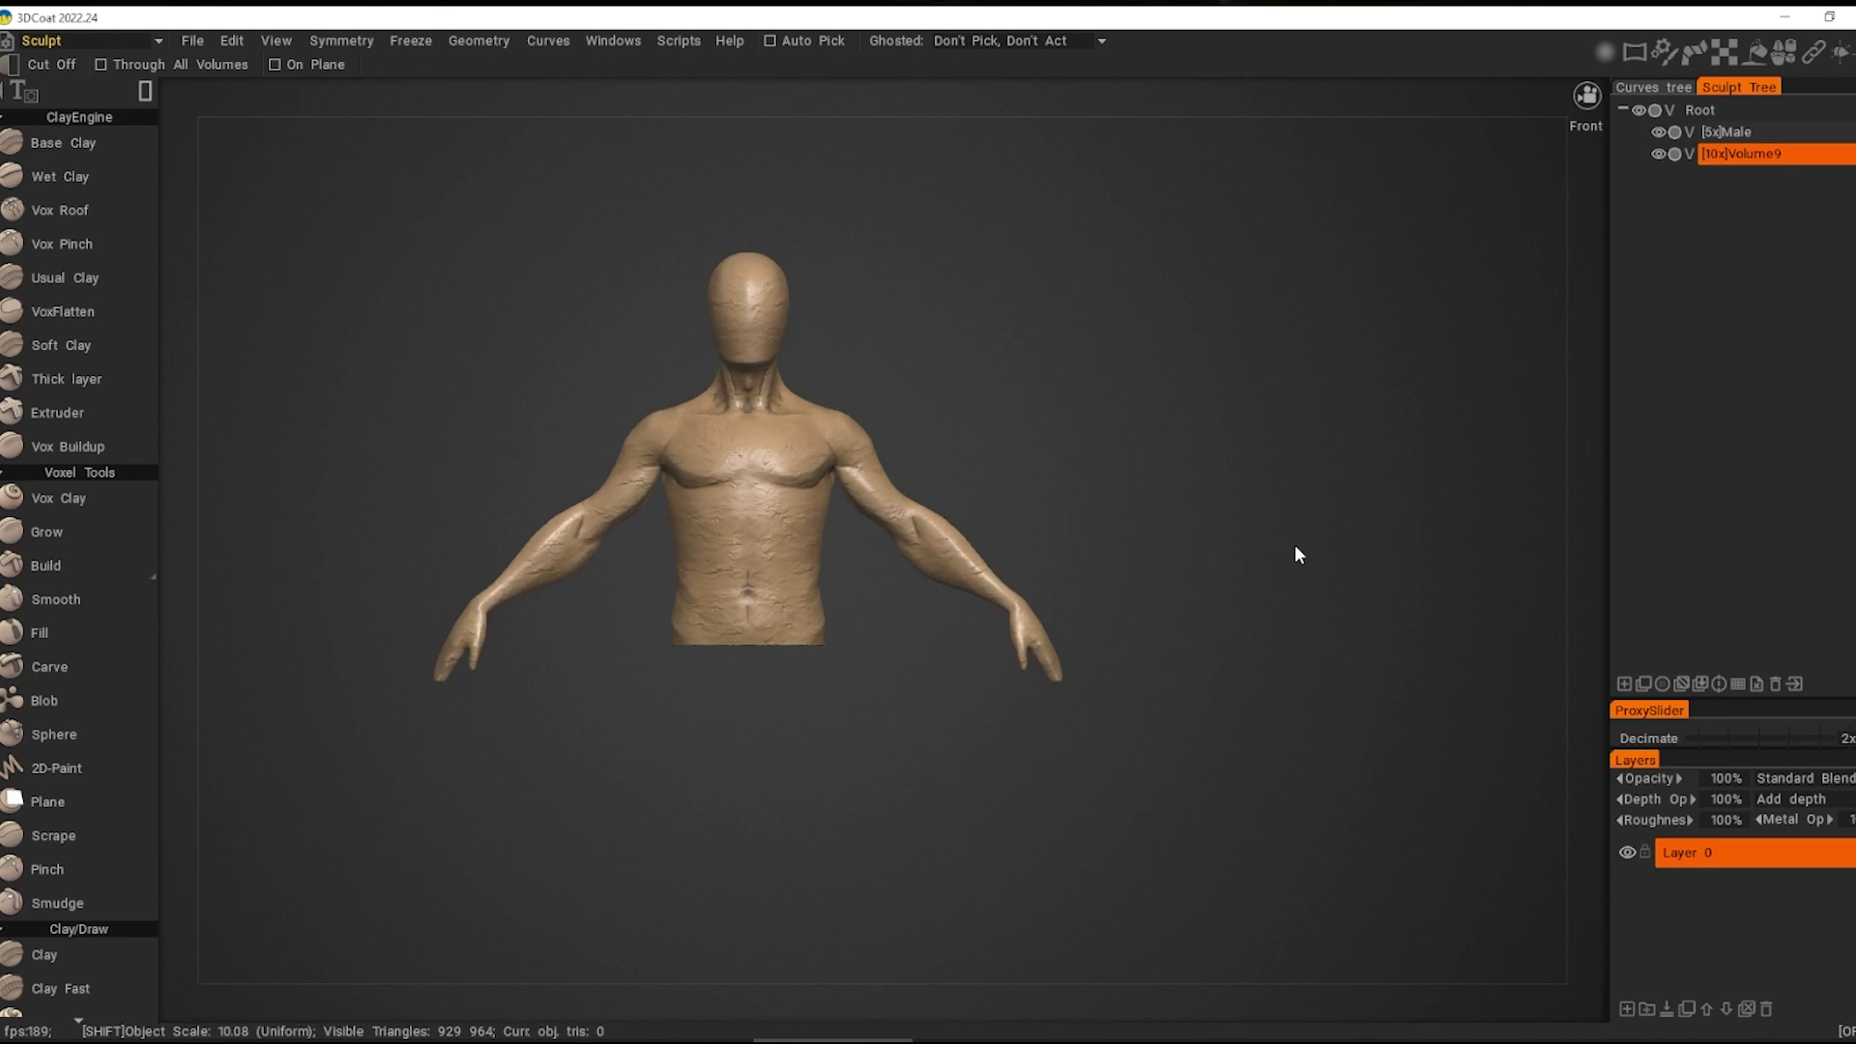
# Step: Place two clay spheres below the torso with the Sphere tool
pyautogui.press('space')
pyautogui.click(803, 663)
pyautogui.moveTo(718, 630); pyautogui.dragTo(776, 638)
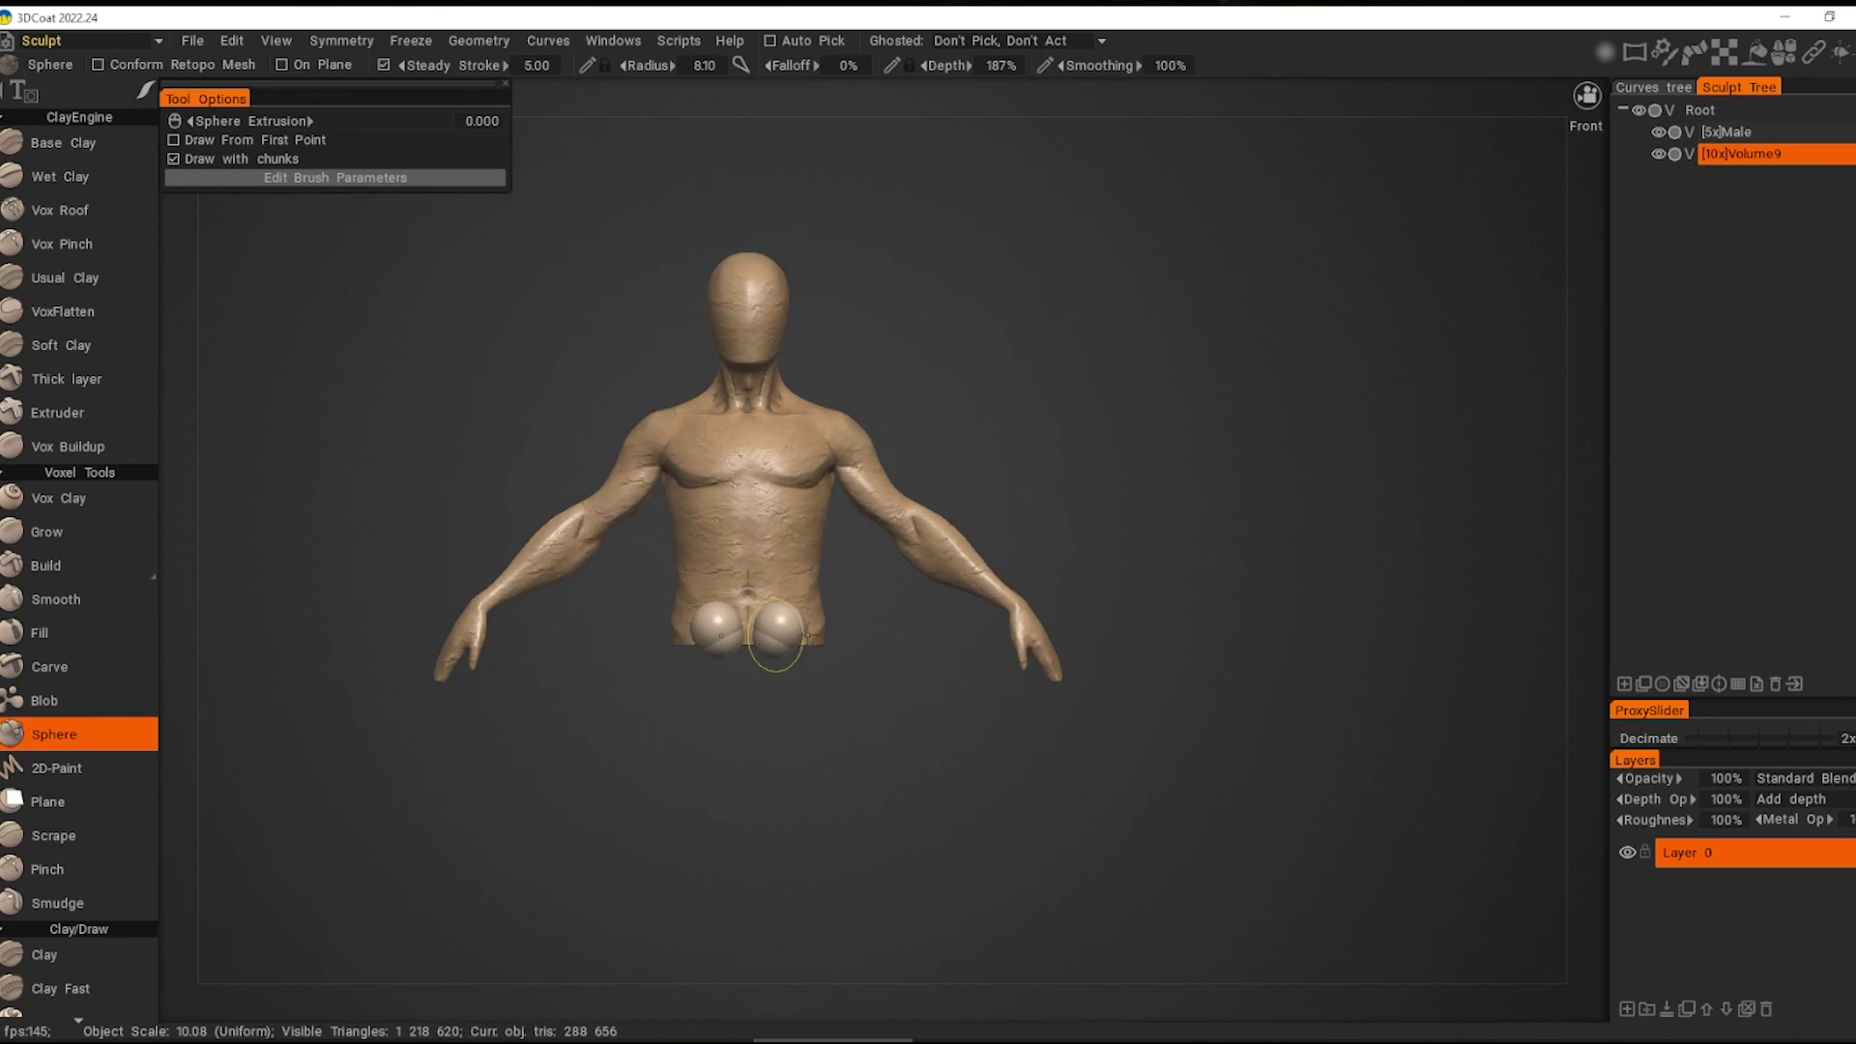
# Step: Resample Volume9 to 1x resolution
pyautogui.press('space')
pyautogui.click(1006, 630)
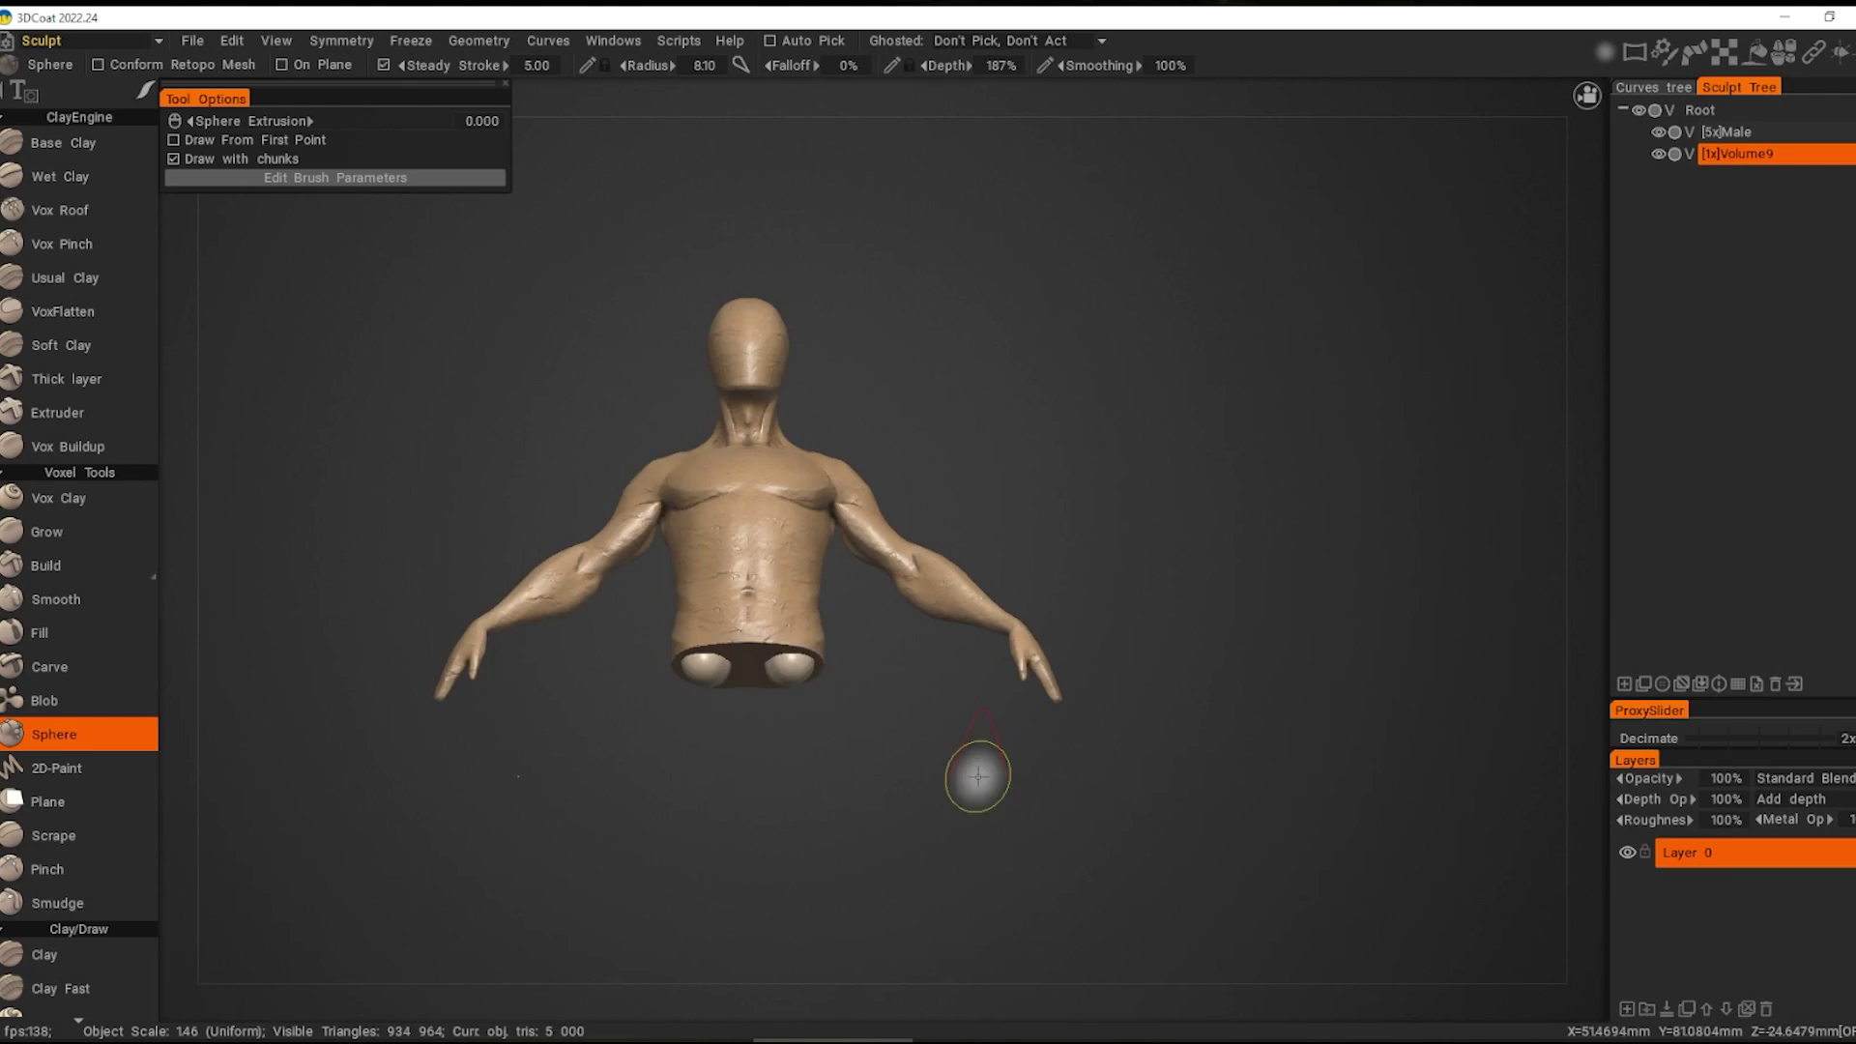
pyautogui.moveTo(982, 780); pyautogui.dragTo(733, 801)
pyautogui.hotkey('ctrl', 'z')
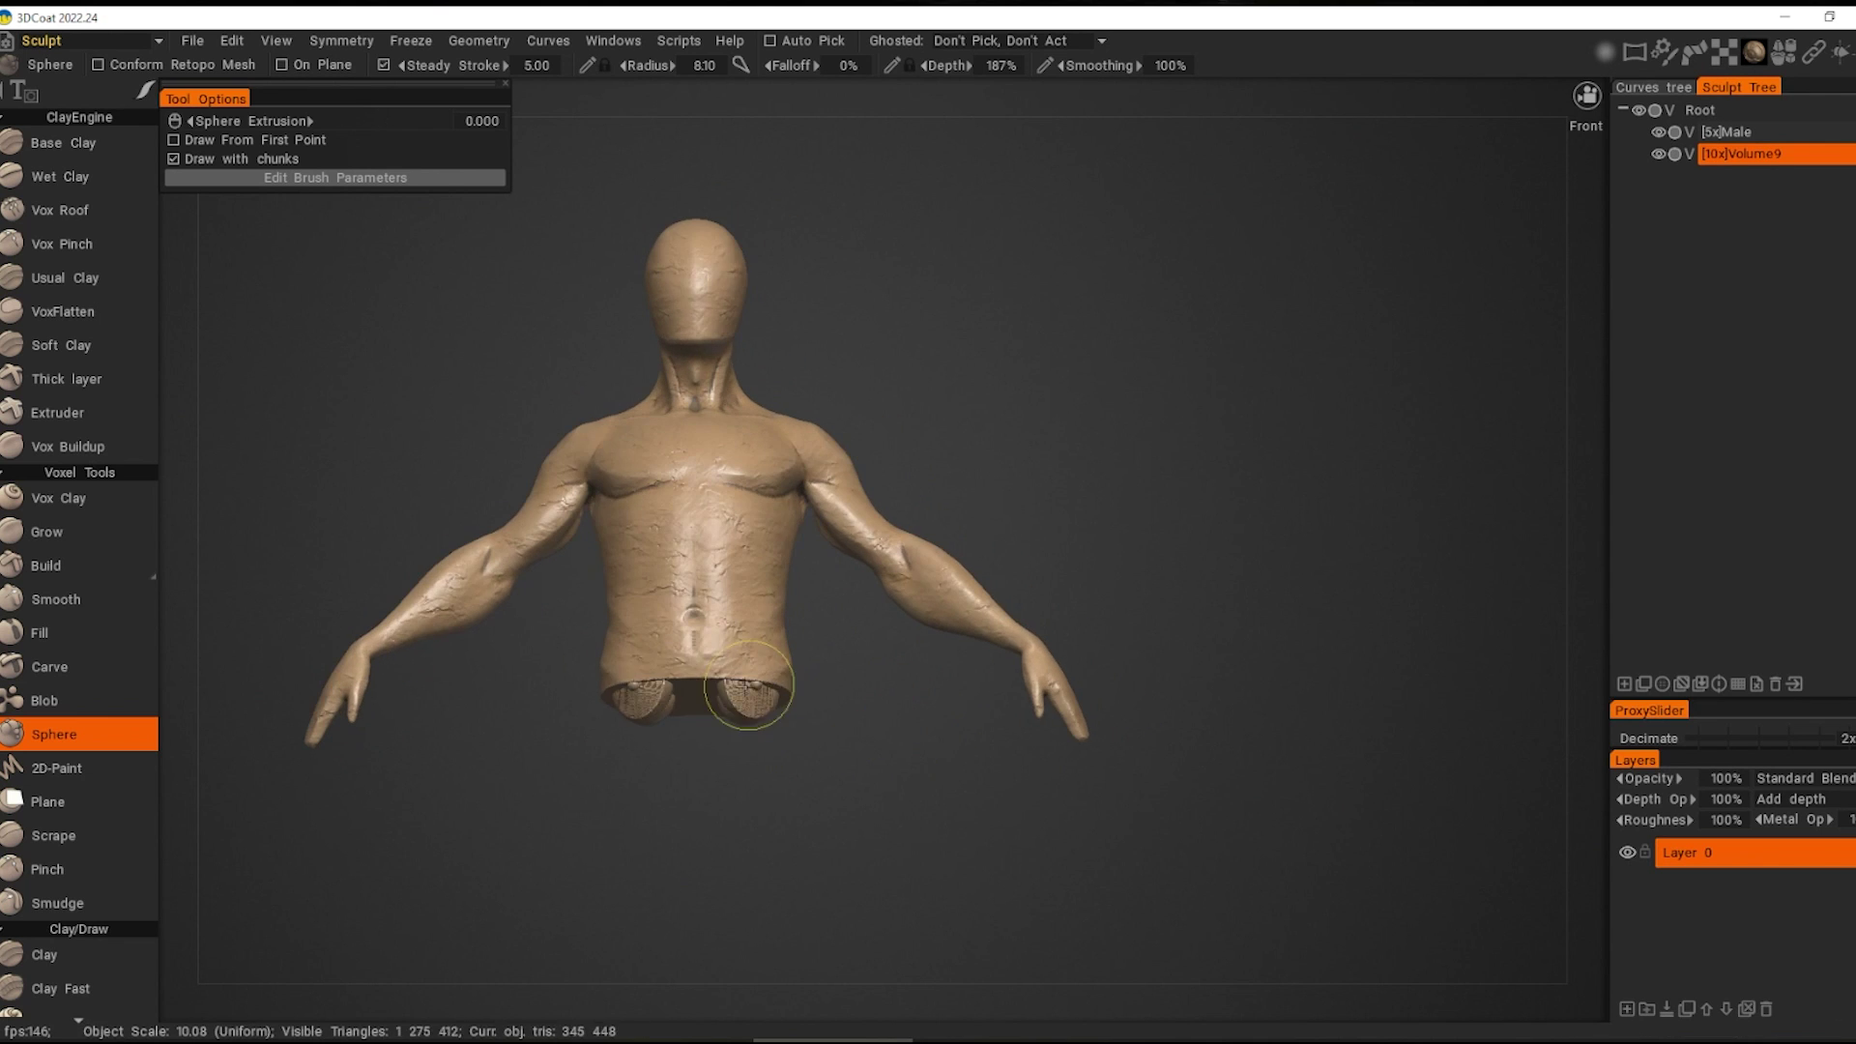
pyautogui.press('space')
pyautogui.click(1047, 565)
pyautogui.press('Return')
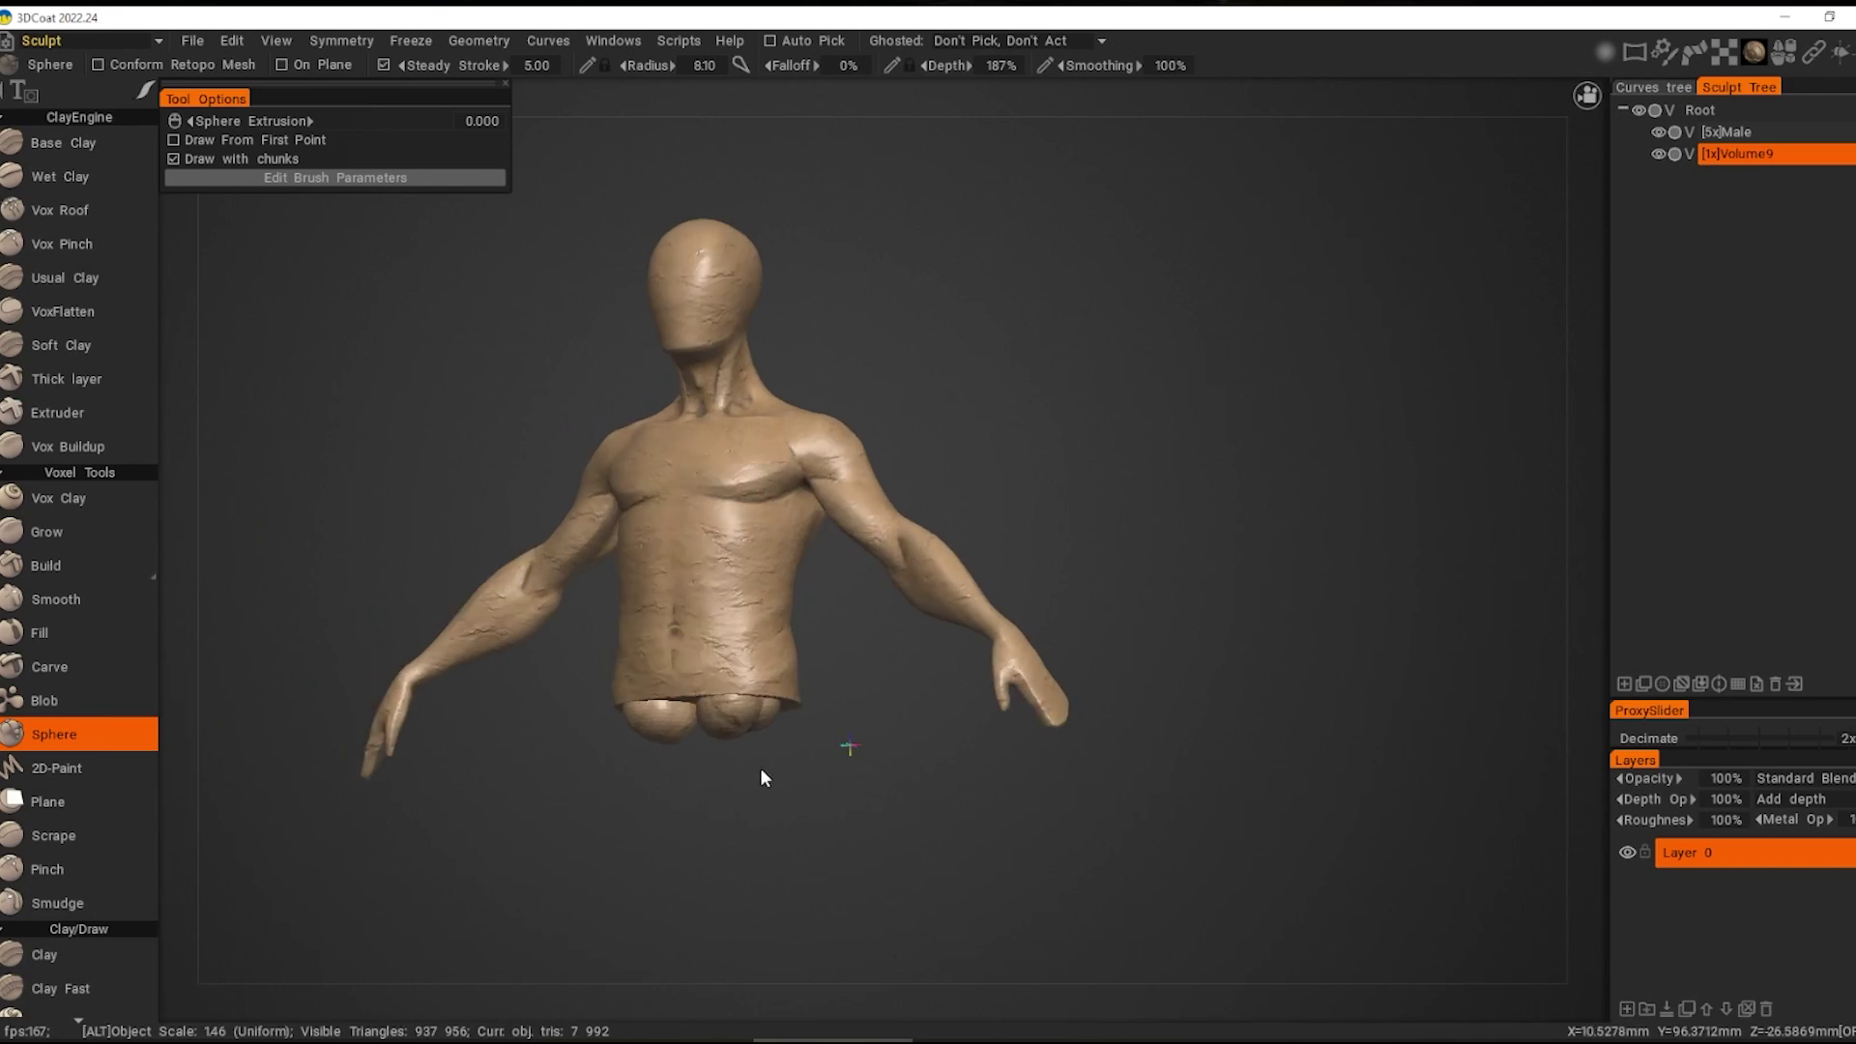
pyautogui.moveTo(747, 709)
pyautogui.keyDown('alt'); pyautogui.mouseDown()
pyautogui.moveTo(822, 744)
pyautogui.moveTo(717, 715)
pyautogui.mouseUp(); pyautogui.keyUp('alt')
# Step: Cut away the lower pelvis with the lasso Cut Off tool
pyautogui.press('space')
pyautogui.click(854, 764)
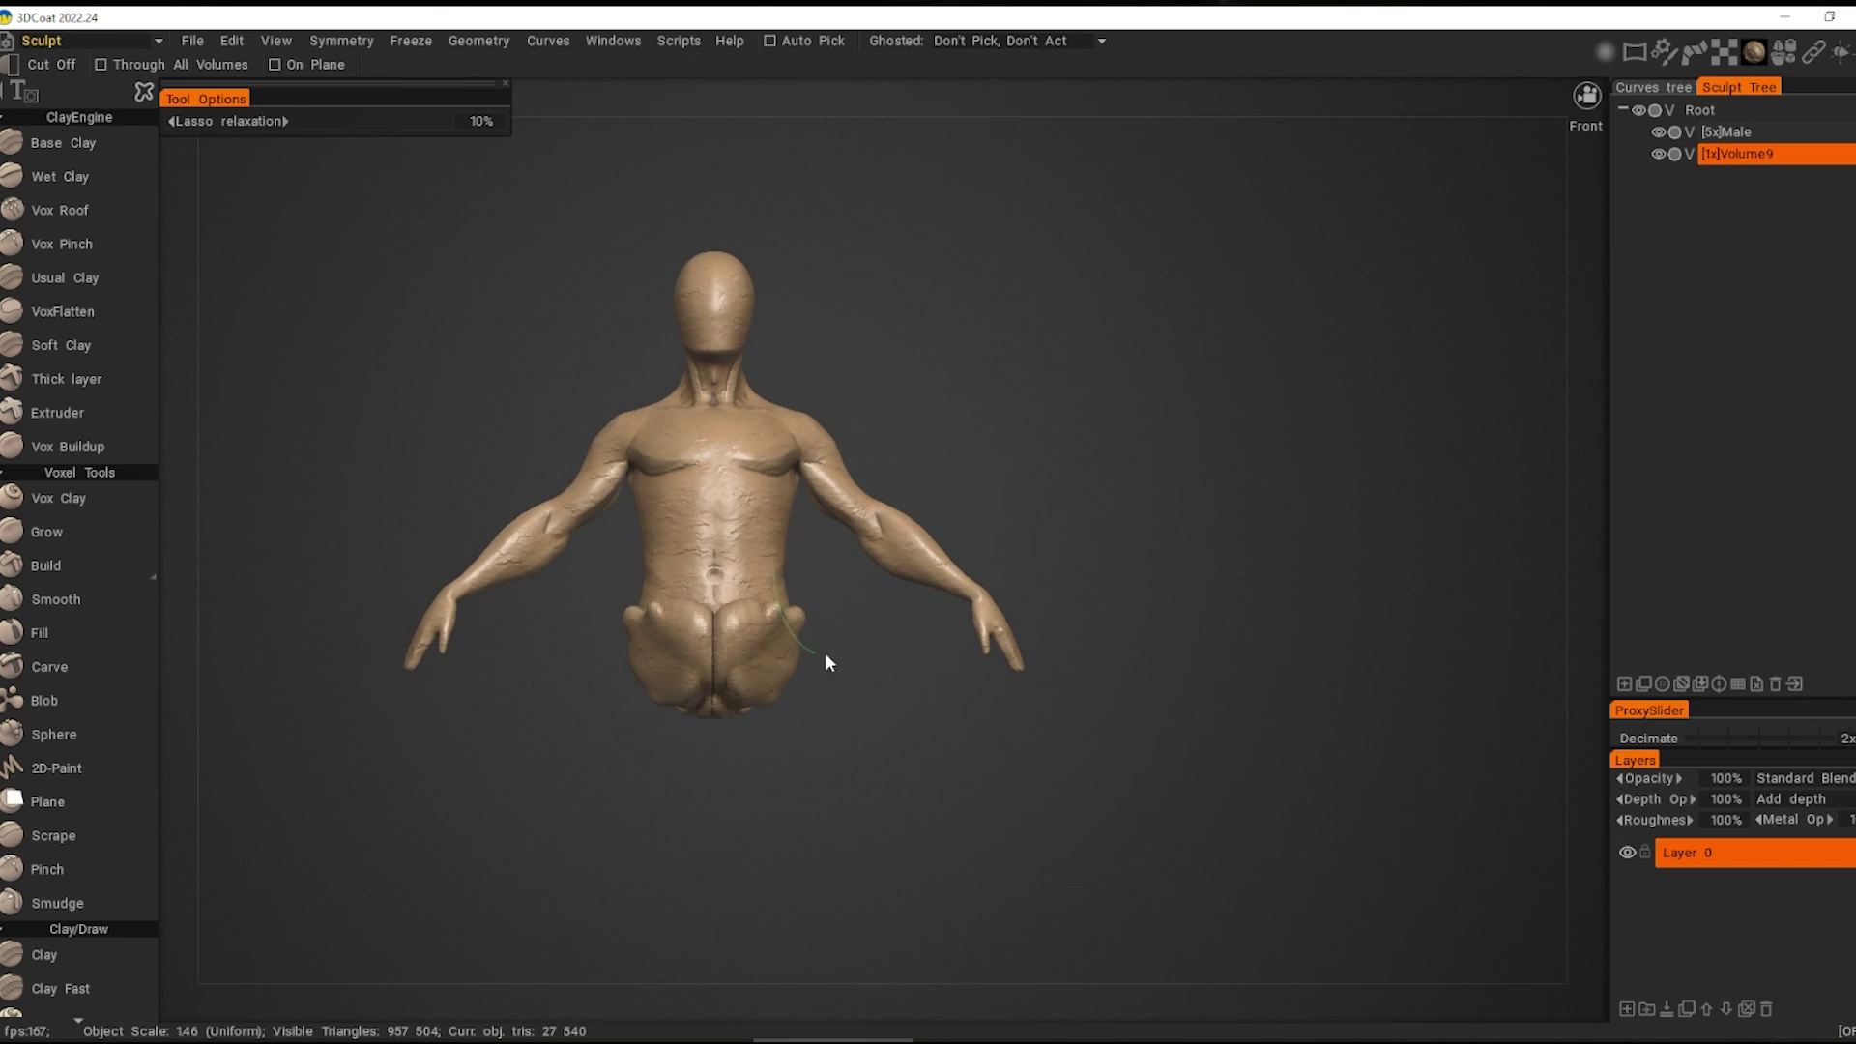
pyautogui.moveTo(826, 663); pyautogui.dragTo(907, 733)
# Step: Build chunky thighs and legs downward from sphere chunks
pyautogui.press('space')
pyautogui.click(897, 710)
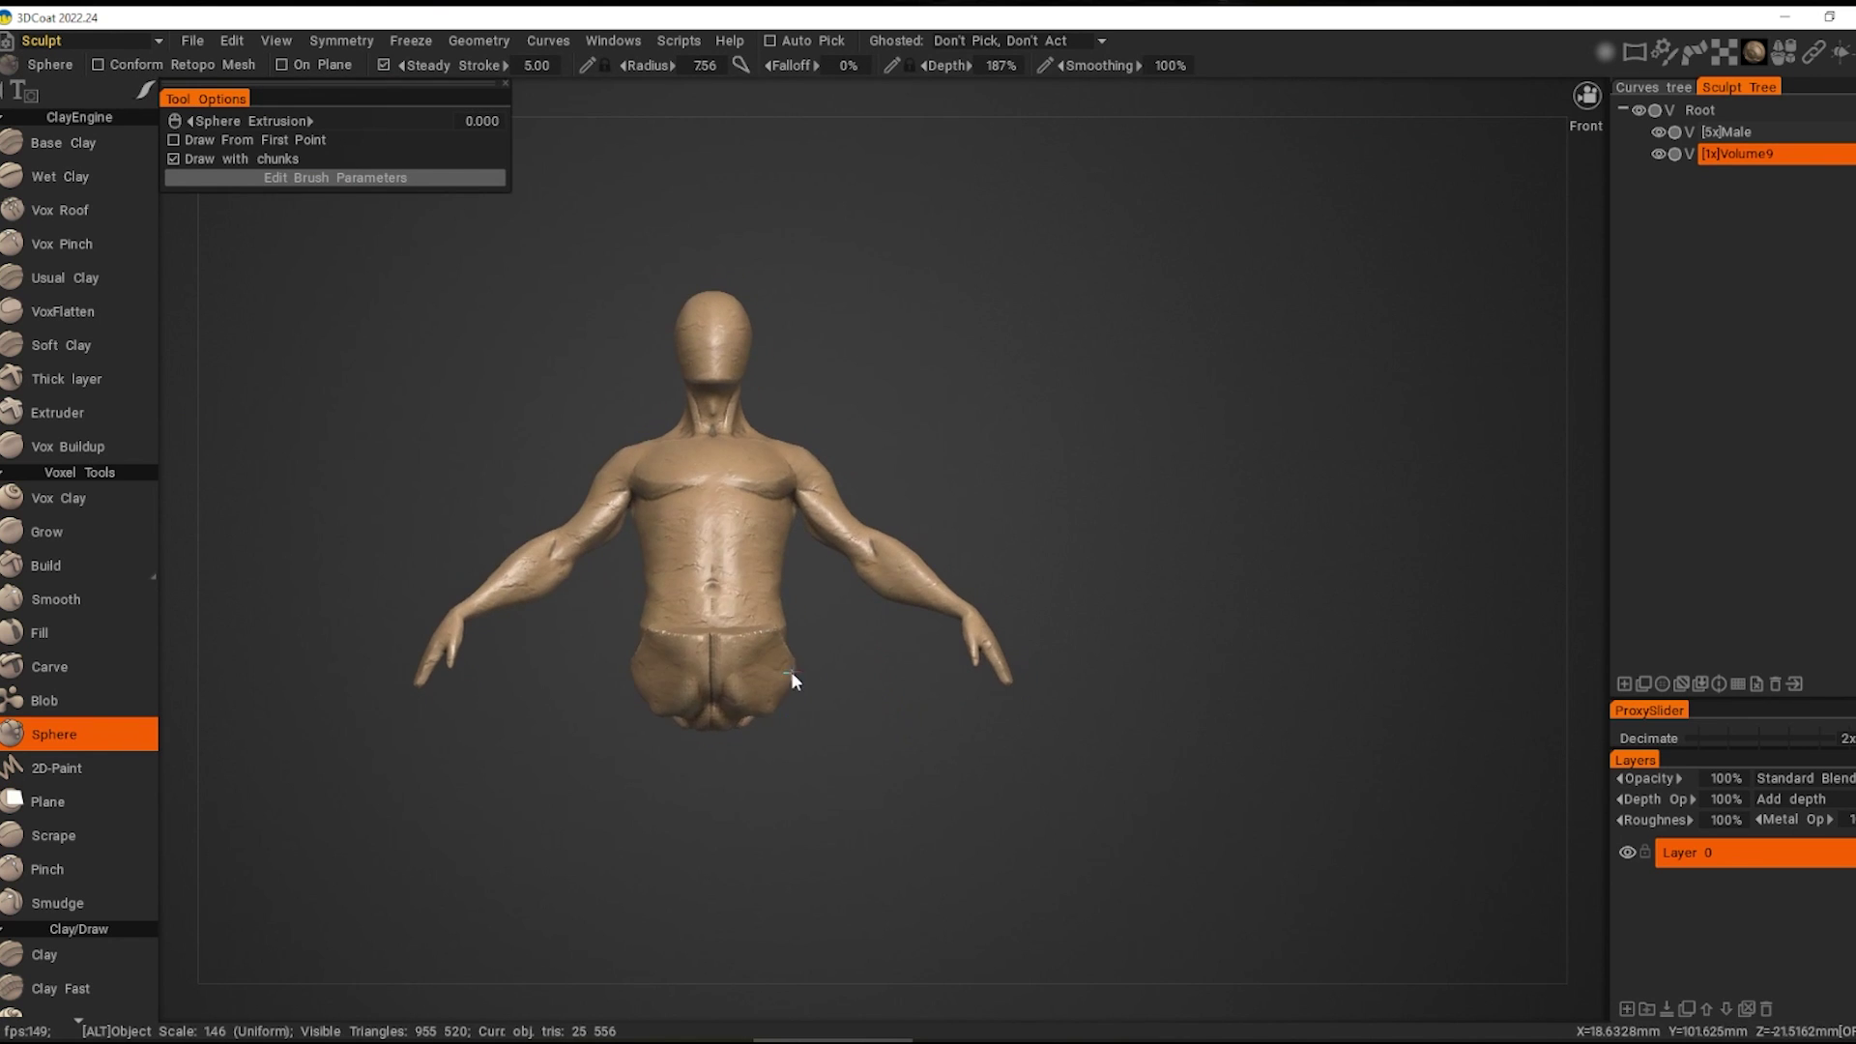
pyautogui.keyDown('alt'); pyautogui.keyDown('shift'); pyautogui.moveTo(791, 674); pyautogui.dragTo(727, 695); pyautogui.keyUp('shift'); pyautogui.keyUp('alt')
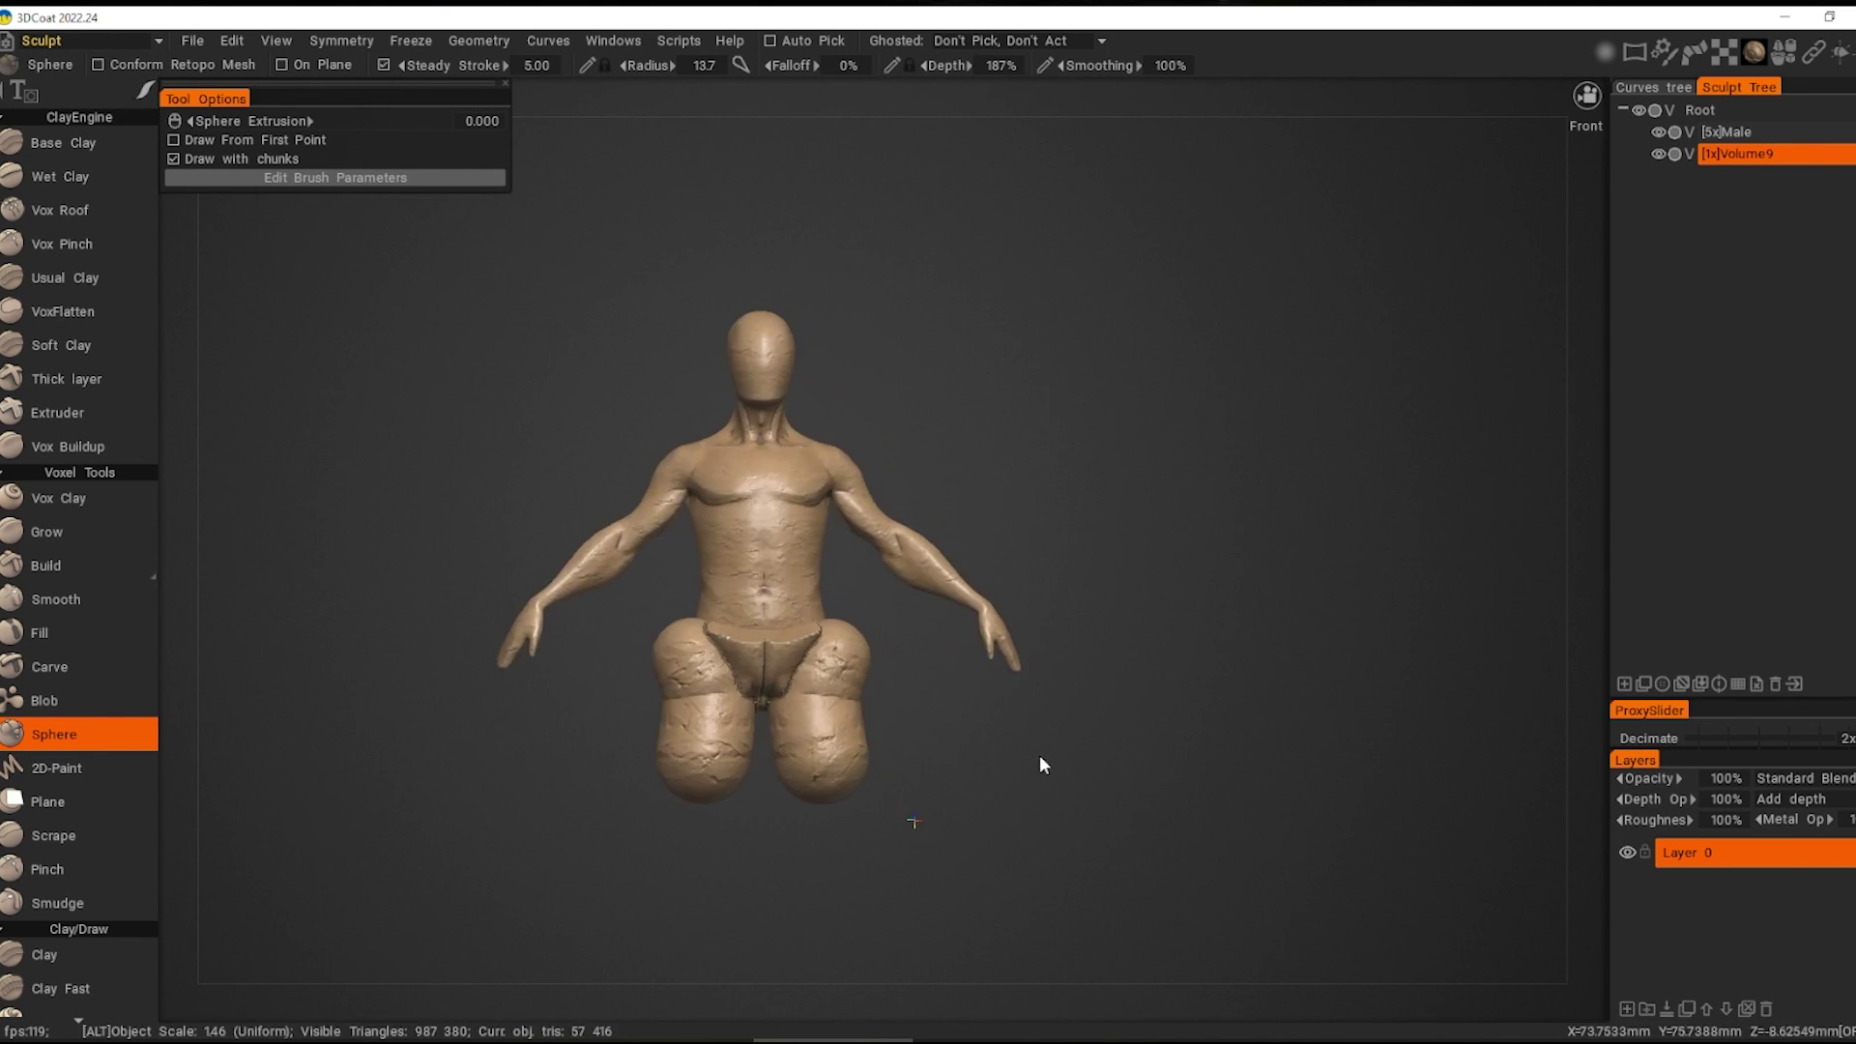
pyautogui.keyDown('alt'); pyautogui.keyDown('shift'); pyautogui.moveTo(1040, 763); pyautogui.dragTo(926, 752); pyautogui.keyUp('shift'); pyautogui.keyUp('alt')
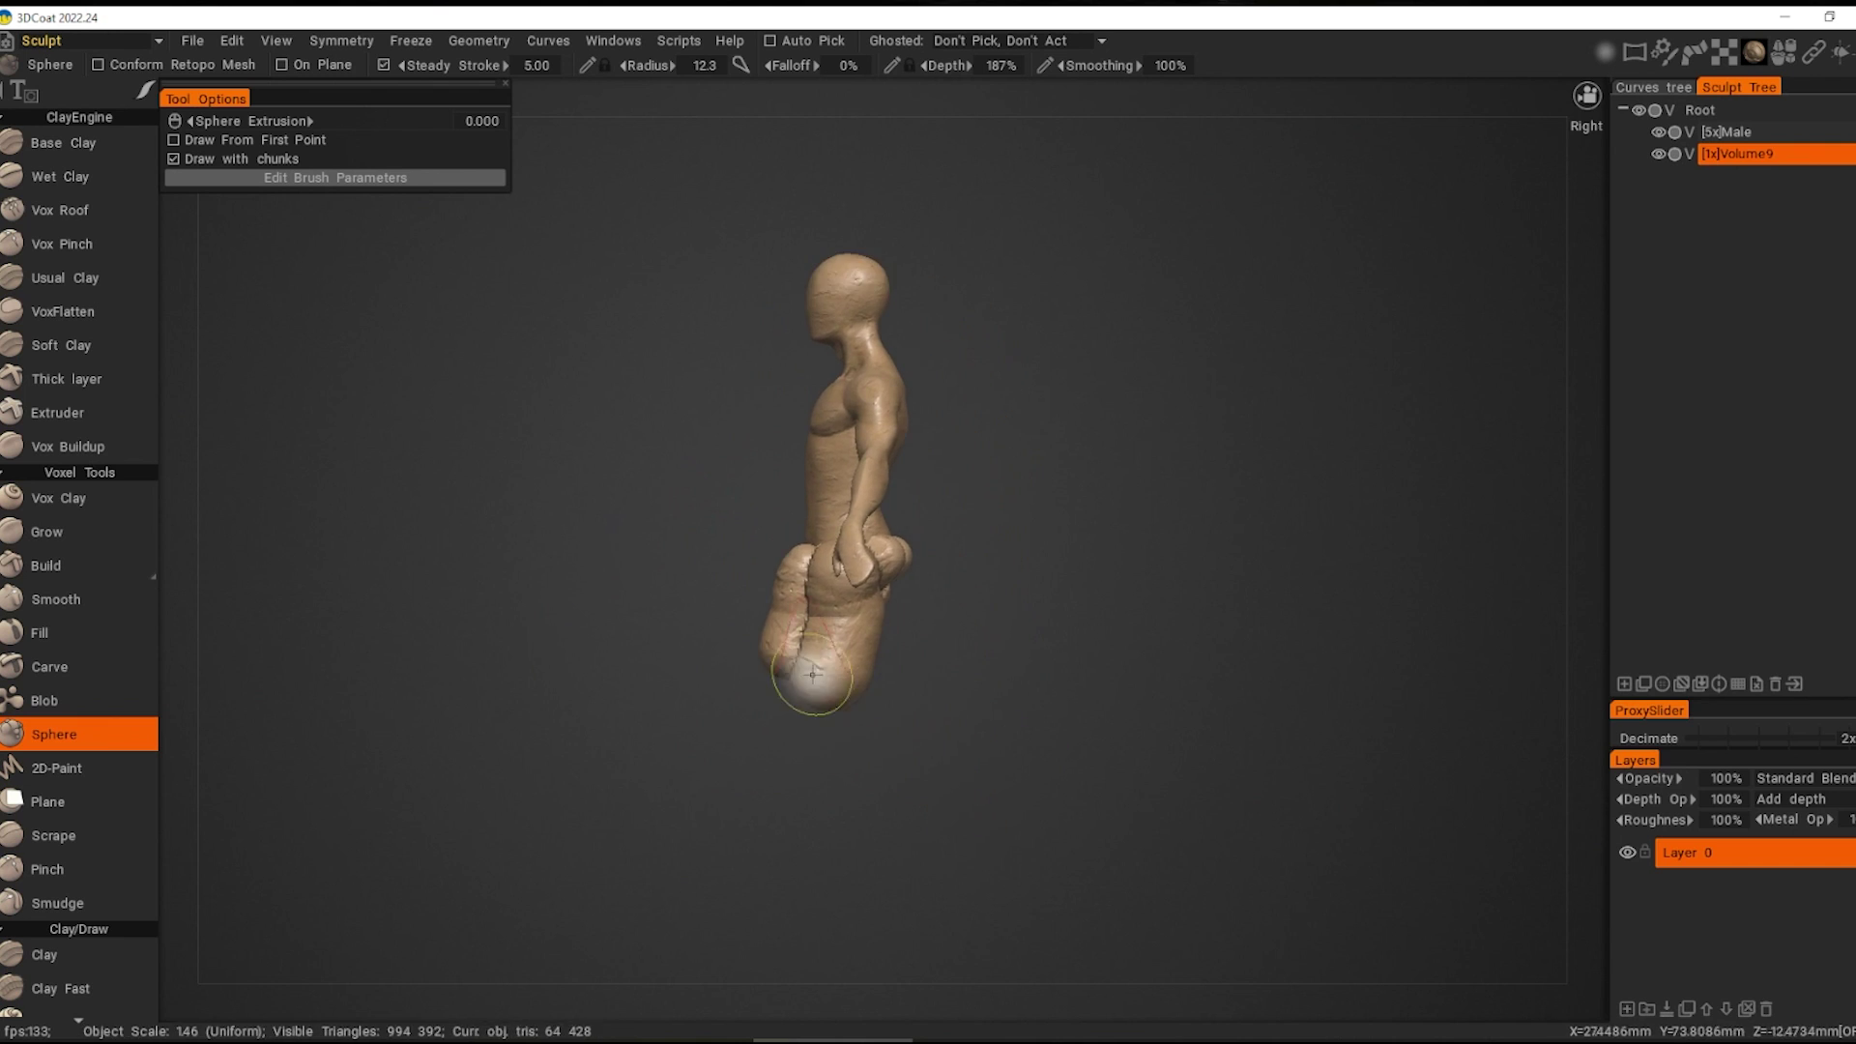
pyautogui.moveTo(812, 674)
pyautogui.keyDown('alt'); pyautogui.keyDown('shift'); pyautogui.mouseDown()
pyautogui.moveTo(839, 769)
pyautogui.moveTo(813, 663)
pyautogui.moveTo(820, 800)
pyautogui.mouseUp(); pyautogui.keyUp('shift'); pyautogui.keyUp('alt')
pyautogui.moveTo(820, 800)
pyautogui.keyDown('alt'); pyautogui.keyDown('shift'); pyautogui.mouseDown()
pyautogui.moveTo(987, 858)
pyautogui.moveTo(822, 812)
pyautogui.moveTo(841, 928)
pyautogui.moveTo(966, 879)
pyautogui.mouseUp(); pyautogui.keyUp('shift'); pyautogui.keyUp('alt')
pyautogui.scroll(-2, 966, 879)
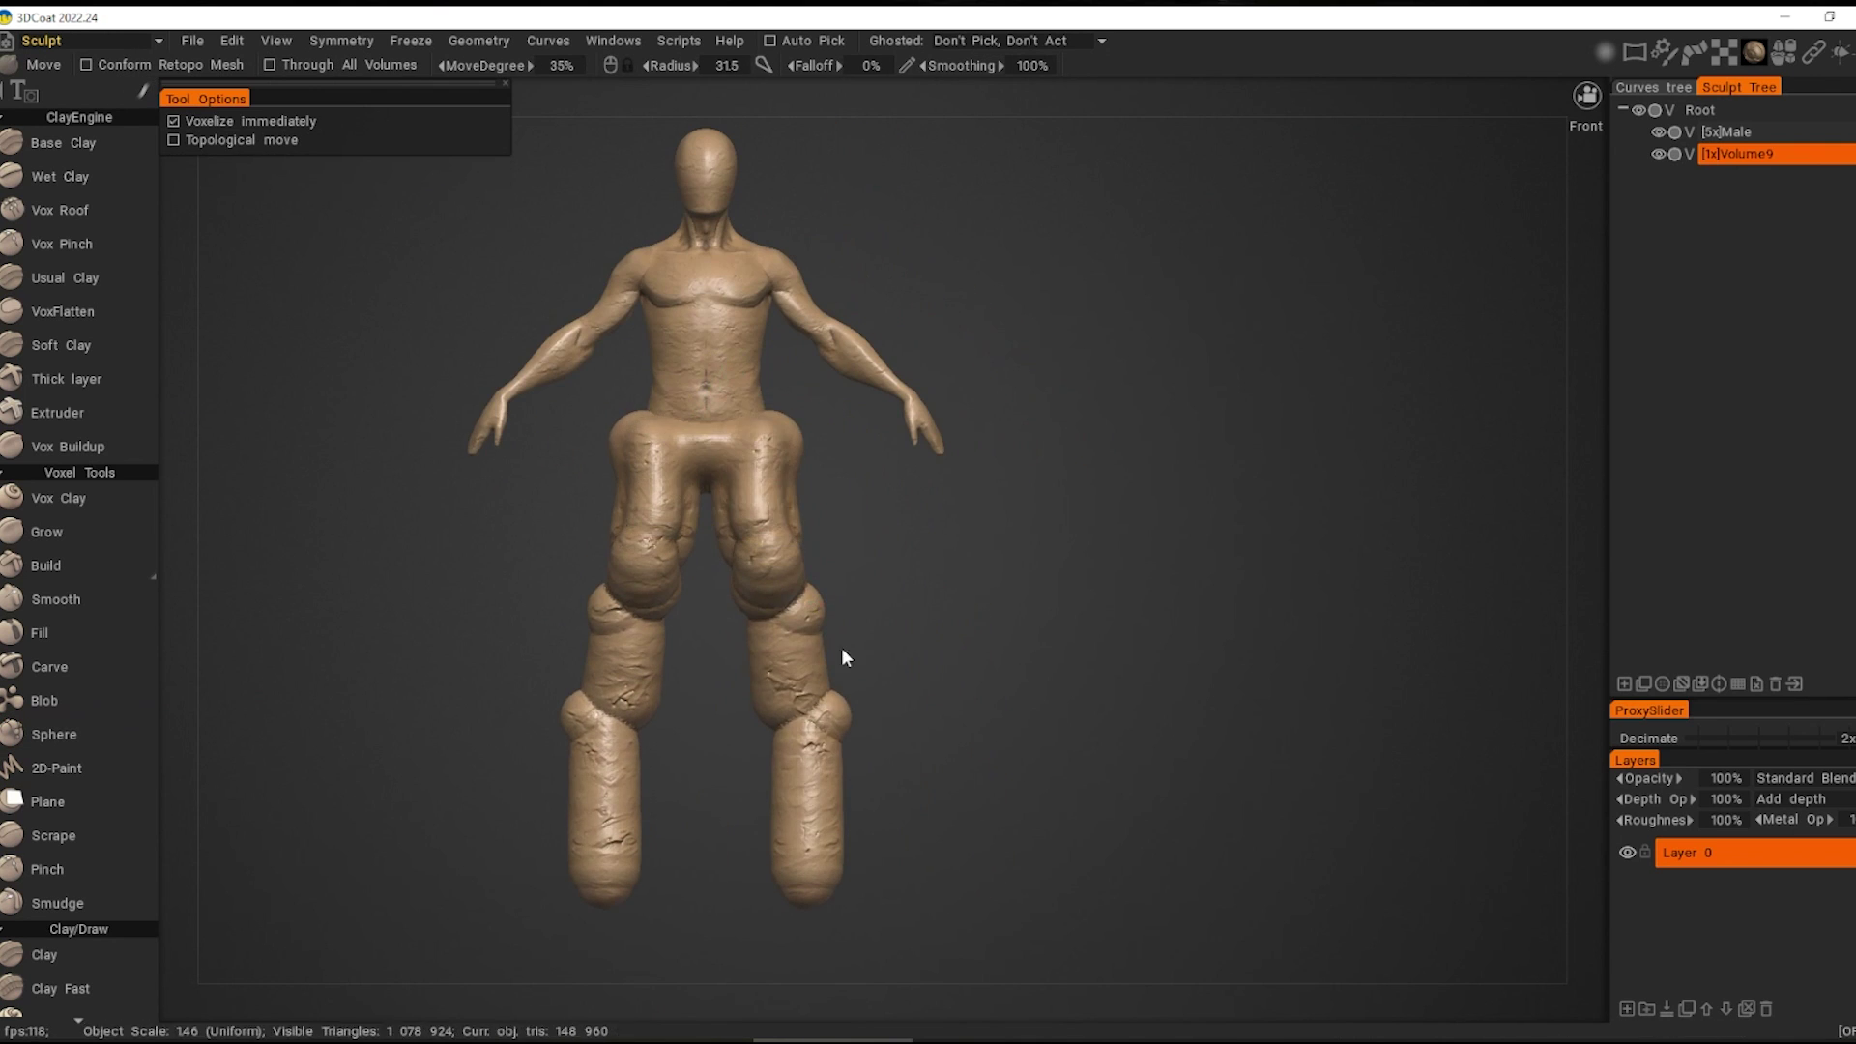
# Step: Reshape the lower legs and trim them into pointed tips
pyautogui.moveTo(847, 862)
pyautogui.mouseDown()
pyautogui.moveTo(766, 816)
pyautogui.moveTo(874, 664)
pyautogui.mouseUp()
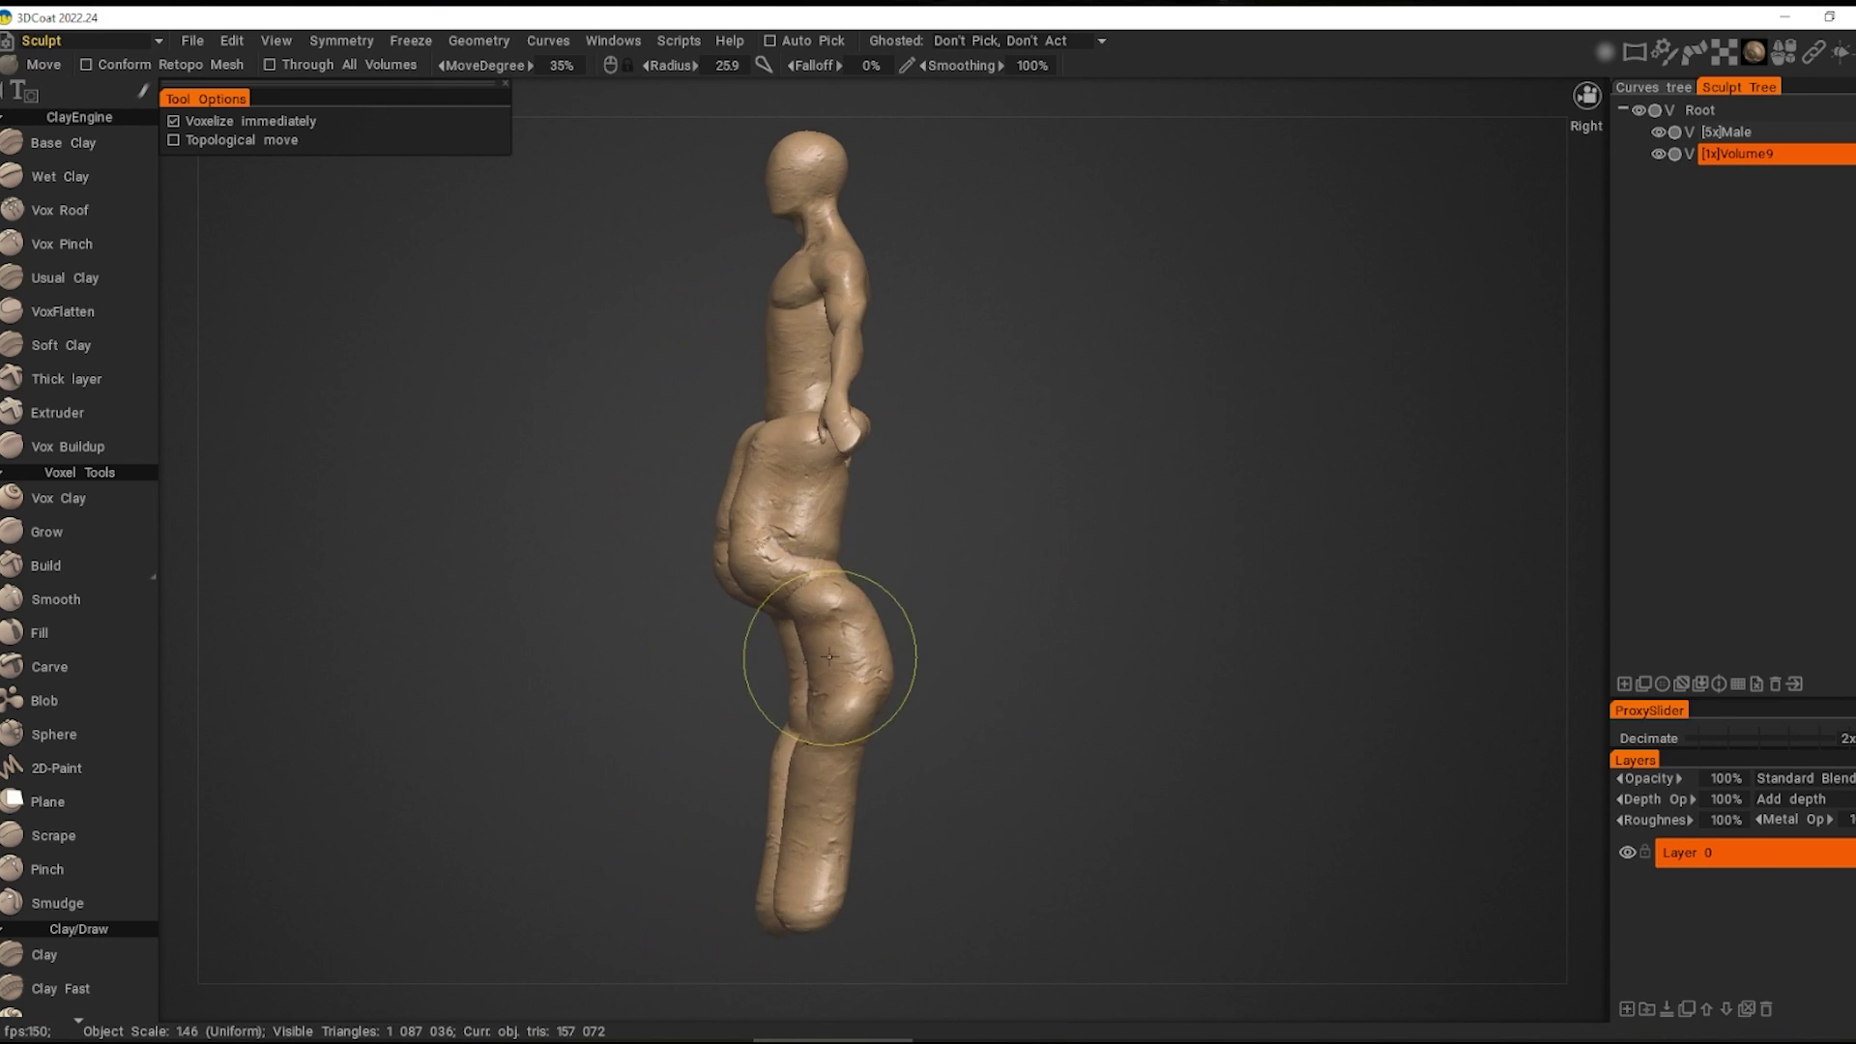
pyautogui.moveTo(796, 756)
pyautogui.keyDown('alt'); pyautogui.keyDown('shift'); pyautogui.mouseDown()
pyautogui.moveTo(1046, 735)
pyautogui.moveTo(890, 704)
pyautogui.moveTo(918, 693)
pyautogui.mouseUp(); pyautogui.keyUp('shift'); pyautogui.keyUp('alt')
pyautogui.moveTo(918, 693); pyautogui.dragTo(871, 676, button='middle')
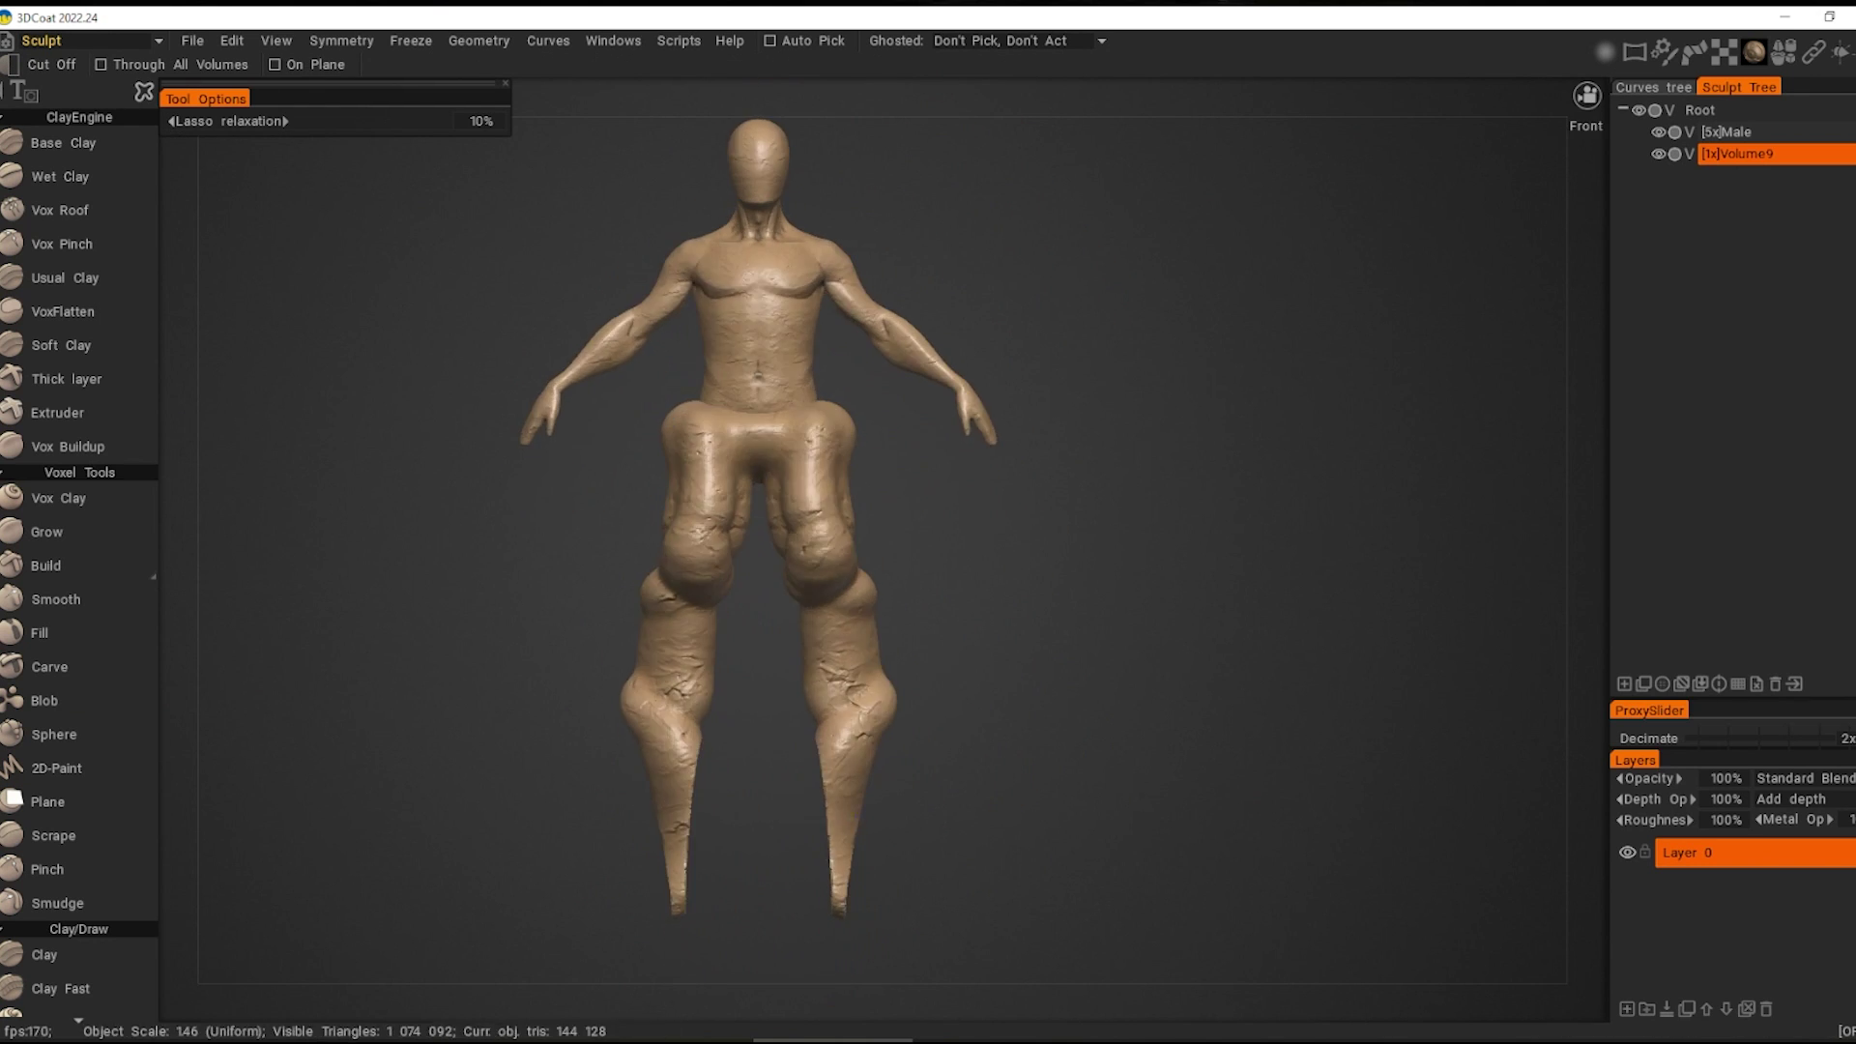
# Step: Add Vox Clay strokes around the crotch and waist
pyautogui.click(58, 498)
pyautogui.scroll(2, 774, 450)
pyautogui.moveTo(774, 450)
pyautogui.mouseDown()
pyautogui.moveTo(745, 512)
pyautogui.moveTo(820, 441)
pyautogui.moveTo(918, 489)
pyautogui.mouseUp()
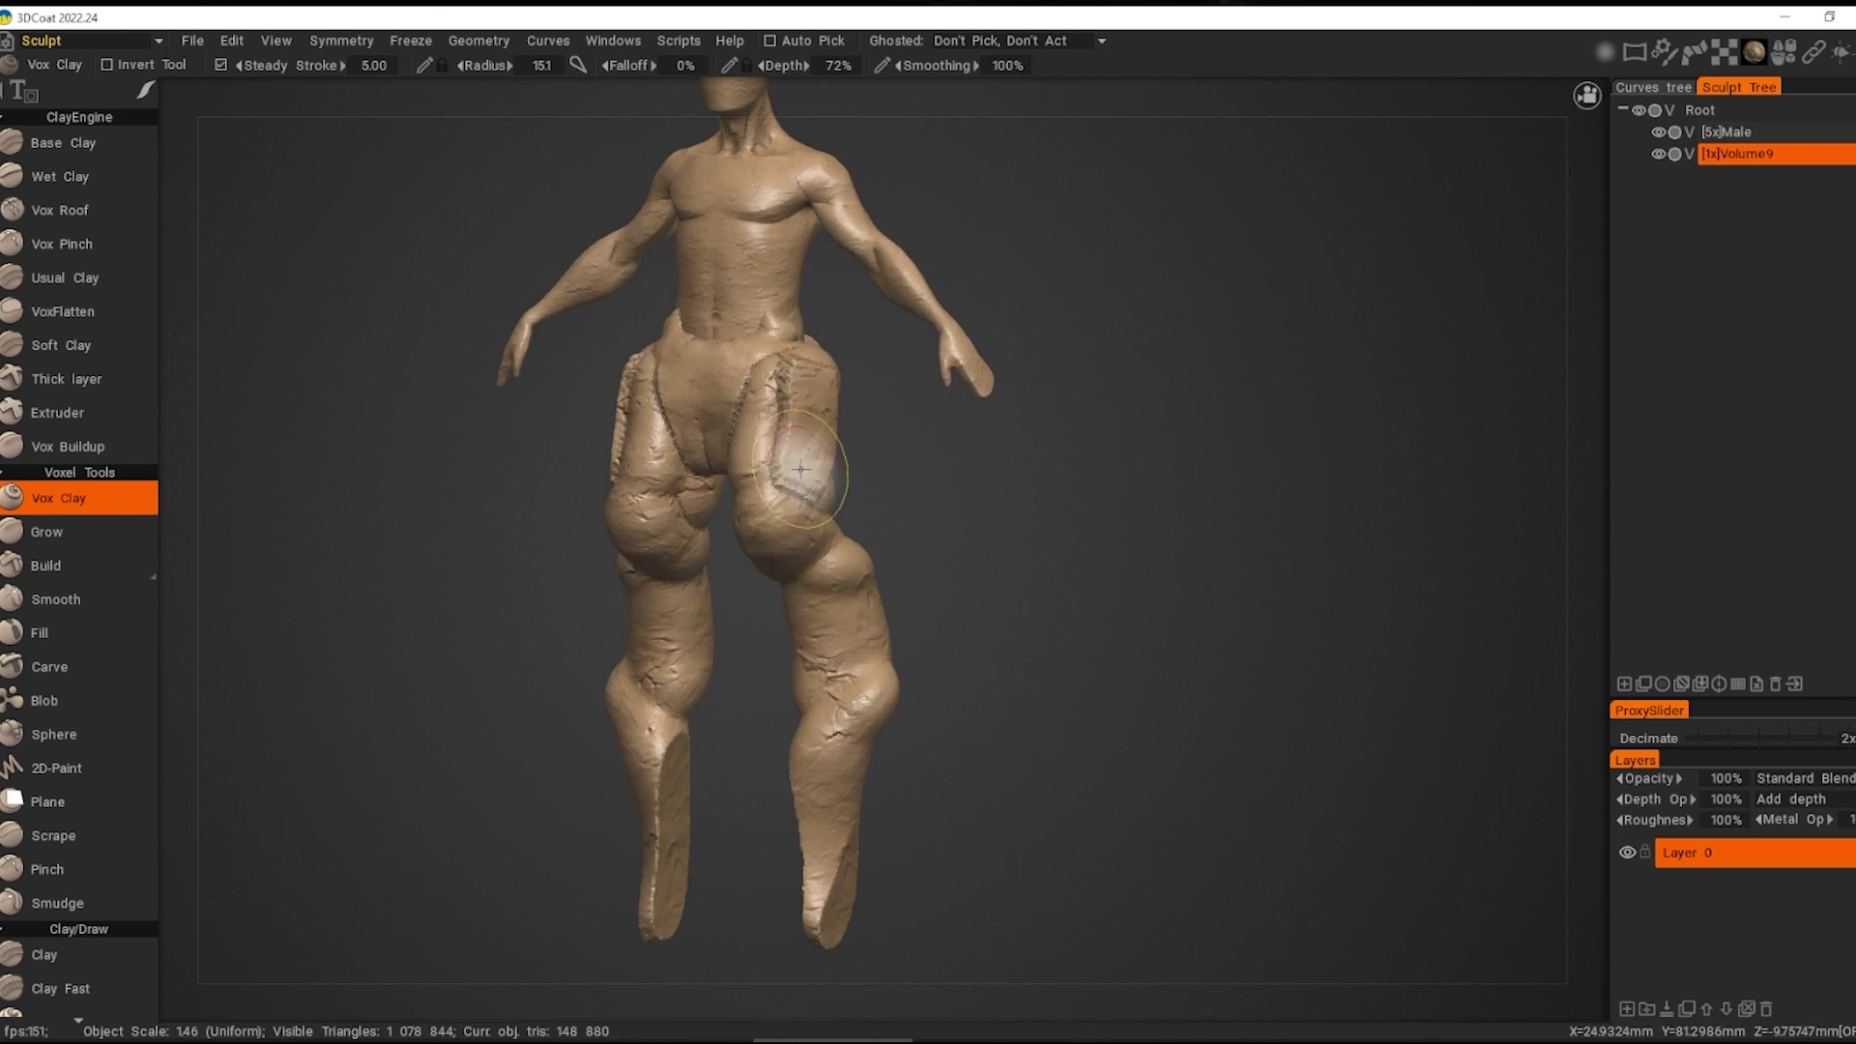
# Step: Apply the red Jama clay shader to the upper body
pyautogui.moveTo(918, 495); pyautogui.dragTo(988, 625, button='right')
pyautogui.click(1755, 51)
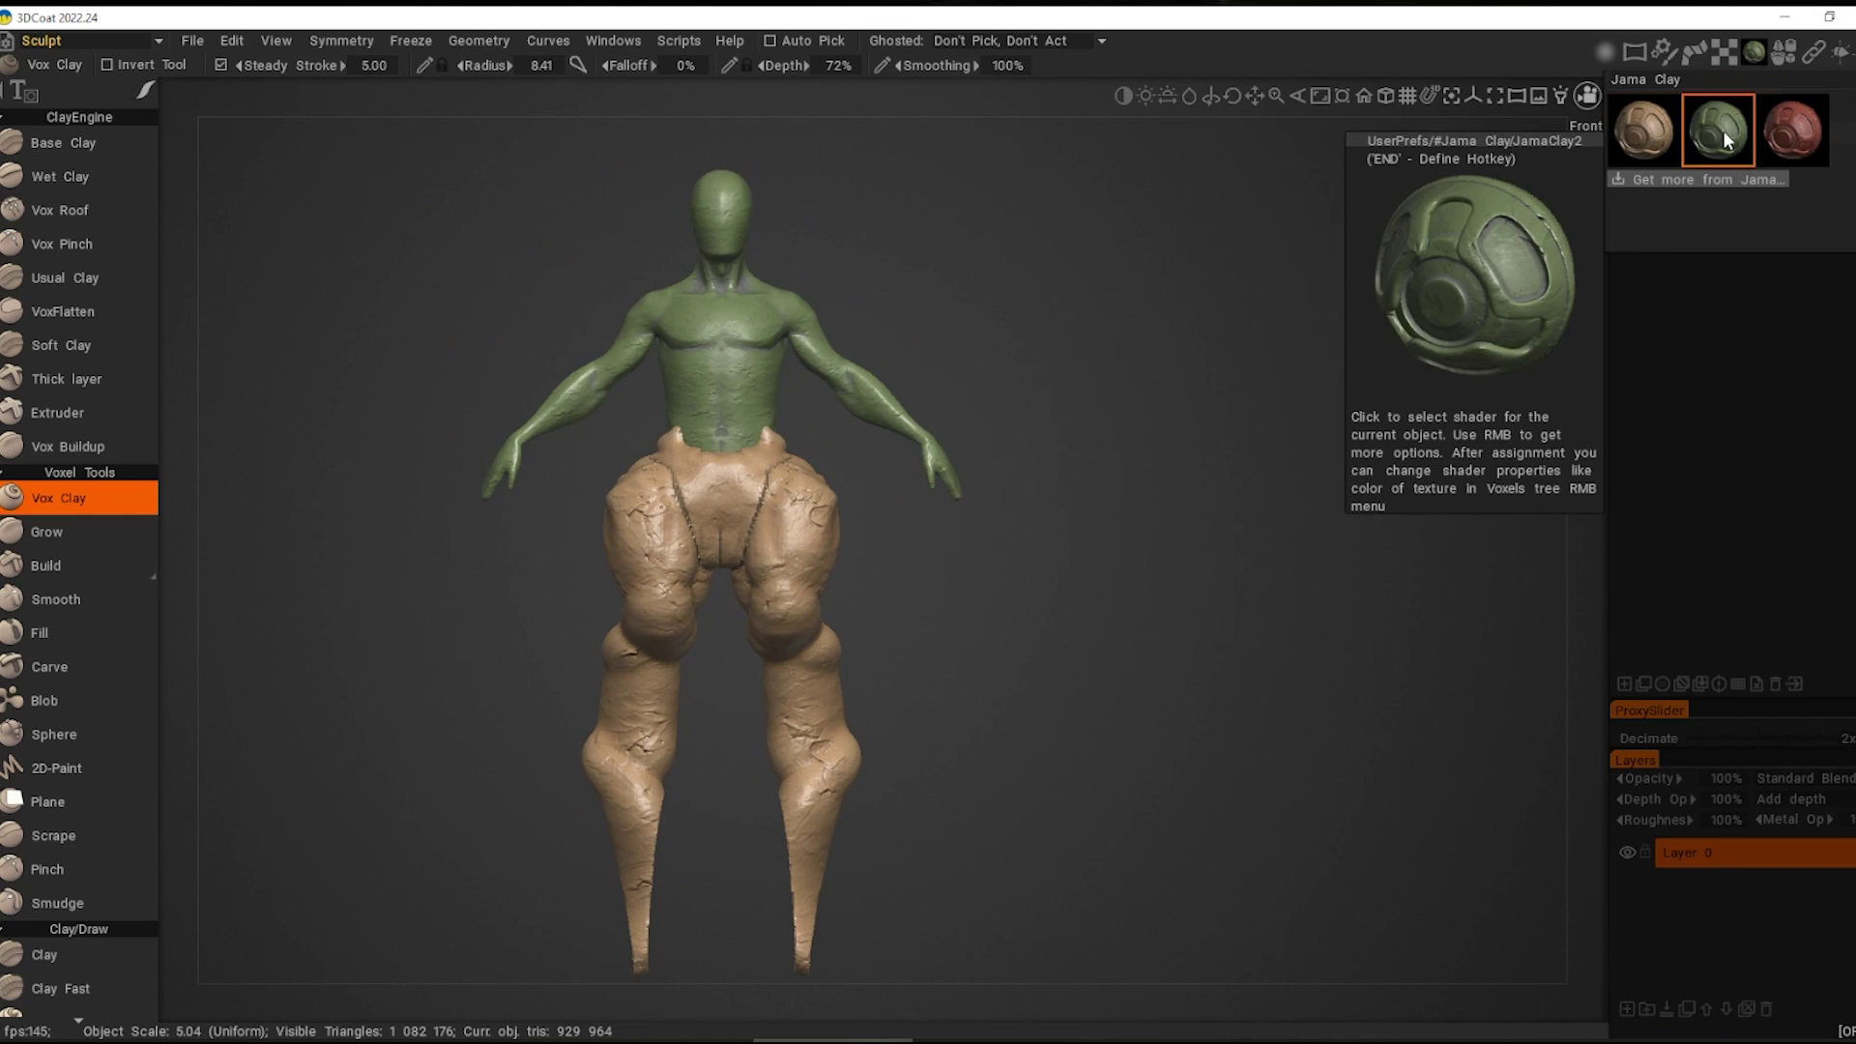
pyautogui.click(1775, 128)
pyautogui.moveTo(827, 564); pyautogui.dragTo(787, 535, button='middle')
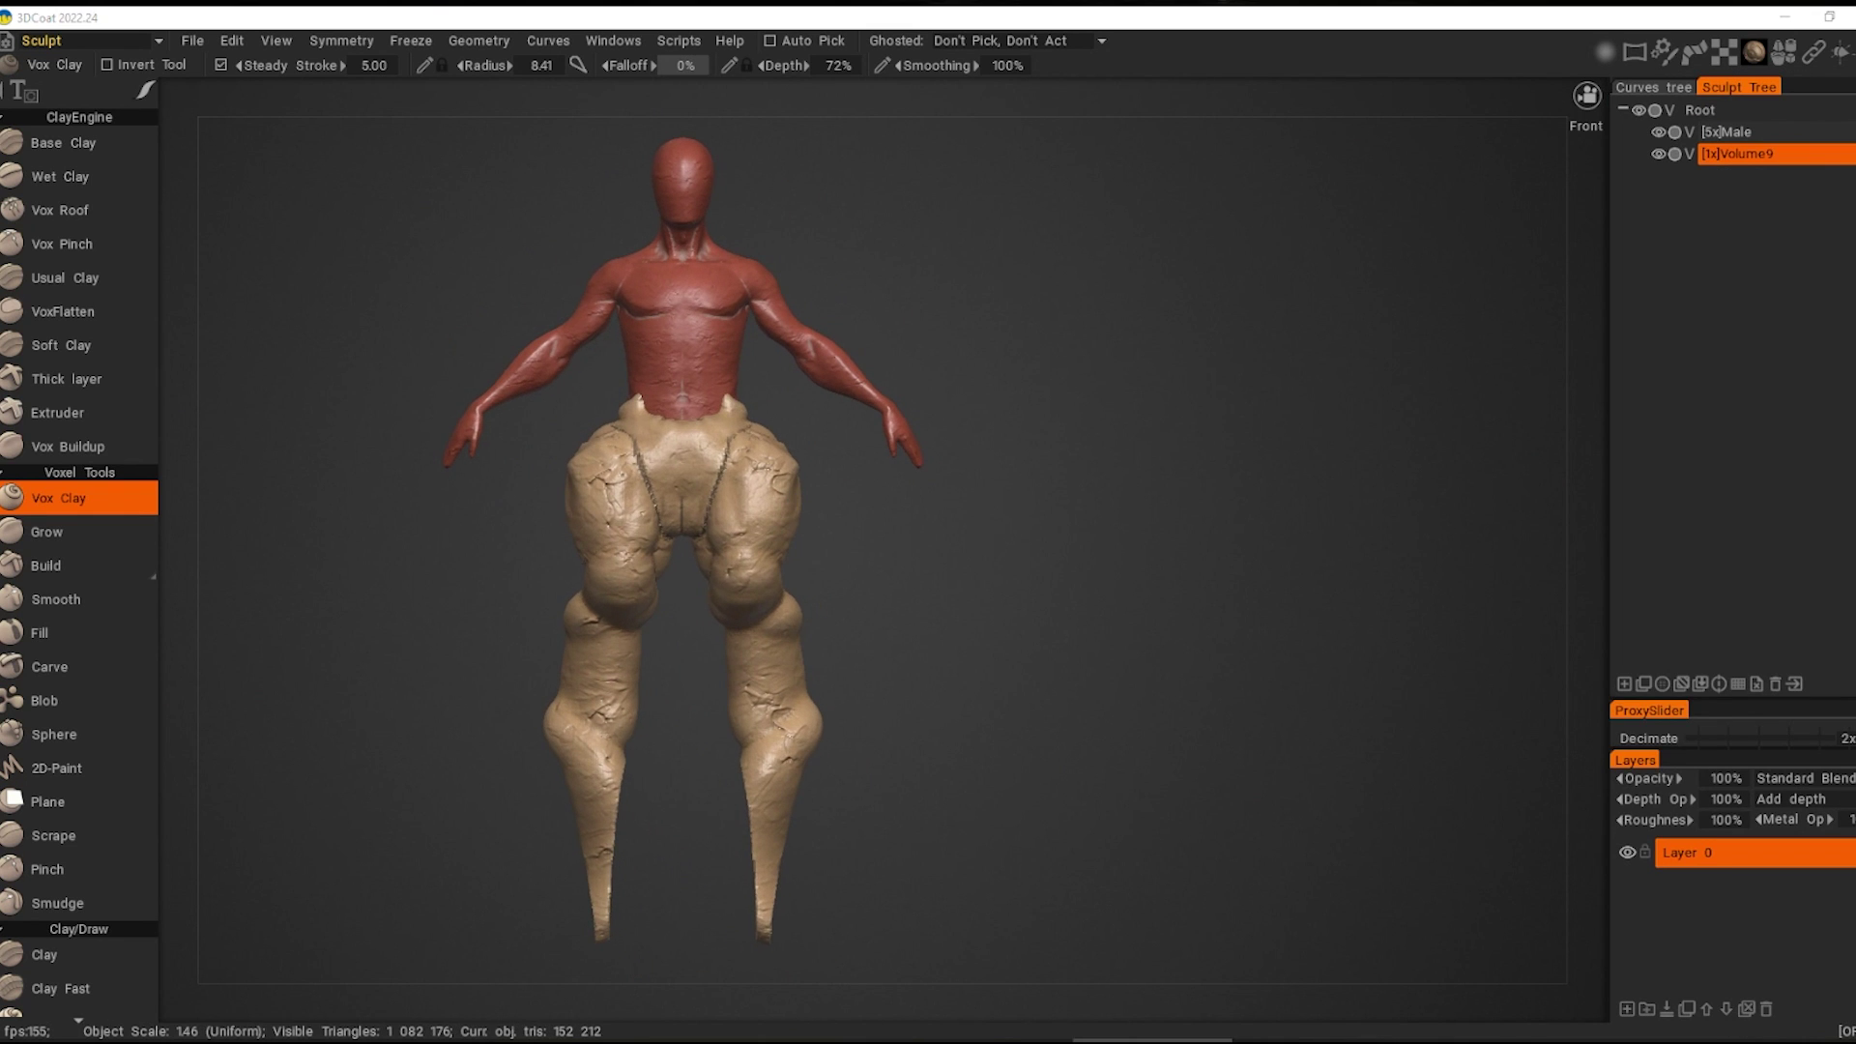
# Step: Build up clay on the legs and shape chunky feet on the shins
pyautogui.keyDown('alt'); pyautogui.moveTo(870, 454); pyautogui.dragTo(810, 450); pyautogui.keyUp('alt')
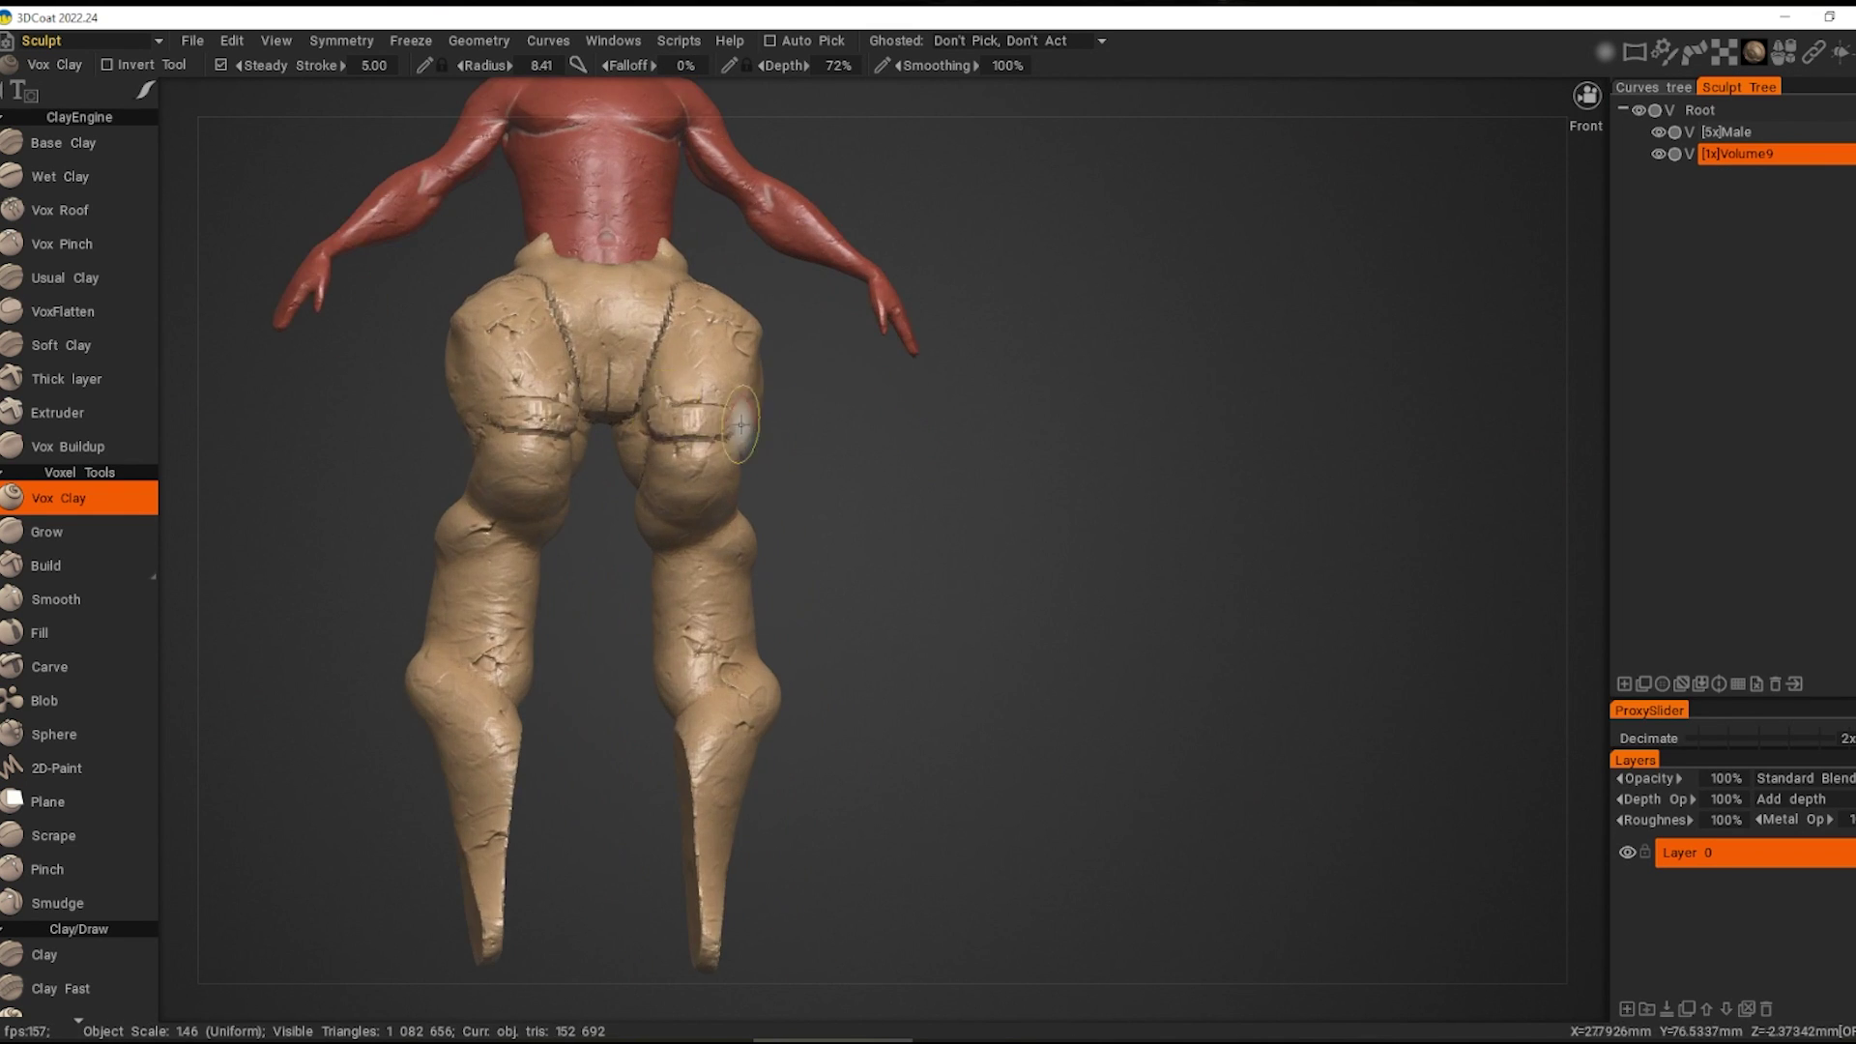
pyautogui.keyDown('alt'); pyautogui.moveTo(810, 449); pyautogui.dragTo(763, 494, button='right'); pyautogui.keyUp('alt')
pyautogui.moveTo(763, 498)
pyautogui.keyDown('alt'); pyautogui.mouseDown()
pyautogui.moveTo(684, 491)
pyautogui.moveTo(703, 515)
pyautogui.mouseUp(); pyautogui.keyUp('alt')
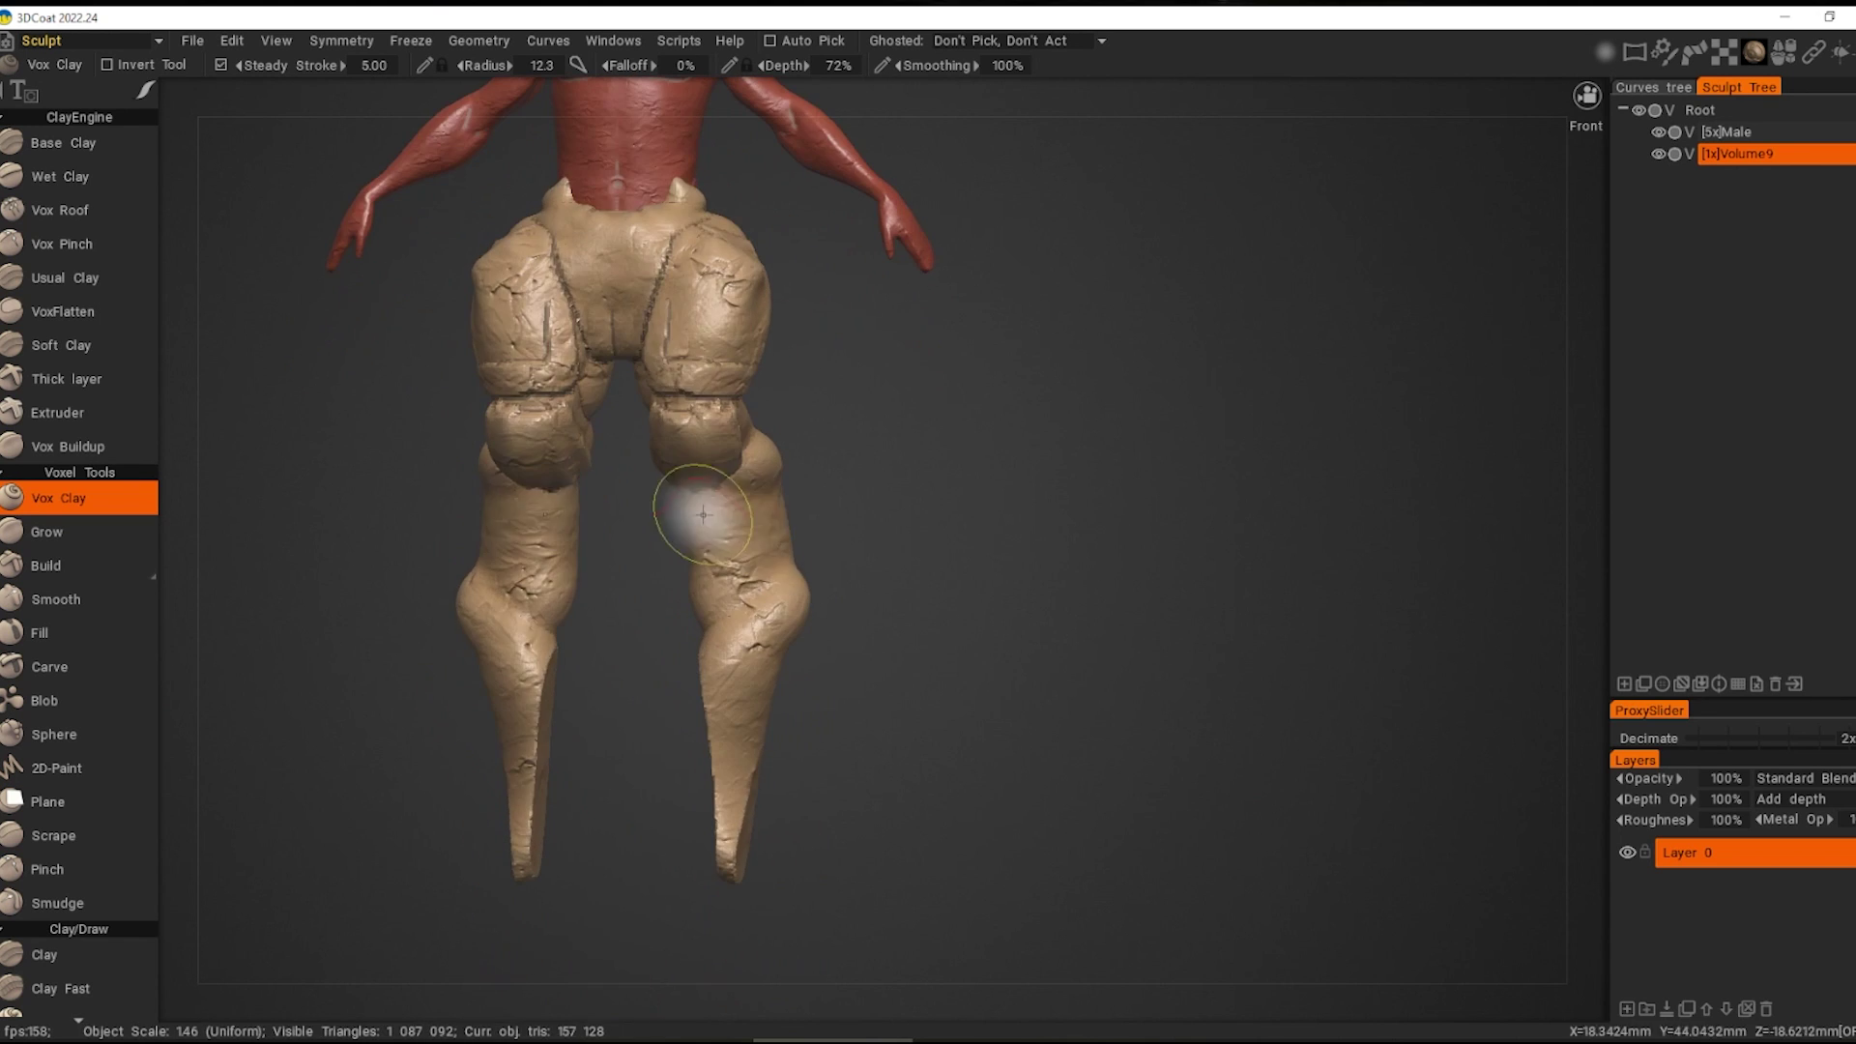
pyautogui.moveTo(815, 555)
pyautogui.mouseDown()
pyautogui.moveTo(695, 358)
pyautogui.moveTo(878, 589)
pyautogui.moveTo(944, 575)
pyautogui.mouseUp()
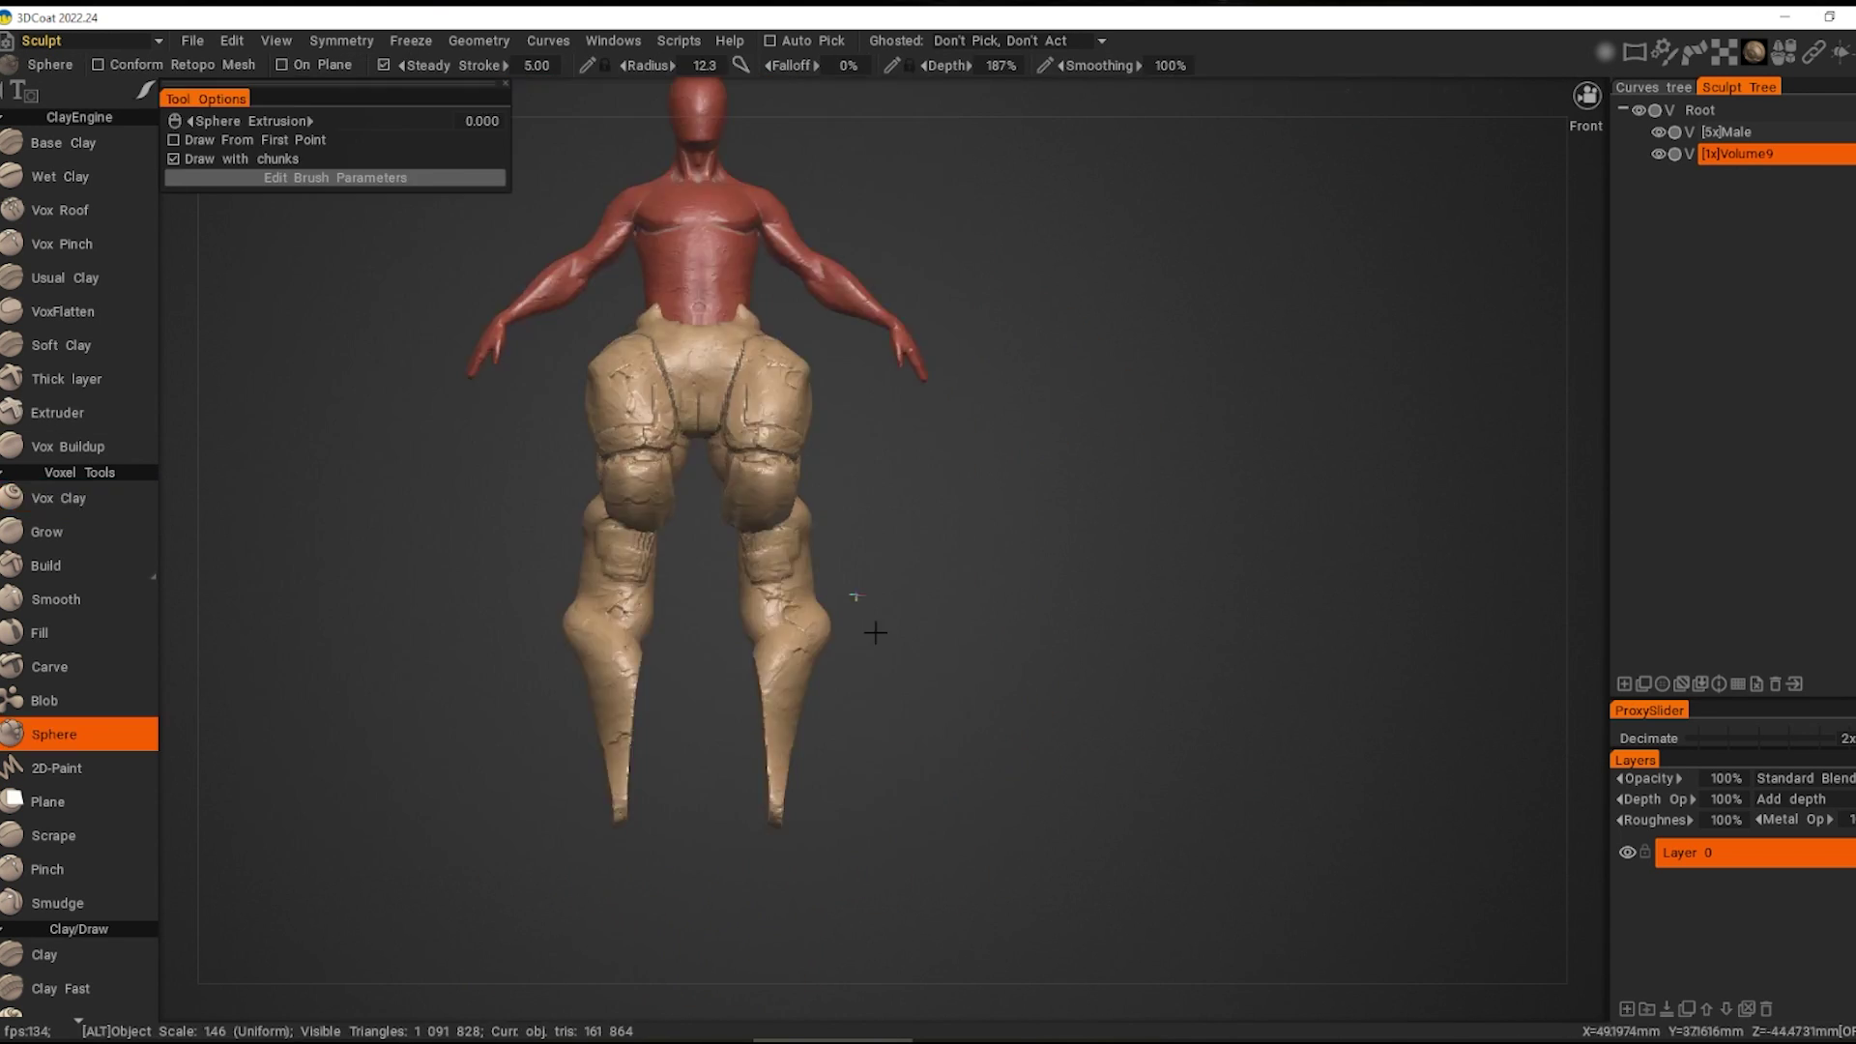
pyautogui.keyDown('alt'); pyautogui.moveTo(764, 600); pyautogui.dragTo(859, 561); pyautogui.keyUp('alt')
pyautogui.moveTo(798, 643)
pyautogui.keyDown('alt'); pyautogui.mouseDown()
pyautogui.moveTo(961, 629)
pyautogui.moveTo(957, 704)
pyautogui.moveTo(891, 505)
pyautogui.mouseUp(); pyautogui.keyUp('alt')
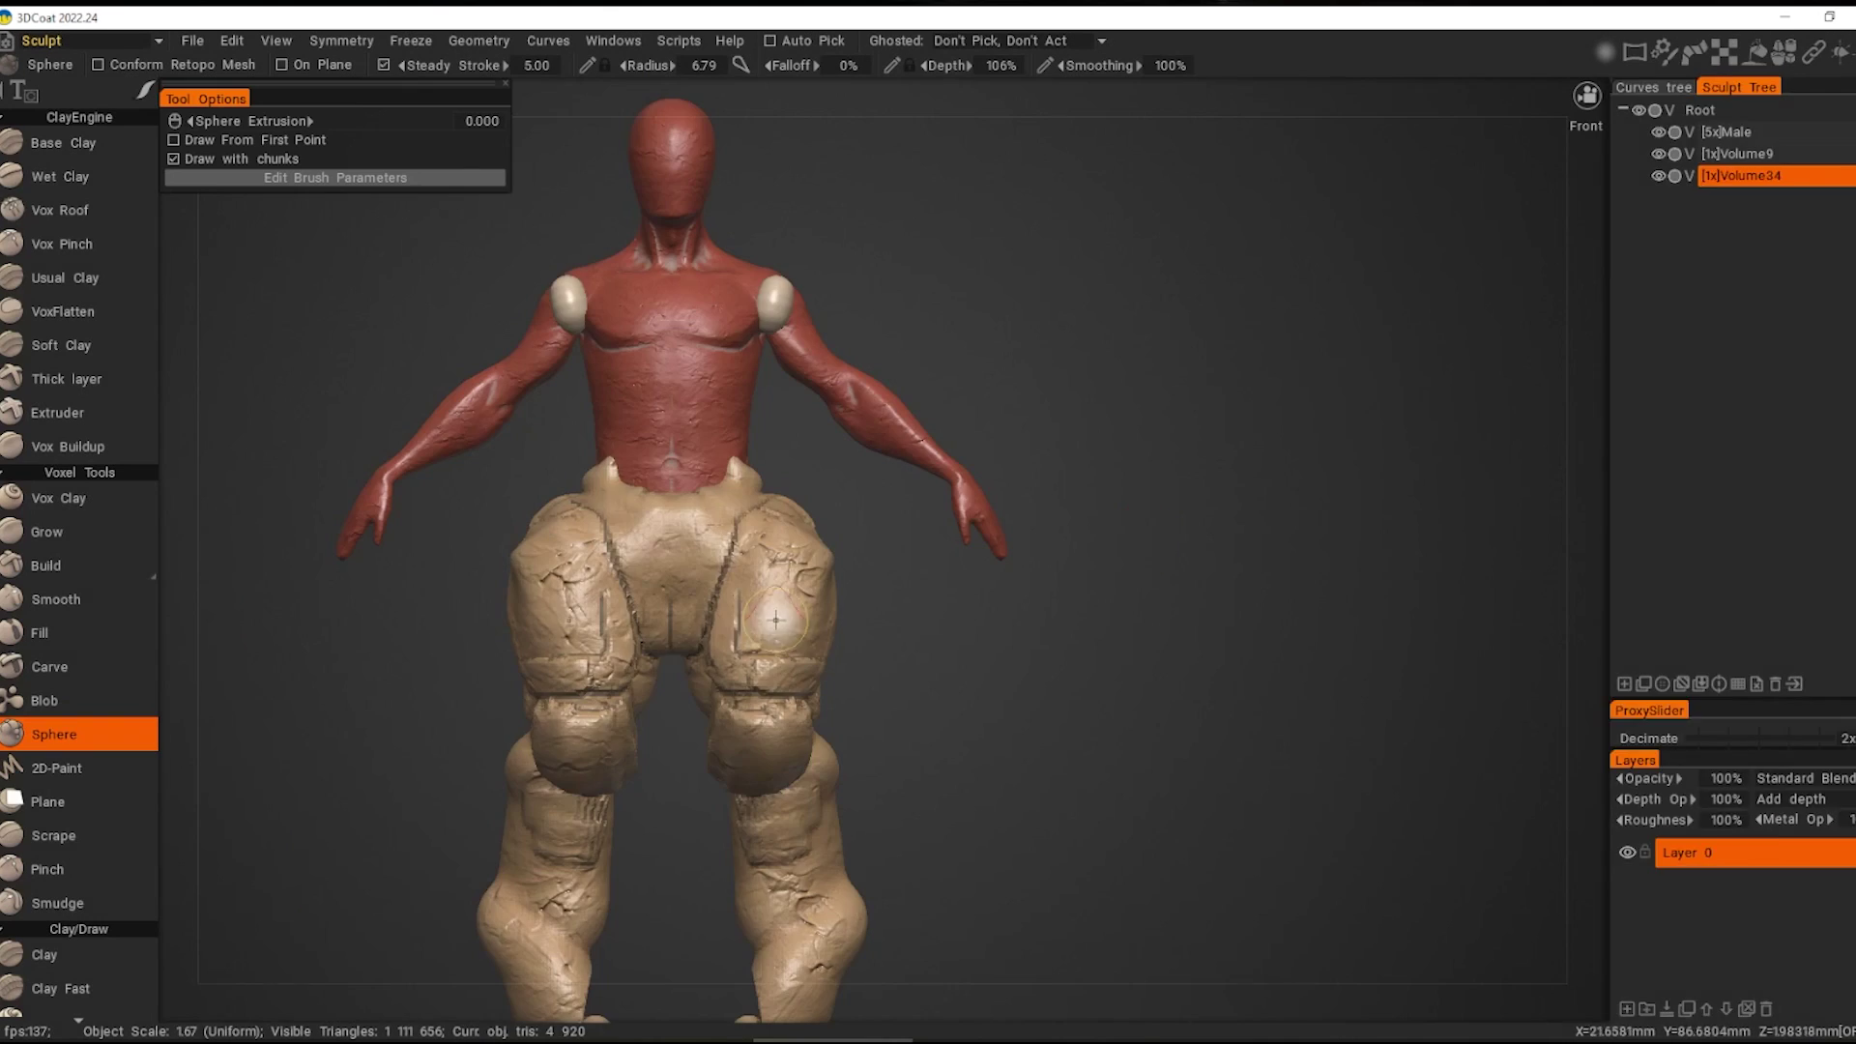
# Step: Enlarge the shoulder spheres and draw long clay tubes down both arms
pyautogui.moveTo(1034, 367)
pyautogui.keyDown('alt'); pyautogui.mouseDown()
pyautogui.moveTo(918, 416)
pyautogui.moveTo(981, 440)
pyautogui.mouseUp(); pyautogui.keyUp('alt')
pyautogui.click(823, 392)
pyautogui.scroll(-2, 980, 439)
pyautogui.moveTo(870, 393)
pyautogui.mouseDown()
pyautogui.moveTo(1063, 754)
pyautogui.moveTo(1045, 432)
pyautogui.mouseUp()
# Step: Bend the long arm tubes into shape with the Move tool
pyautogui.press('m')
pyautogui.moveTo(1045, 432); pyautogui.dragTo(986, 500, button='middle')
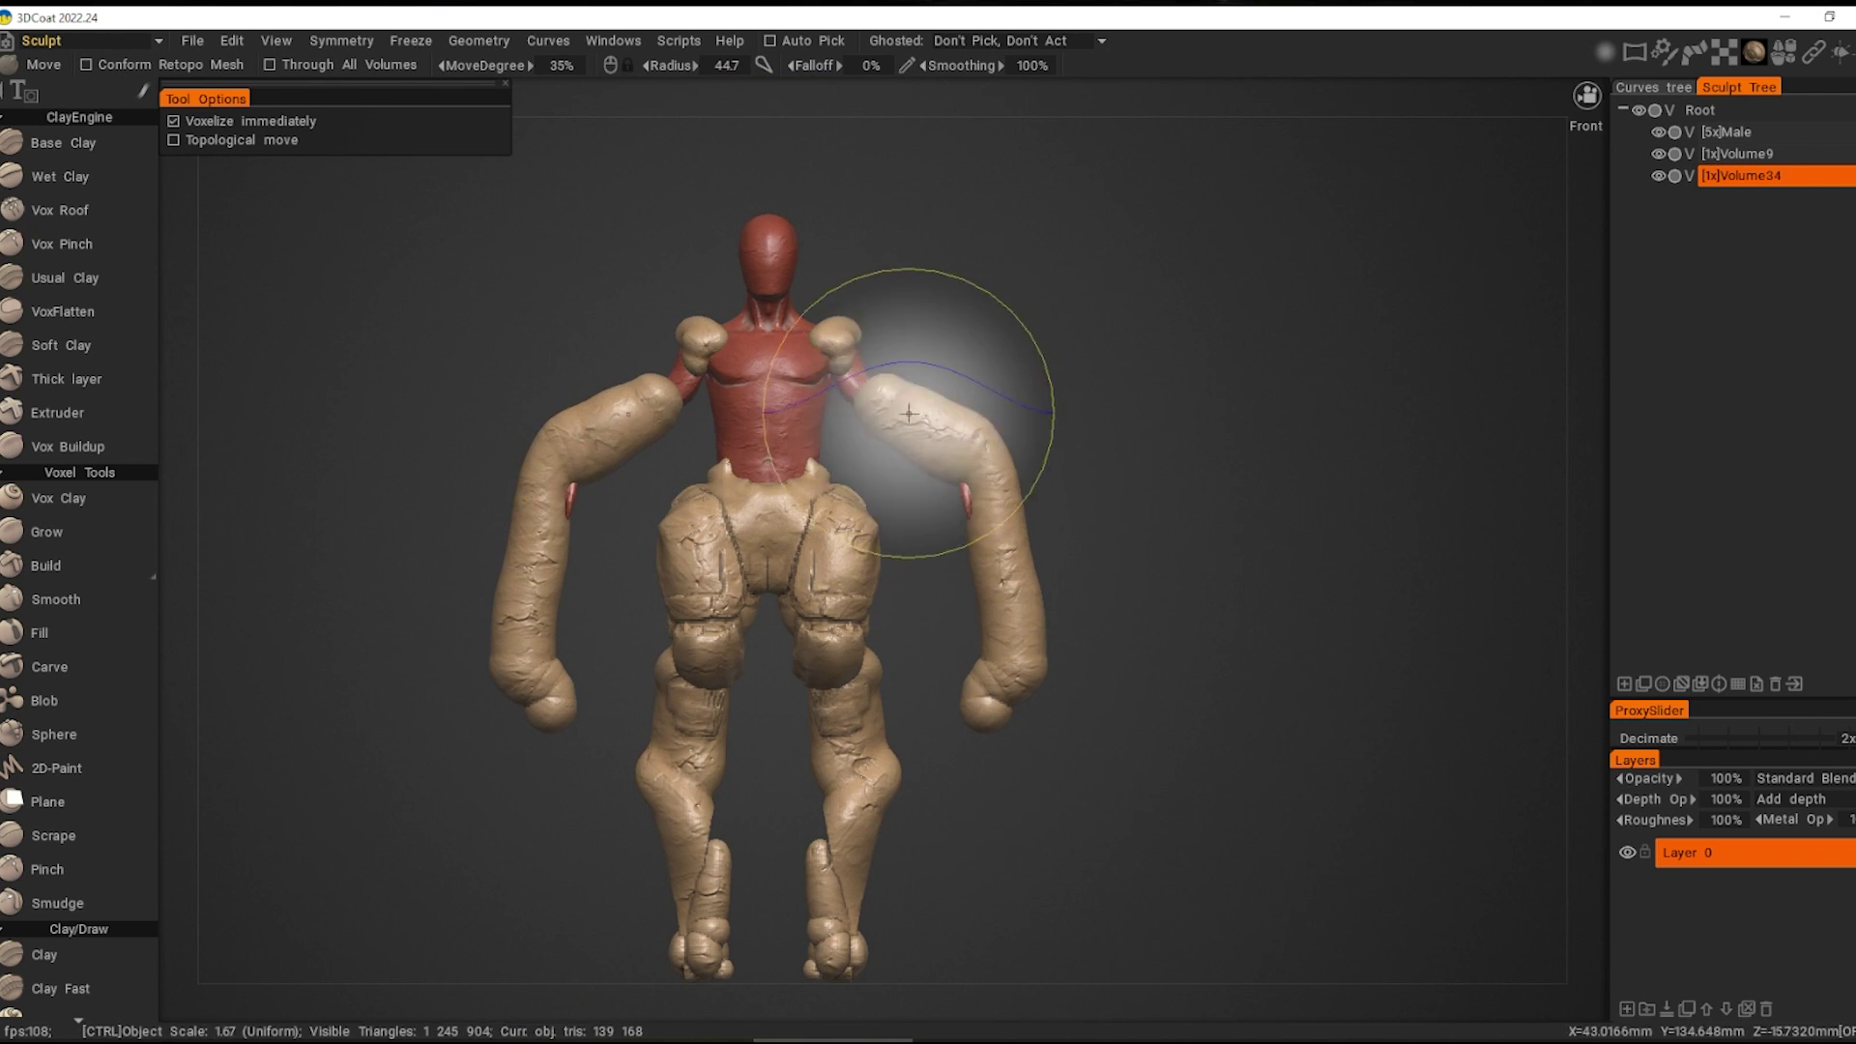
pyautogui.press('space')
pyautogui.click(615, 145)
pyautogui.moveTo(870, 537)
pyautogui.keyDown('alt'); pyautogui.mouseDown()
pyautogui.moveTo(1061, 537)
pyautogui.moveTo(926, 387)
pyautogui.mouseUp(); pyautogui.keyUp('alt')
pyautogui.keyDown('alt'); pyautogui.moveTo(874, 559); pyautogui.dragTo(1080, 586); pyautogui.keyUp('alt')
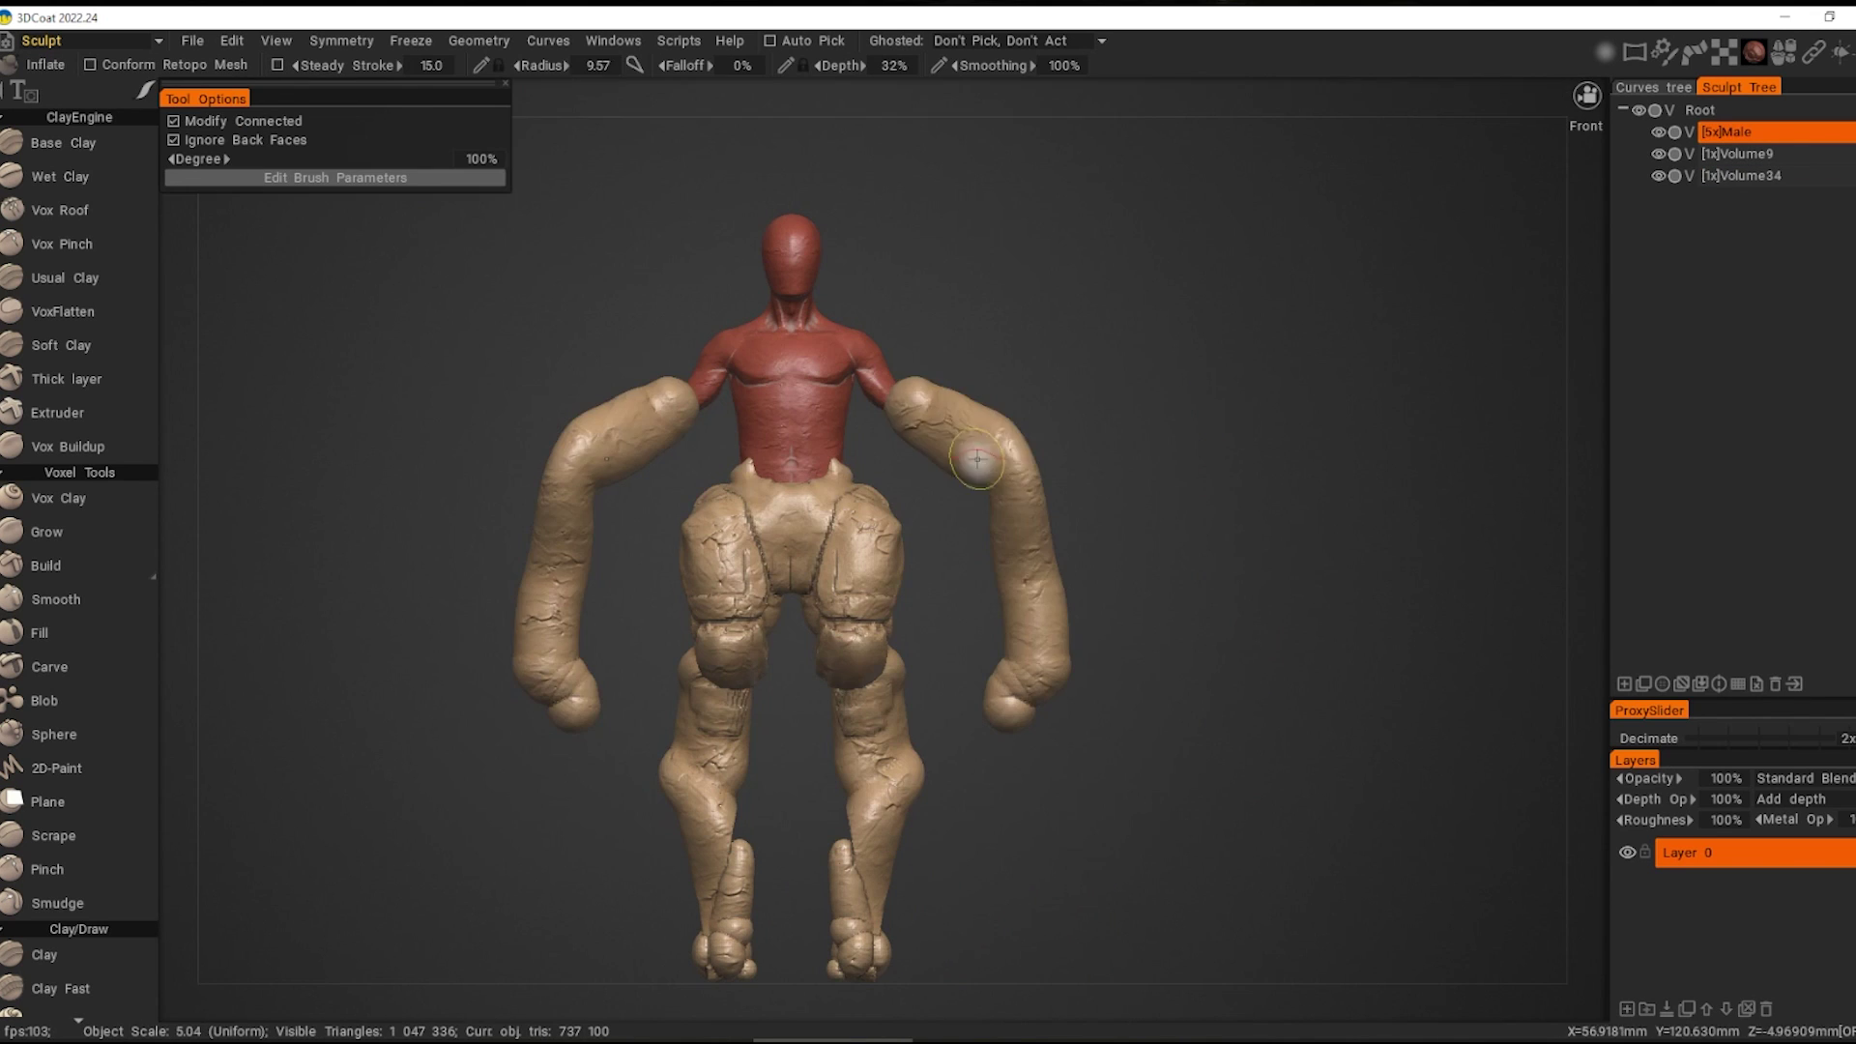
# Step: Wrap a ring of spheres around the shoulder
pyautogui.press('space')
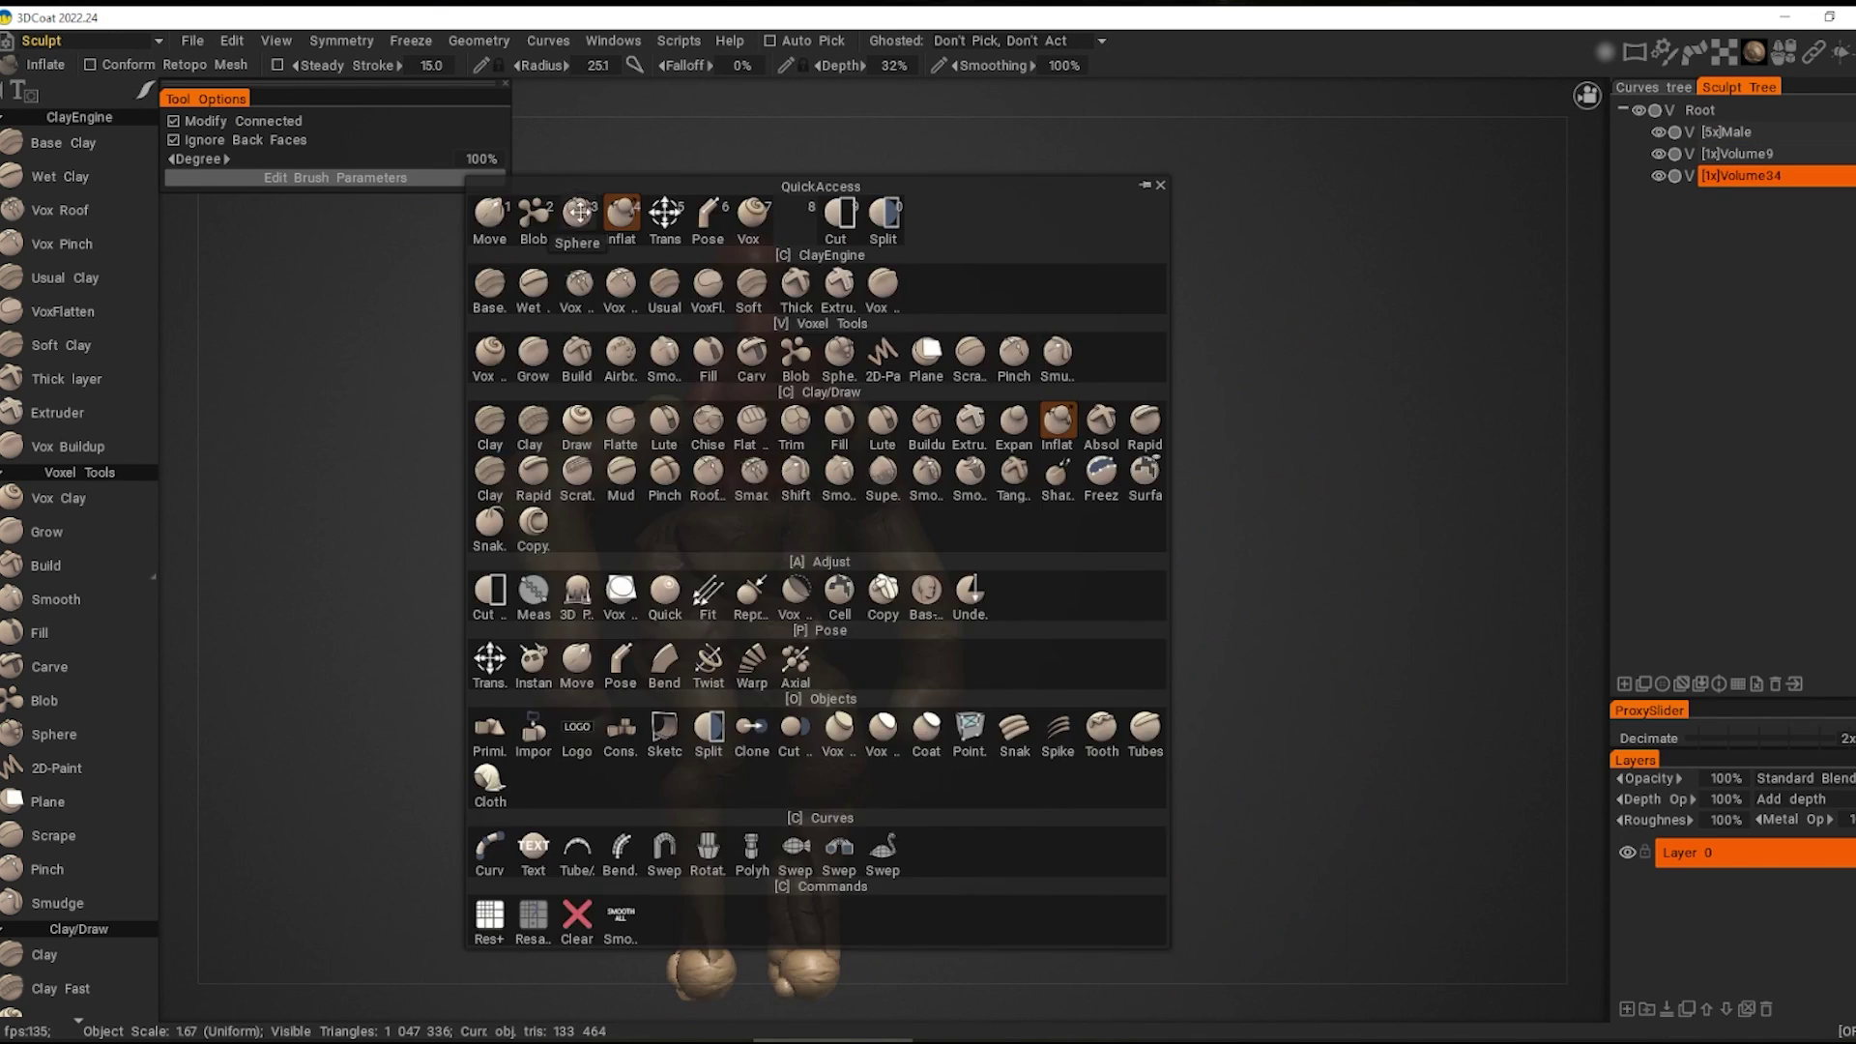
pyautogui.click(580, 590)
pyautogui.rightClick(798, 168)
pyautogui.moveTo(897, 283)
pyautogui.keyDown('alt'); pyautogui.mouseDown()
pyautogui.moveTo(973, 502)
pyautogui.moveTo(1251, 538)
pyautogui.mouseUp(); pyautogui.keyUp('alt')
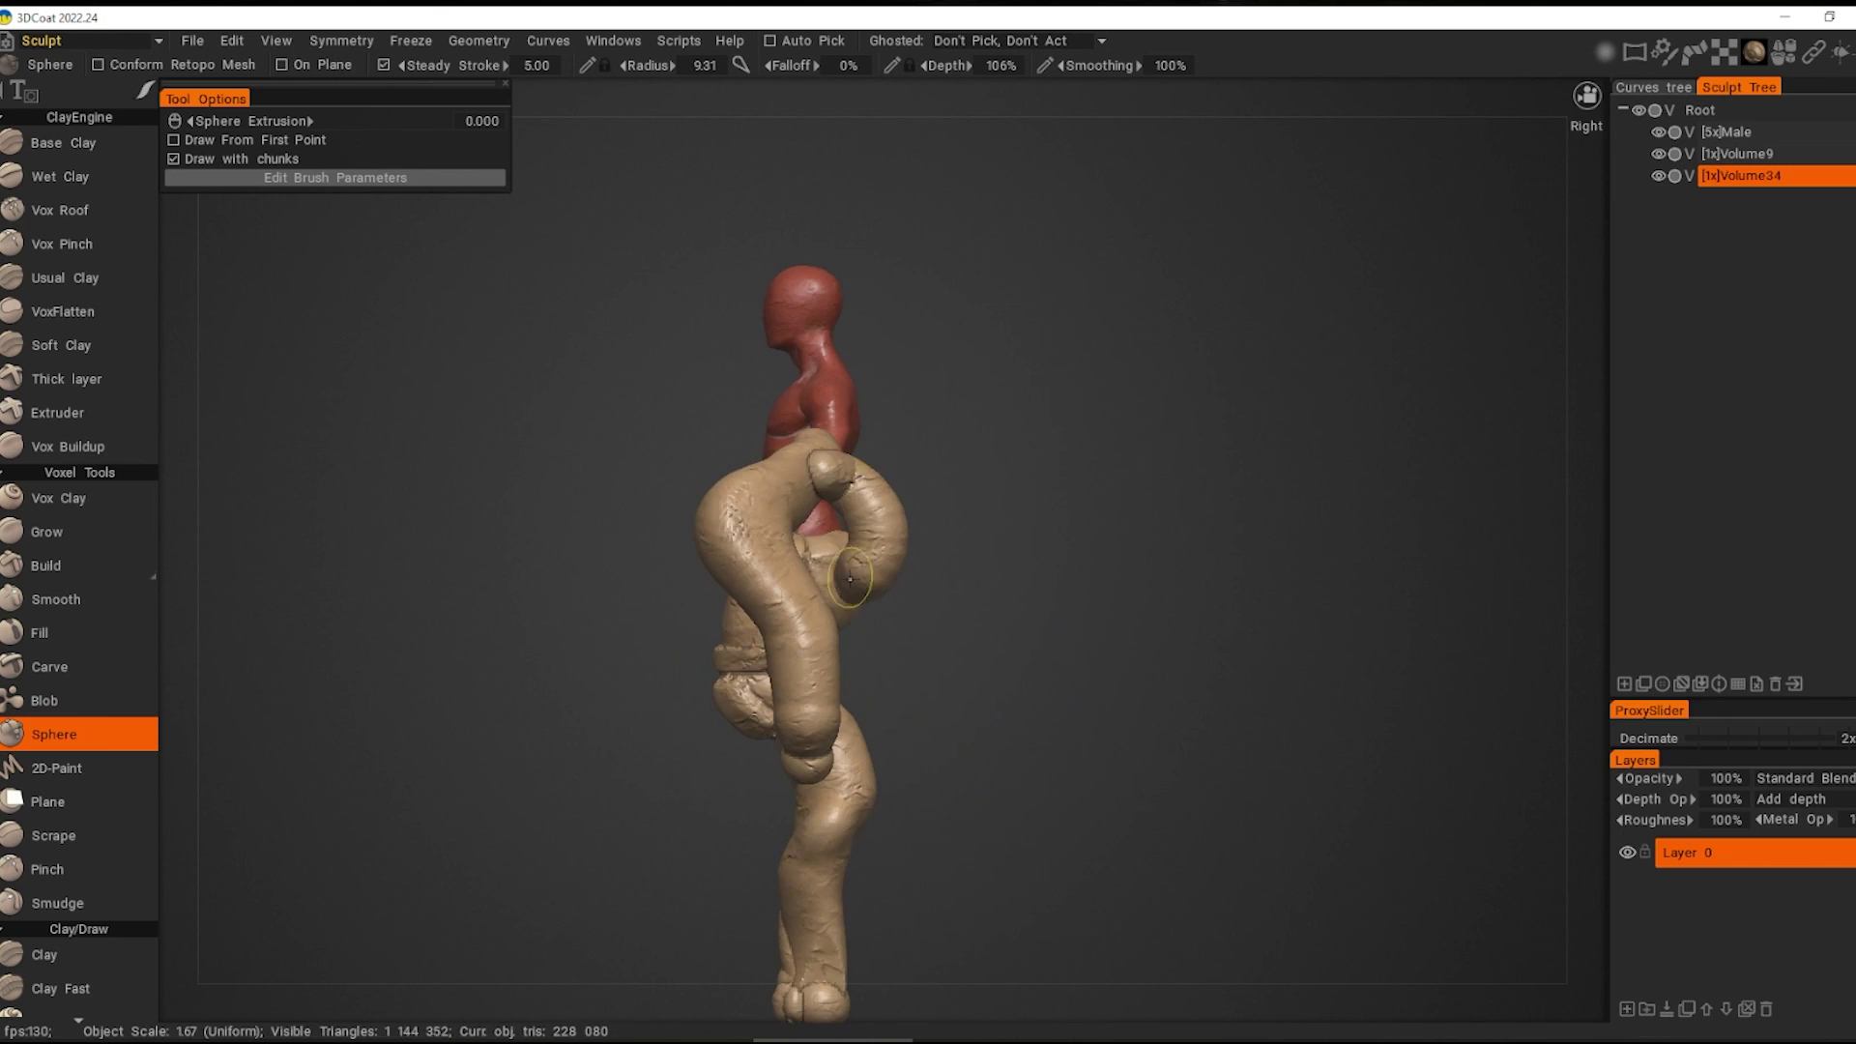
pyautogui.scroll(5, 1251, 537)
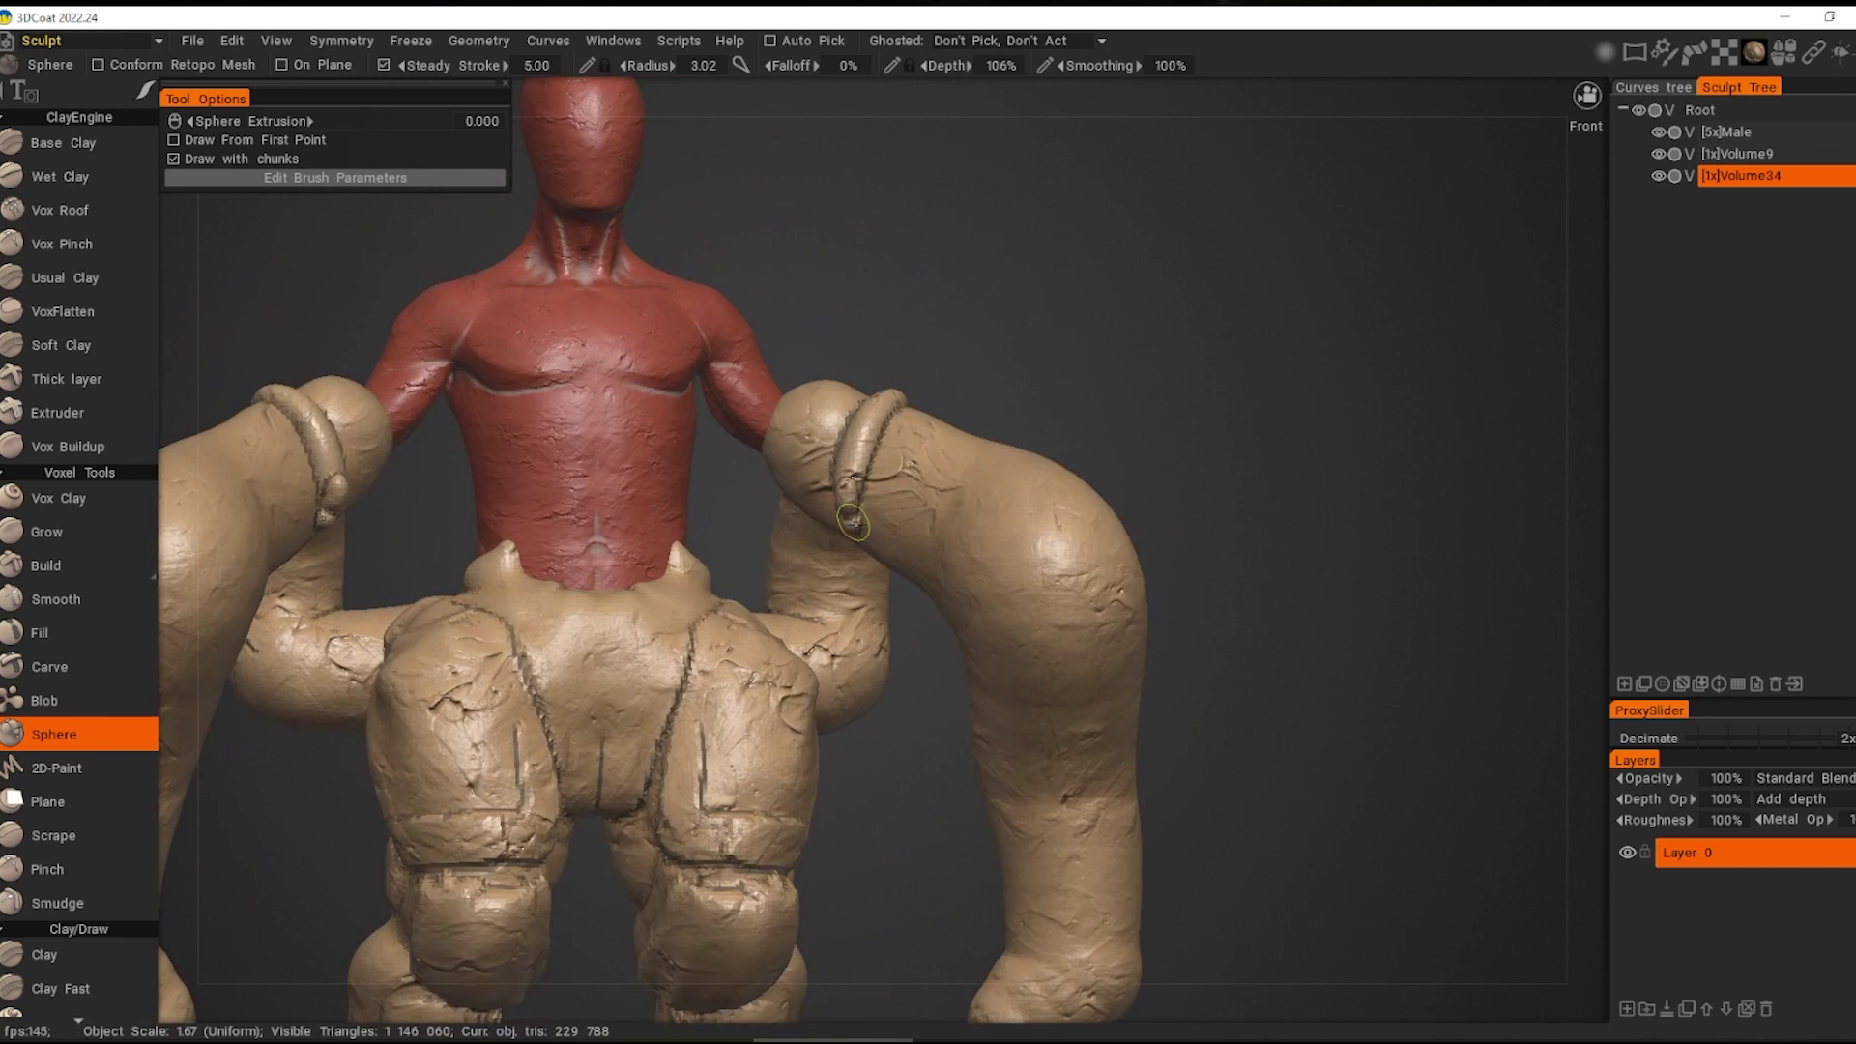
pyautogui.keyDown('alt'); pyautogui.moveTo(1251, 537); pyautogui.dragTo(1060, 611); pyautogui.keyUp('alt')
pyautogui.scroll(-3, 1060, 611)
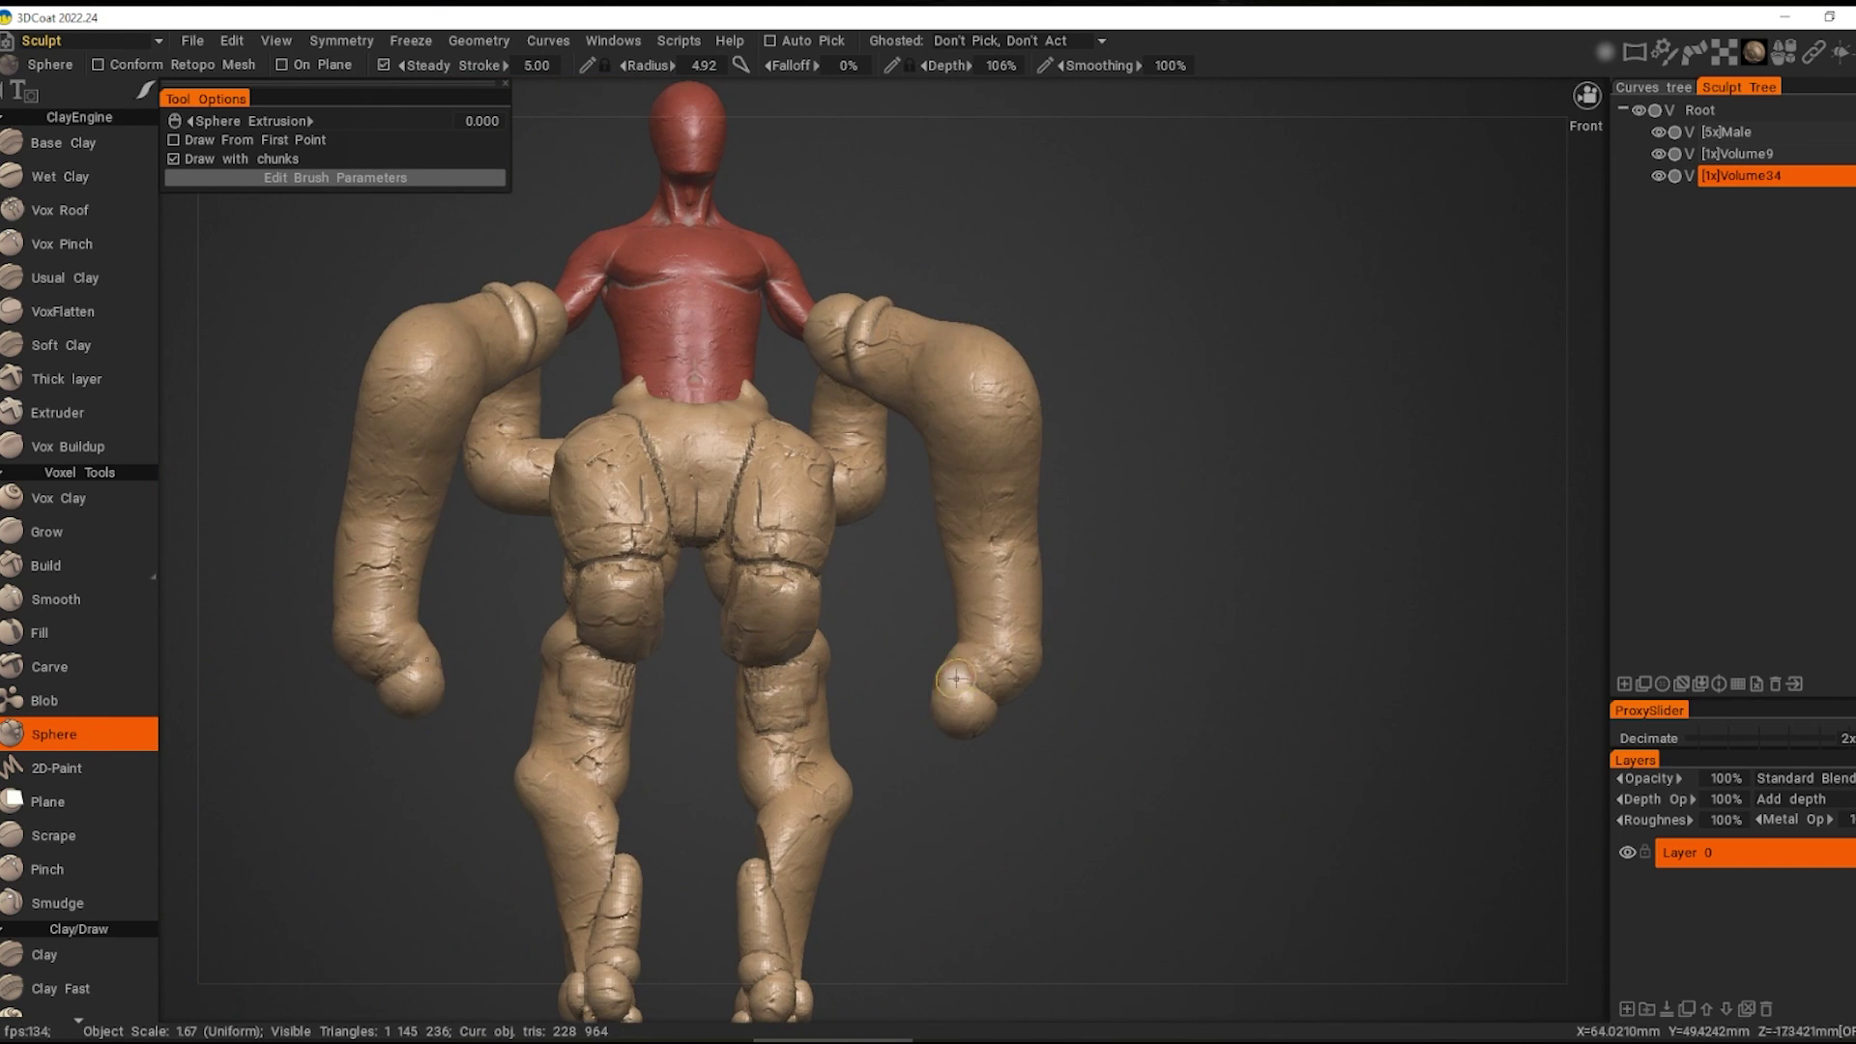
# Step: Build knobbly fingers on the hands from small spheres
pyautogui.moveTo(935, 715)
pyautogui.keyDown('alt'); pyautogui.mouseDown()
pyautogui.moveTo(964, 683)
pyautogui.moveTo(97, 505)
pyautogui.mouseUp(); pyautogui.keyUp('alt')
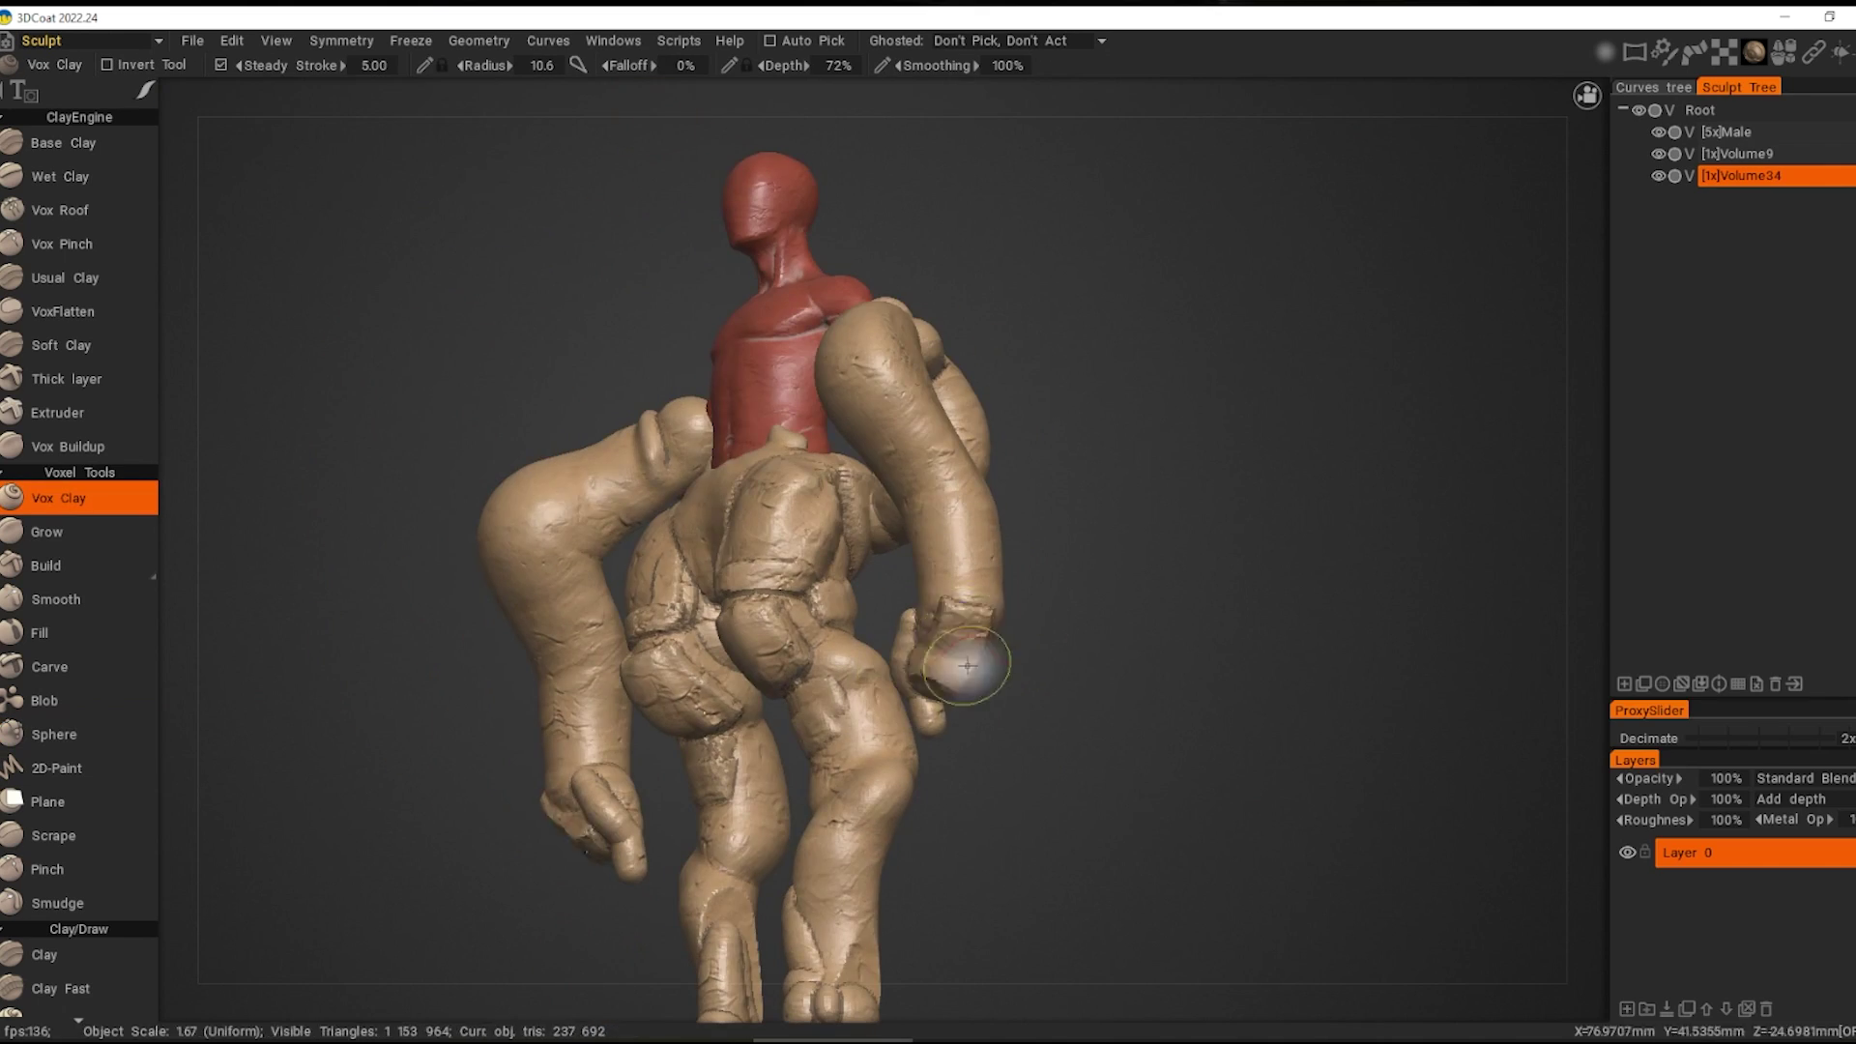
pyautogui.keyDown('alt'); pyautogui.moveTo(967, 665); pyautogui.dragTo(961, 586); pyautogui.keyUp('alt')
pyautogui.press('s')
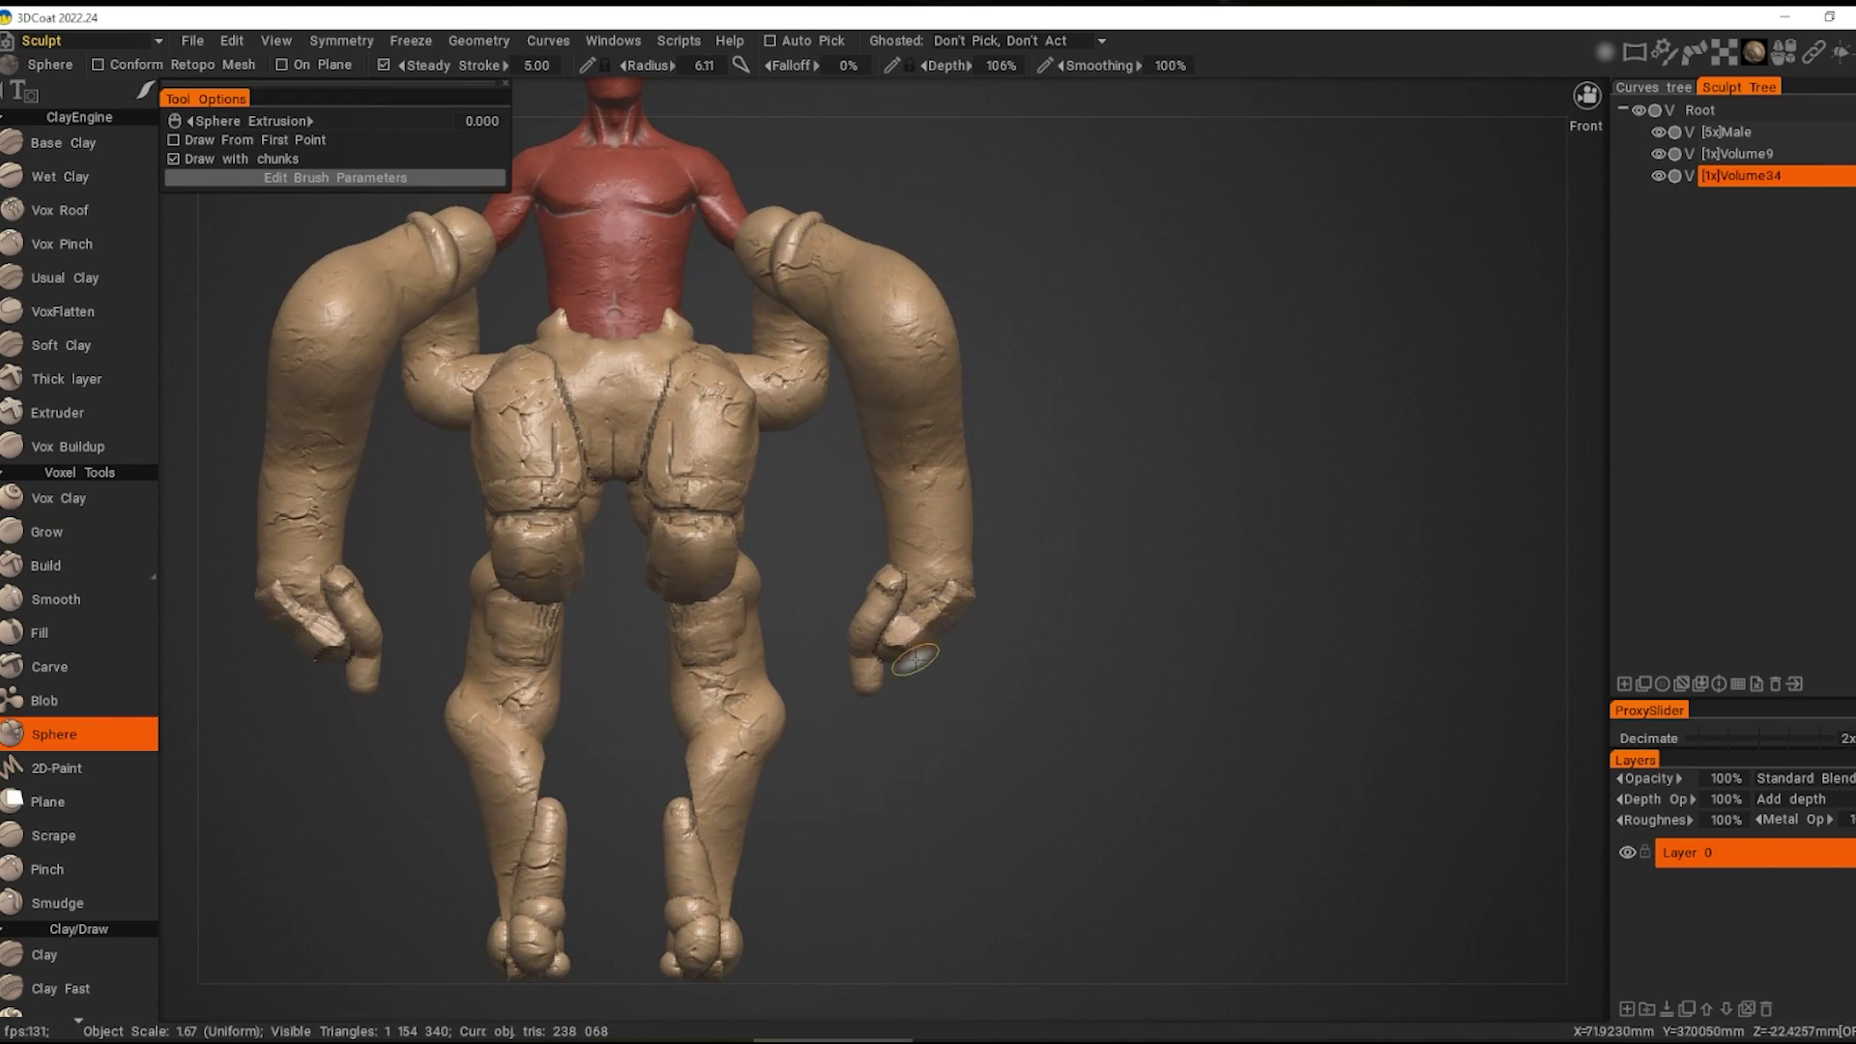
pyautogui.moveTo(915, 660)
pyautogui.keyDown('alt'); pyautogui.mouseDown()
pyautogui.moveTo(1326, 696)
pyautogui.moveTo(1022, 682)
pyautogui.moveTo(1263, 629)
pyautogui.moveTo(1042, 643)
pyautogui.moveTo(1027, 694)
pyautogui.moveTo(1141, 654)
pyautogui.moveTo(1112, 676)
pyautogui.moveTo(1272, 670)
pyautogui.moveTo(1400, 367)
pyautogui.moveTo(1102, 600)
pyautogui.moveTo(987, 560)
pyautogui.moveTo(723, 725)
pyautogui.moveTo(849, 643)
pyautogui.moveTo(1127, 758)
pyautogui.moveTo(986, 630)
pyautogui.moveTo(777, 723)
pyautogui.moveTo(1017, 677)
pyautogui.moveTo(793, 458)
pyautogui.mouseUp(); pyautogui.keyUp('alt')
pyautogui.click(1027, 694)
pyautogui.click(1050, 642)
pyautogui.press('space')
pyautogui.press('space')
pyautogui.scroll(3, 1154, 642)
pyautogui.press('m')
pyautogui.scroll(-3, 1133, 636)
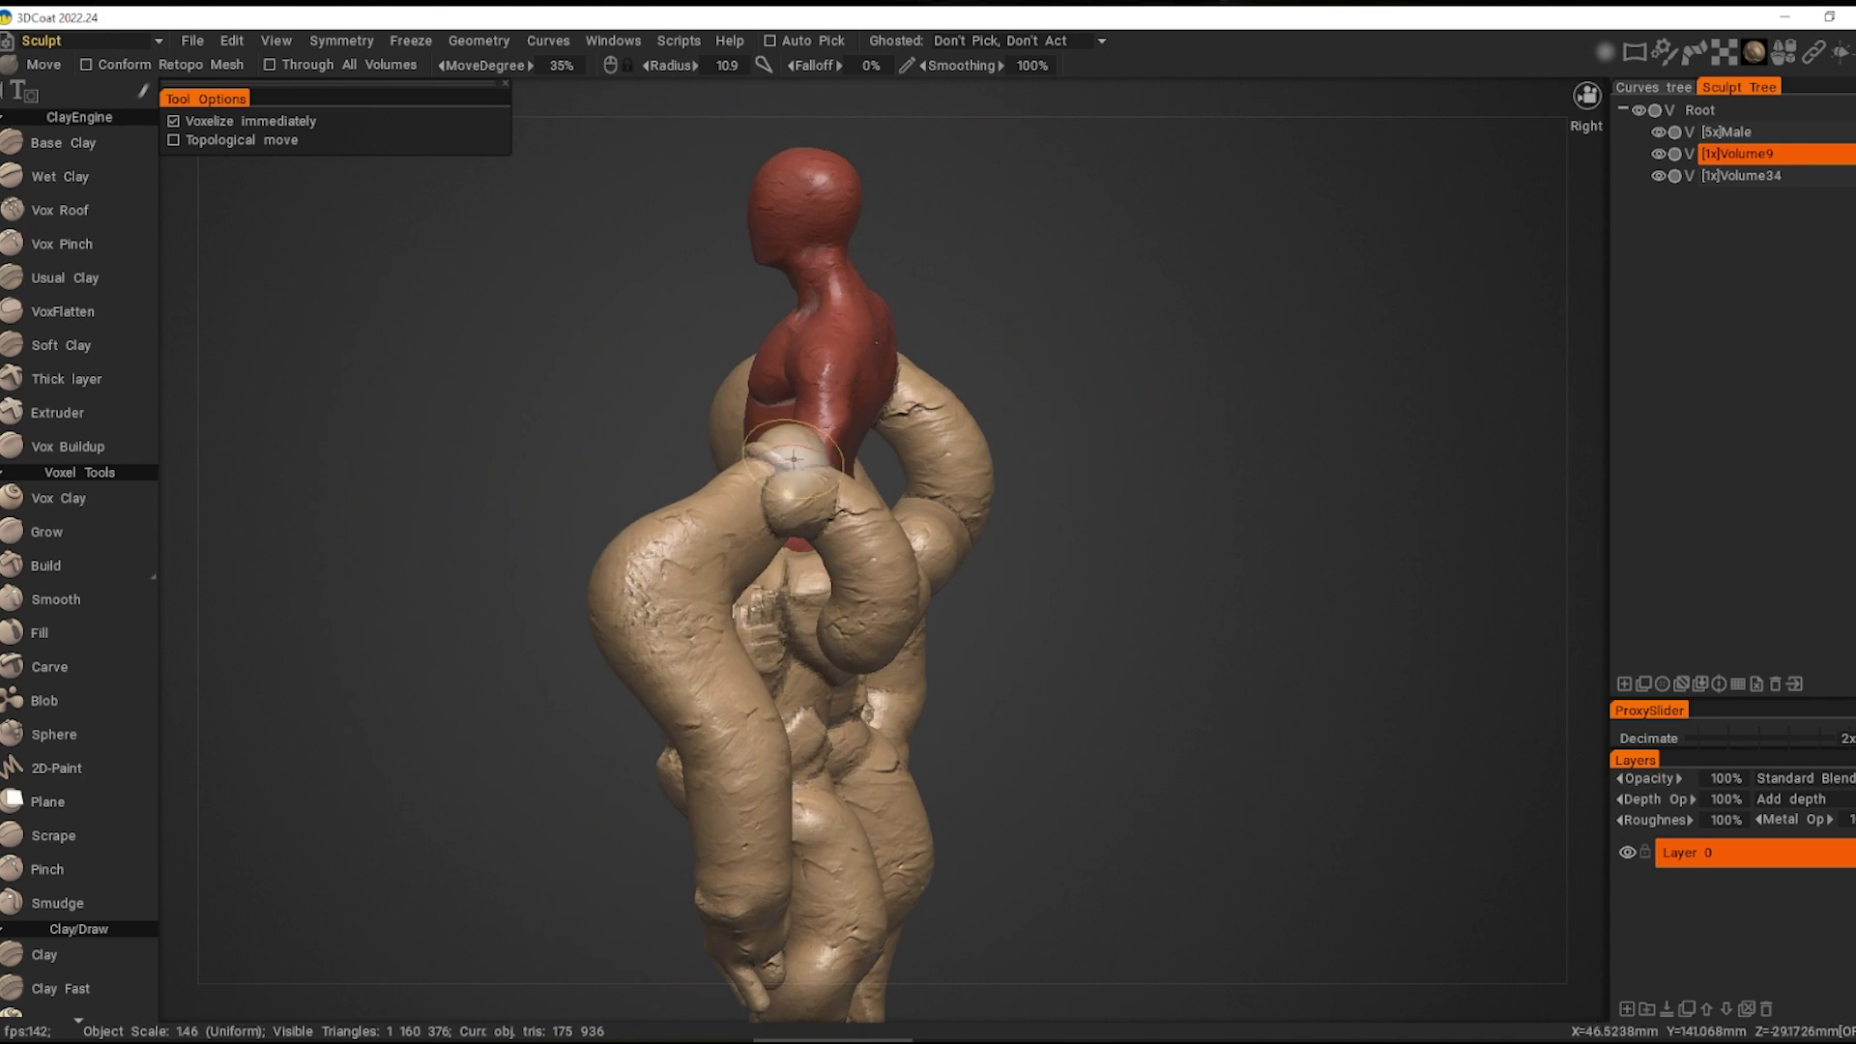
# Step: Add a clay blob to the head with Vox Clay
pyautogui.moveTo(659, 578)
pyautogui.keyDown('alt'); pyautogui.mouseDown()
pyautogui.moveTo(993, 540)
pyautogui.moveTo(667, 619)
pyautogui.moveTo(911, 485)
pyautogui.moveTo(638, 560)
pyautogui.moveTo(636, 605)
pyautogui.mouseUp(); pyautogui.keyUp('alt')
pyautogui.press('v')
pyautogui.moveTo(541, 396)
pyautogui.mouseDown()
pyautogui.moveTo(735, 484)
pyautogui.moveTo(870, 503)
pyautogui.mouseUp()
pyautogui.press('s')
pyautogui.moveTo(260, 535)
pyautogui.keyDown('alt'); pyautogui.mouseDown()
pyautogui.moveTo(828, 468)
pyautogui.moveTo(677, 517)
pyautogui.moveTo(974, 415)
pyautogui.moveTo(819, 532)
pyautogui.moveTo(830, 449)
pyautogui.moveTo(851, 538)
pyautogui.moveTo(928, 503)
pyautogui.moveTo(1094, 495)
pyautogui.mouseUp(); pyautogui.keyUp('alt')
# Step: Build clay plating across chest and hips, finishing in the Front view
pyautogui.rightClick(770, 514)
pyautogui.moveTo(820, 544); pyautogui.dragTo(799, 525, button='middle')
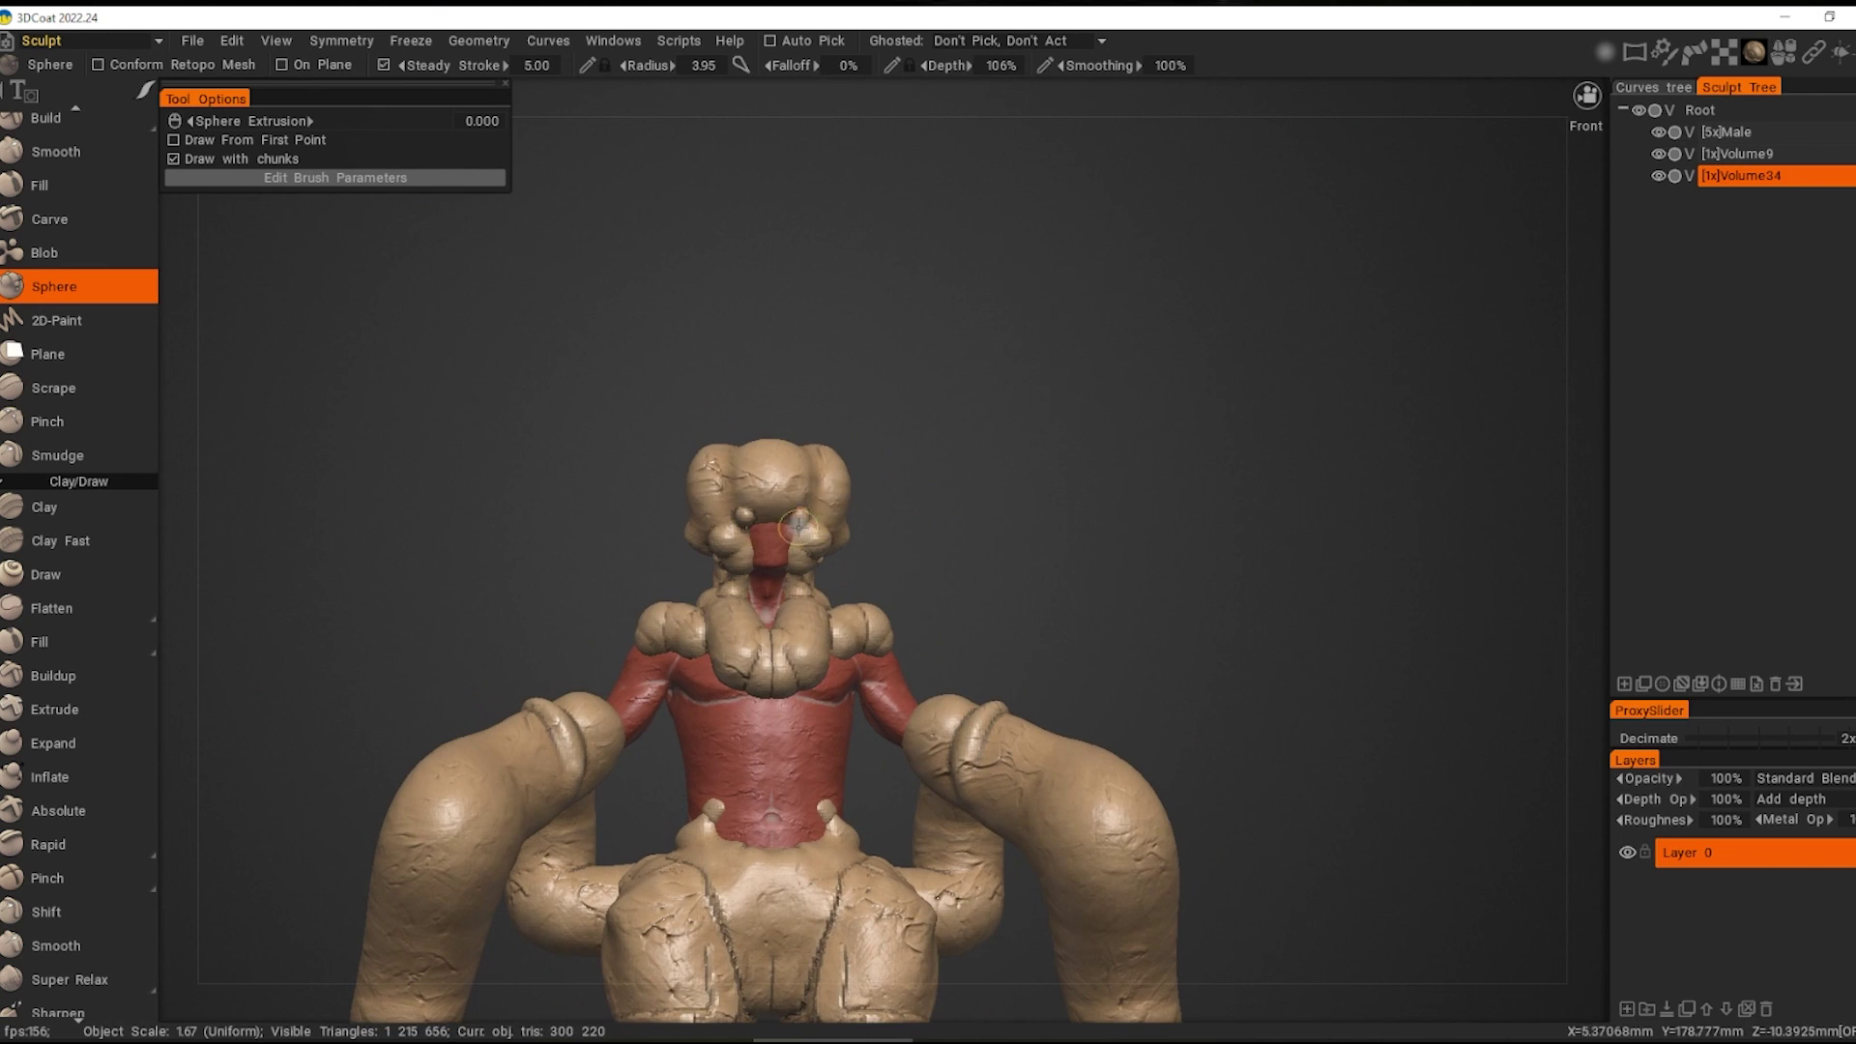
pyautogui.moveTo(802, 567)
pyautogui.keyDown('alt'); pyautogui.mouseDown()
pyautogui.moveTo(948, 513)
pyautogui.moveTo(911, 497)
pyautogui.moveTo(634, 561)
pyautogui.moveTo(945, 339)
pyautogui.moveTo(960, 571)
pyautogui.moveTo(919, 597)
pyautogui.moveTo(953, 600)
pyautogui.mouseUp(); pyautogui.keyUp('alt')
pyautogui.press('m')
pyautogui.moveTo(791, 595)
pyautogui.keyDown('alt'); pyautogui.mouseDown()
pyautogui.moveTo(981, 570)
pyautogui.moveTo(1063, 657)
pyautogui.mouseUp(); pyautogui.keyUp('alt')
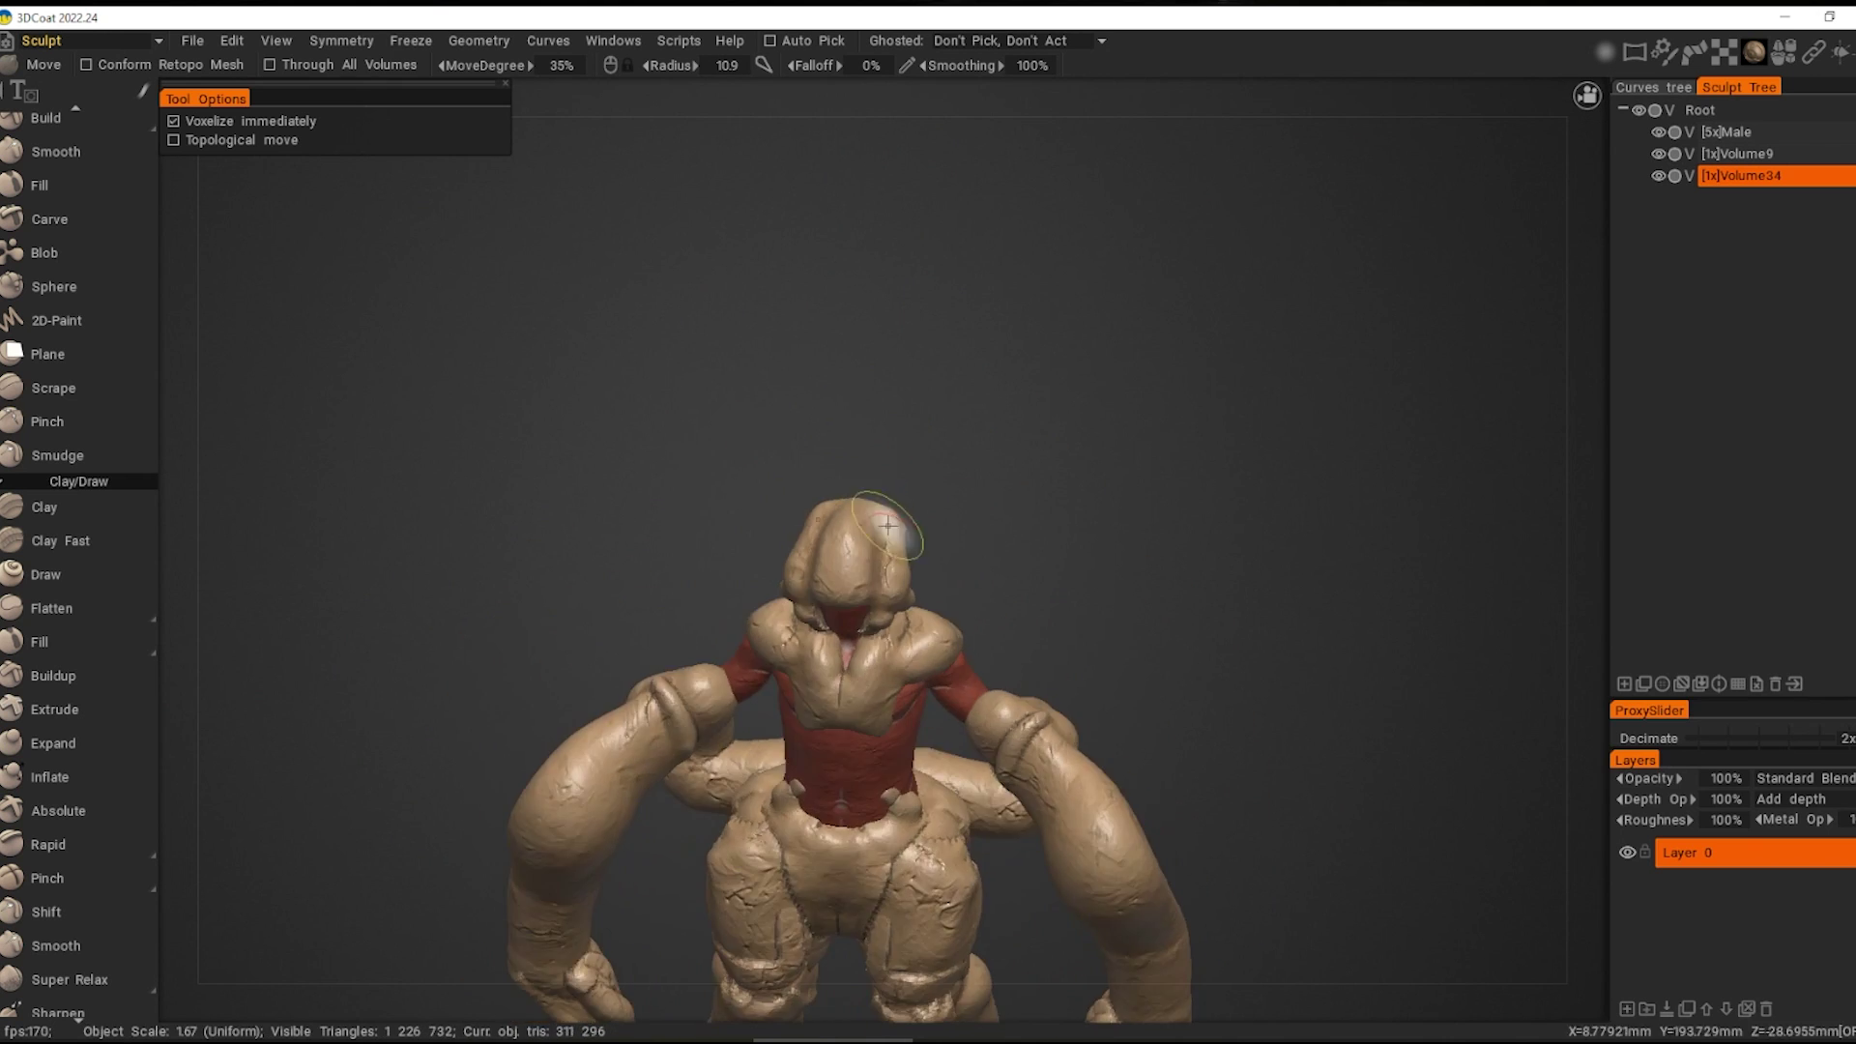
pyautogui.scroll(-3, 1138, 729)
pyautogui.scroll(5, 1007, 485)
pyautogui.scroll(2, 703, 522)
pyautogui.press('c')
pyautogui.moveTo(703, 522)
pyautogui.keyDown('alt'); pyautogui.mouseDown()
pyautogui.moveTo(809, 477)
pyautogui.moveTo(931, 471)
pyautogui.mouseUp(); pyautogui.keyUp('alt')
pyautogui.moveTo(819, 495)
pyautogui.keyDown('alt'); pyautogui.mouseDown()
pyautogui.moveTo(836, 648)
pyautogui.moveTo(809, 744)
pyautogui.moveTo(842, 582)
pyautogui.moveTo(934, 671)
pyautogui.moveTo(1075, 718)
pyautogui.moveTo(840, 650)
pyautogui.moveTo(1133, 725)
pyautogui.moveTo(849, 680)
pyautogui.moveTo(1046, 705)
pyautogui.moveTo(999, 681)
pyautogui.moveTo(1011, 615)
pyautogui.moveTo(984, 670)
pyautogui.moveTo(741, 615)
pyautogui.moveTo(1256, 669)
pyautogui.moveTo(909, 643)
pyautogui.moveTo(1094, 646)
pyautogui.moveTo(1066, 676)
pyautogui.moveTo(747, 561)
pyautogui.mouseUp(); pyautogui.keyUp('alt')
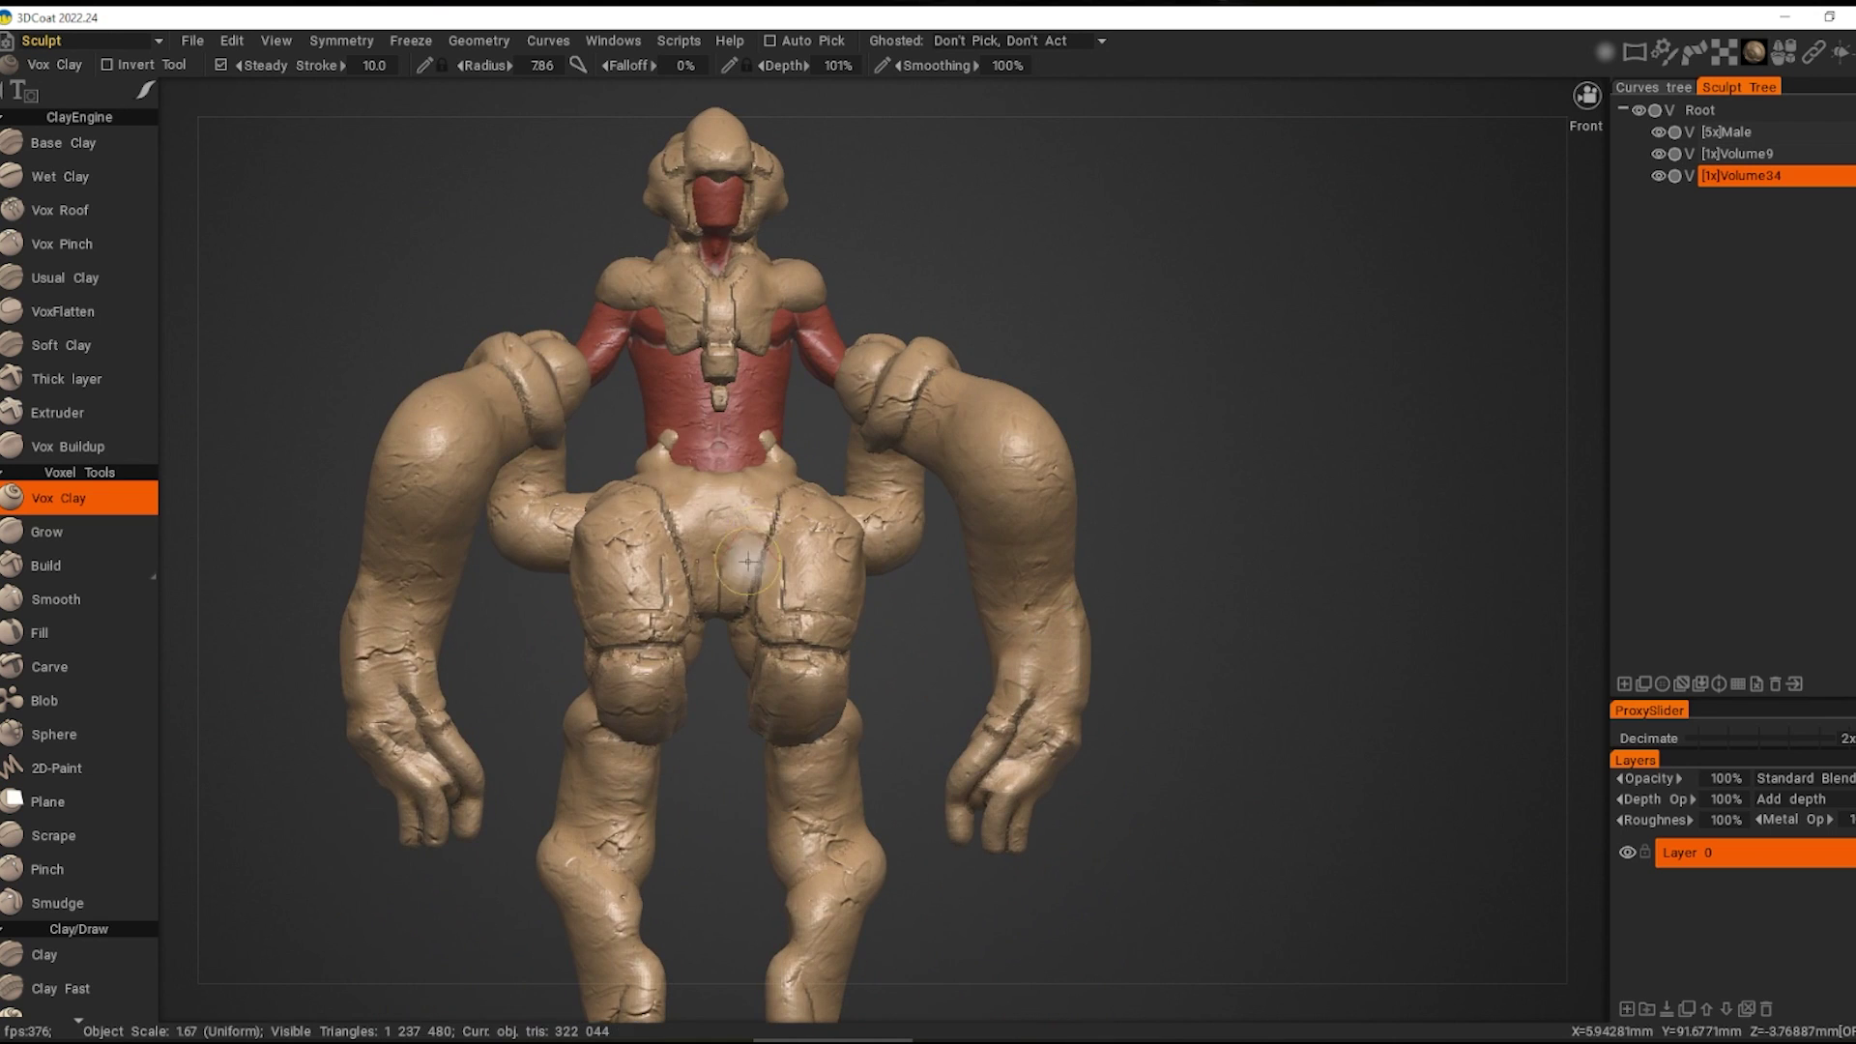
# Step: On Volume9, add two round knobs to the pelvis with the Extruder brush
pyautogui.click(1655, 175)
pyautogui.click(1737, 153)
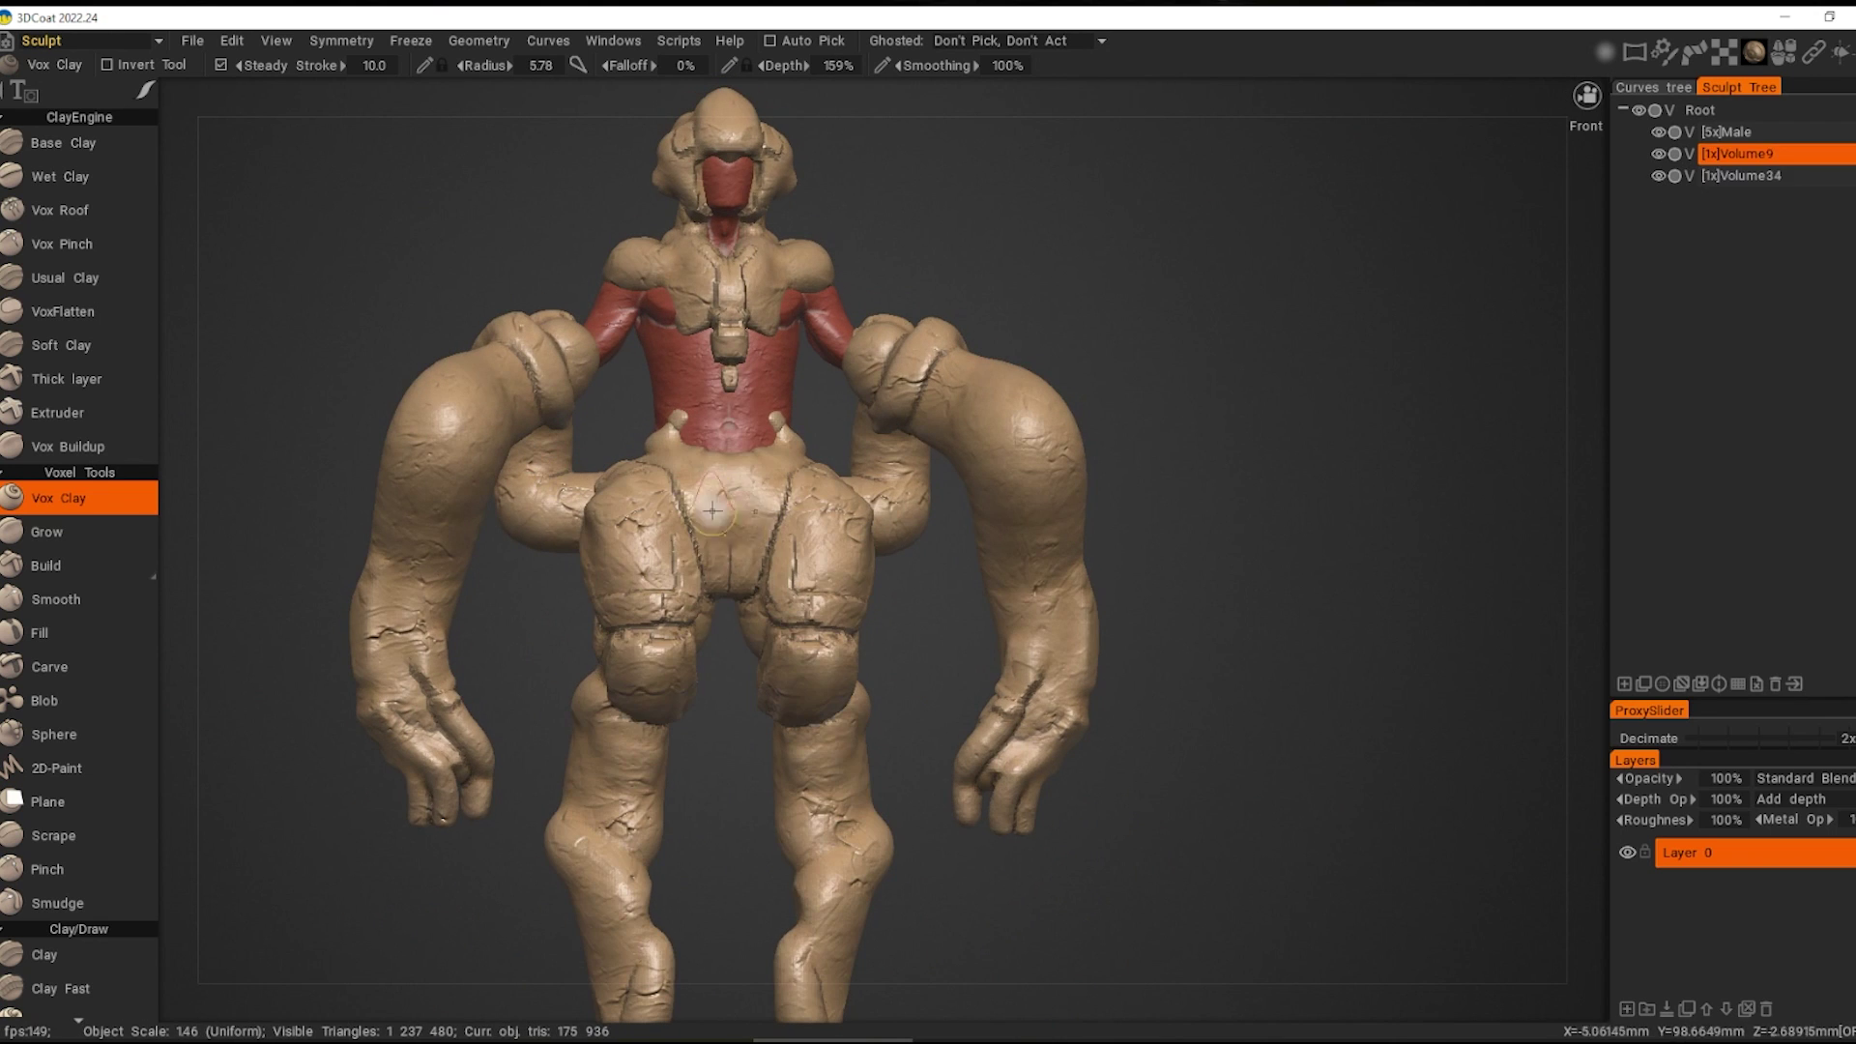
pyautogui.click(735, 537)
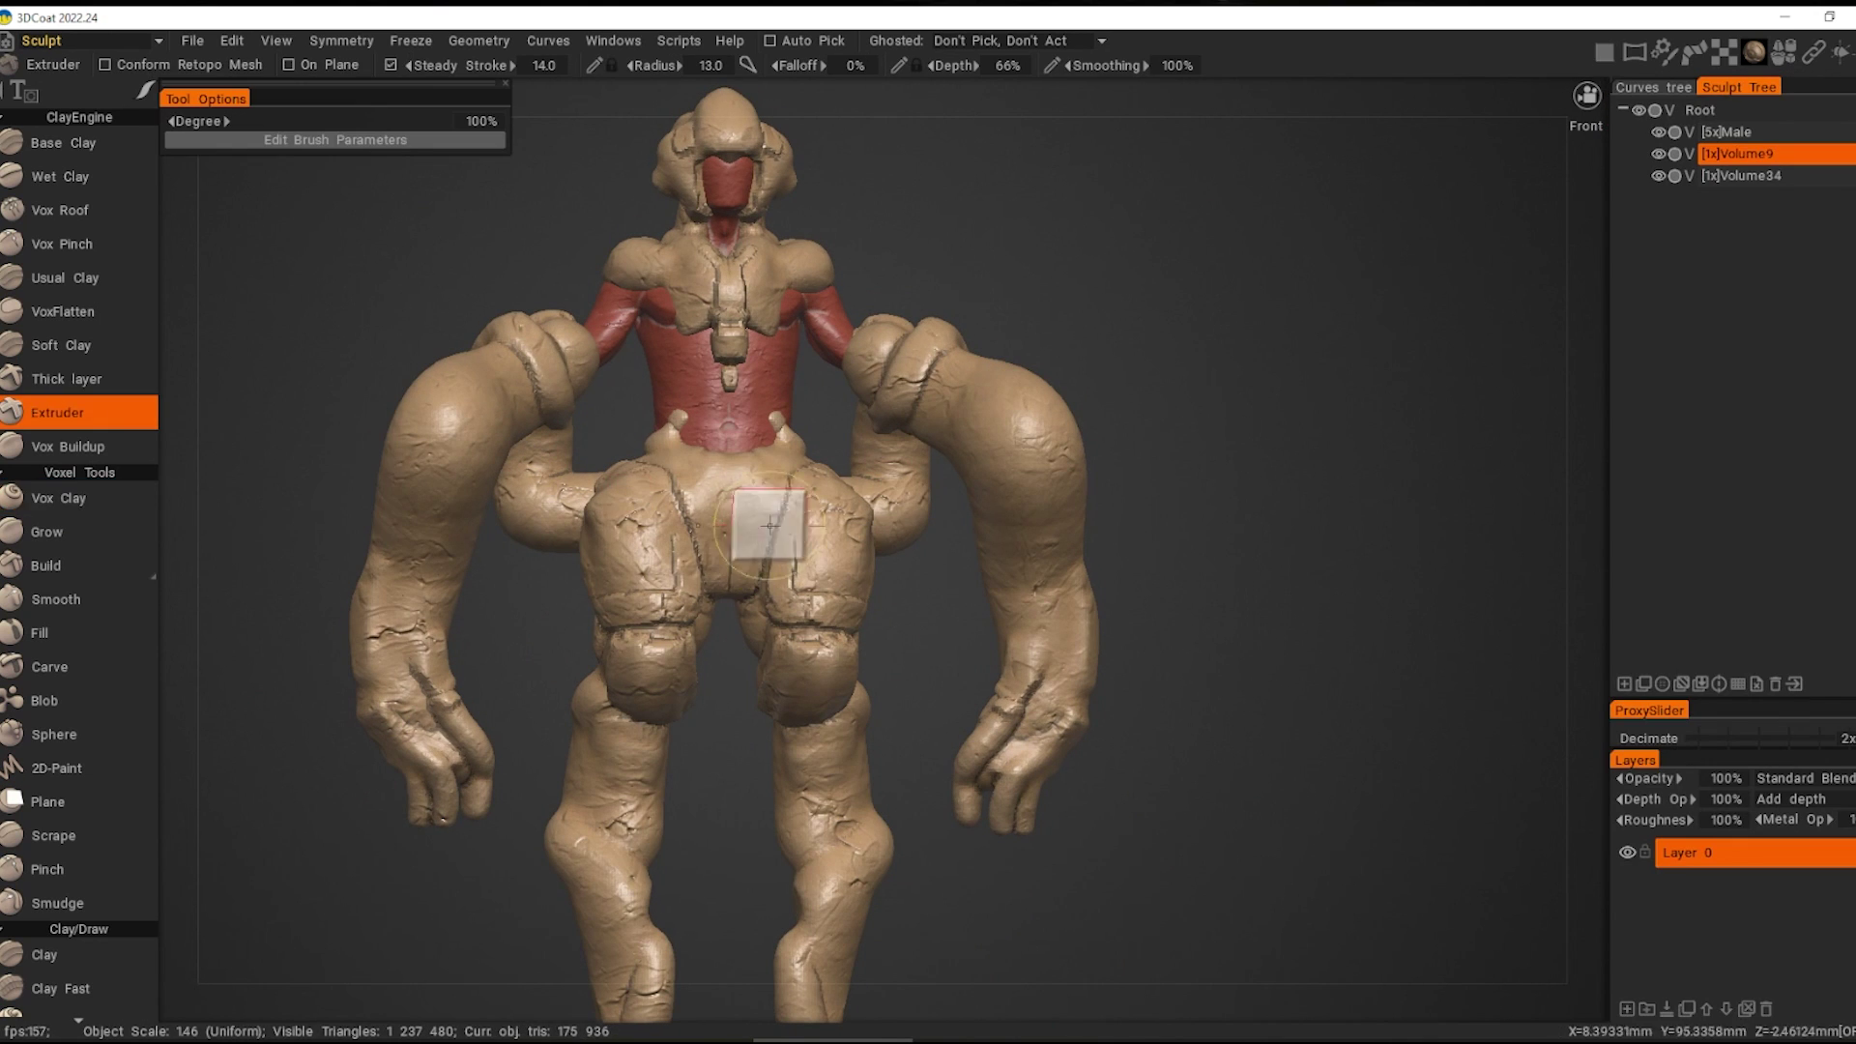
pyautogui.click(769, 525)
pyautogui.click(701, 527)
pyautogui.moveTo(701, 527)
pyautogui.keyDown('alt'); pyautogui.mouseDown()
pyautogui.moveTo(832, 386)
pyautogui.moveTo(832, 446)
pyautogui.mouseUp(); pyautogui.keyUp('alt')
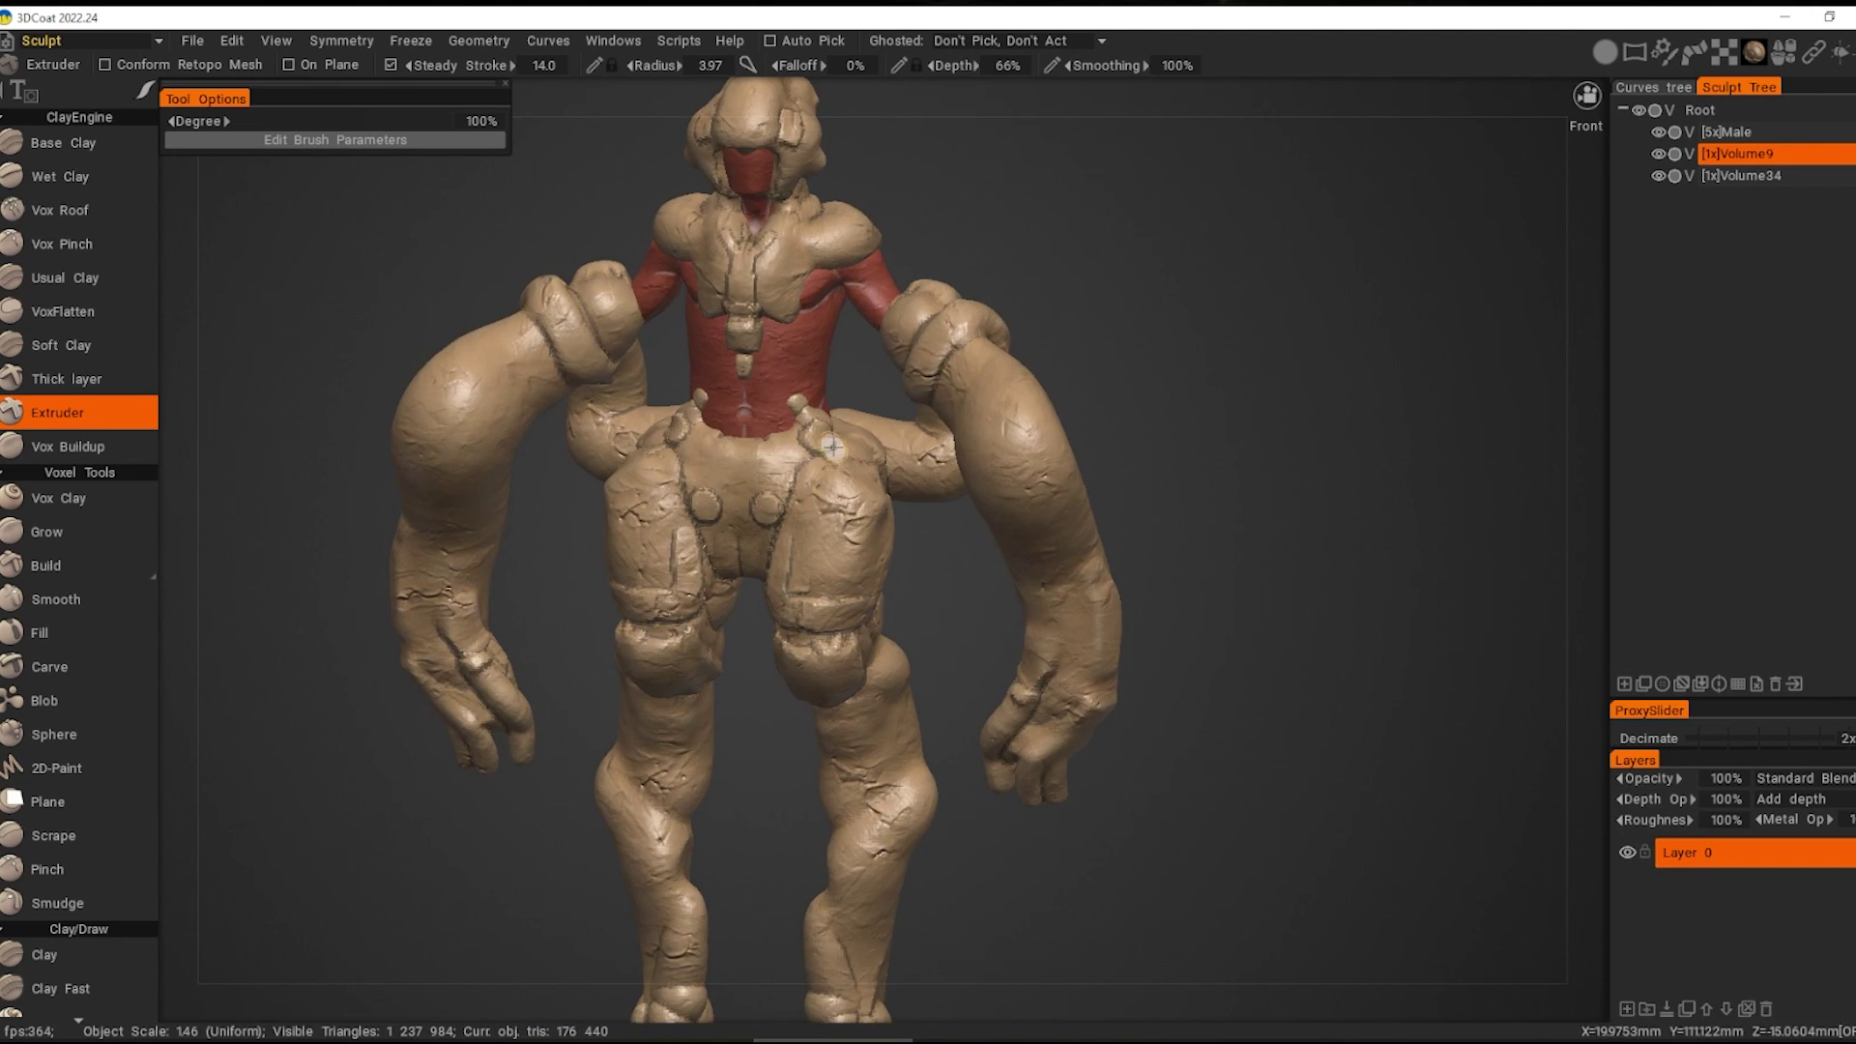
pyautogui.moveTo(911, 530)
pyautogui.keyDown('alt'); pyautogui.mouseDown()
pyautogui.moveTo(805, 442)
pyautogui.moveTo(815, 524)
pyautogui.moveTo(774, 482)
pyautogui.moveTo(1036, 321)
pyautogui.moveTo(907, 391)
pyautogui.moveTo(899, 533)
pyautogui.moveTo(1000, 463)
pyautogui.mouseUp(); pyautogui.keyUp('alt')
pyautogui.press('c')
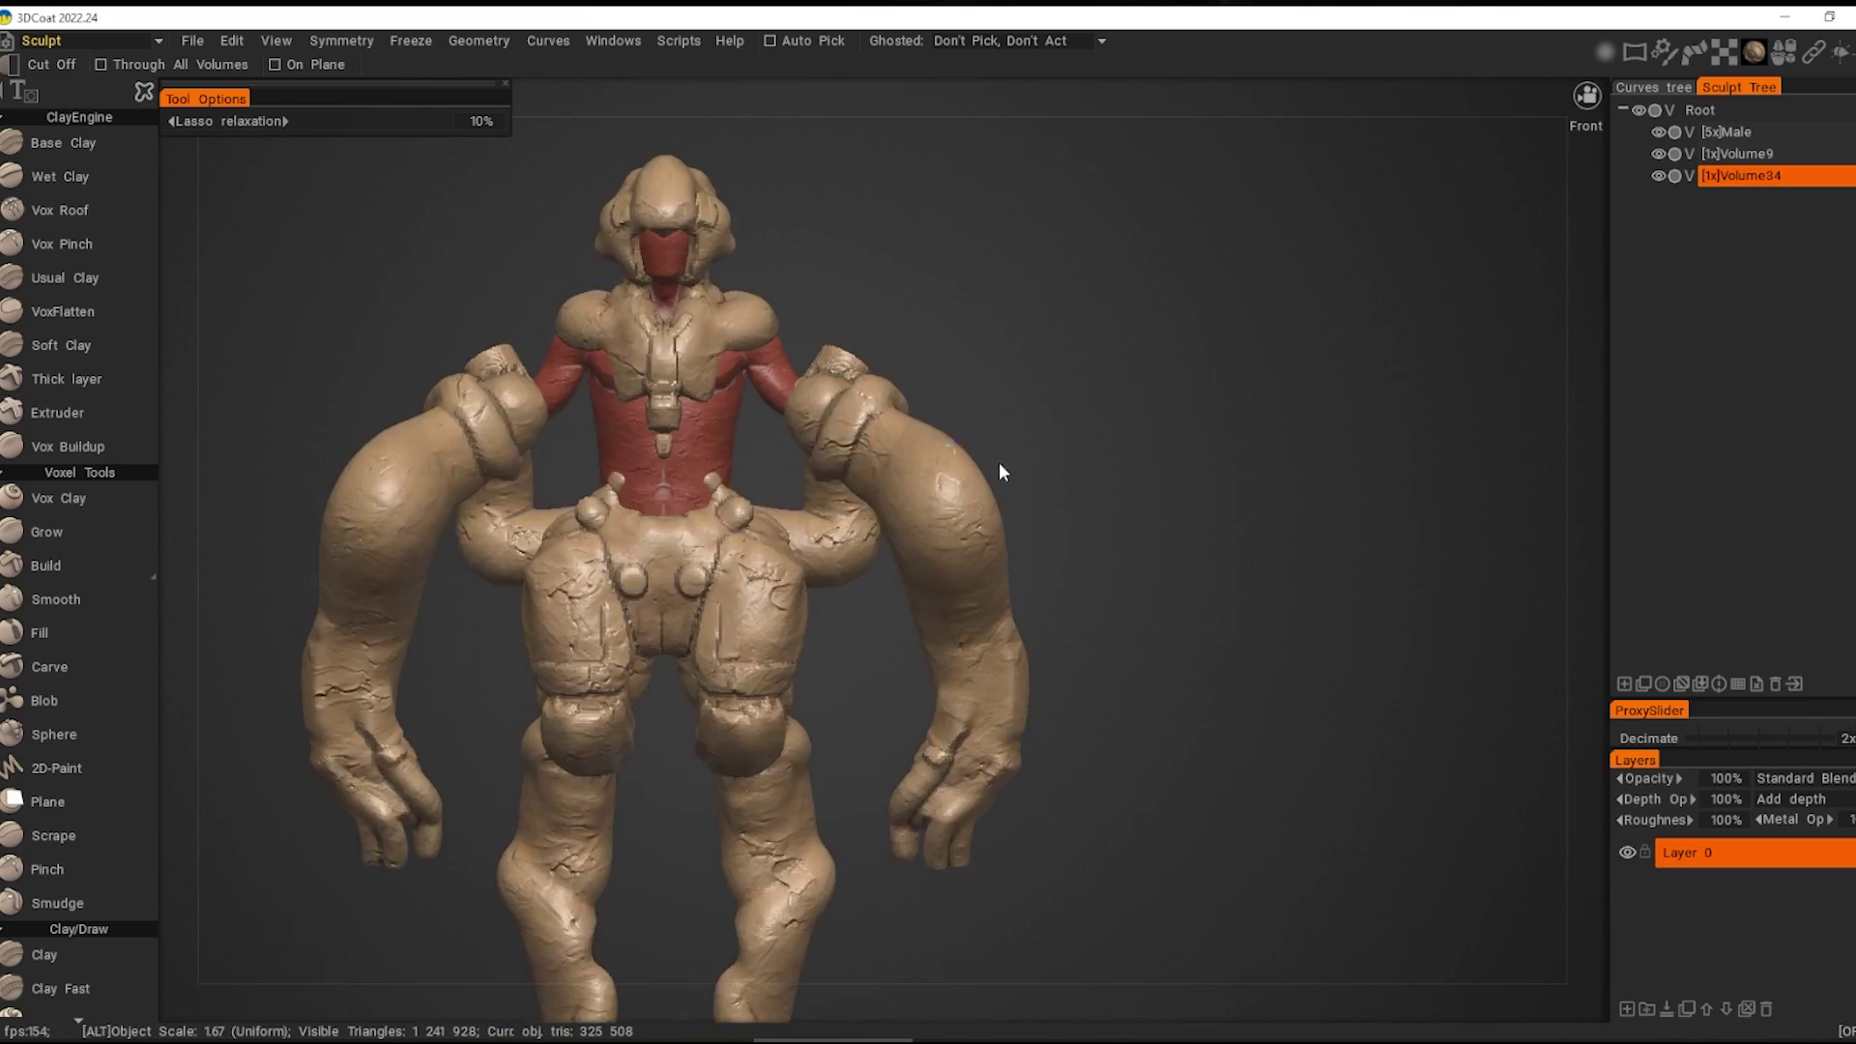
# Step: Resample Volume9 to about 198,000 triangles
pyautogui.scroll(5, 999, 402)
pyautogui.scroll(-2, 793, 741)
pyautogui.scroll(2, 957, 671)
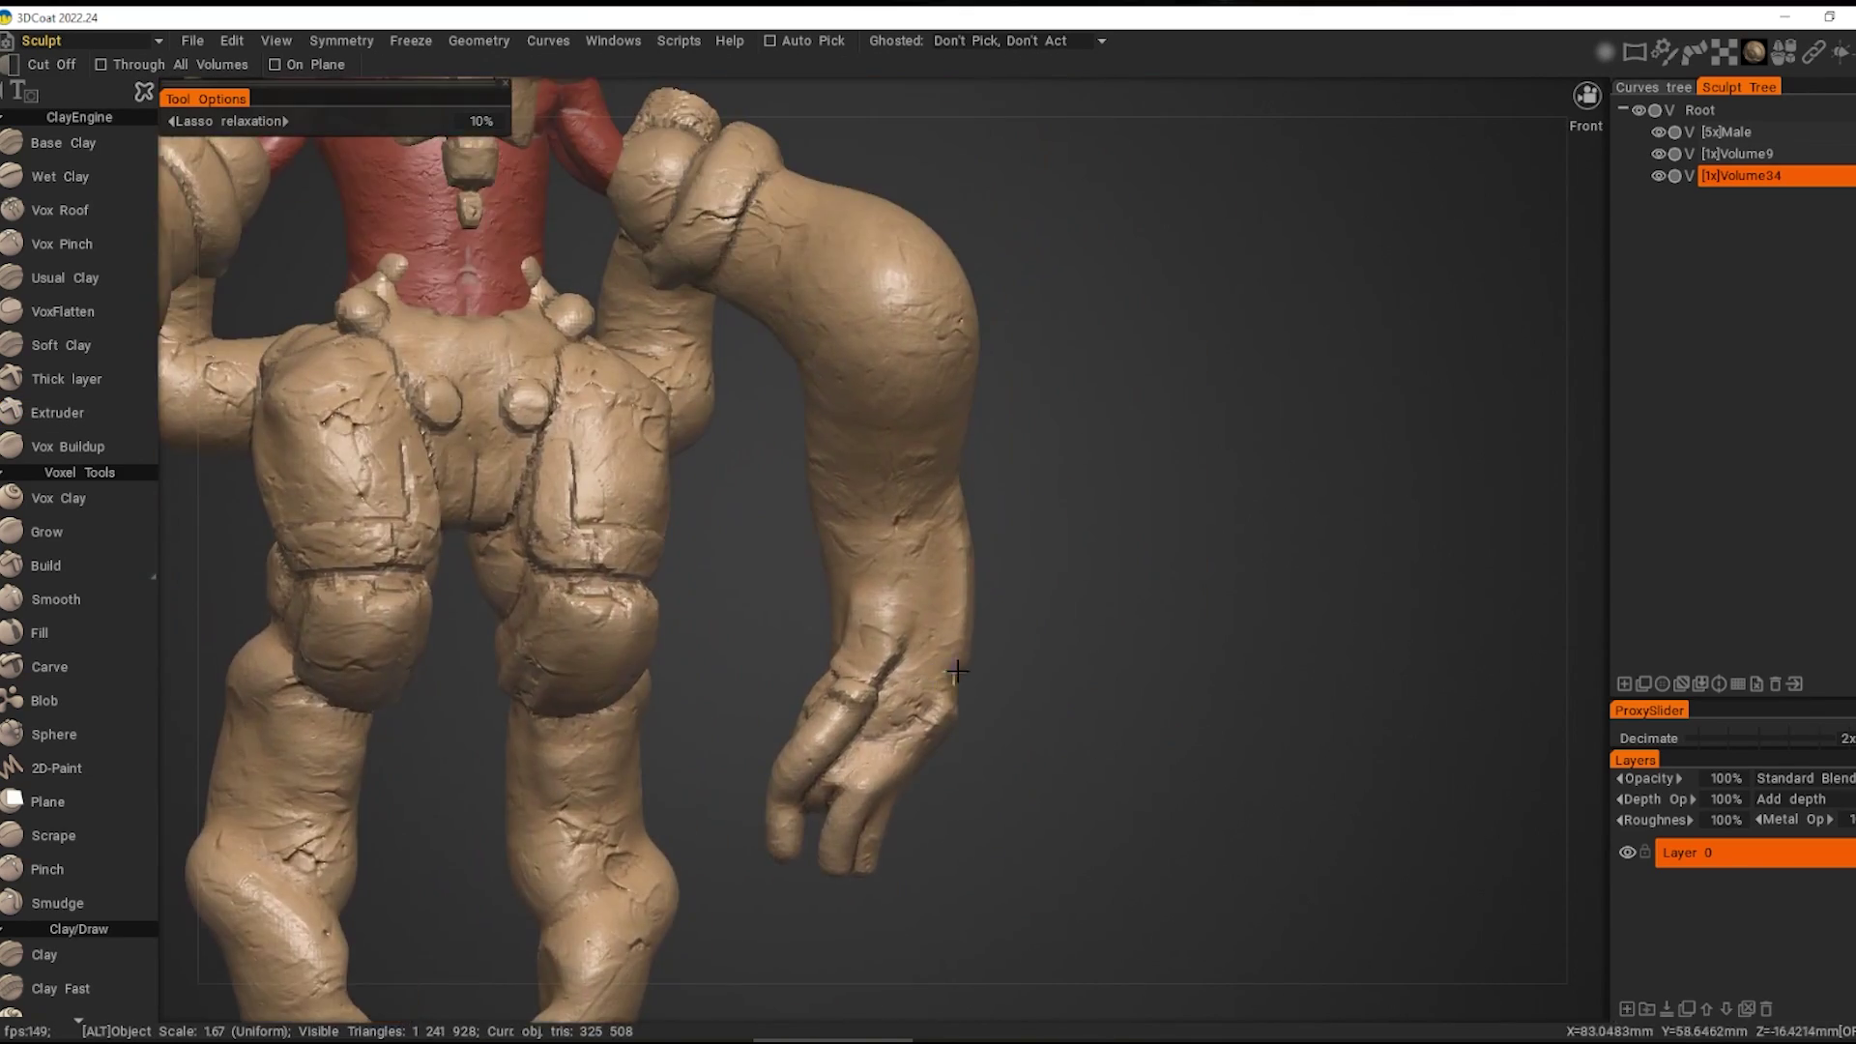
pyautogui.scroll(-2, 779, 681)
pyautogui.scroll(-2, 779, 681)
pyautogui.scroll(-1, 780, 682)
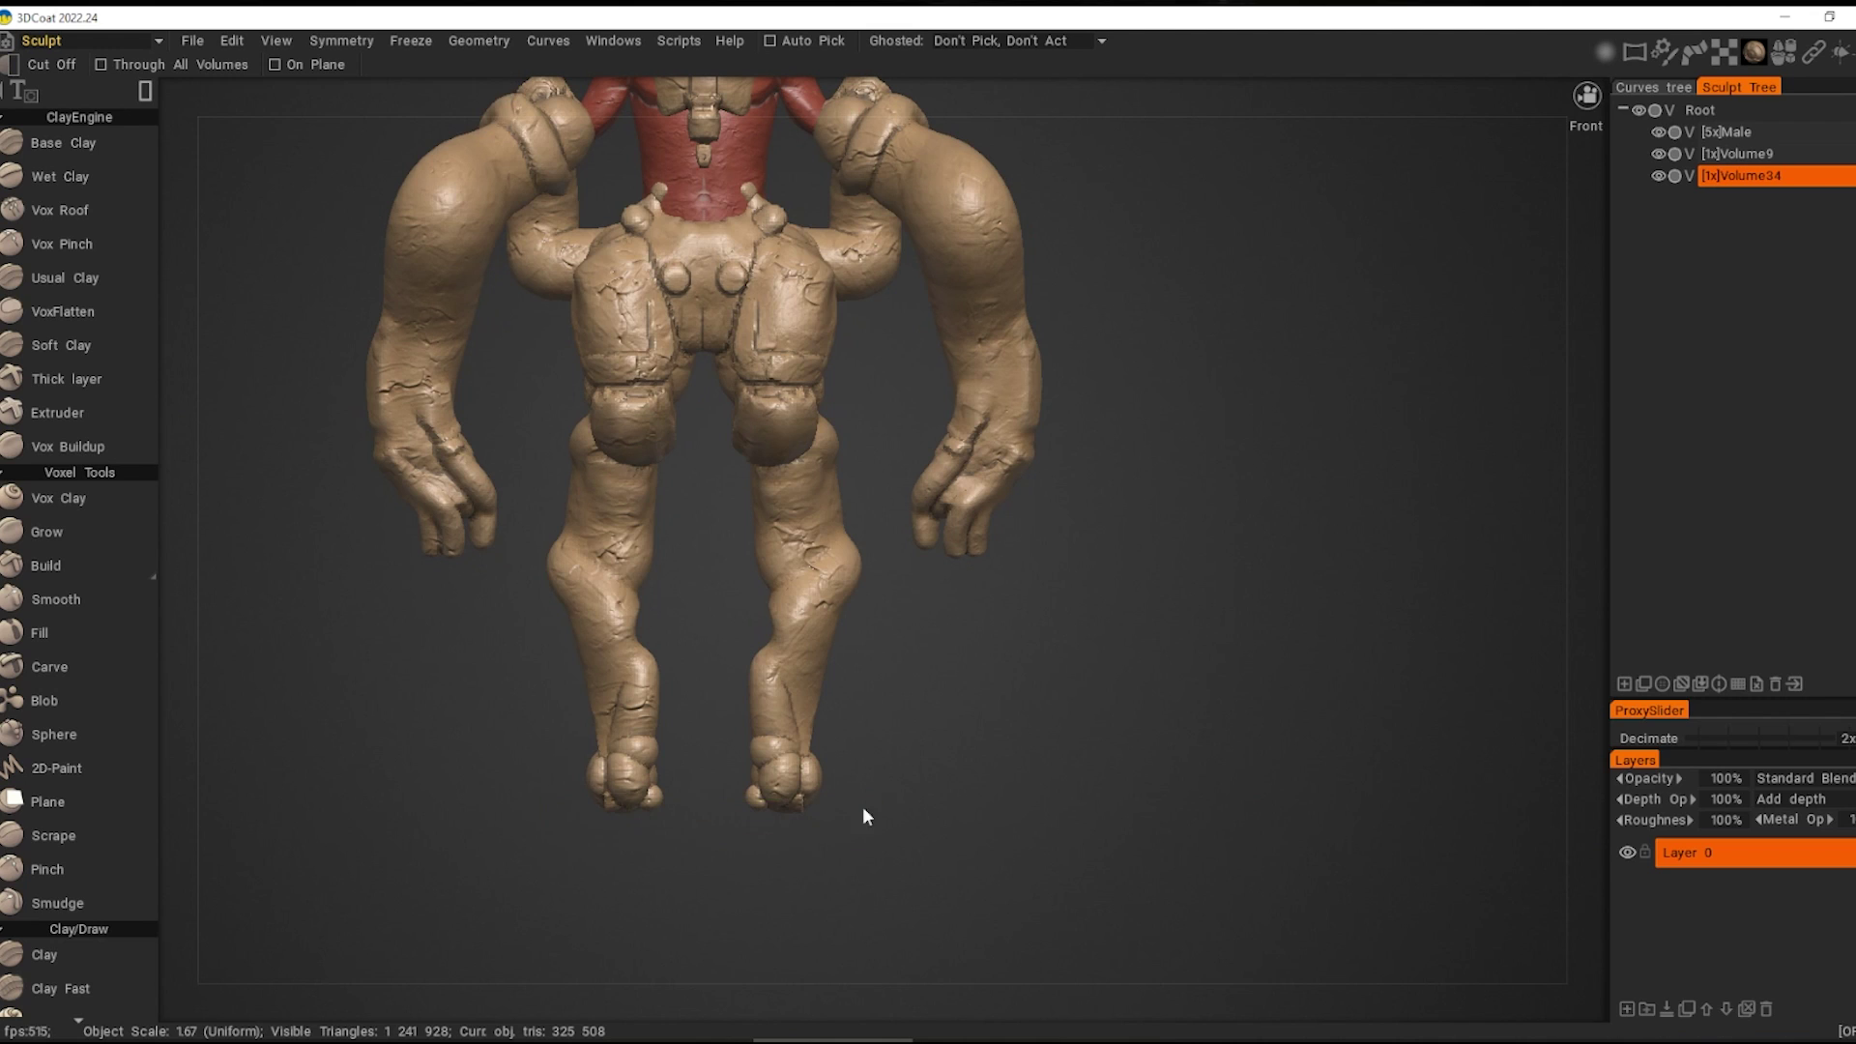
pyautogui.scroll(-2, 953, 712)
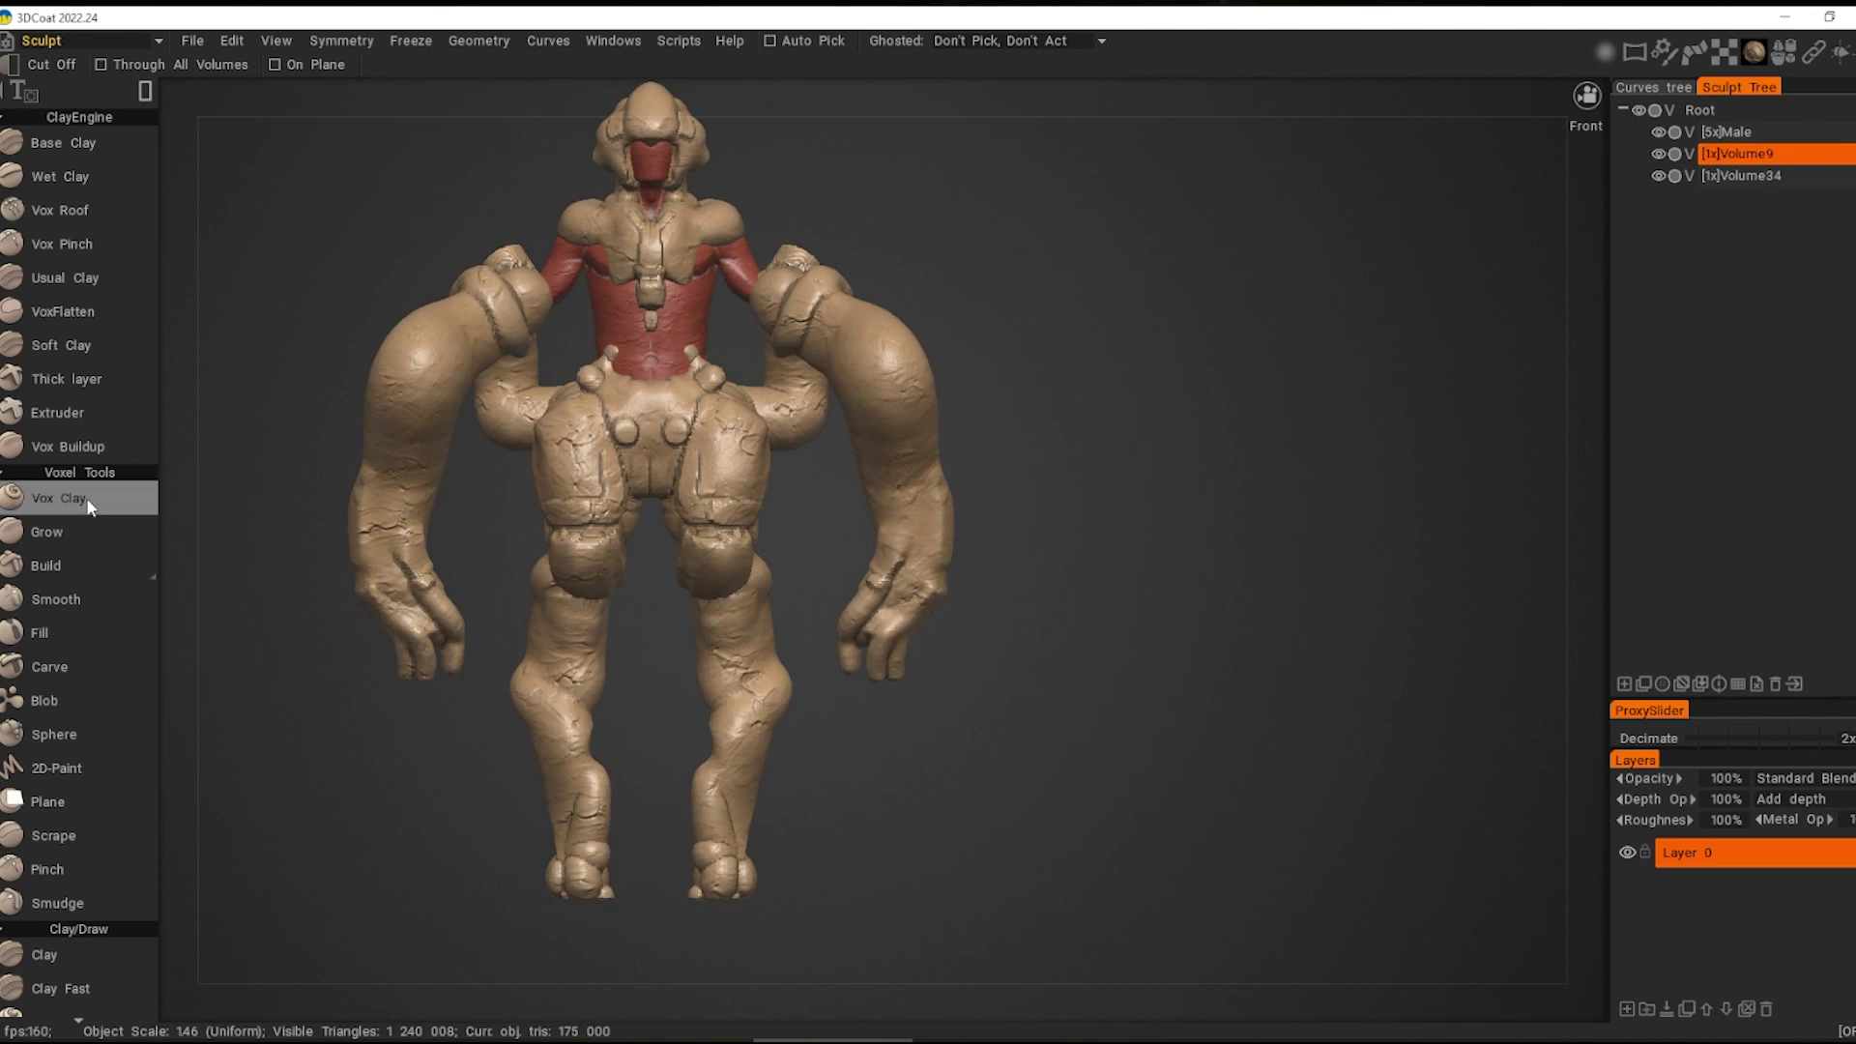
pyautogui.scroll(3, 681, 560)
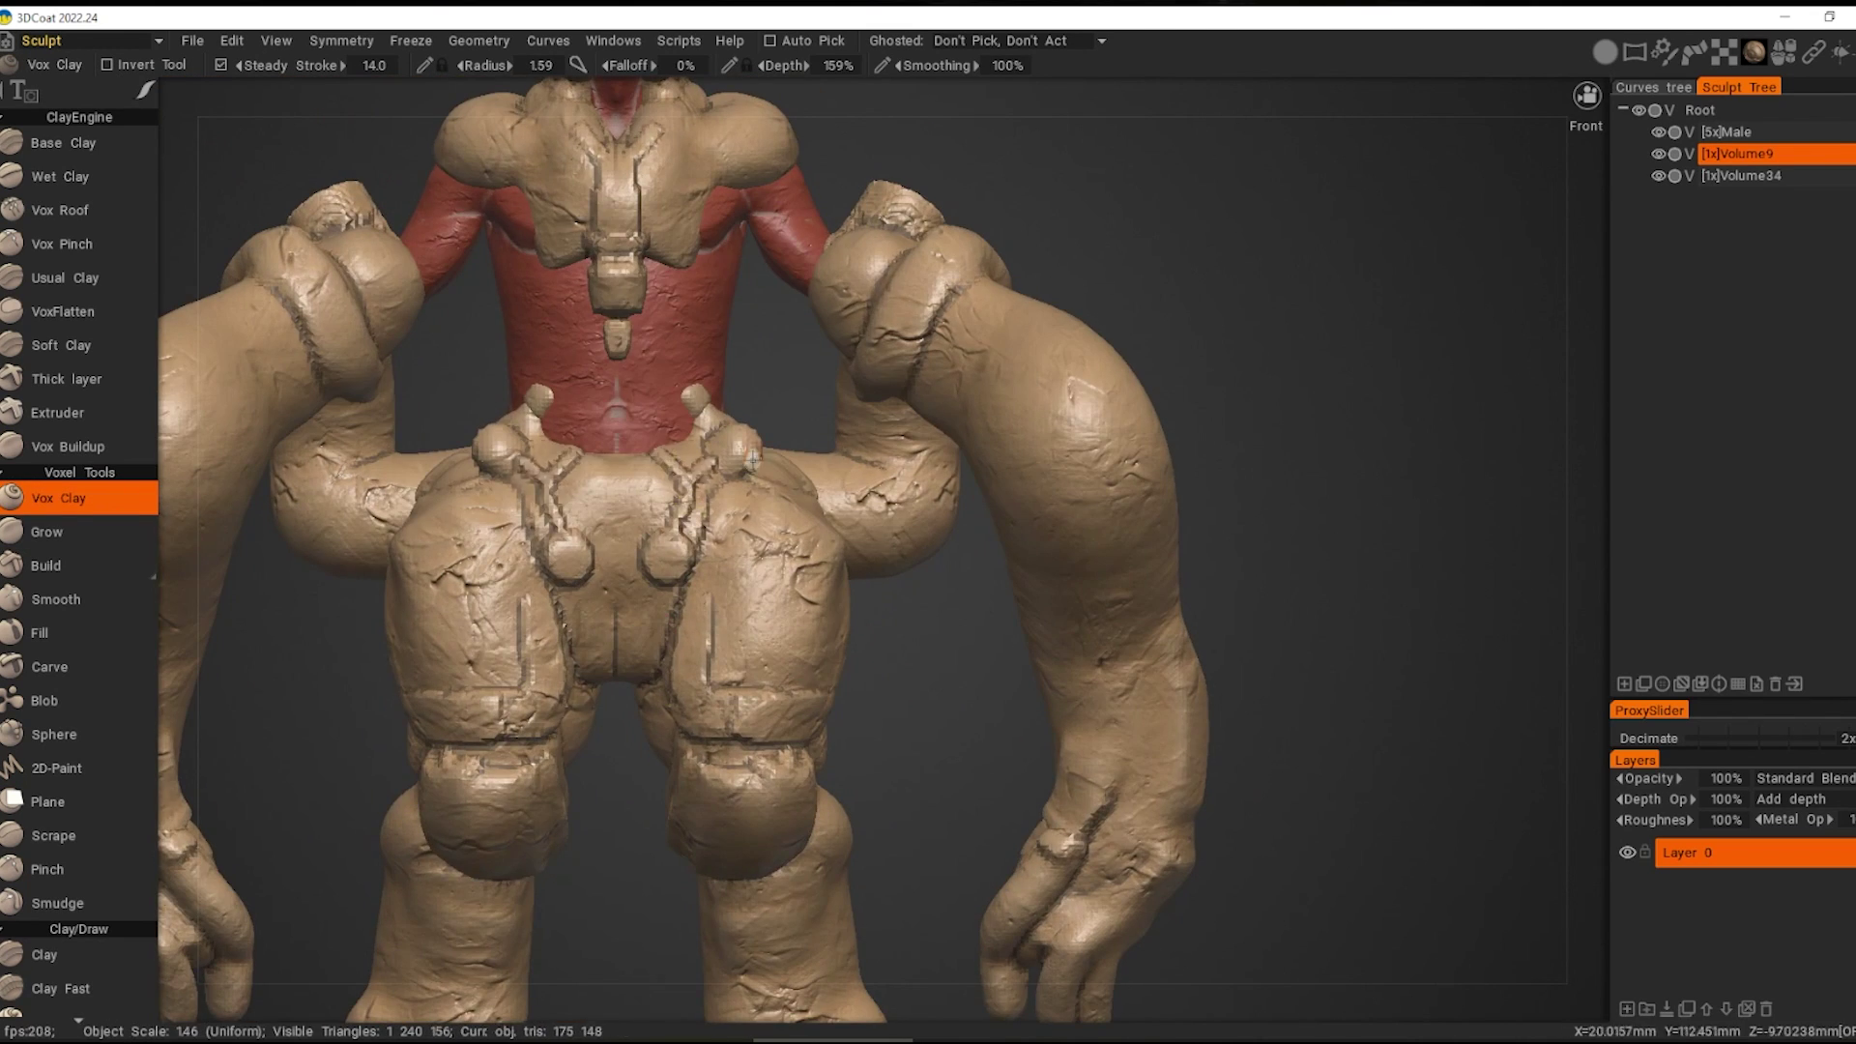
pyautogui.moveTo(754, 456); pyautogui.dragTo(696, 629, button='middle')
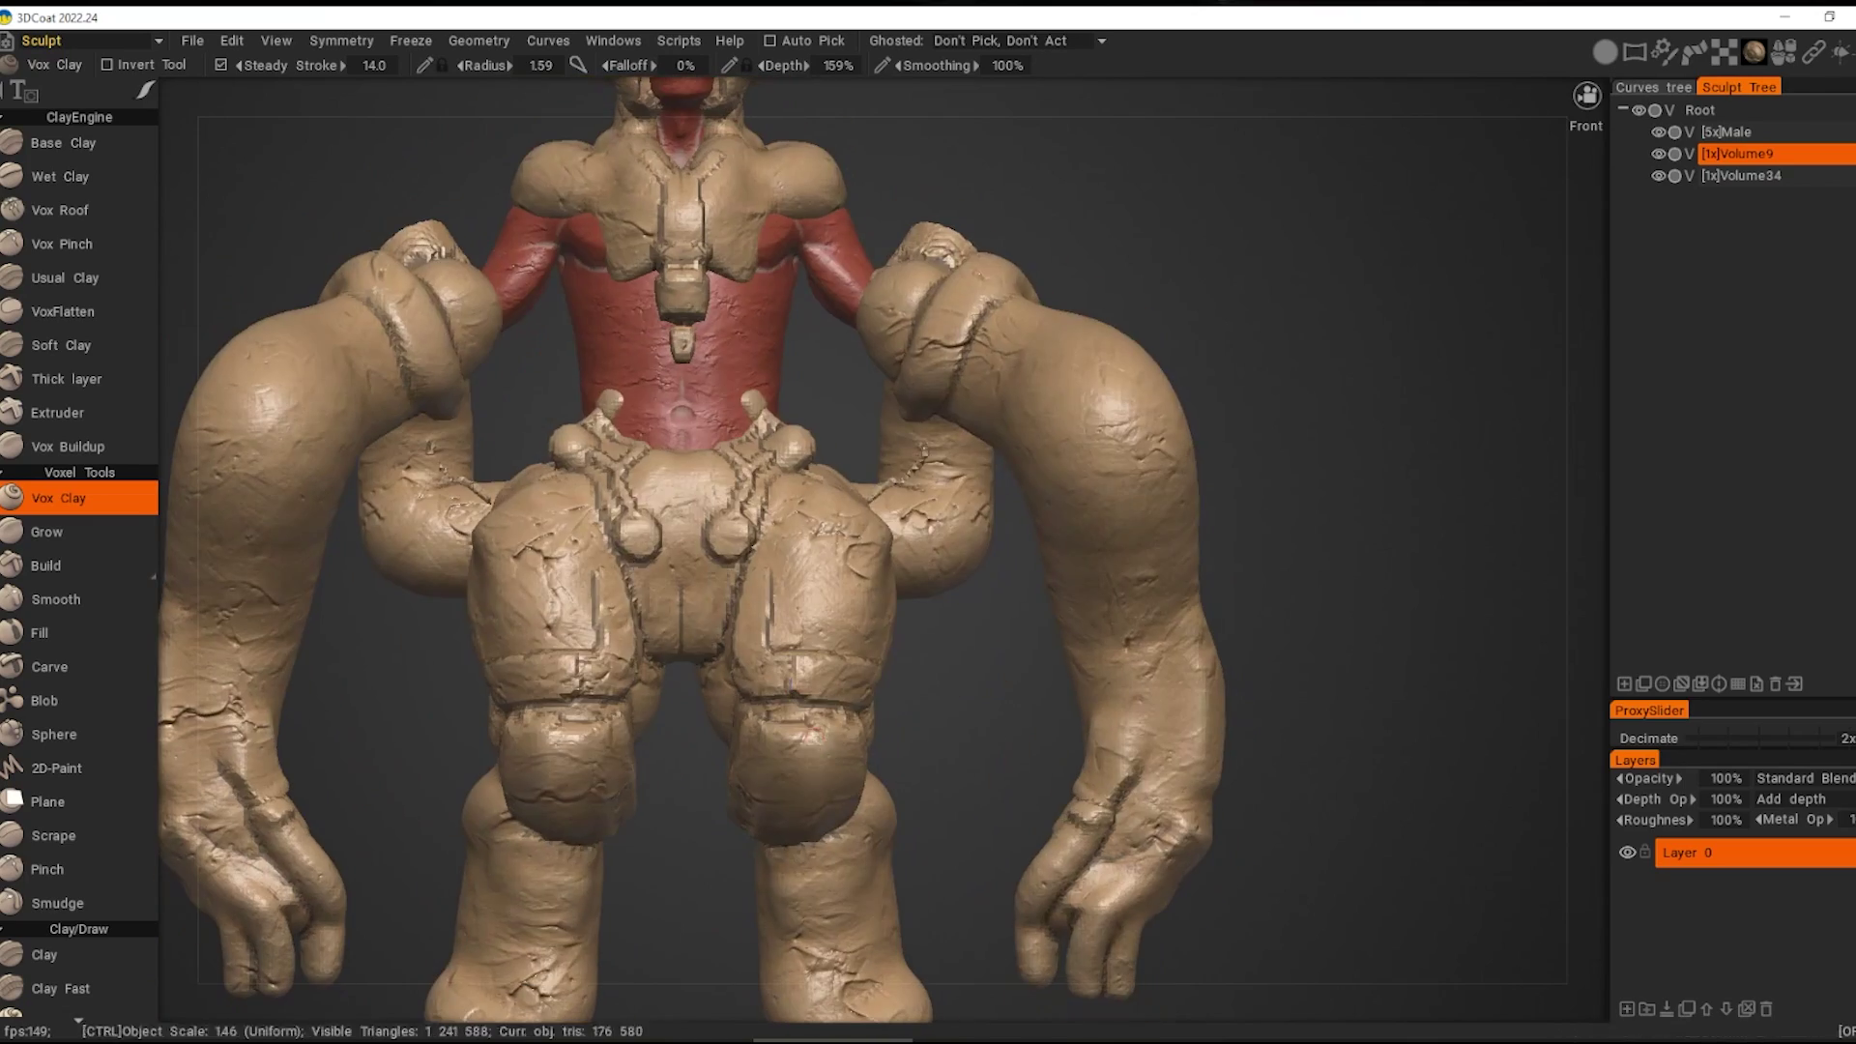
pyautogui.press('space')
pyautogui.write('200 000')
pyautogui.click(751, 631)
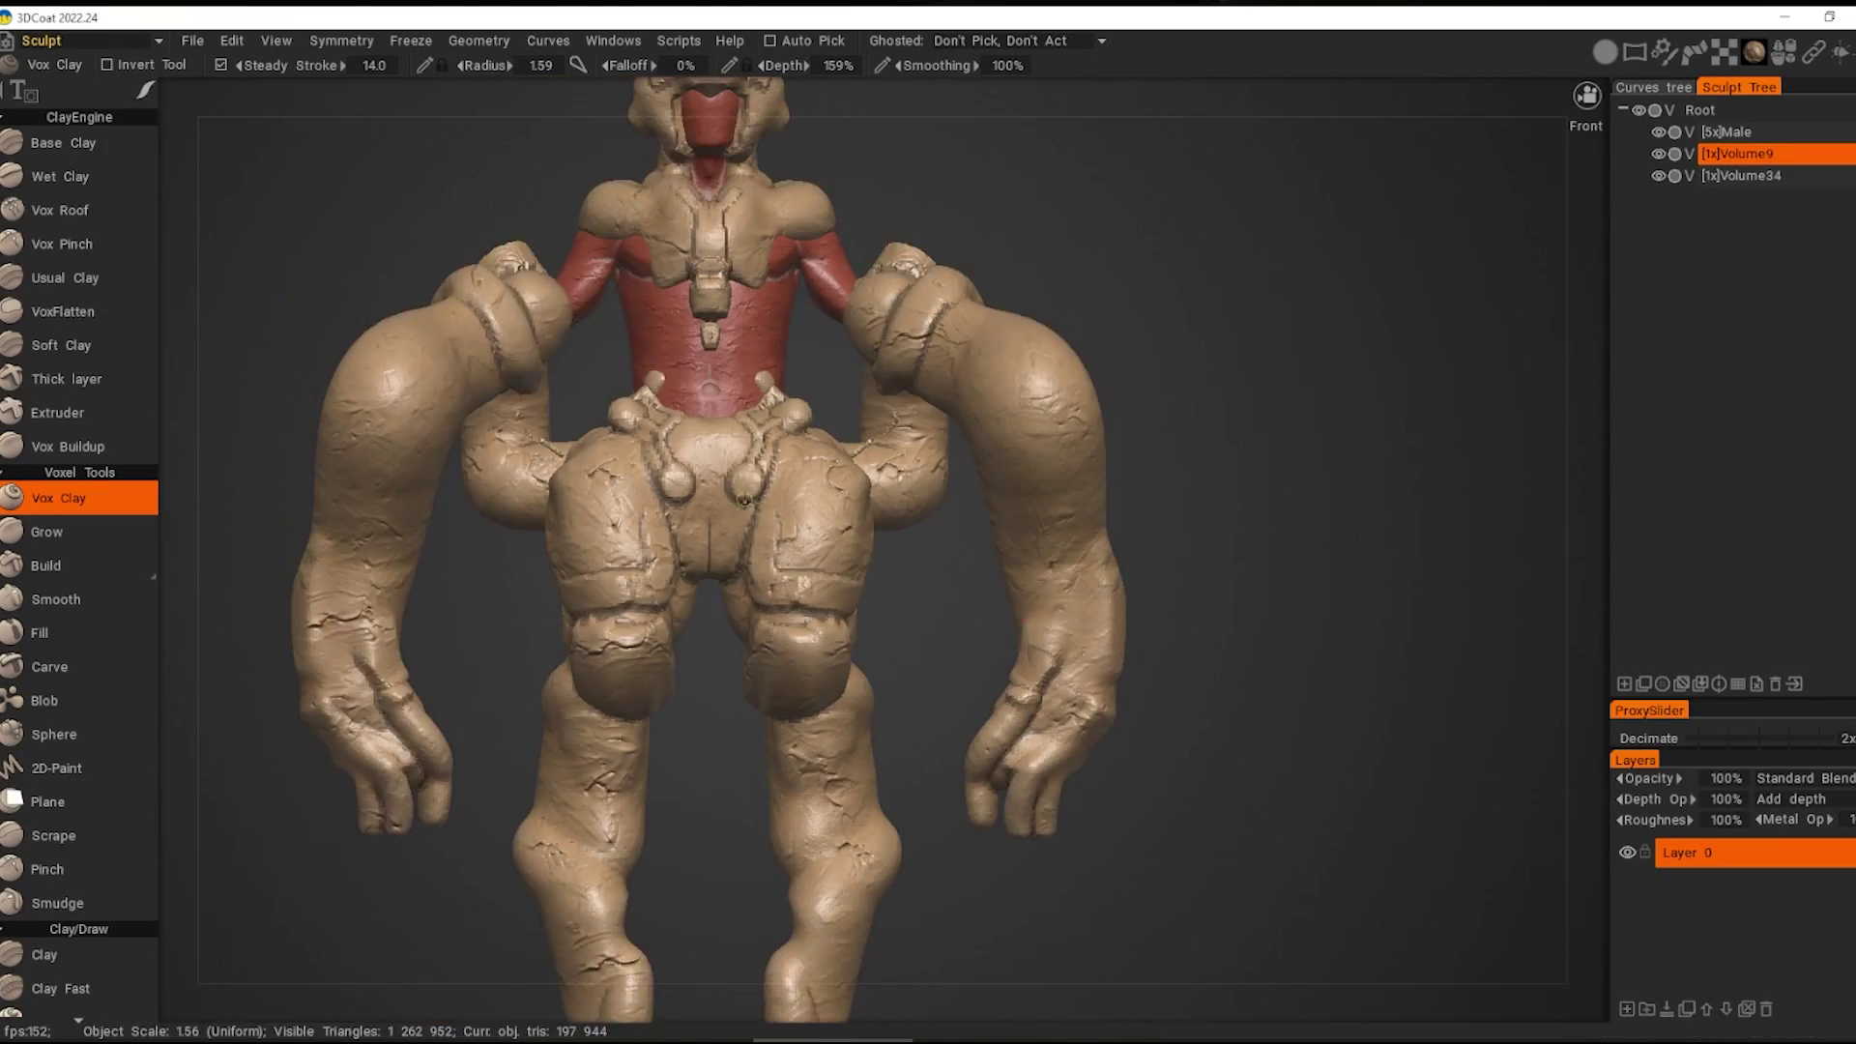
pyautogui.moveTo(769, 633); pyautogui.dragTo(787, 466, button='middle')
# Step: Switch sculpting back to Volume34 and choose the Sphere extrusion brush
pyautogui.keyDown('alt'); pyautogui.moveTo(787, 466); pyautogui.dragTo(822, 646); pyautogui.keyUp('alt')
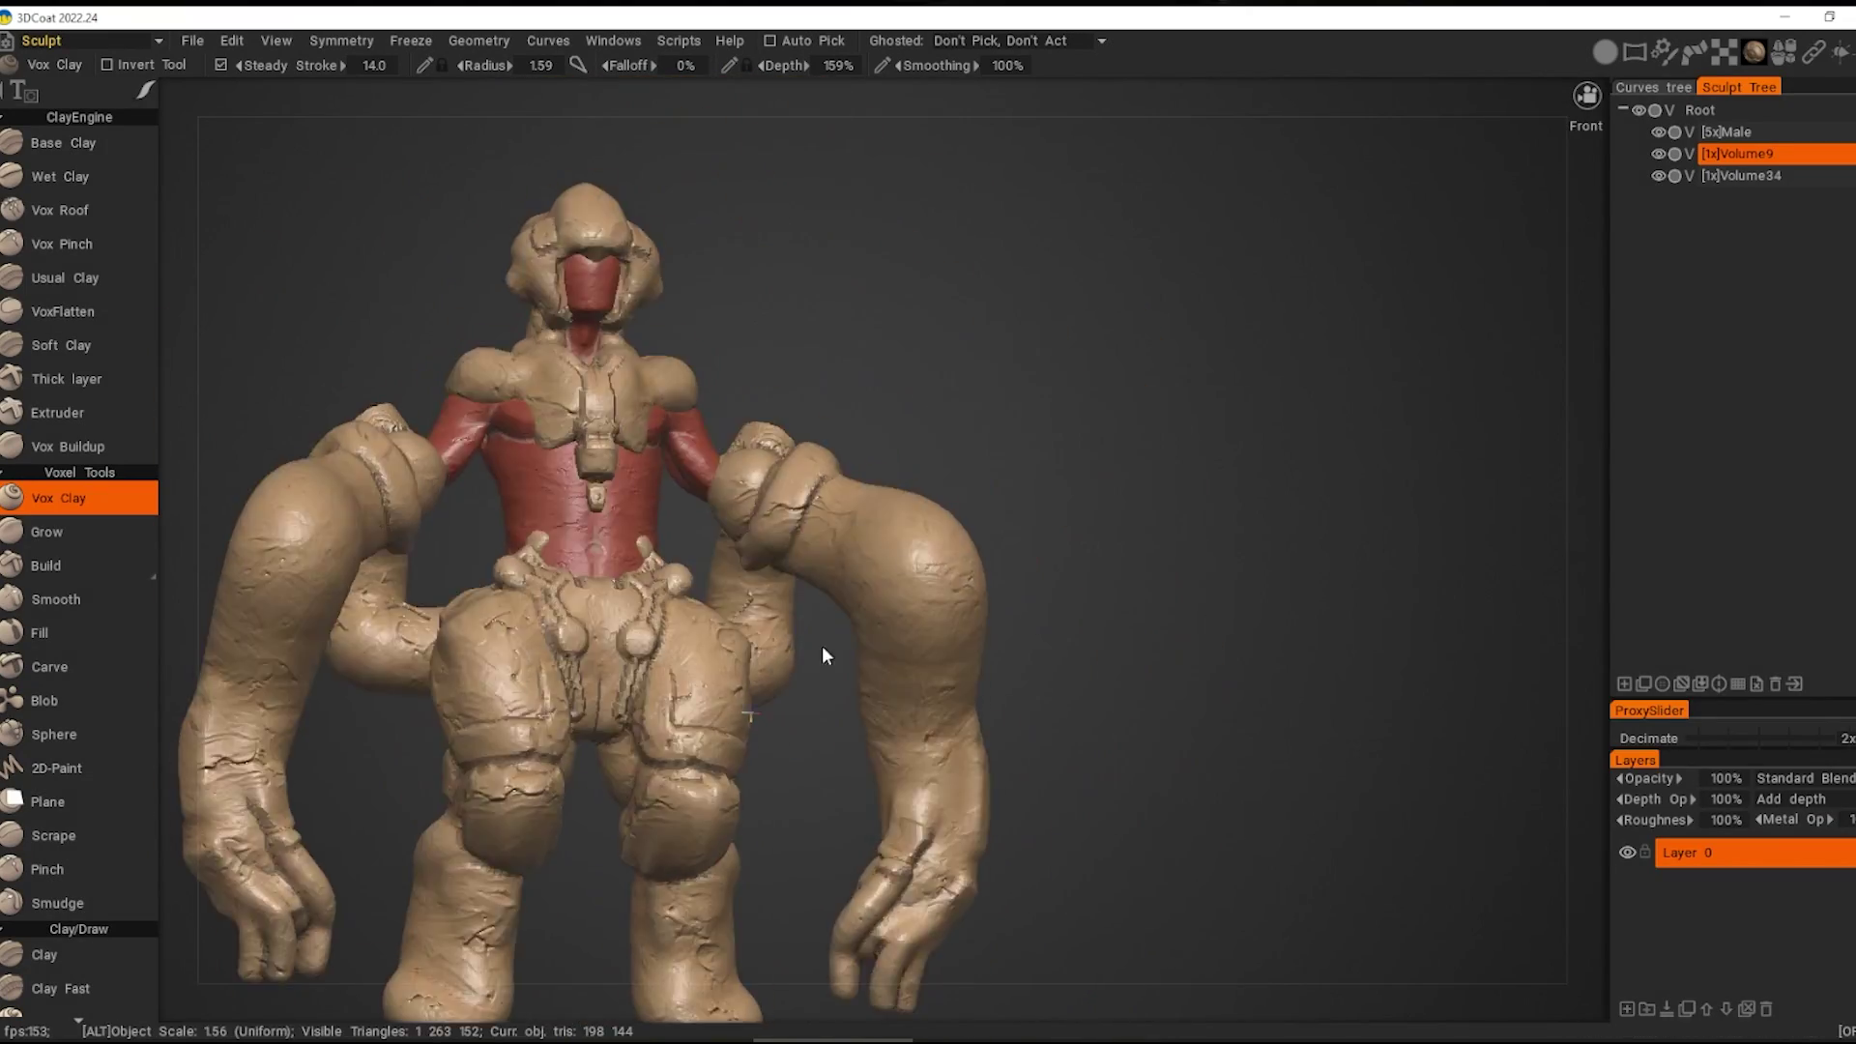
pyautogui.press('h')
pyautogui.moveTo(817, 519)
pyautogui.keyDown('alt'); pyautogui.mouseDown()
pyautogui.moveTo(884, 642)
pyautogui.moveTo(831, 506)
pyautogui.moveTo(890, 589)
pyautogui.moveTo(916, 704)
pyautogui.moveTo(861, 689)
pyautogui.moveTo(714, 554)
pyautogui.mouseUp(); pyautogui.keyUp('alt')
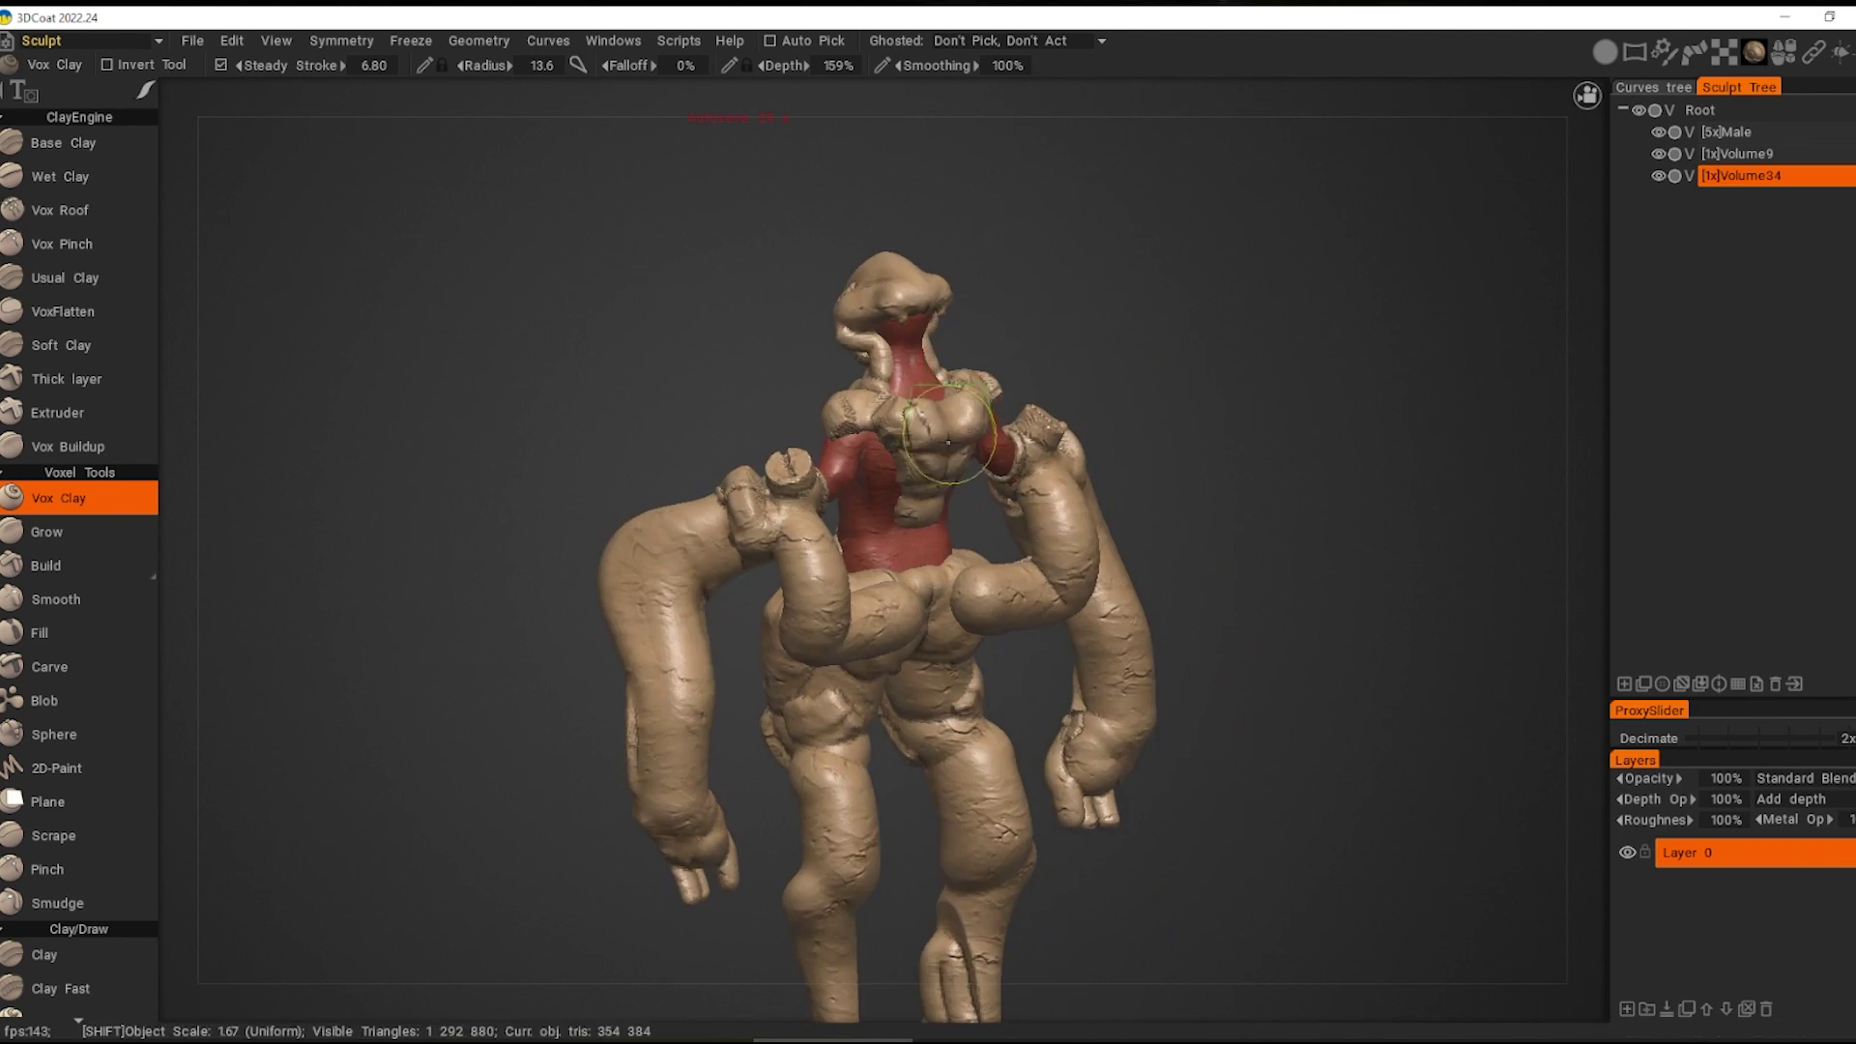
pyautogui.keyDown('alt'); pyautogui.moveTo(888, 514); pyautogui.dragTo(938, 619); pyautogui.keyUp('alt')
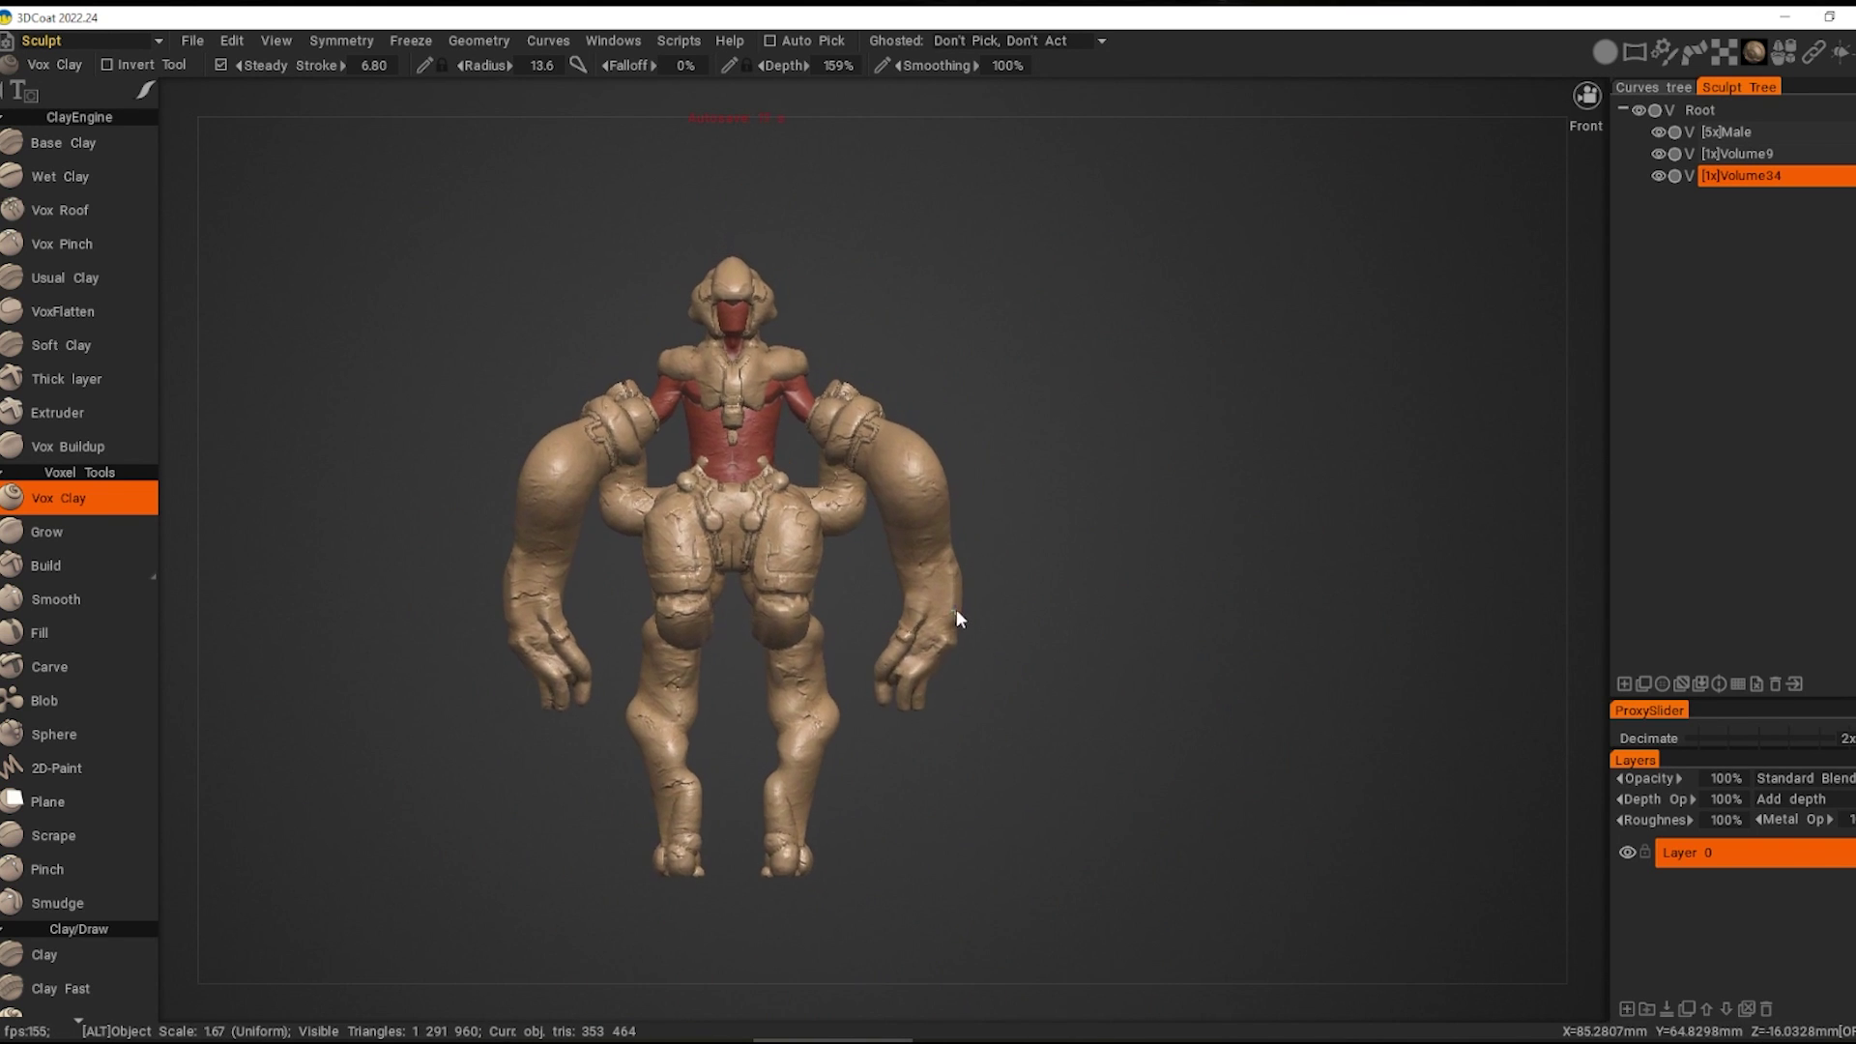
pyautogui.press('space')
pyautogui.click(746, 290)
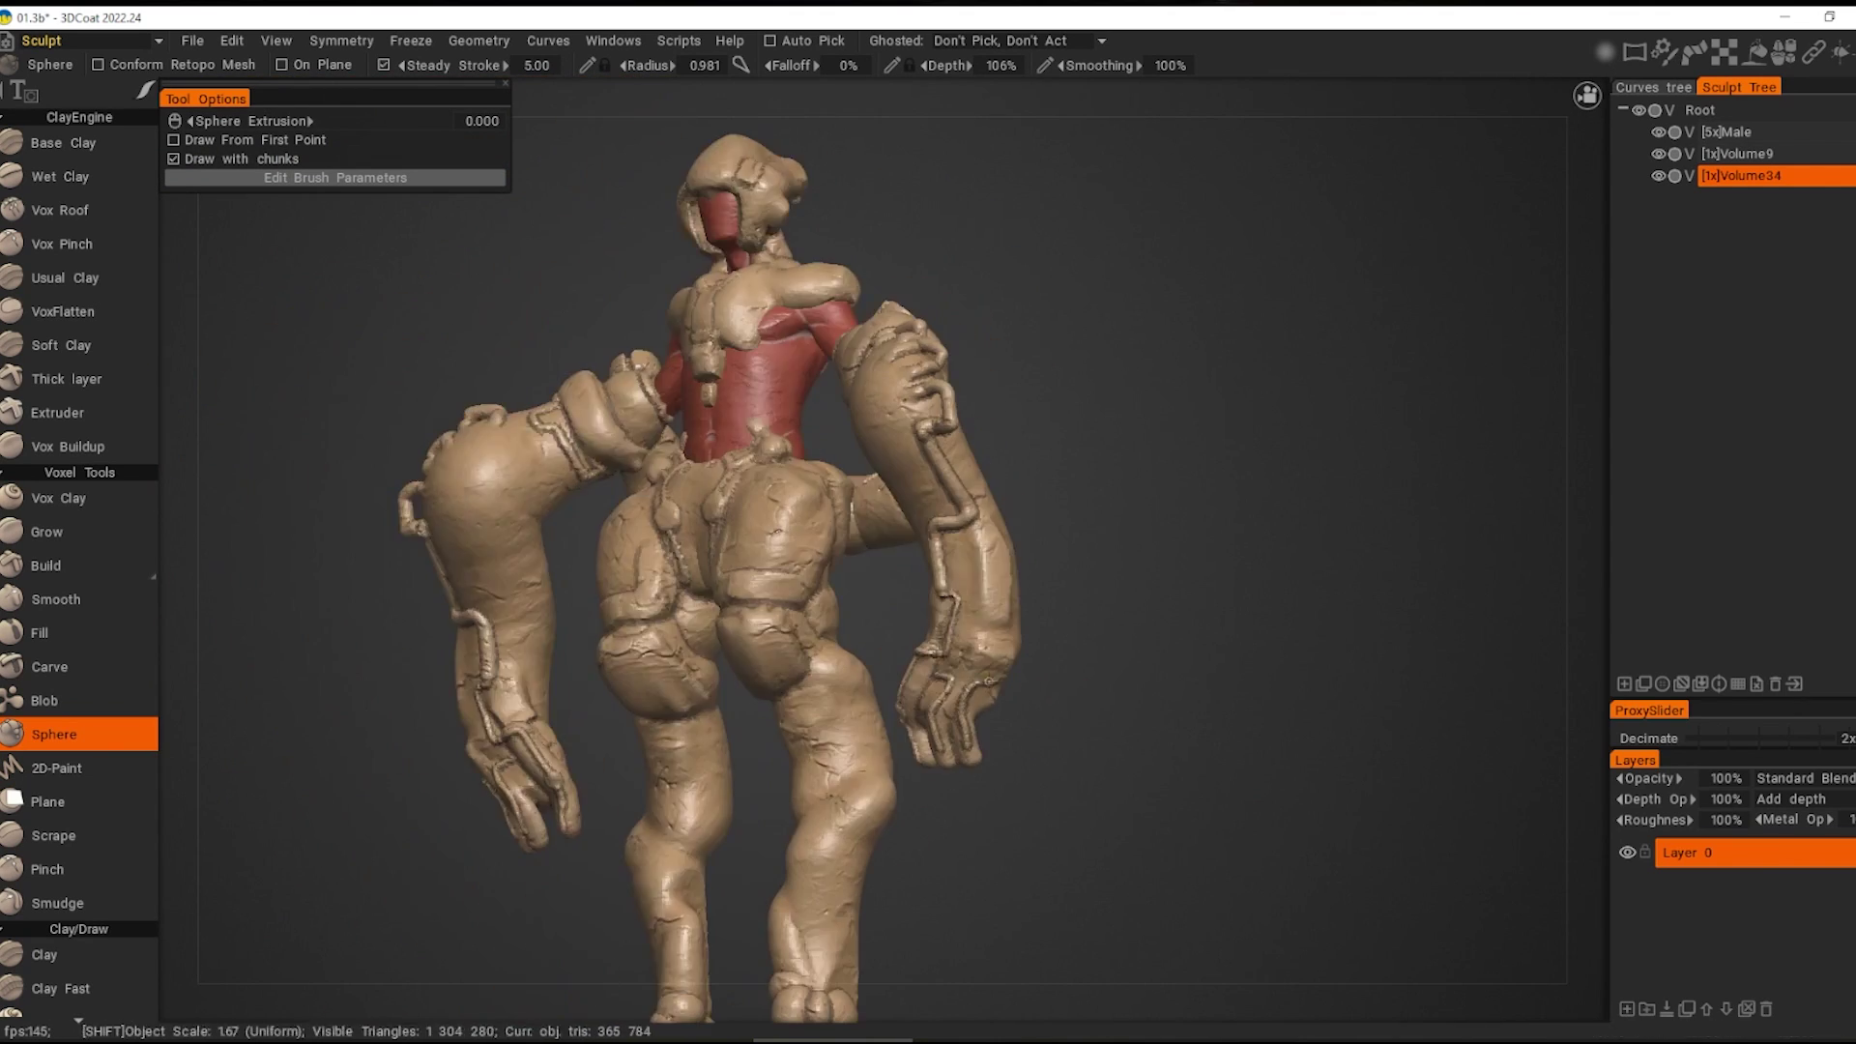
# Step: Draw chain-like pipe loops from the elbows down both forearms
pyautogui.moveTo(981, 680)
pyautogui.mouseDown(button='middle')
pyautogui.moveTo(1013, 524)
pyautogui.moveTo(1111, 526)
pyautogui.mouseUp(button='middle')
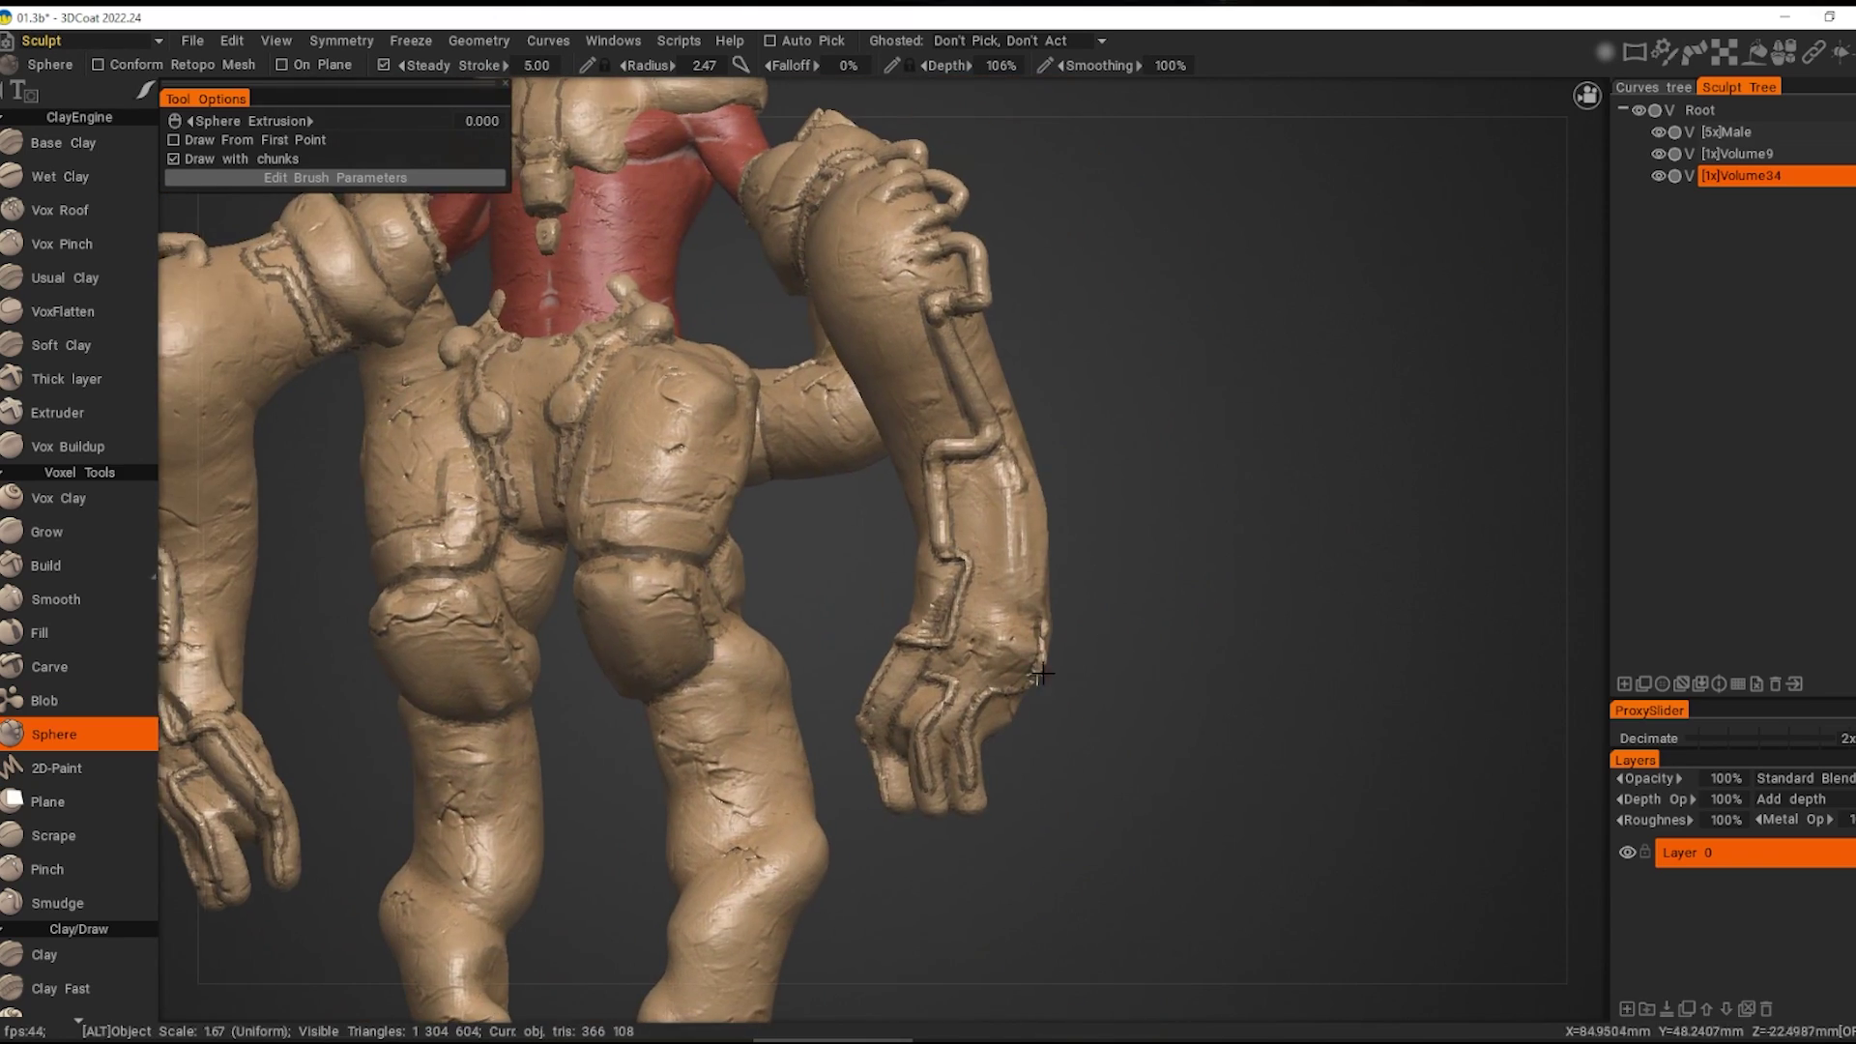
pyautogui.moveTo(1041, 674)
pyautogui.mouseDown(button='middle')
pyautogui.moveTo(867, 558)
pyautogui.moveTo(787, 571)
pyautogui.moveTo(720, 410)
pyautogui.mouseUp(button='middle')
pyautogui.moveTo(705, 589)
pyautogui.mouseDown(button='middle')
pyautogui.moveTo(870, 682)
pyautogui.moveTo(1069, 613)
pyautogui.moveTo(956, 681)
pyautogui.mouseUp(button='middle')
pyautogui.moveTo(812, 625)
pyautogui.mouseDown(button='middle')
pyautogui.moveTo(850, 676)
pyautogui.moveTo(895, 684)
pyautogui.moveTo(901, 584)
pyautogui.moveTo(775, 564)
pyautogui.mouseUp(button='middle')
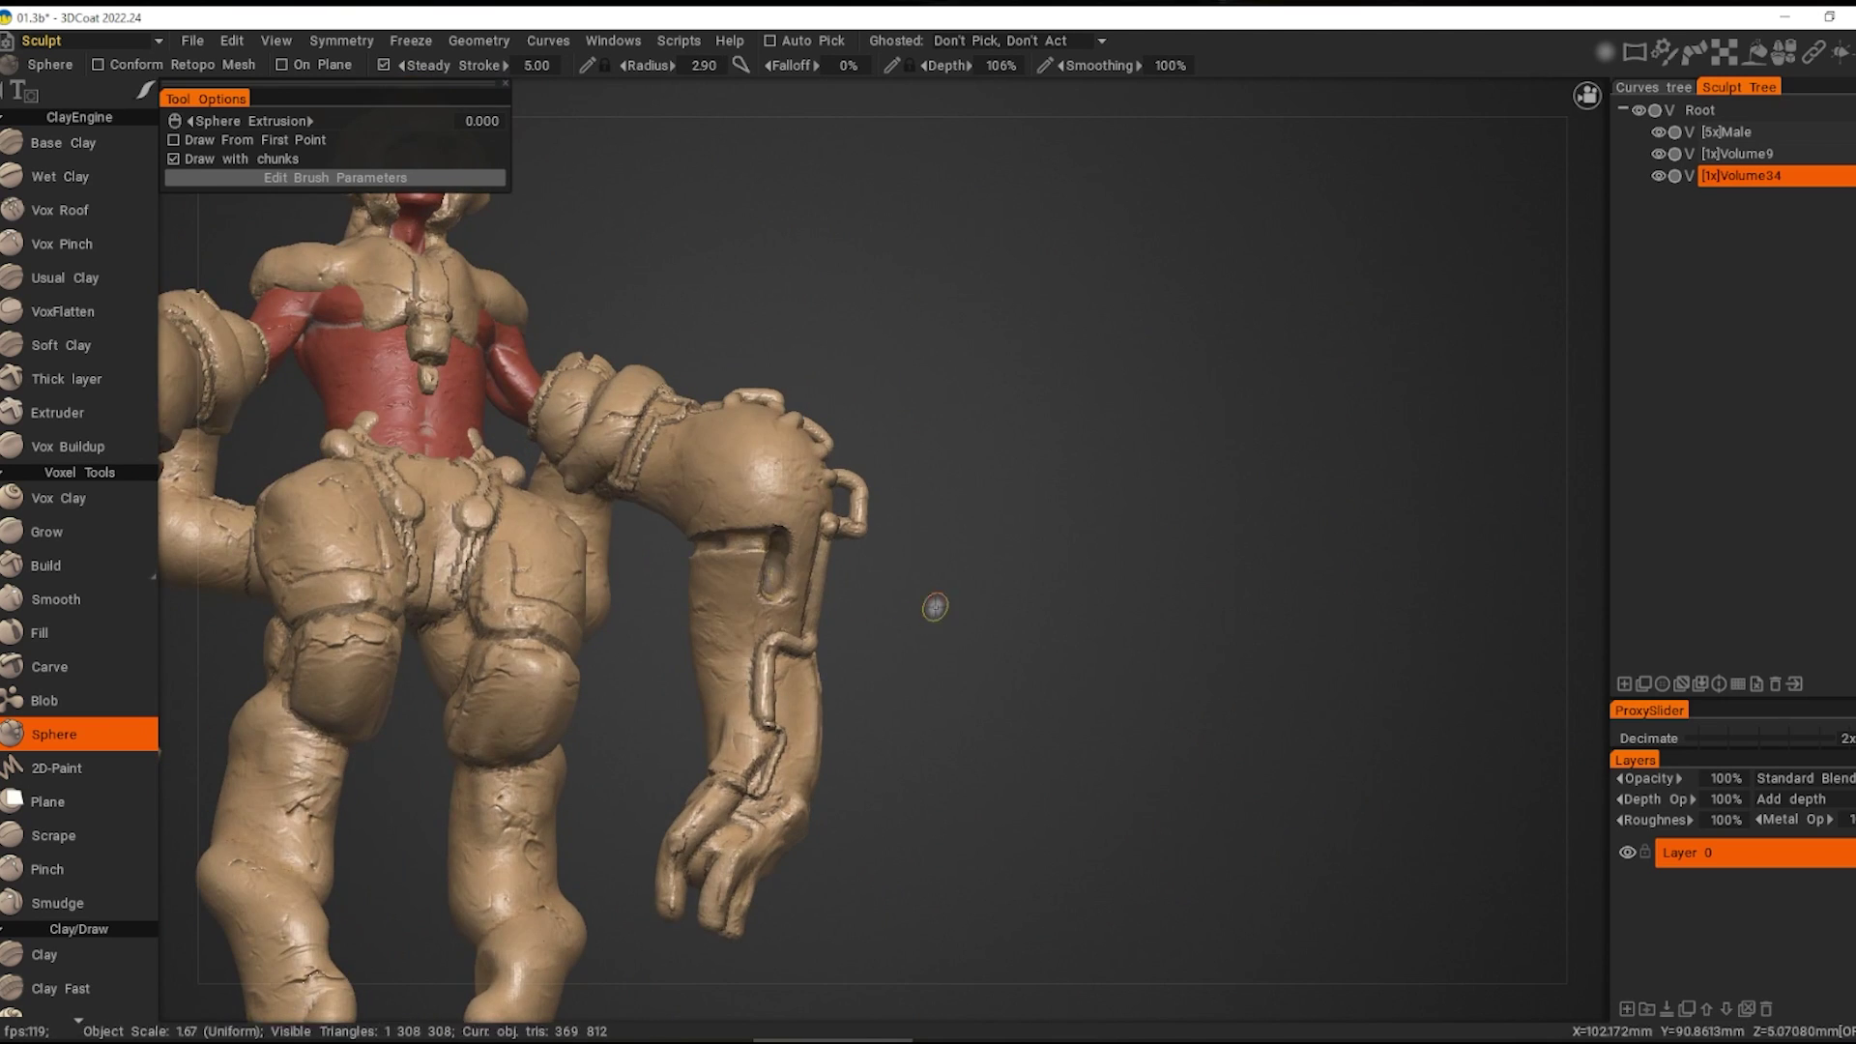
pyautogui.moveTo(934, 606)
pyautogui.mouseDown(button='middle')
pyautogui.moveTo(814, 570)
pyautogui.moveTo(907, 542)
pyautogui.moveTo(1048, 576)
pyautogui.moveTo(902, 539)
pyautogui.moveTo(1226, 588)
pyautogui.moveTo(659, 613)
pyautogui.moveTo(700, 746)
pyautogui.moveTo(677, 677)
pyautogui.moveTo(812, 643)
pyautogui.moveTo(789, 638)
pyautogui.mouseUp(button='middle')
pyautogui.click(58, 498)
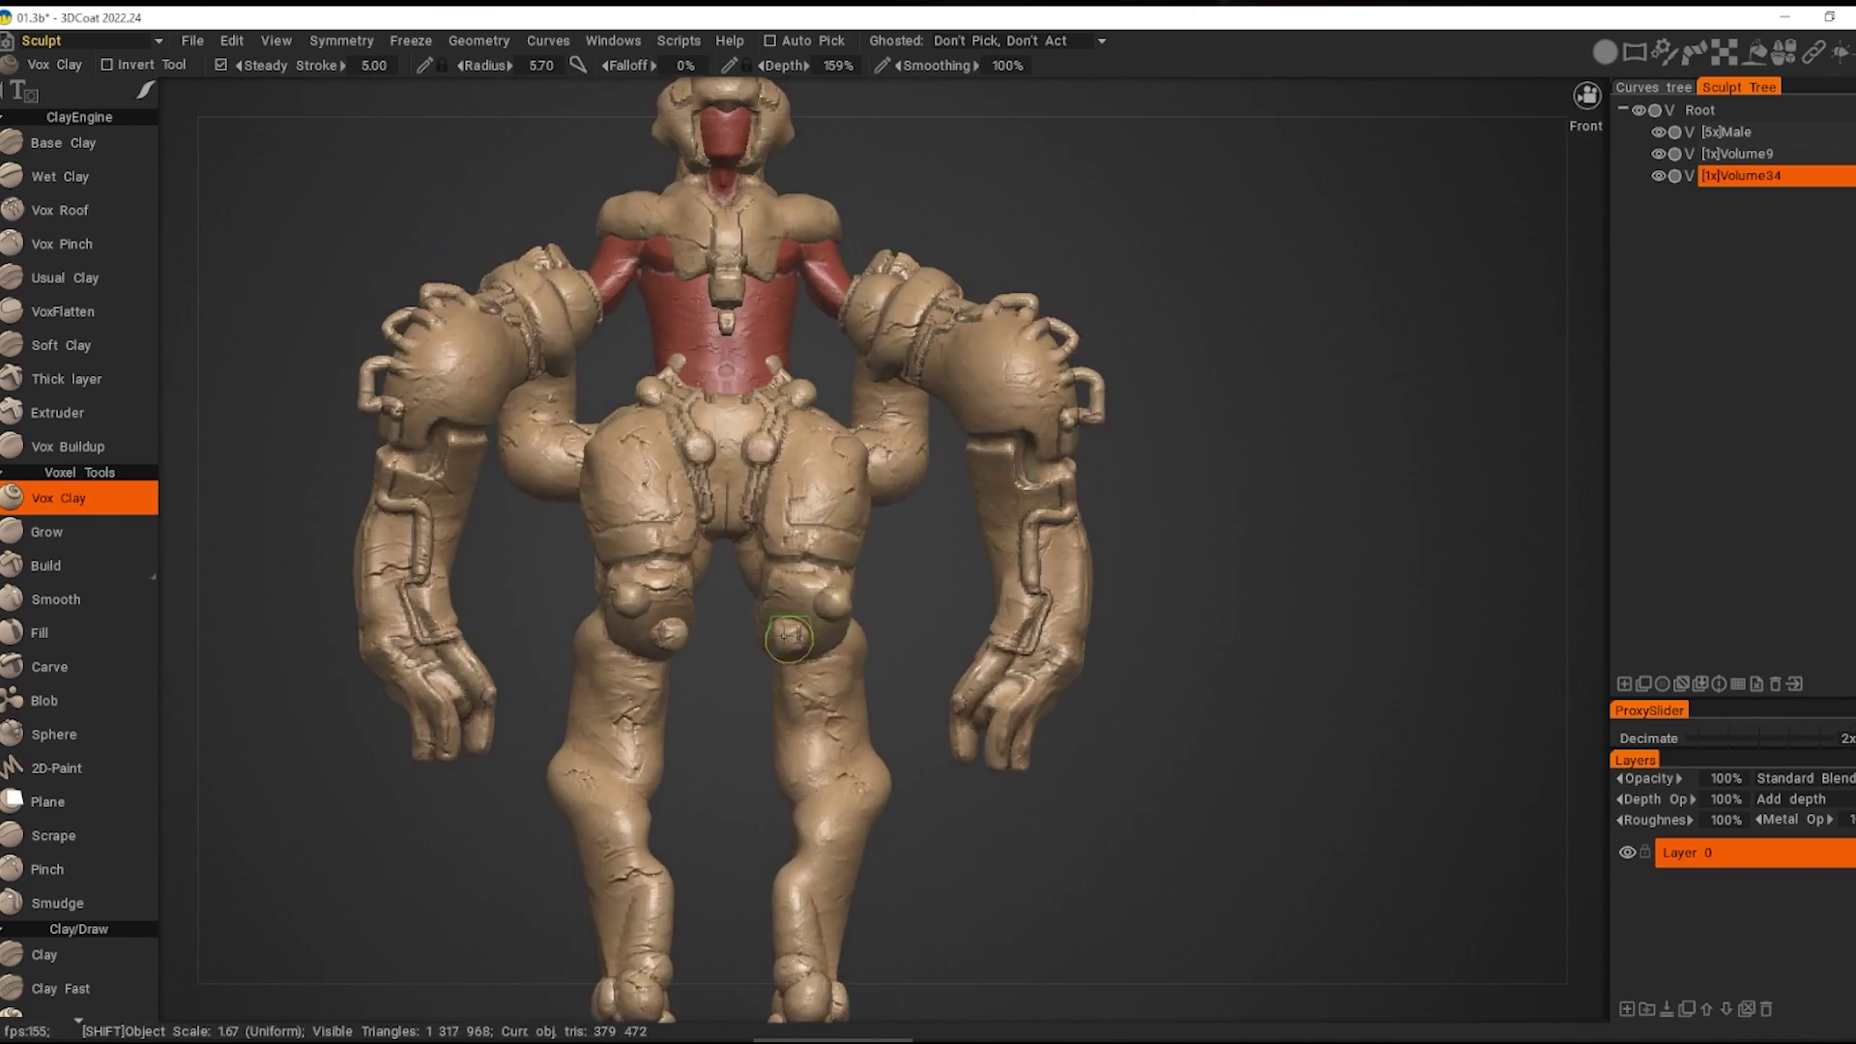
# Step: On Volume9, draw chain tube loops beneath the first knee pad
pyautogui.click(54, 734)
pyautogui.moveTo(676, 628); pyautogui.dragTo(567, 630, button='middle')
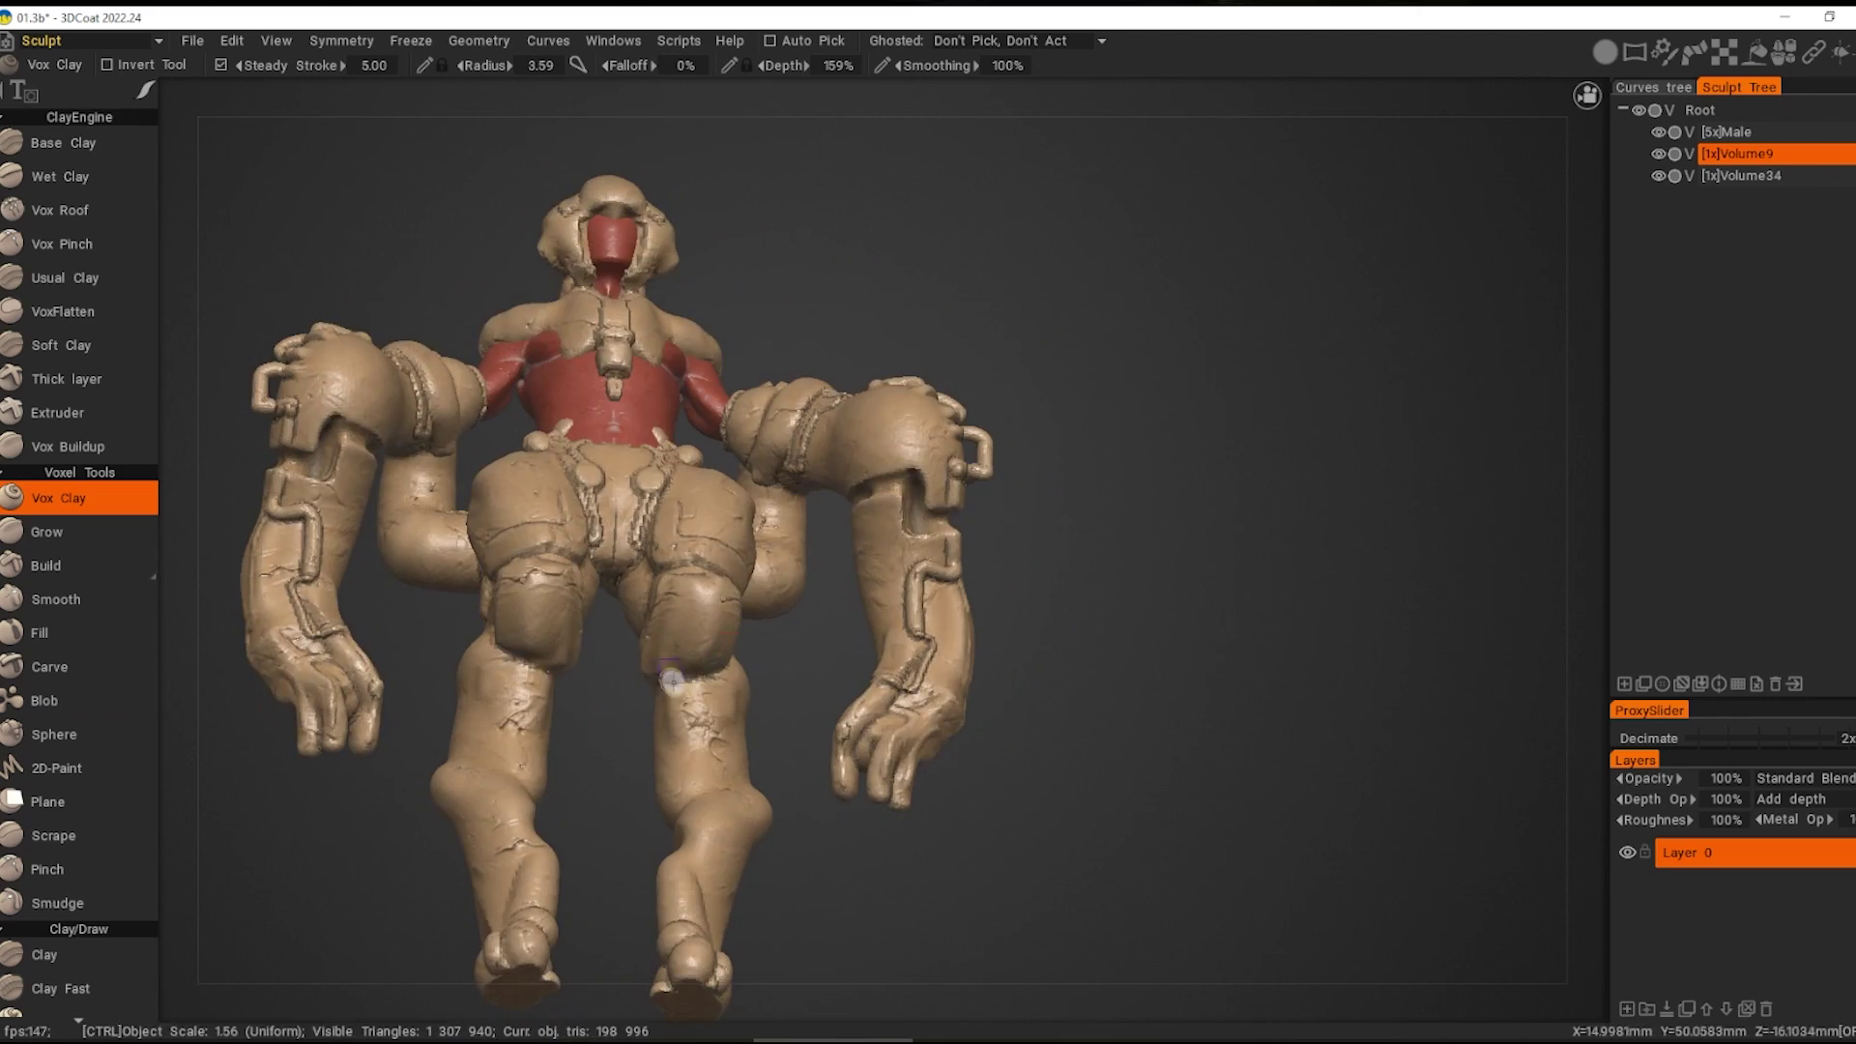
pyautogui.moveTo(672, 682)
pyautogui.mouseDown(button='middle')
pyautogui.moveTo(703, 685)
pyautogui.moveTo(775, 635)
pyautogui.moveTo(745, 752)
pyautogui.moveTo(796, 711)
pyautogui.mouseUp(button='middle')
pyautogui.scroll(5, 618, 604)
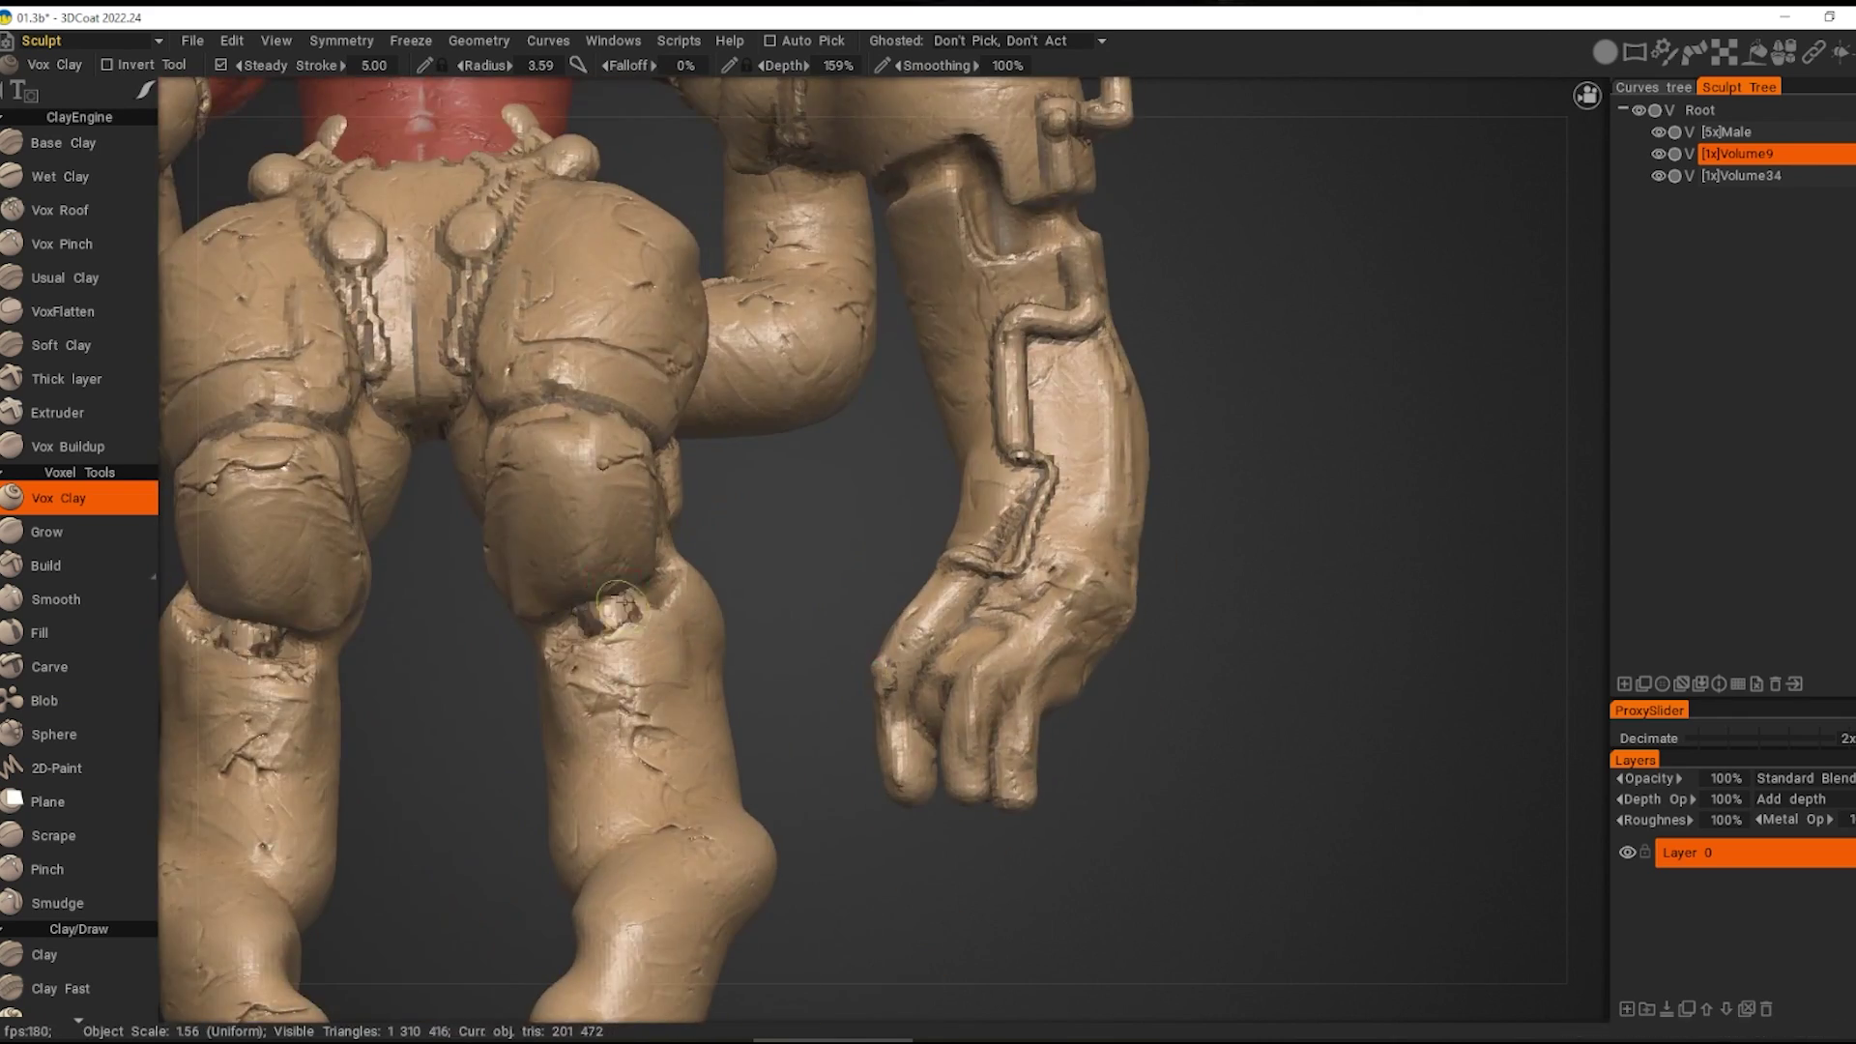
pyautogui.scroll(-5, 619, 604)
pyautogui.moveTo(744, 770)
pyautogui.keyDown('alt'); pyautogui.mouseDown()
pyautogui.moveTo(584, 638)
pyautogui.moveTo(567, 763)
pyautogui.moveTo(628, 764)
pyautogui.mouseUp(); pyautogui.keyUp('alt')
pyautogui.scroll(3, 687, 766)
pyautogui.scroll(2, 623, 636)
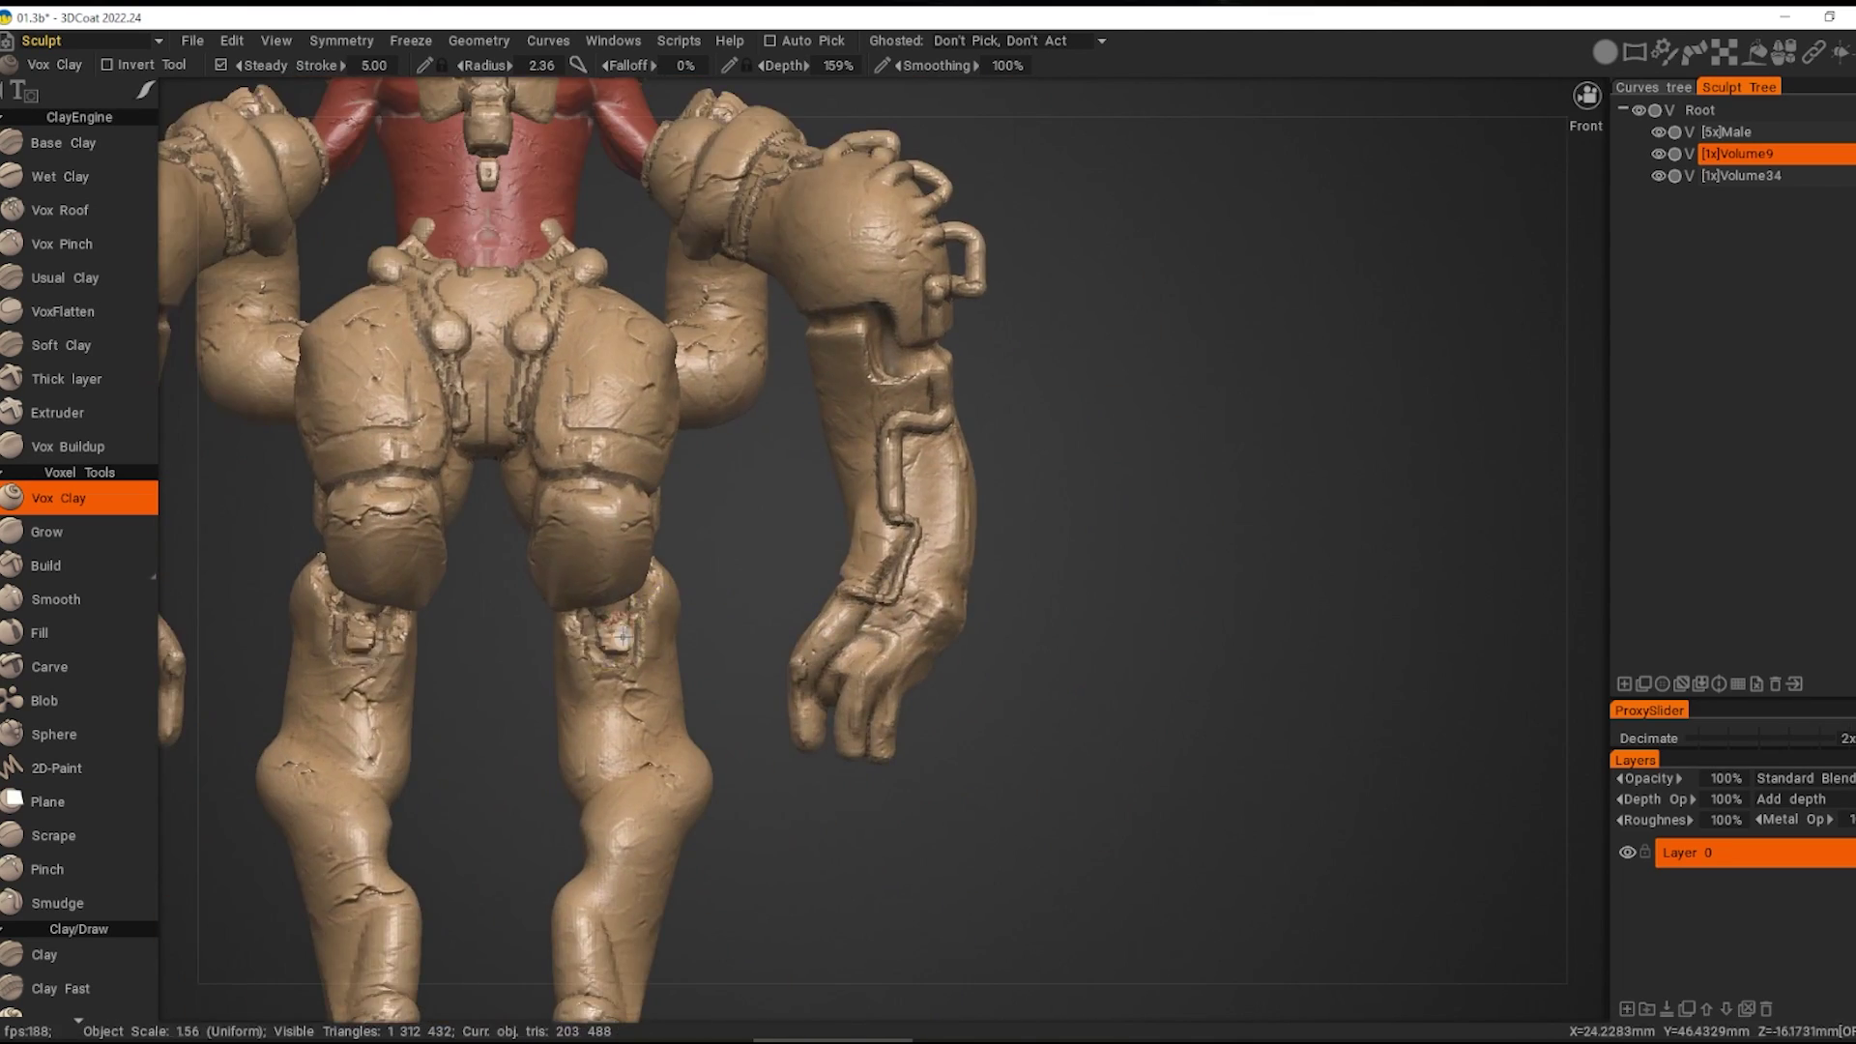
pyautogui.scroll(-3, 622, 635)
# Step: Add chain loops under the other knee pad and clay strokes on one shin
pyautogui.moveTo(622, 635)
pyautogui.keyDown('alt'); pyautogui.mouseDown()
pyautogui.moveTo(749, 696)
pyautogui.moveTo(725, 619)
pyautogui.moveTo(677, 599)
pyautogui.moveTo(570, 655)
pyautogui.moveTo(682, 601)
pyautogui.moveTo(781, 602)
pyautogui.mouseUp(); pyautogui.keyUp('alt')
pyautogui.scroll(2, 749, 696)
pyautogui.scroll(-2, 719, 578)
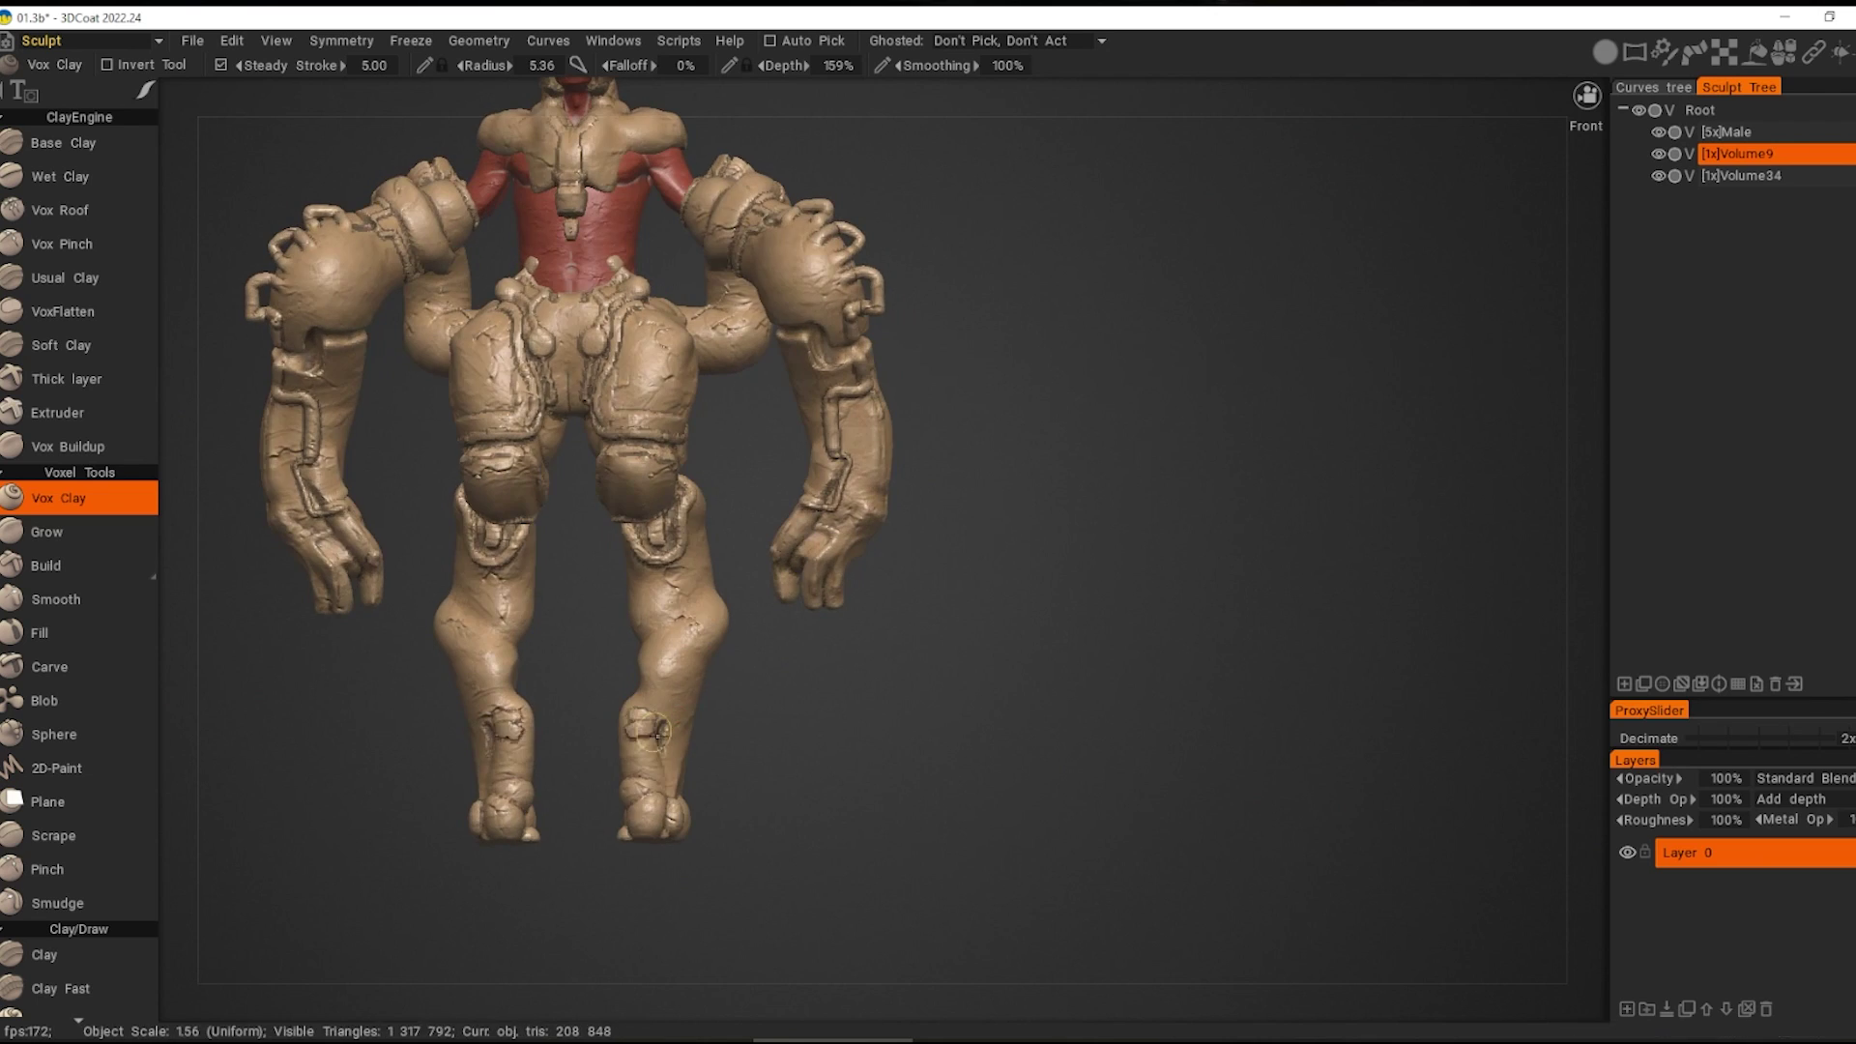
pyautogui.scroll(2, 728, 756)
pyautogui.moveTo(618, 748)
pyautogui.keyDown('alt'); pyautogui.mouseDown()
pyautogui.moveTo(677, 802)
pyautogui.moveTo(967, 730)
pyautogui.mouseUp(); pyautogui.keyUp('alt')
pyautogui.scroll(3, 966, 730)
pyautogui.scroll(1, 647, 712)
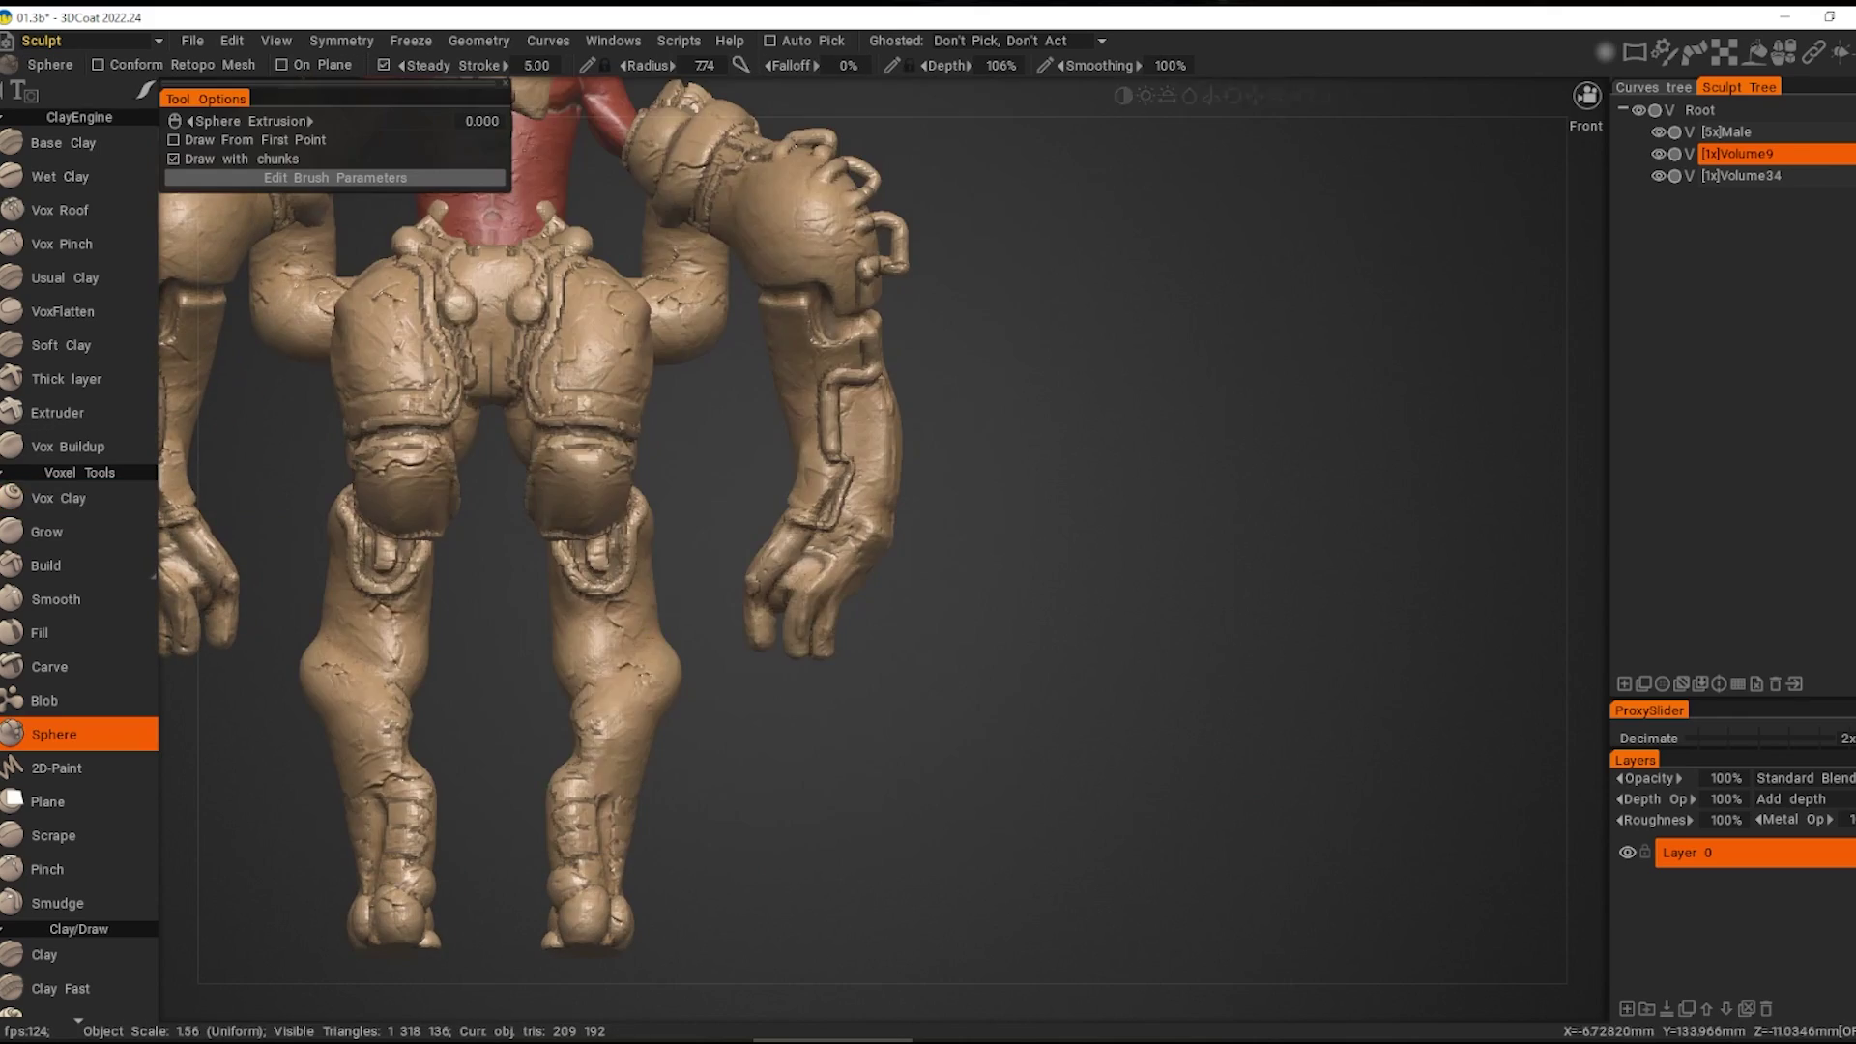
# Step: Orbit to the creature's side and back and make Volume34 the active sculpt volume
pyautogui.moveTo(597, 685)
pyautogui.keyDown('alt'); pyautogui.mouseDown()
pyautogui.moveTo(609, 740)
pyautogui.moveTo(555, 776)
pyautogui.moveTo(920, 756)
pyautogui.moveTo(730, 619)
pyautogui.mouseUp(); pyautogui.keyUp('alt')
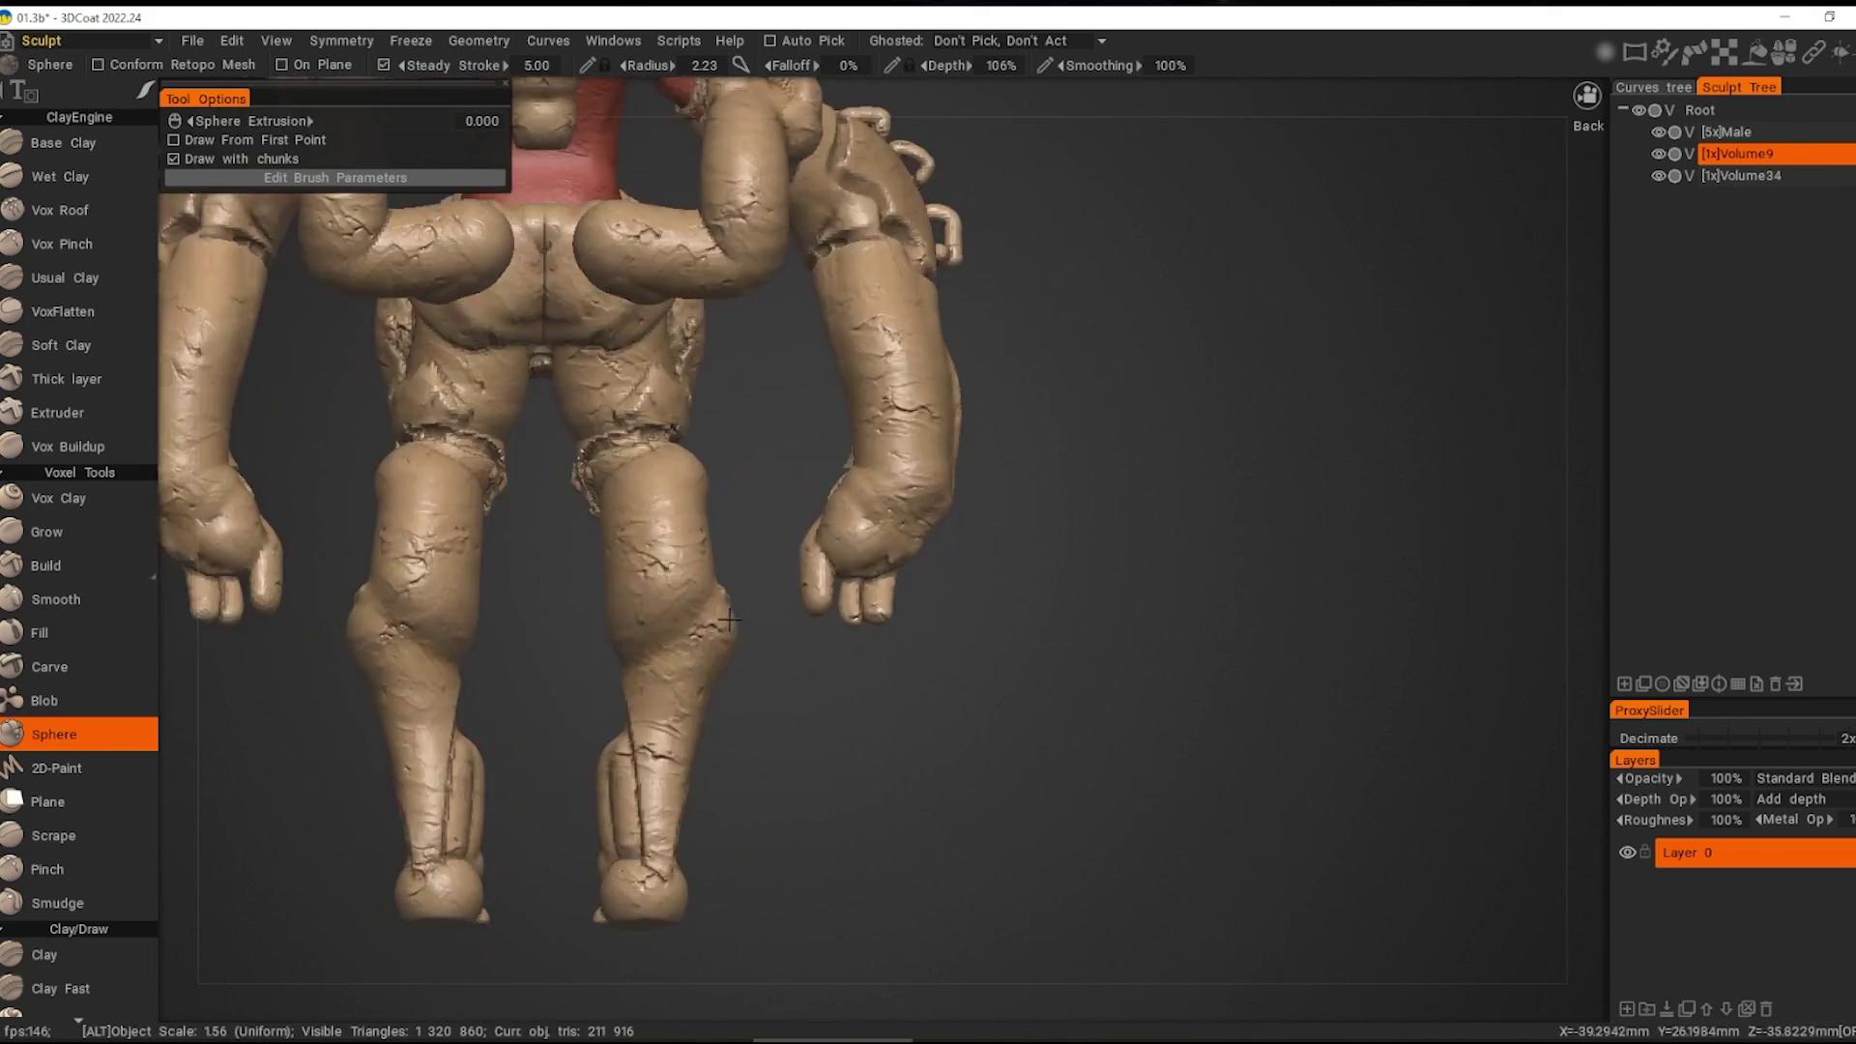
pyautogui.moveTo(822, 712)
pyautogui.keyDown('alt'); pyautogui.mouseDown()
pyautogui.moveTo(663, 704)
pyautogui.moveTo(951, 596)
pyautogui.moveTo(935, 574)
pyautogui.moveTo(758, 665)
pyautogui.moveTo(580, 580)
pyautogui.moveTo(550, 622)
pyautogui.moveTo(509, 619)
pyautogui.moveTo(541, 667)
pyautogui.mouseUp(); pyautogui.keyUp('alt')
pyautogui.scroll(-3, 935, 574)
pyautogui.scroll(2, 764, 676)
pyautogui.click(1741, 175)
pyautogui.scroll(2, 550, 622)
pyautogui.scroll(-3, 542, 667)
pyautogui.scroll(2, 581, 677)
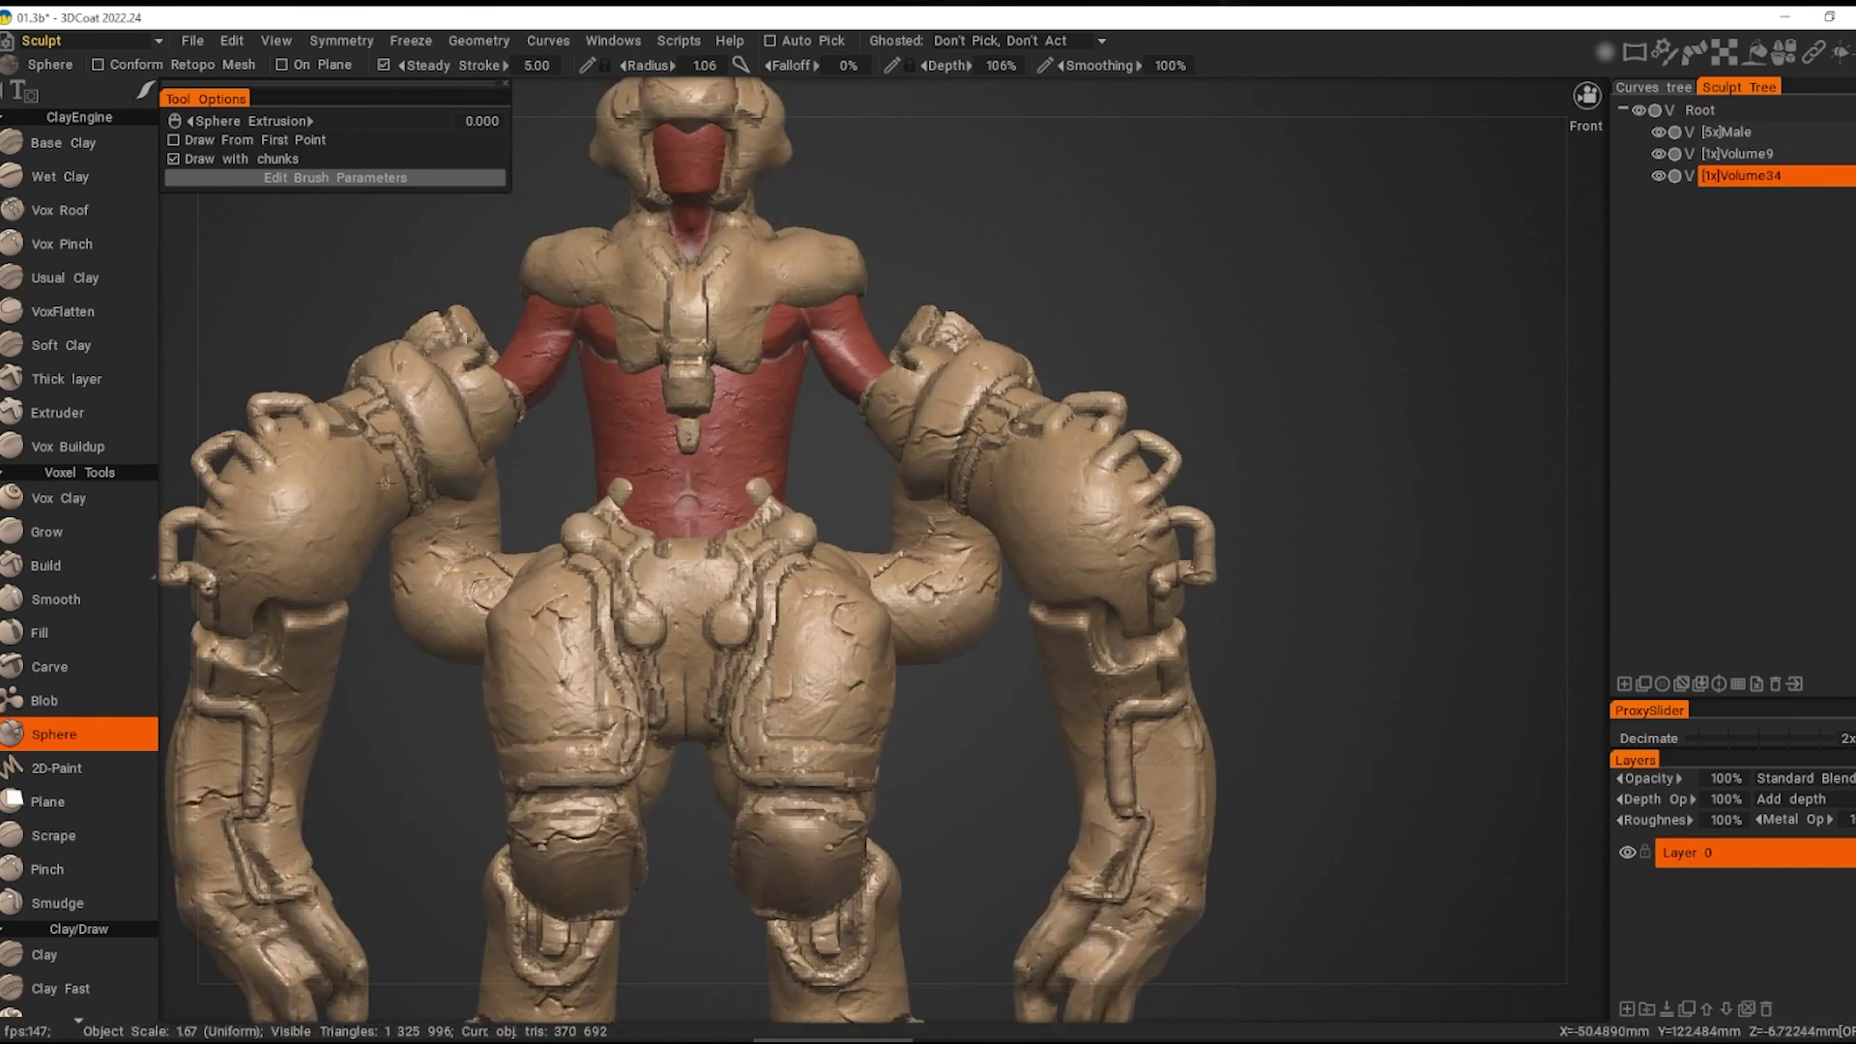
pyautogui.scroll(-2, 601, 767)
pyautogui.scroll(2, 423, 461)
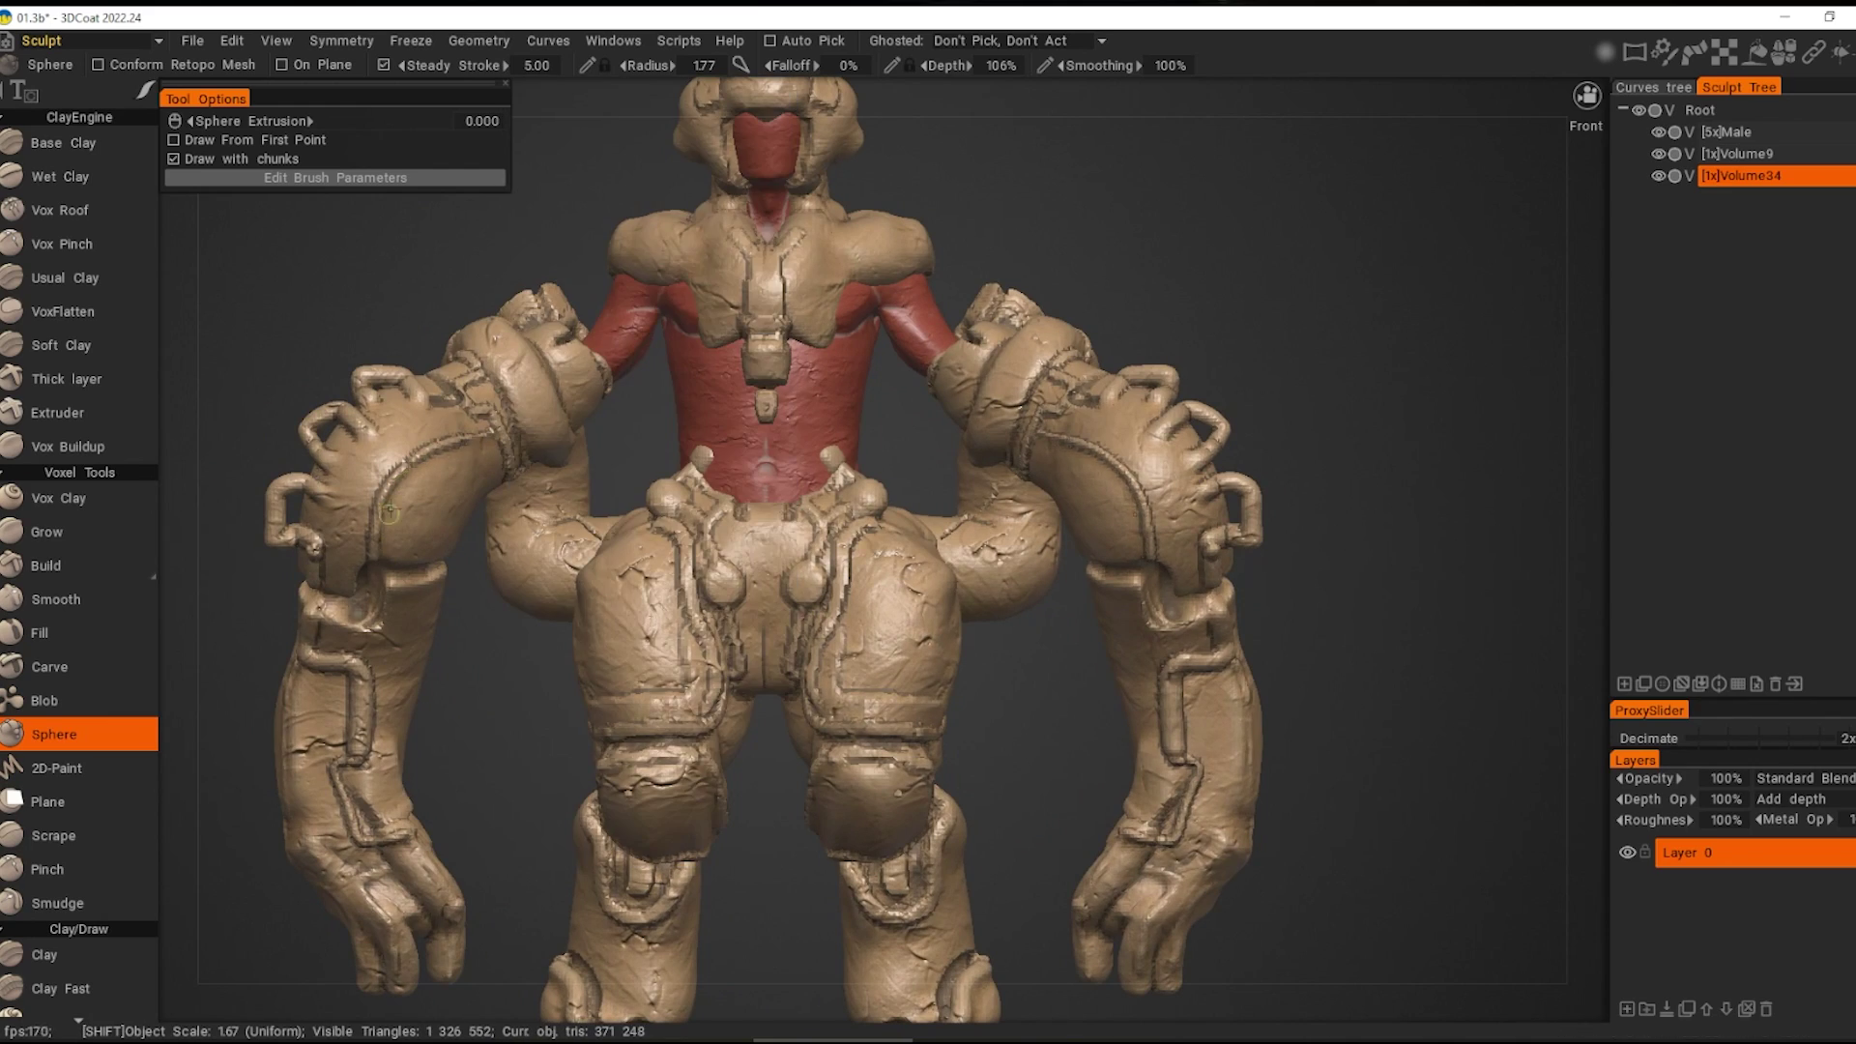
# Step: Switch to the Vox Clay brush and select Volume9 as the sculpt volume
pyautogui.moveTo(536, 464)
pyautogui.keyDown('alt'); pyautogui.mouseDown()
pyautogui.moveTo(716, 488)
pyautogui.moveTo(762, 572)
pyautogui.mouseUp(); pyautogui.keyUp('alt')
pyautogui.scroll(2, 715, 489)
pyautogui.scroll(2, 715, 488)
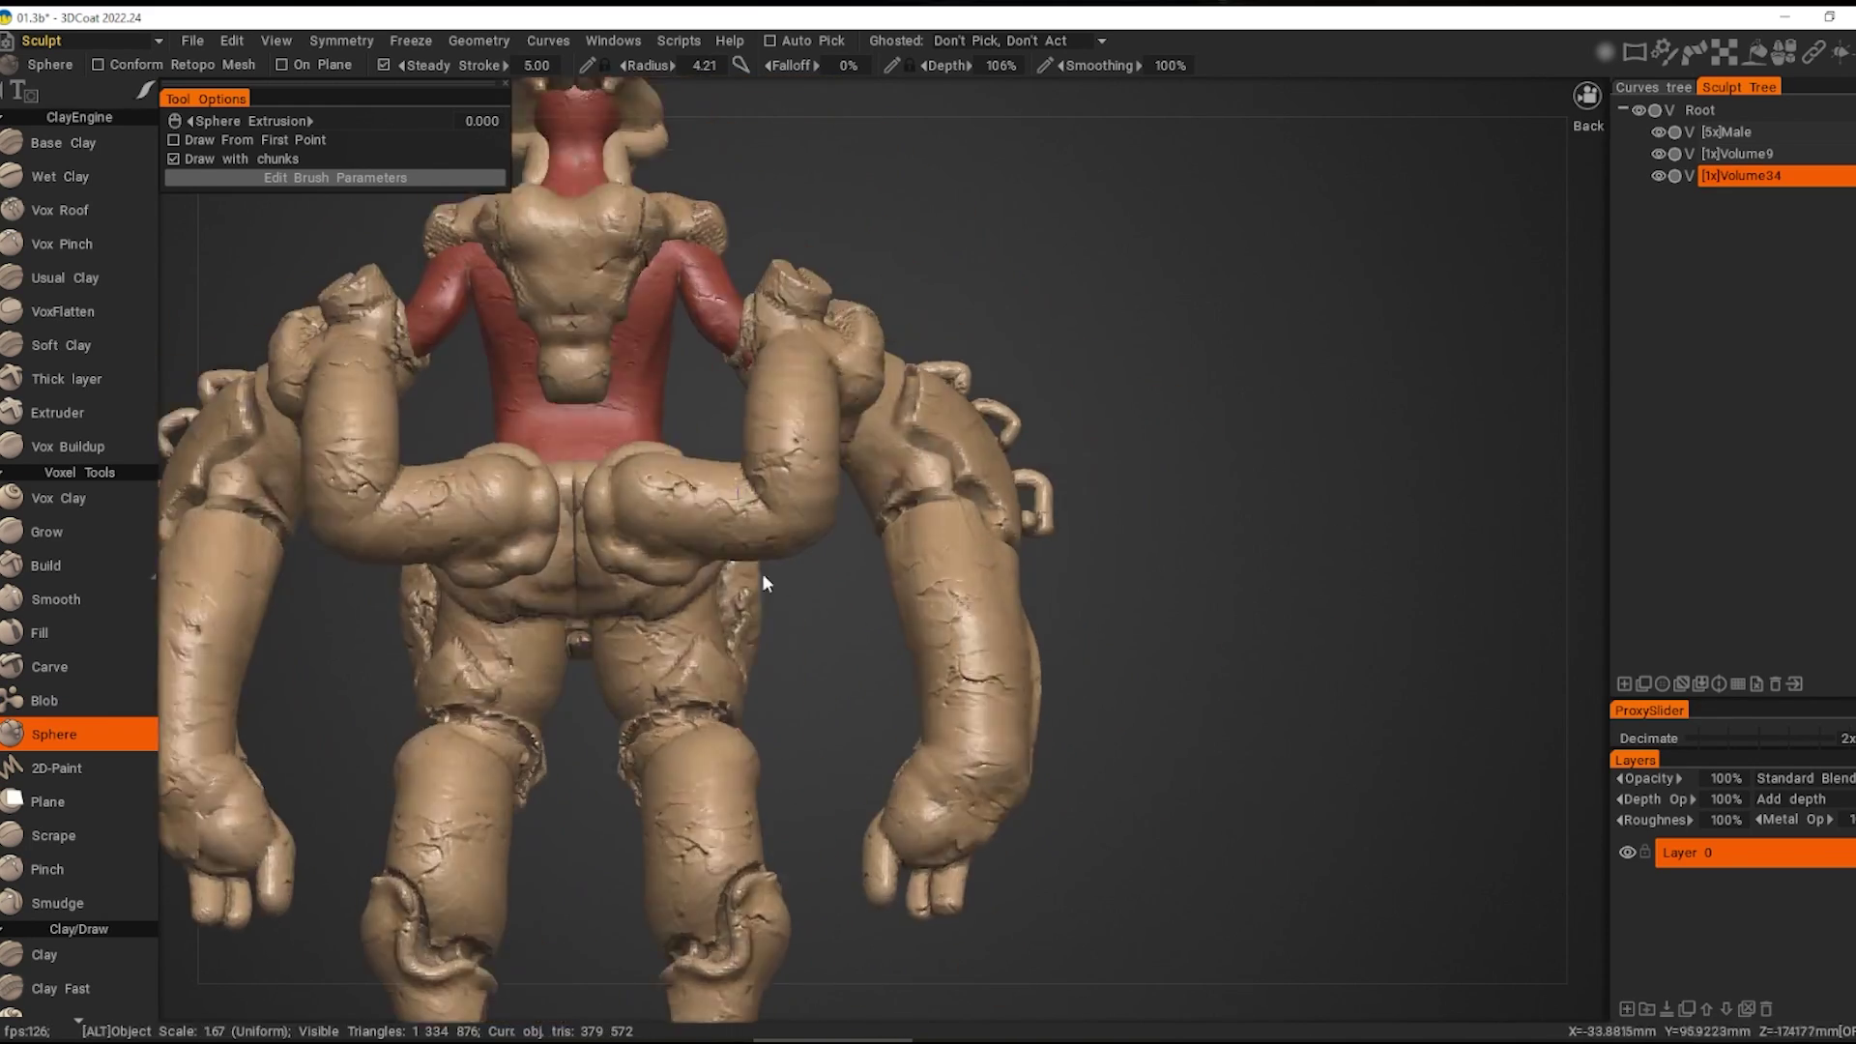
pyautogui.scroll(1, 762, 572)
pyautogui.press('v')
pyautogui.moveTo(667, 467)
pyautogui.keyDown('alt'); pyautogui.mouseDown()
pyautogui.moveTo(658, 693)
pyautogui.moveTo(843, 703)
pyautogui.mouseUp(); pyautogui.keyUp('alt')
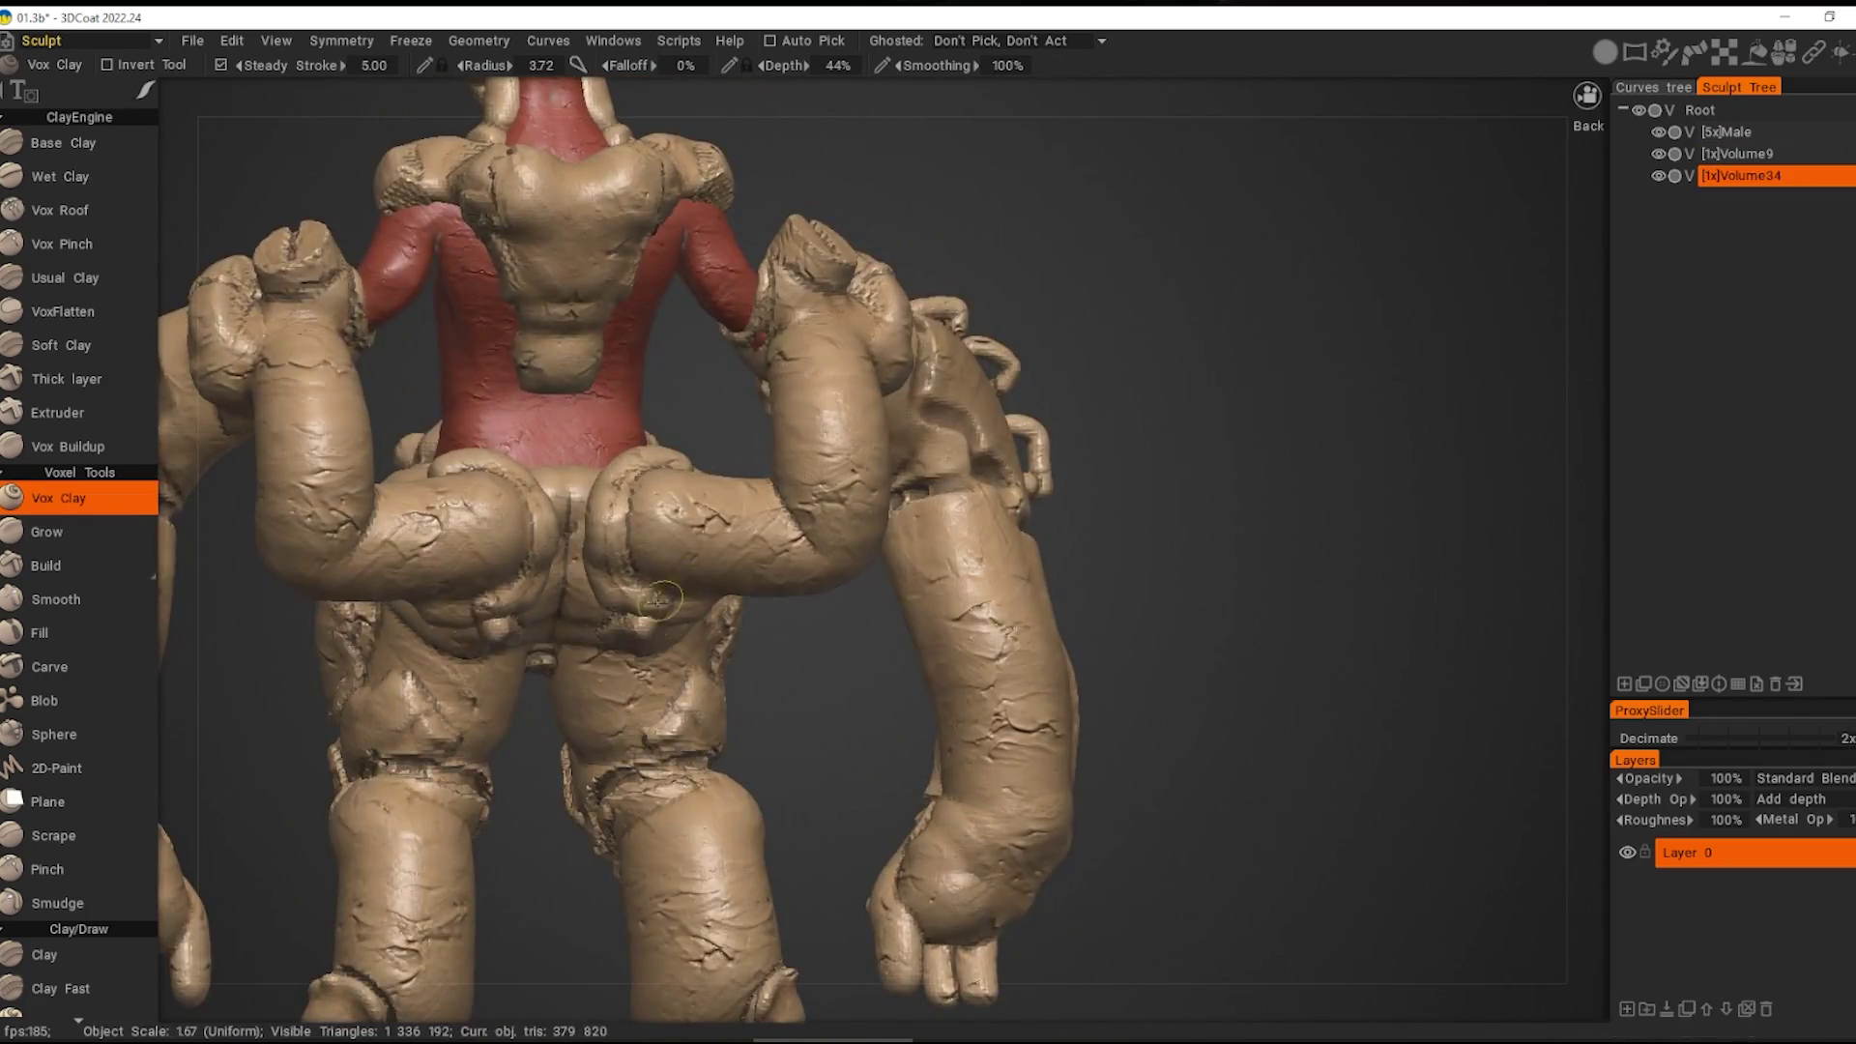
pyautogui.moveTo(657, 601)
pyautogui.keyDown('alt'); pyautogui.mouseDown()
pyautogui.moveTo(779, 522)
pyautogui.moveTo(888, 572)
pyautogui.moveTo(468, 616)
pyautogui.moveTo(912, 652)
pyautogui.mouseUp(); pyautogui.keyUp('alt')
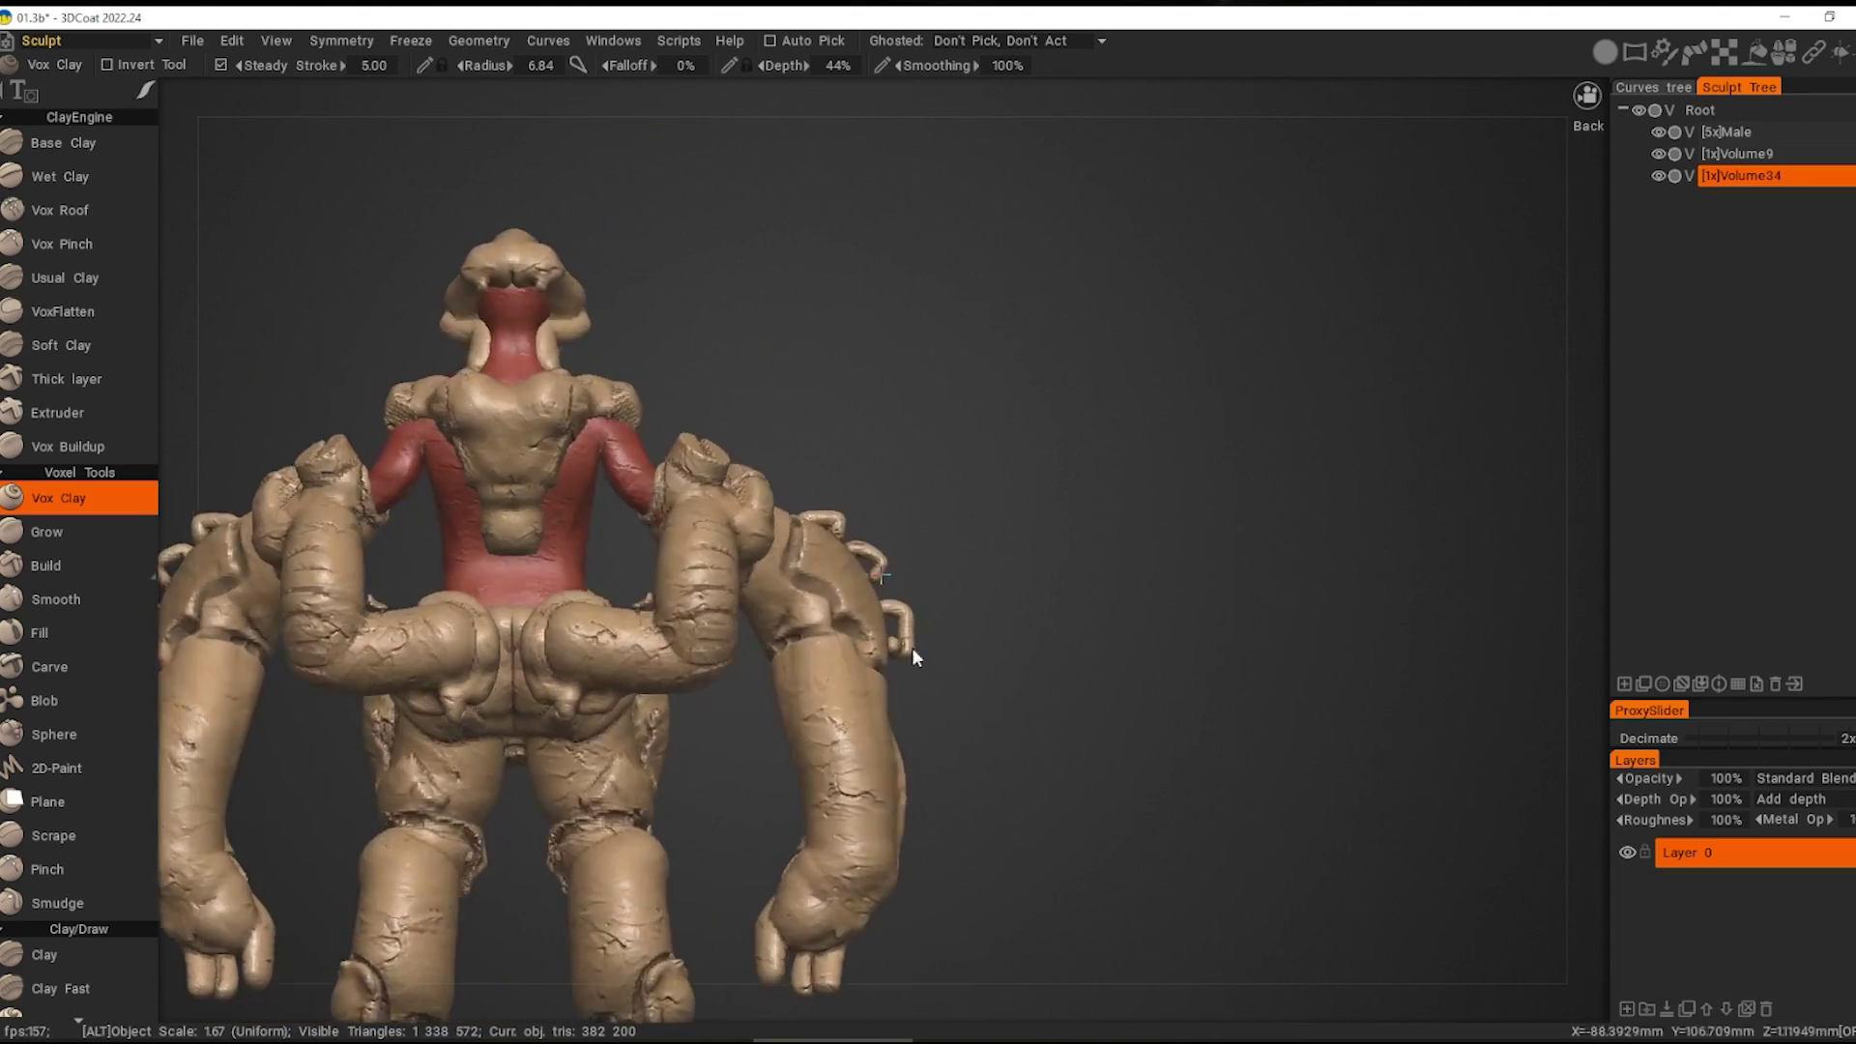
pyautogui.moveTo(913, 657); pyautogui.dragTo(756, 711, button='middle')
pyautogui.rightClick(756, 711)
pyautogui.click(763, 201)
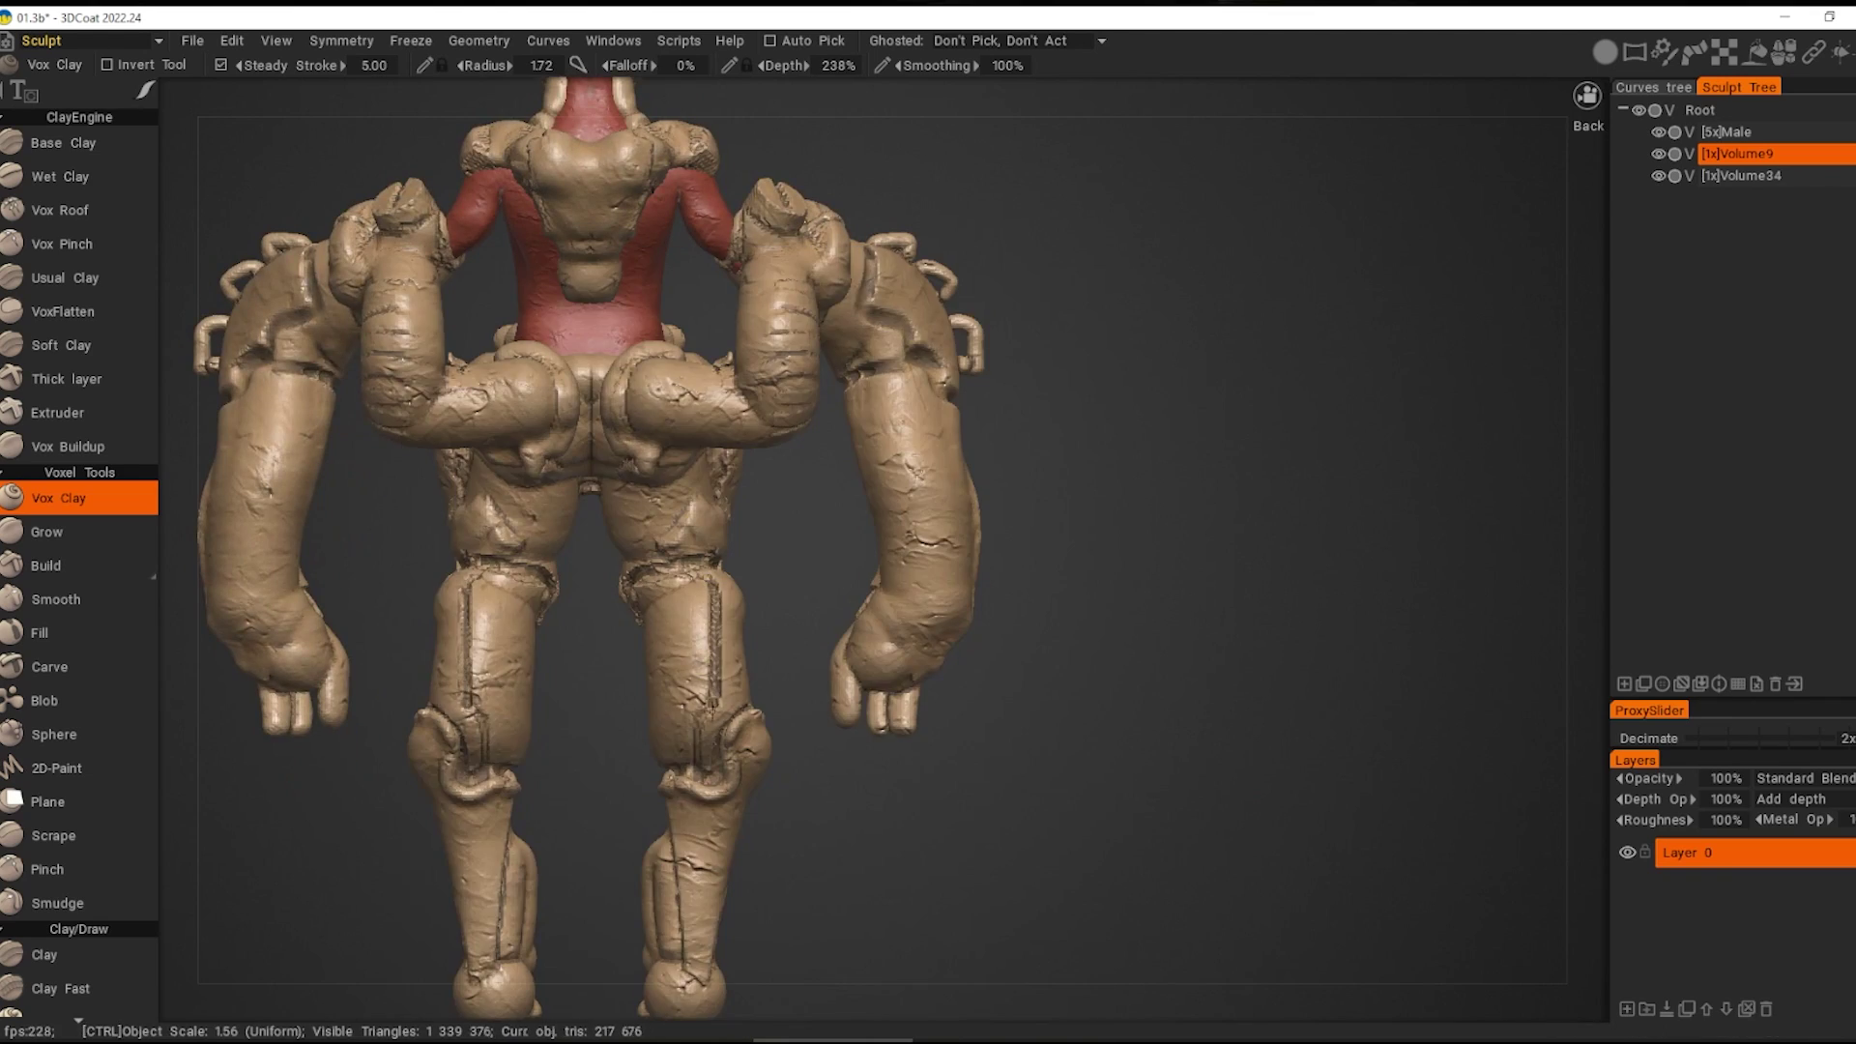
# Step: Sculpt small symmetric marks on both knees and a small stroke near the face
pyautogui.keyDown('alt'); pyautogui.moveTo(580, 628); pyautogui.dragTo(728, 698); pyautogui.keyUp('alt')
pyautogui.click(677, 677)
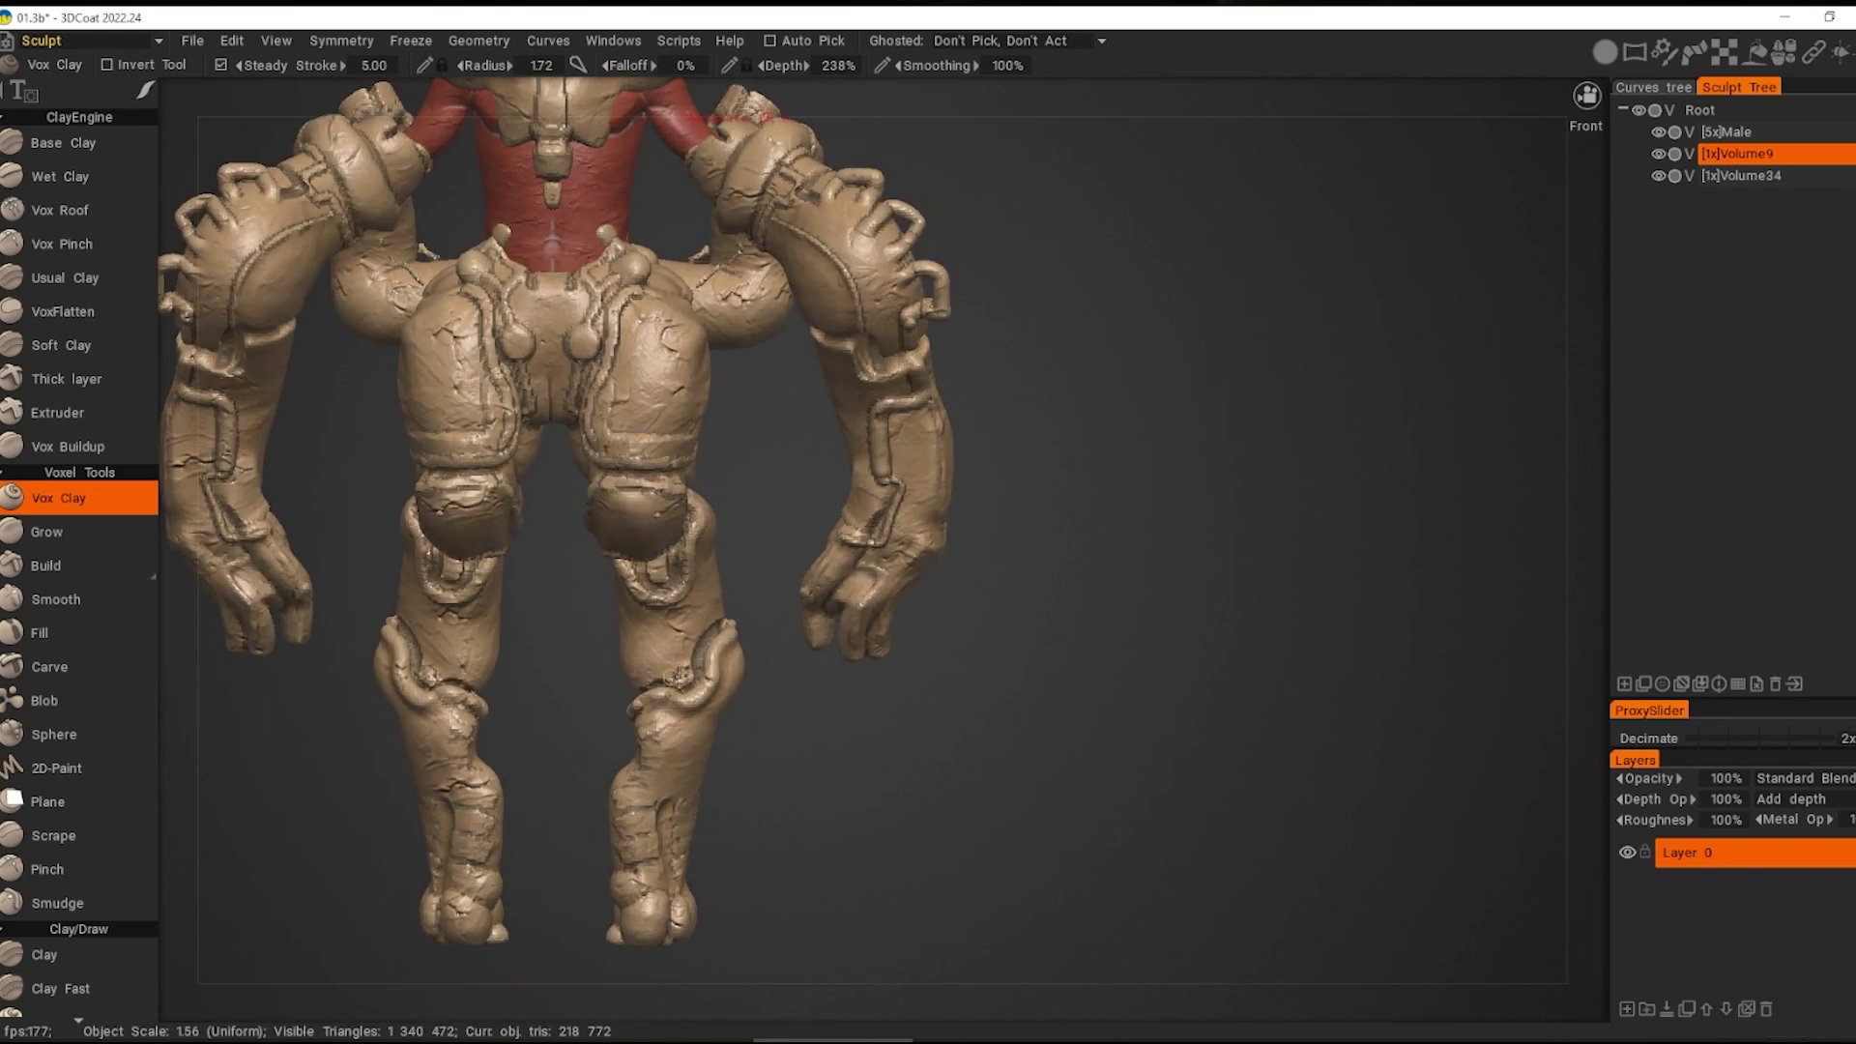
pyautogui.scroll(-3, 803, 657)
pyautogui.scroll(4, 774, 648)
pyautogui.moveTo(735, 541); pyautogui.dragTo(650, 630, button='middle')
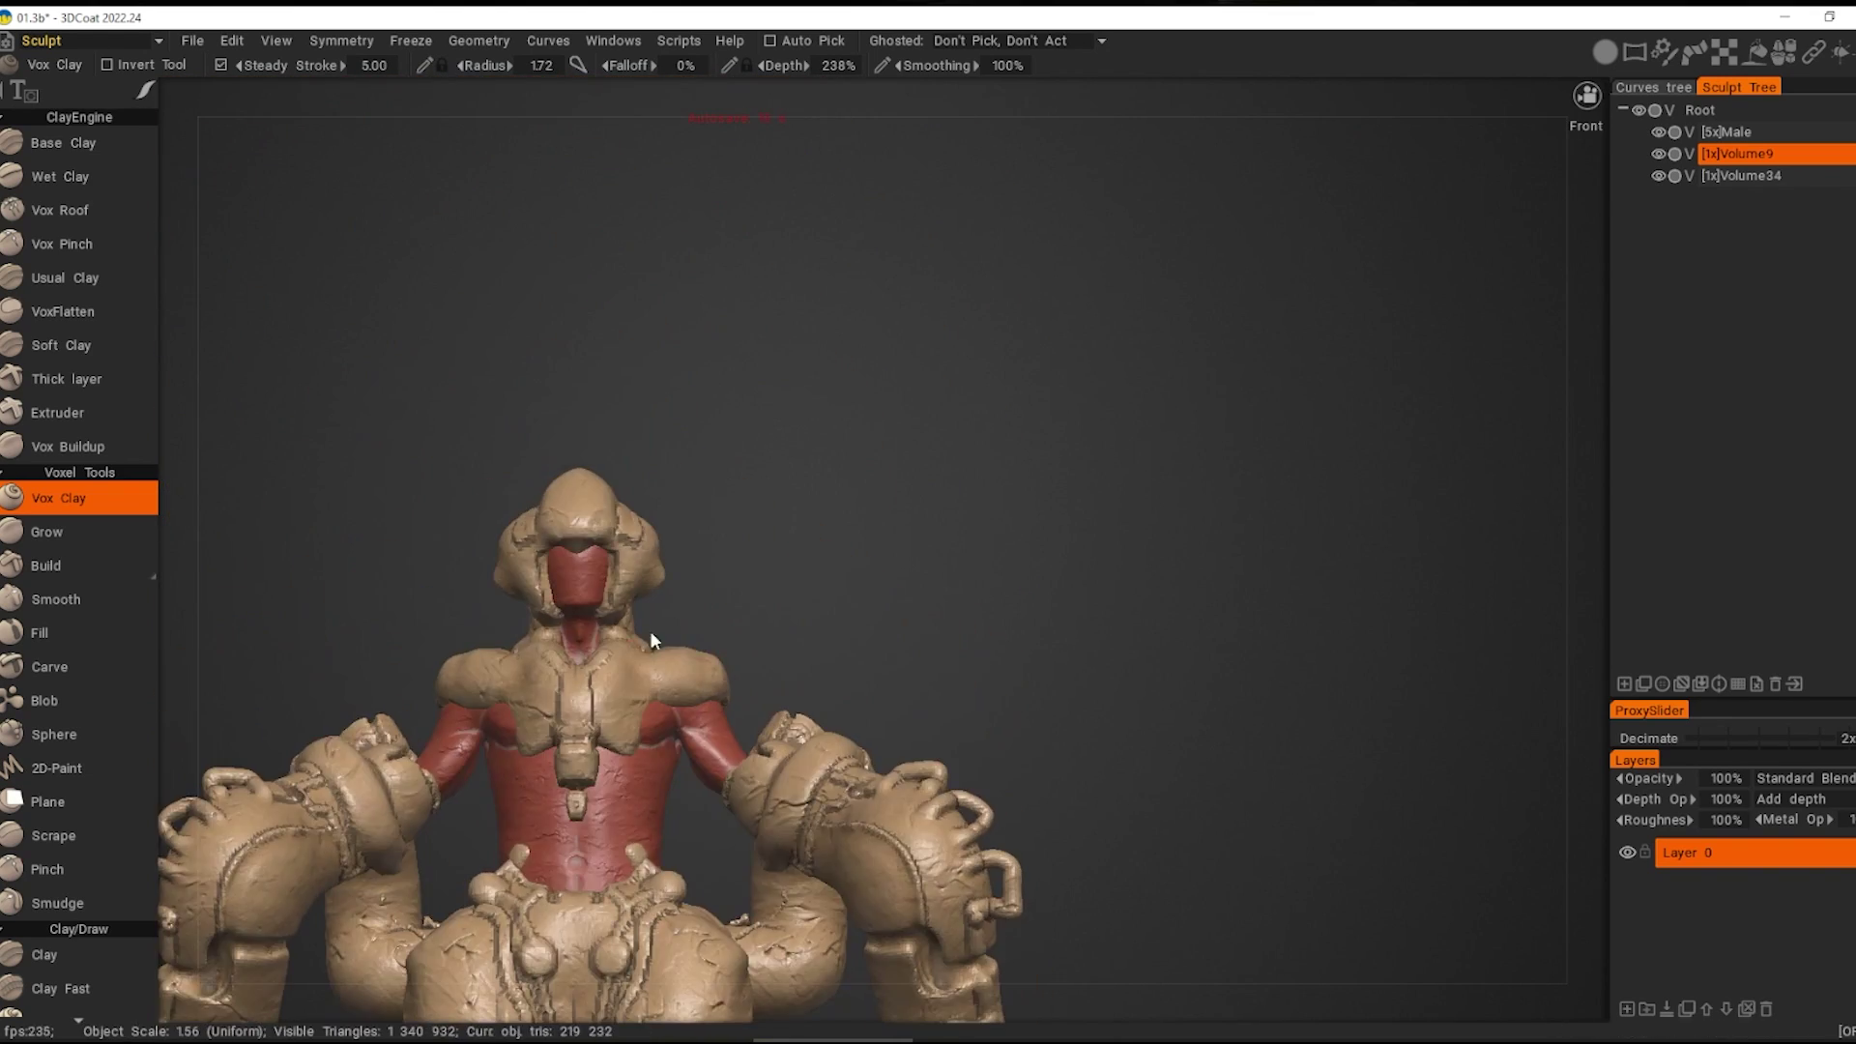
pyautogui.click(646, 635)
pyautogui.keyDown('alt'); pyautogui.moveTo(650, 682); pyautogui.dragTo(641, 577); pyautogui.keyUp('alt')
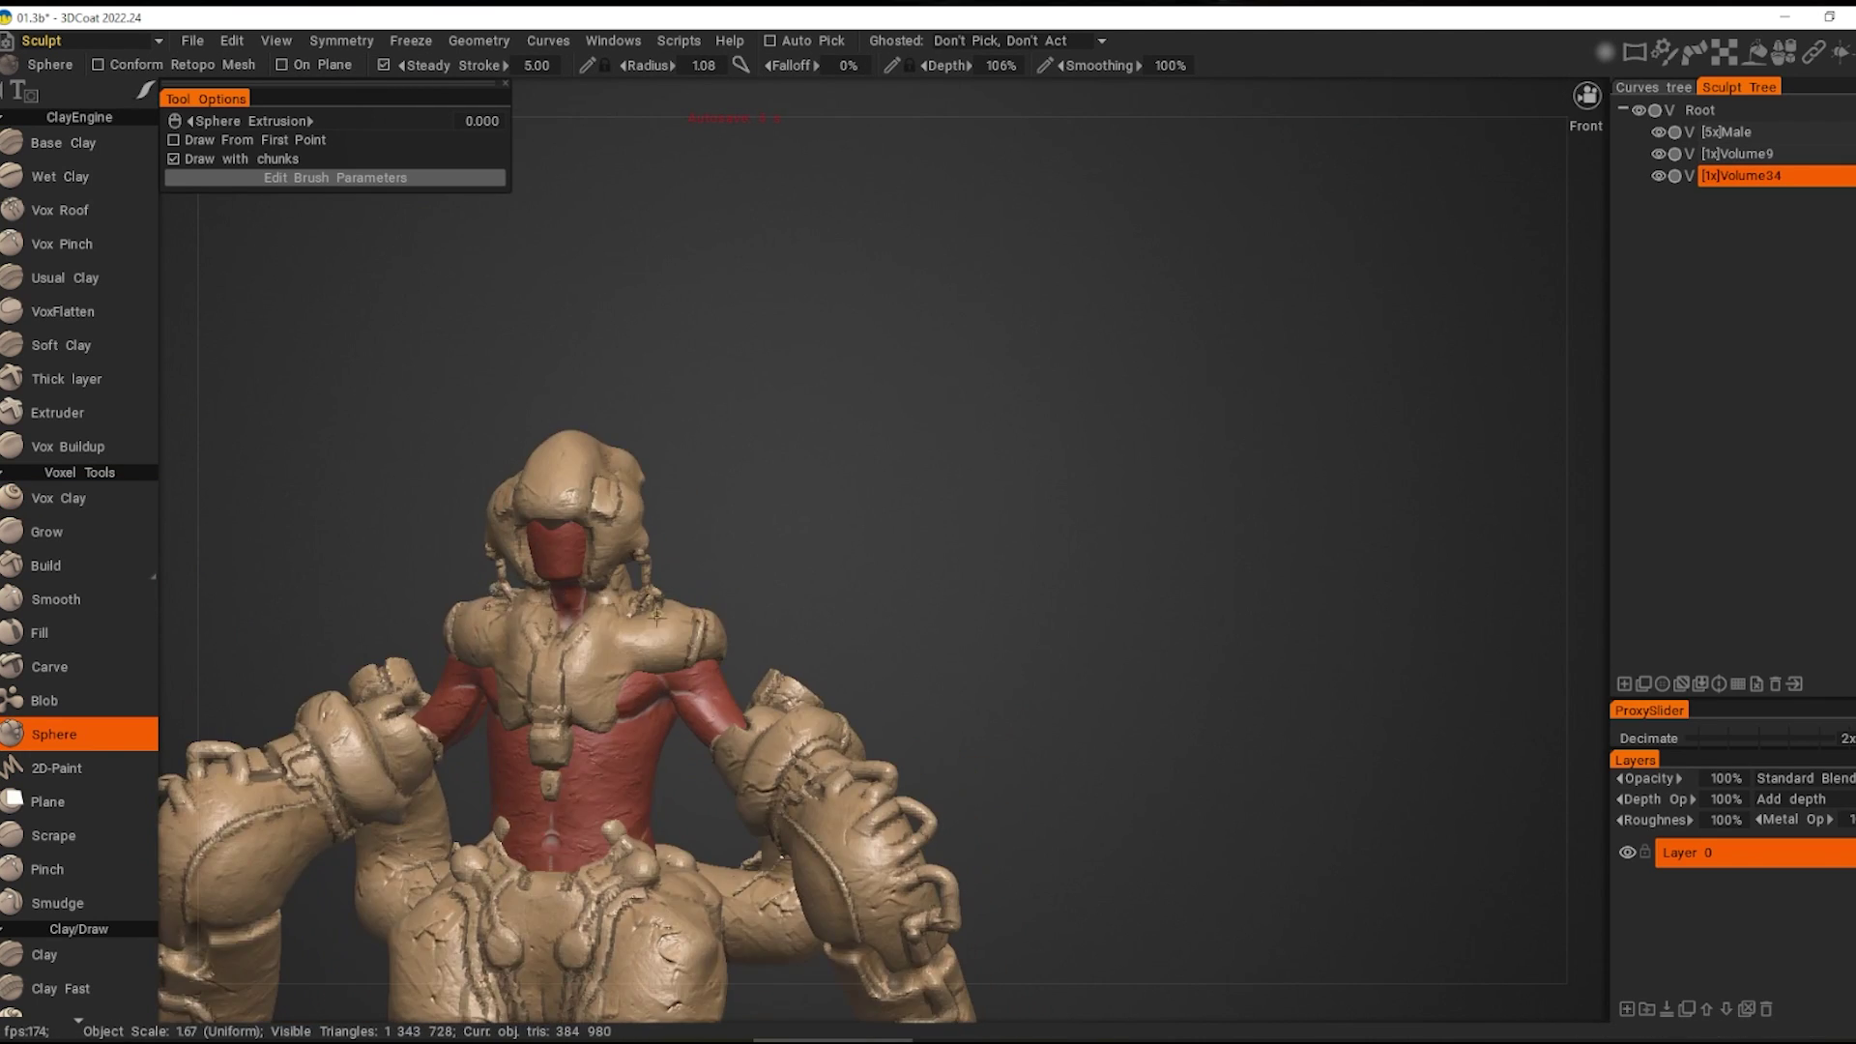
# Step: With the Sphere tool, add a small sphere on the creature's shoulder
pyautogui.keyDown('alt'); pyautogui.moveTo(725, 699); pyautogui.dragTo(901, 410); pyautogui.keyUp('alt')
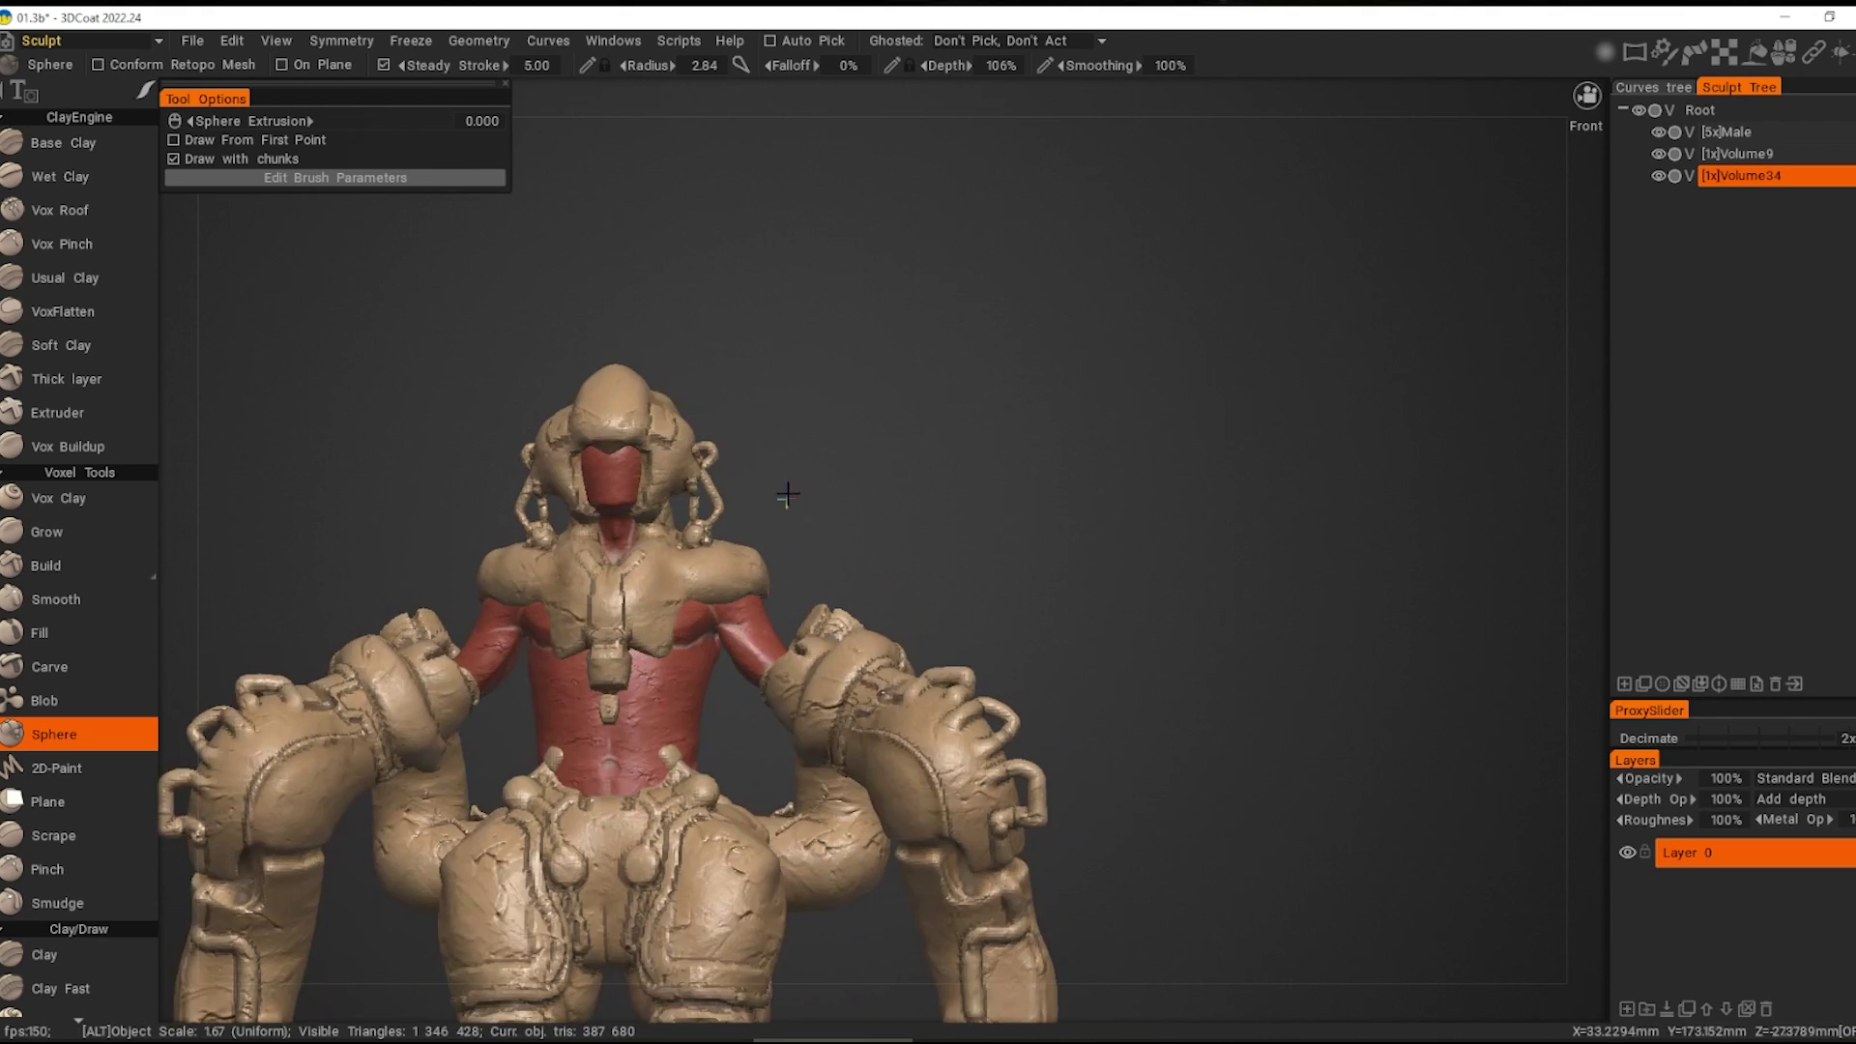
pyautogui.keyDown('alt'); pyautogui.moveTo(787, 495); pyautogui.dragTo(577, 643); pyautogui.keyUp('alt')
pyautogui.moveTo(855, 530)
pyautogui.keyDown('alt'); pyautogui.mouseDown()
pyautogui.moveTo(792, 511)
pyautogui.moveTo(957, 547)
pyautogui.moveTo(806, 518)
pyautogui.moveTo(628, 561)
pyautogui.mouseUp(); pyautogui.keyUp('alt')
pyautogui.click(53, 734)
pyautogui.scroll(2, 783, 544)
pyautogui.click(783, 543)
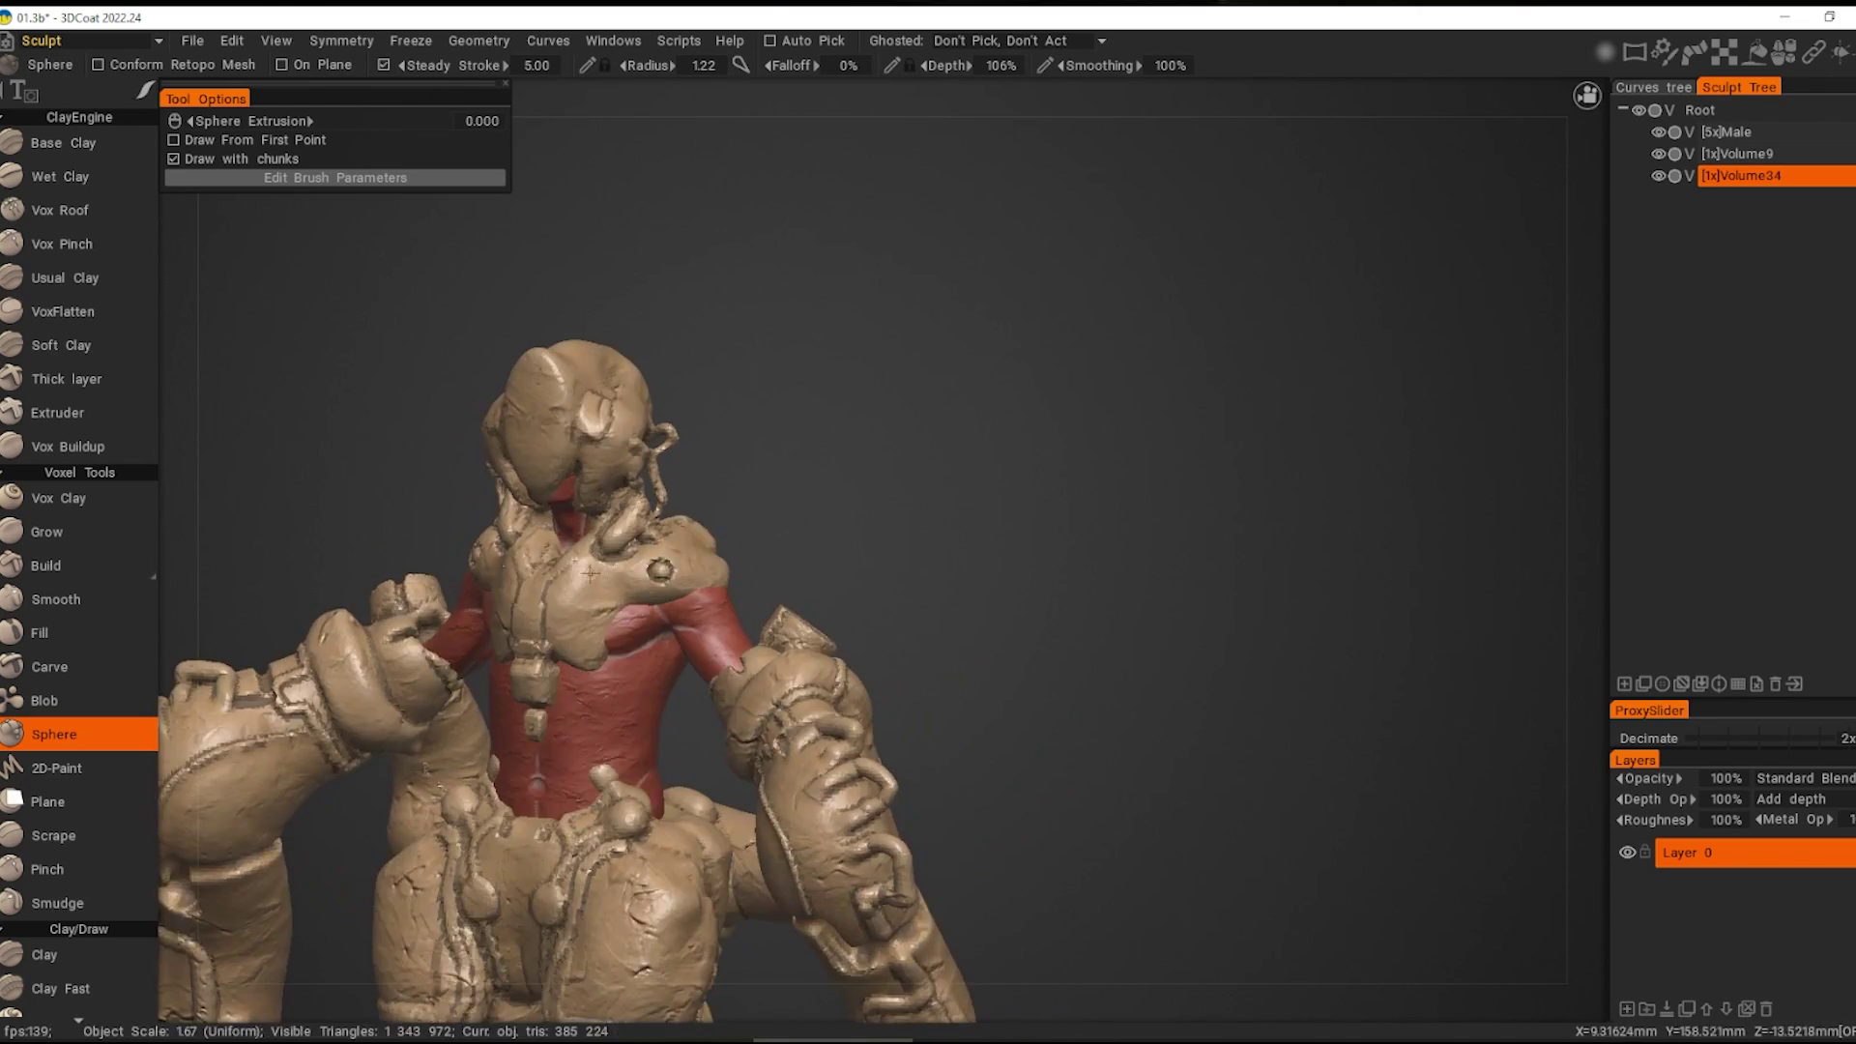
pyautogui.scroll(-3, 628, 561)
pyautogui.scroll(4, 628, 561)
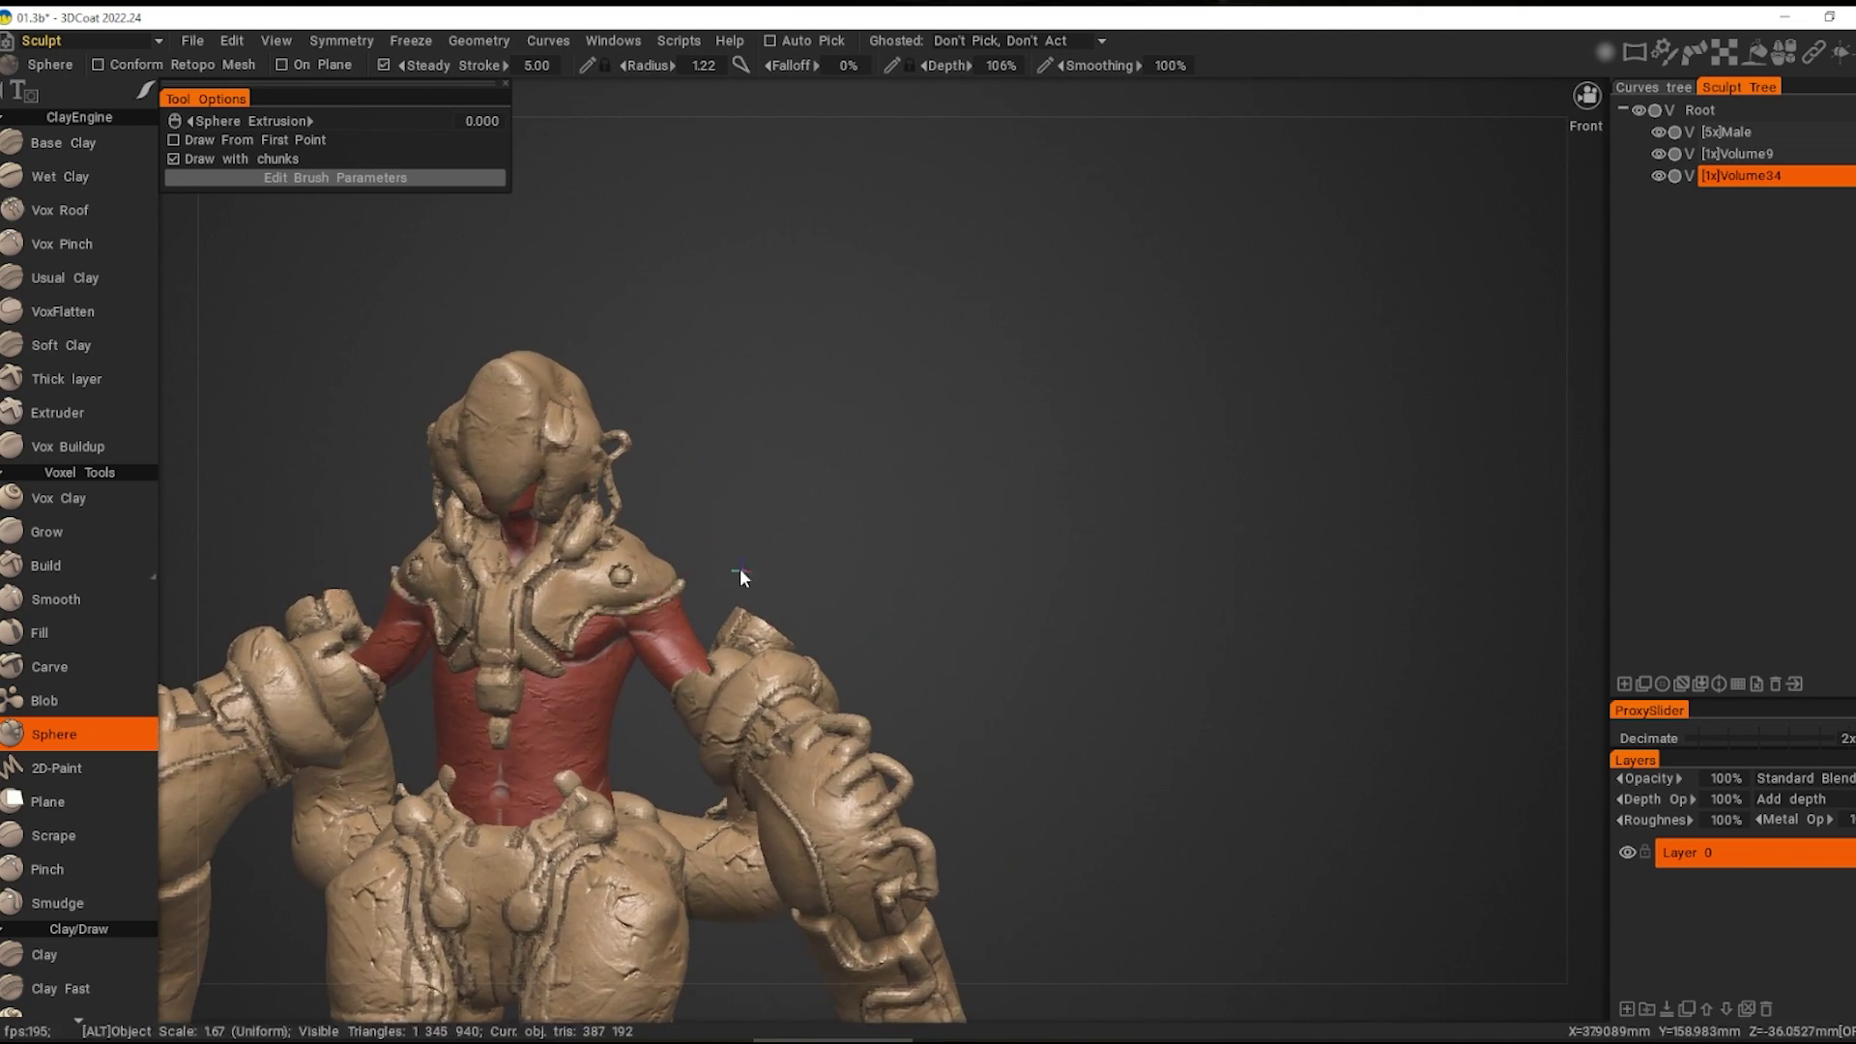
# Step: Zoom in on the head and chest, then orbit round to the back
pyautogui.keyDown('alt'); pyautogui.moveTo(740, 577); pyautogui.dragTo(966, 552); pyautogui.keyUp('alt')
pyautogui.scroll(-2, 966, 552)
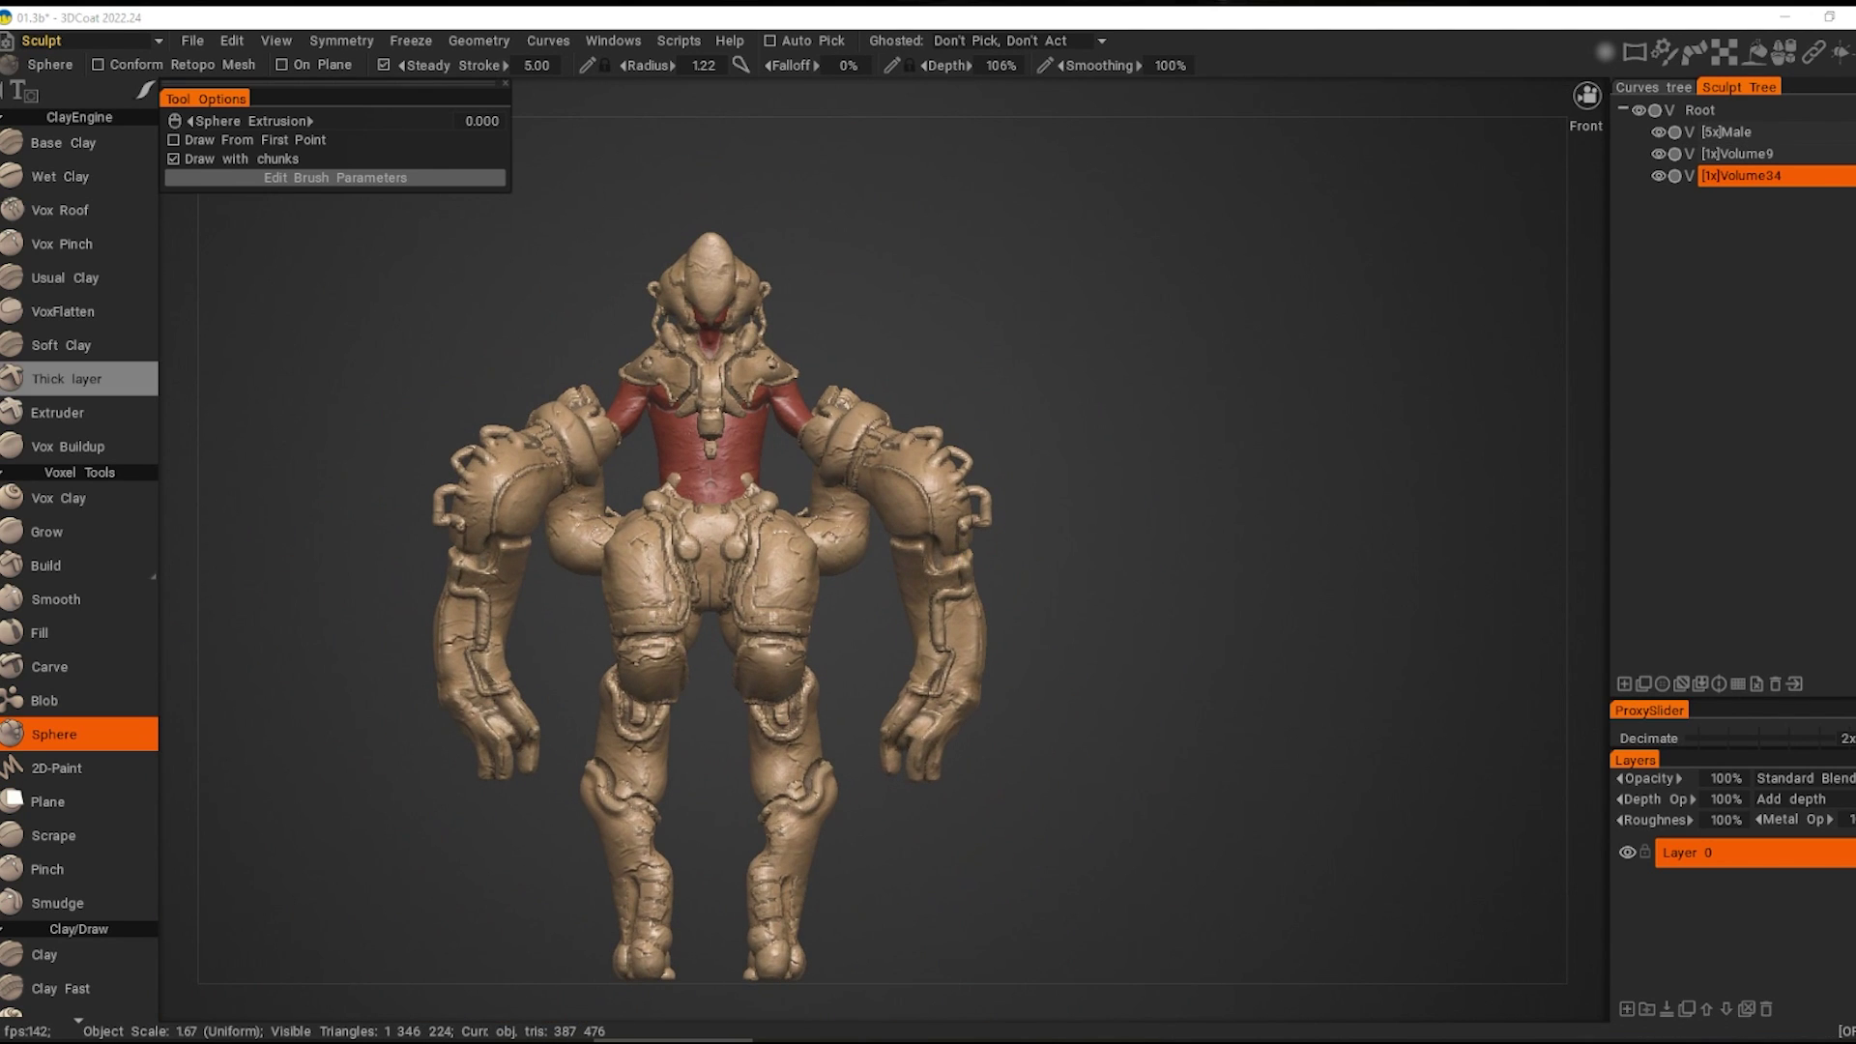
pyautogui.keyDown('alt'); pyautogui.moveTo(1038, 535); pyautogui.dragTo(1005, 542); pyautogui.keyUp('alt')
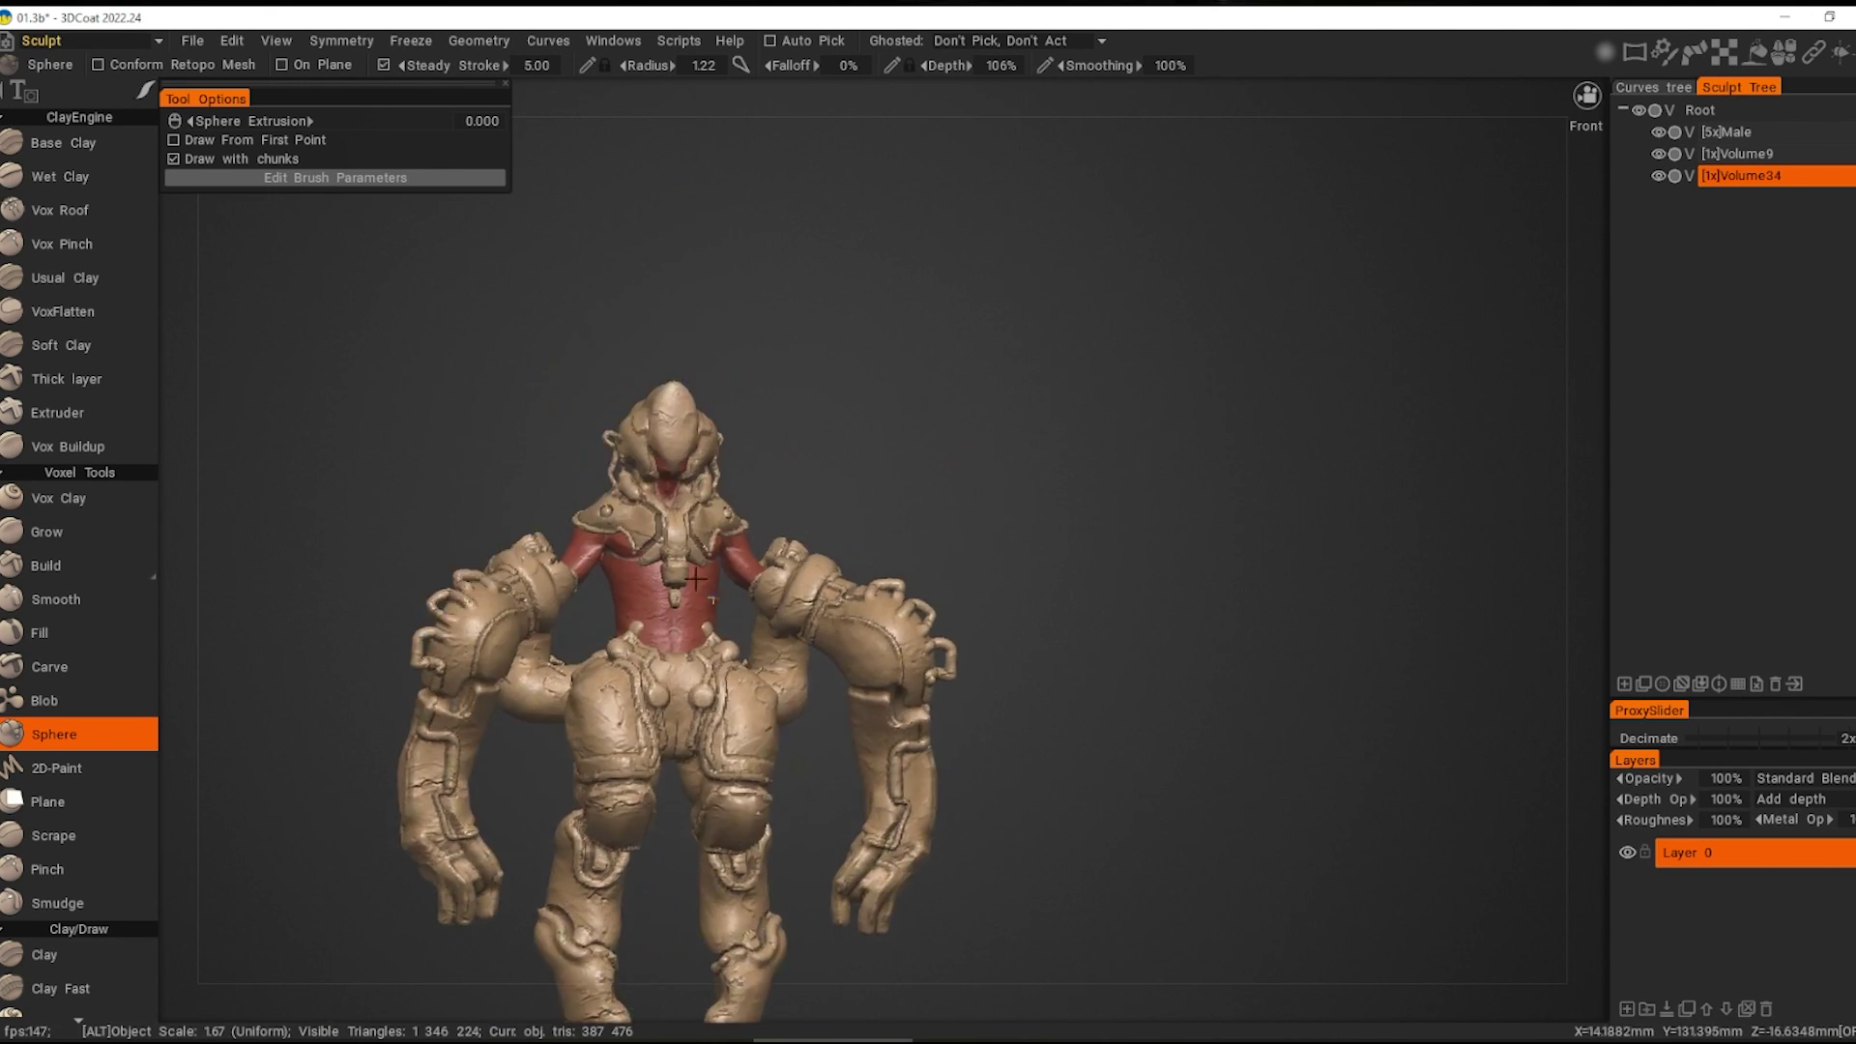
pyautogui.scroll(3, 1005, 541)
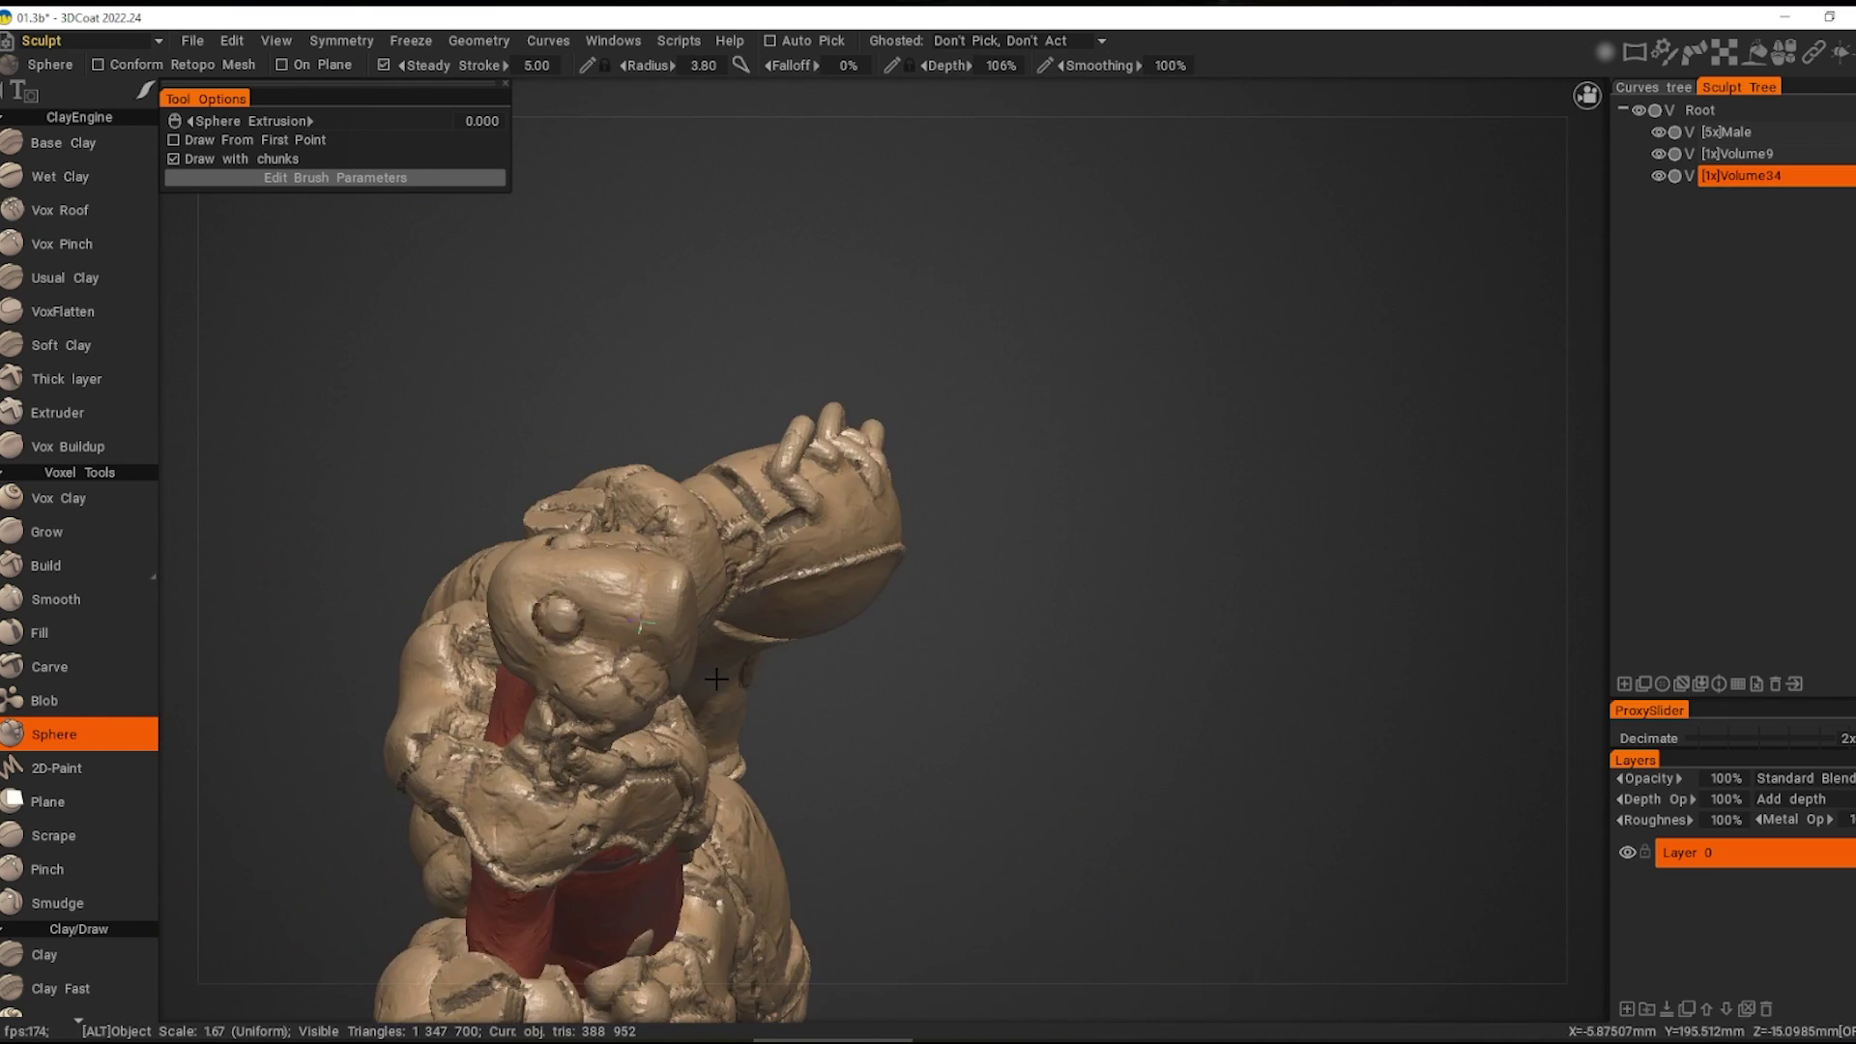
pyautogui.keyDown('alt'); pyautogui.moveTo(716, 678); pyautogui.dragTo(484, 640); pyautogui.keyUp('alt')
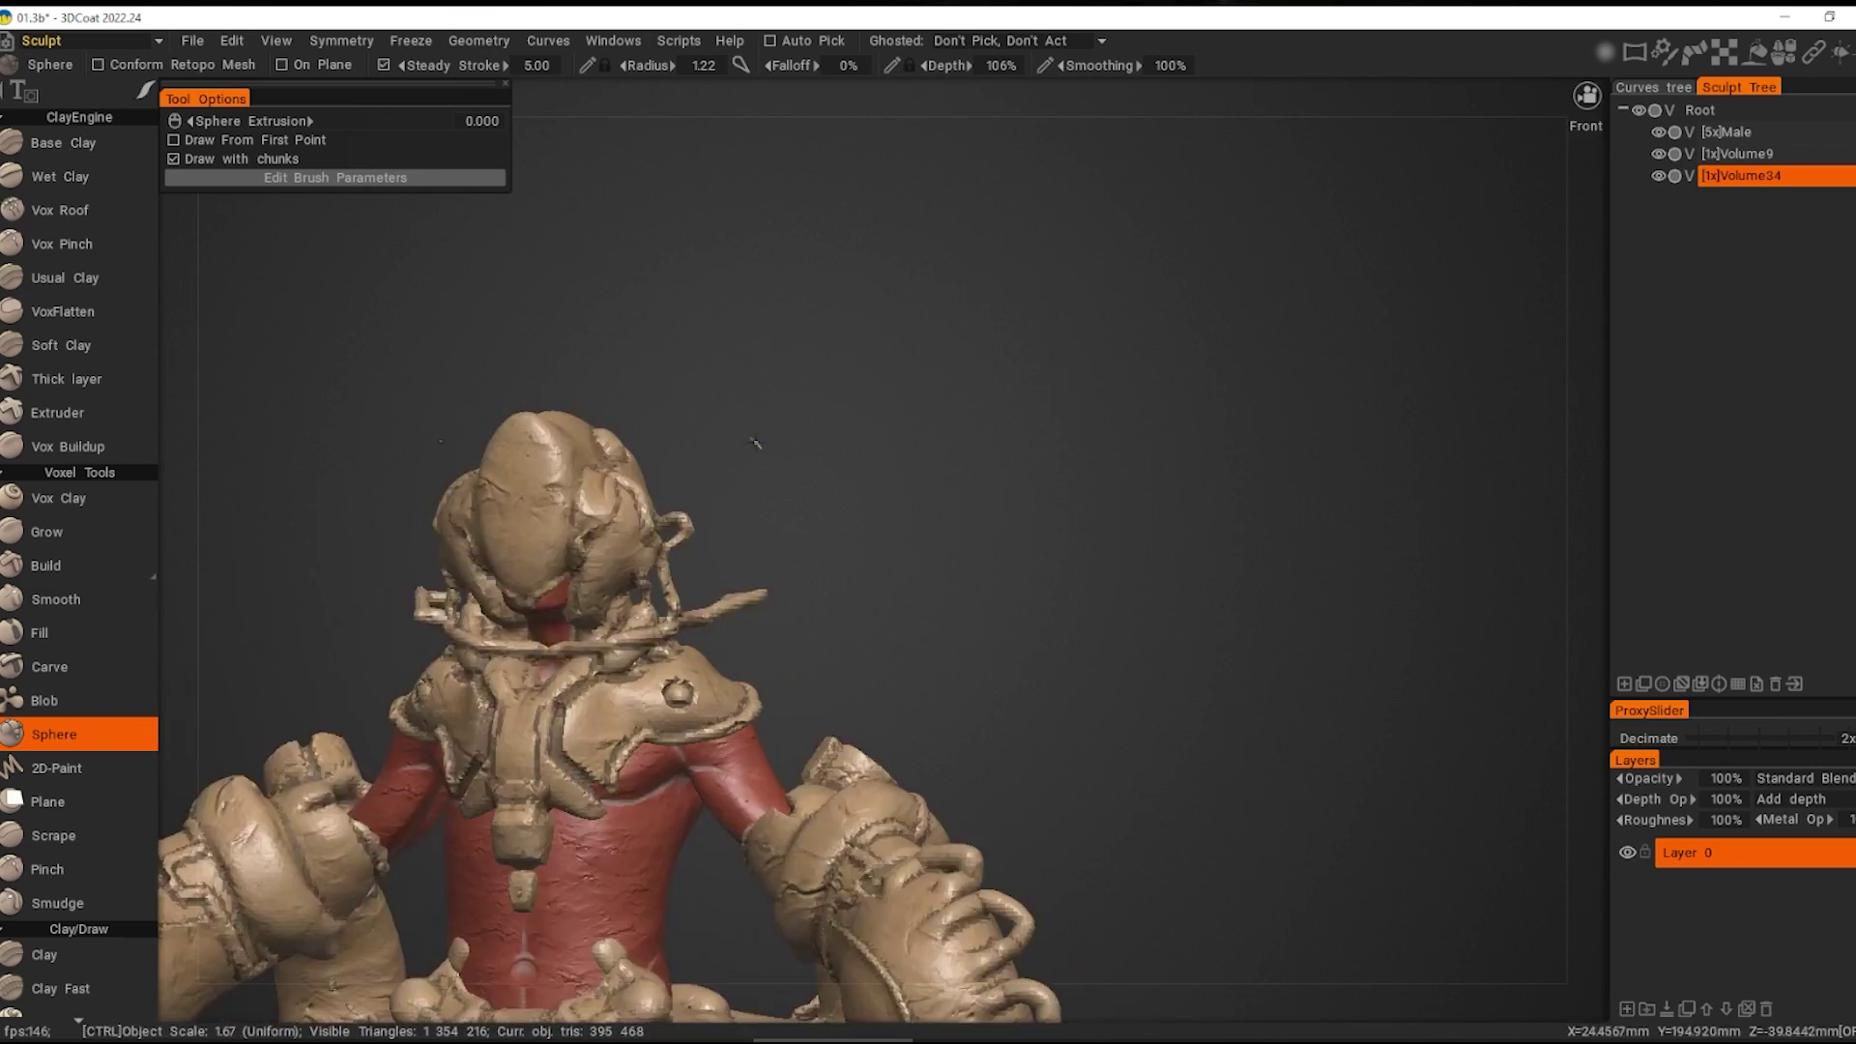
pyautogui.keyDown('alt'); pyautogui.moveTo(707, 528); pyautogui.dragTo(728, 551); pyautogui.keyUp('alt')
# Step: Turn the model through side, front and close back views to check the spheres
pyautogui.moveTo(609, 525)
pyautogui.keyDown('alt'); pyautogui.mouseDown()
pyautogui.moveTo(810, 557)
pyautogui.moveTo(682, 671)
pyautogui.moveTo(881, 543)
pyautogui.moveTo(889, 623)
pyautogui.mouseUp(); pyautogui.keyUp('alt')
pyautogui.scroll(3, 708, 630)
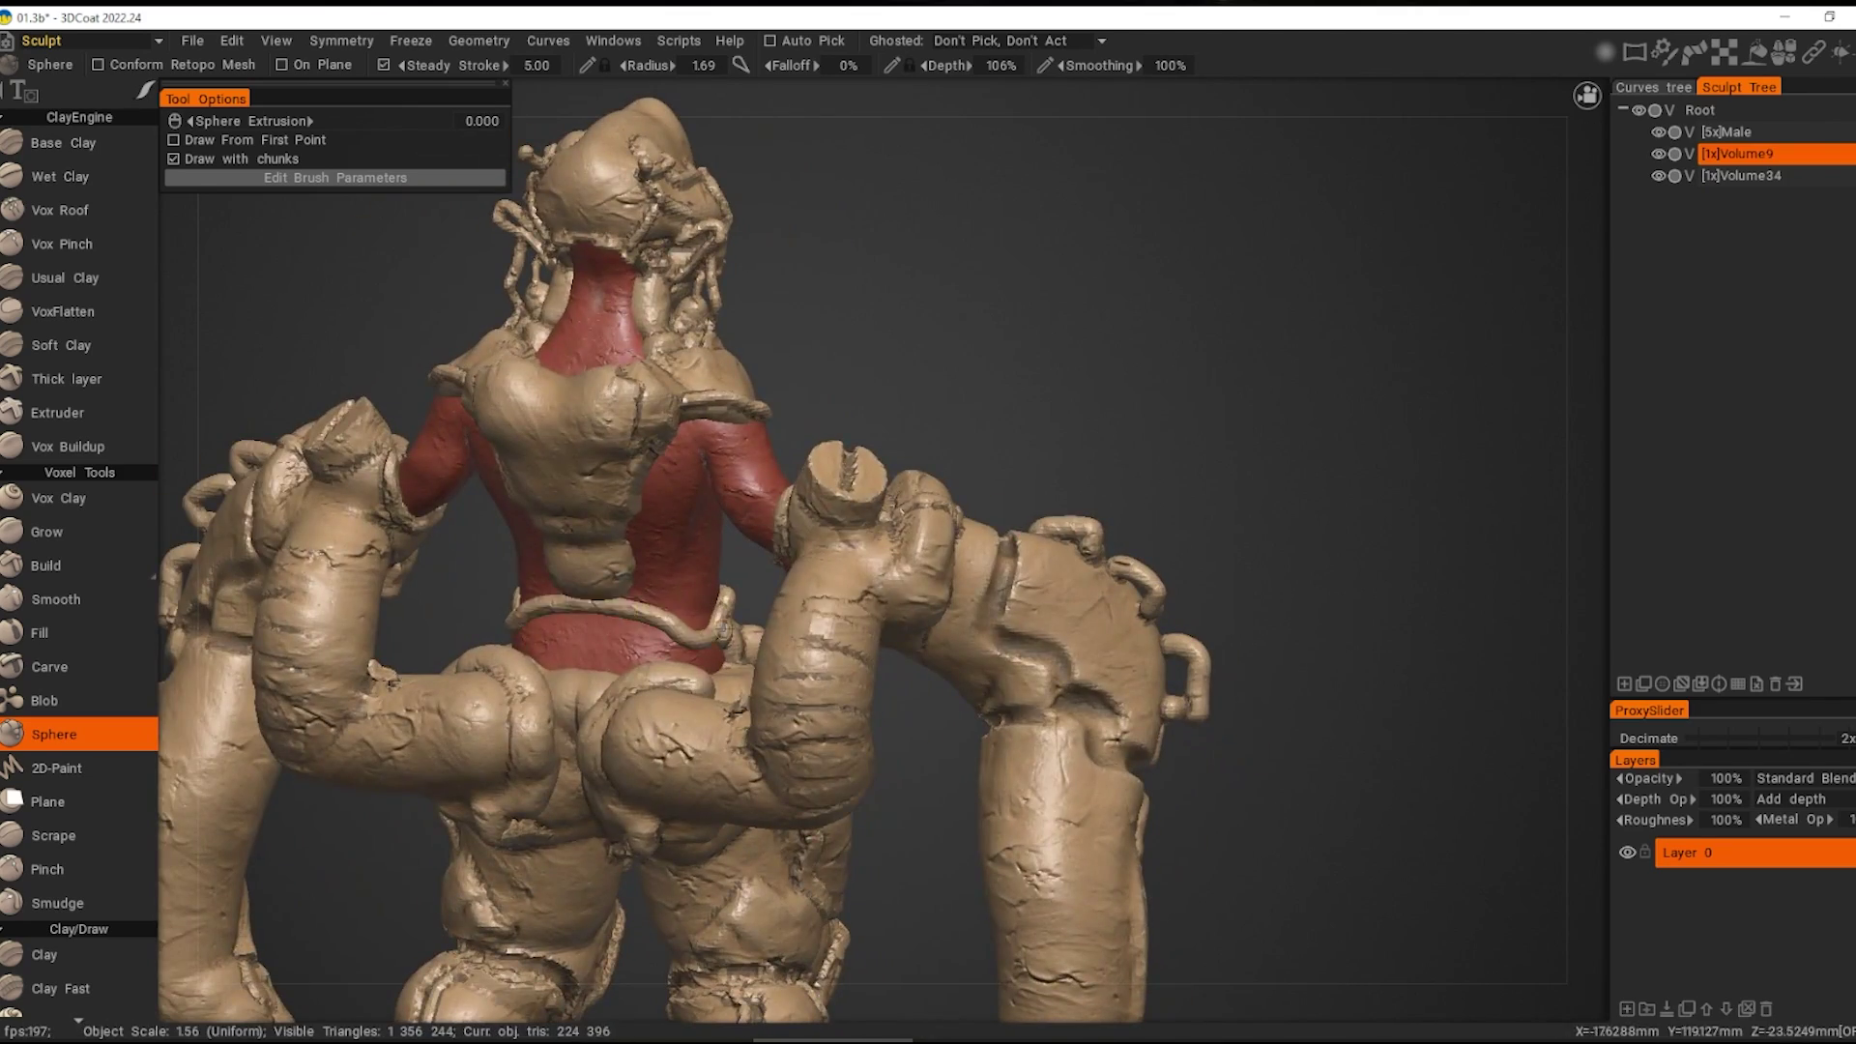
pyautogui.keyDown('alt'); pyautogui.moveTo(723, 628); pyautogui.dragTo(690, 528); pyautogui.keyUp('alt')
pyautogui.keyDown('alt'); pyautogui.moveTo(678, 464); pyautogui.dragTo(746, 611); pyautogui.keyUp('alt')
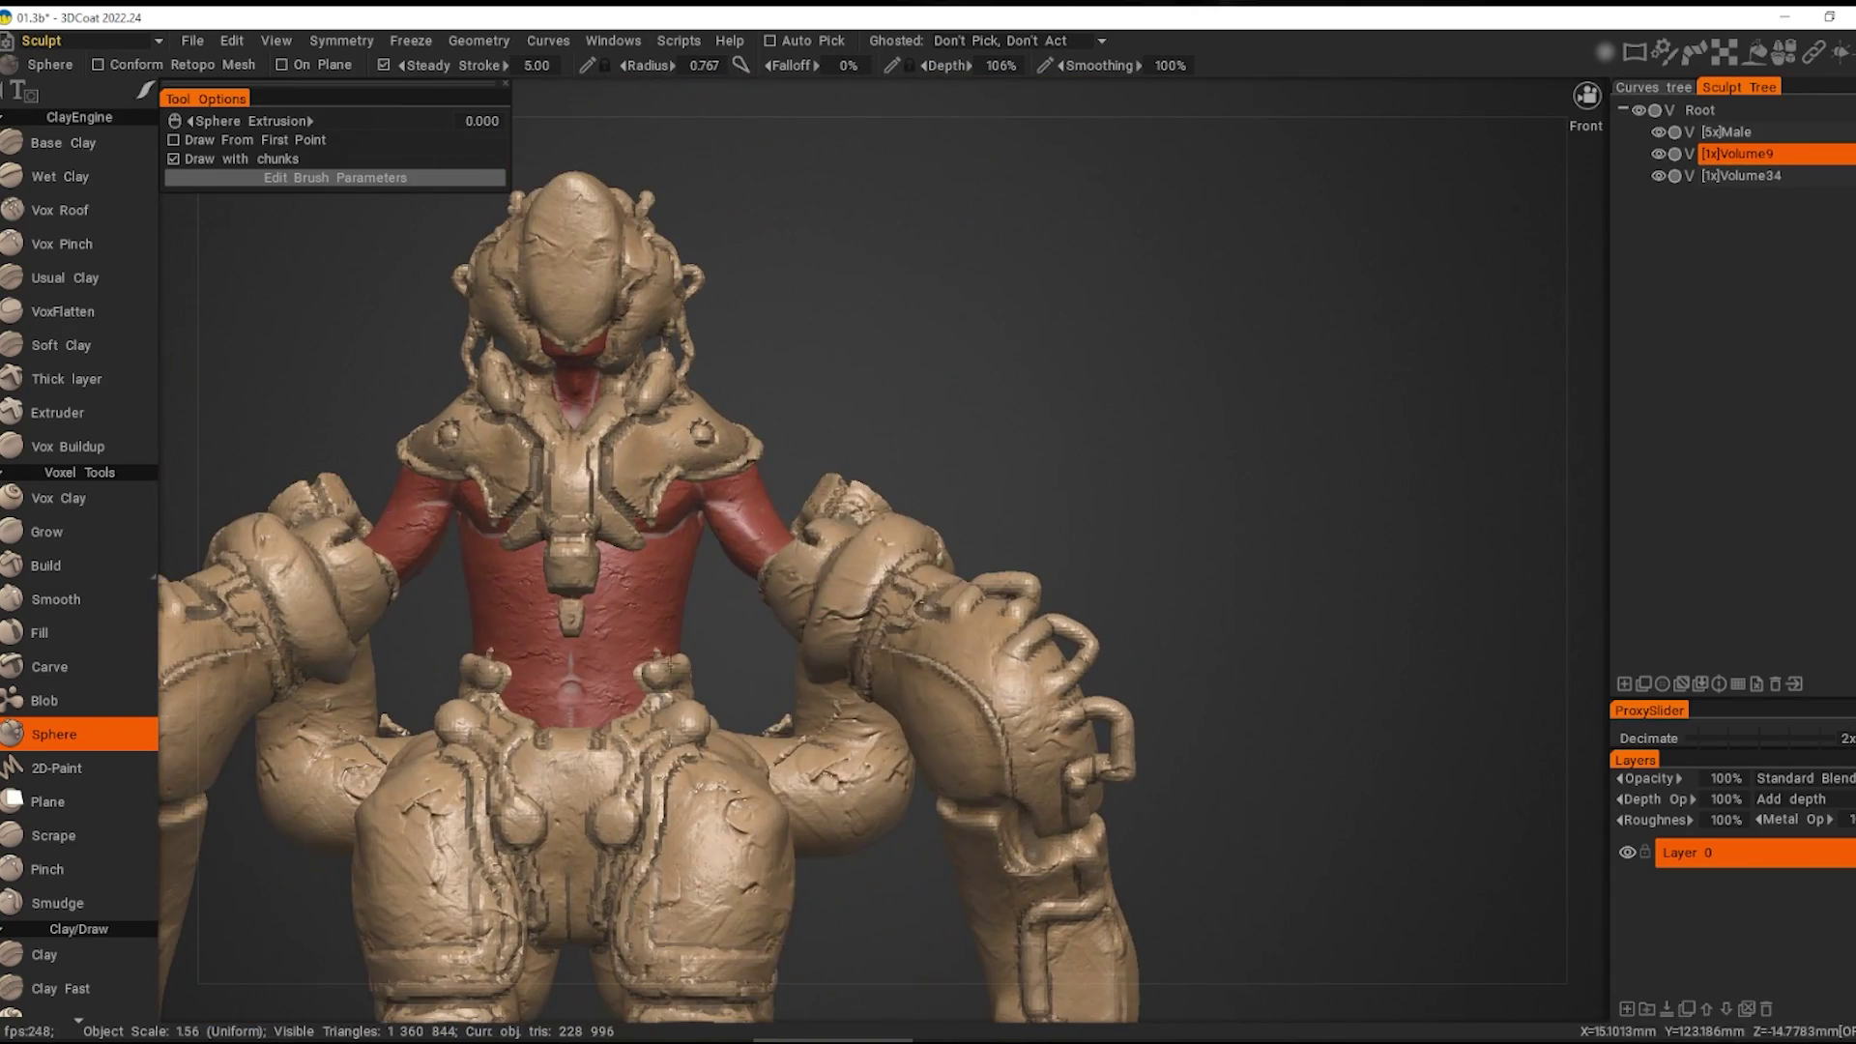
pyautogui.moveTo(667, 662)
pyautogui.keyDown('alt'); pyautogui.mouseDown()
pyautogui.moveTo(645, 676)
pyautogui.moveTo(721, 722)
pyautogui.moveTo(660, 677)
pyautogui.mouseUp(); pyautogui.keyUp('alt')
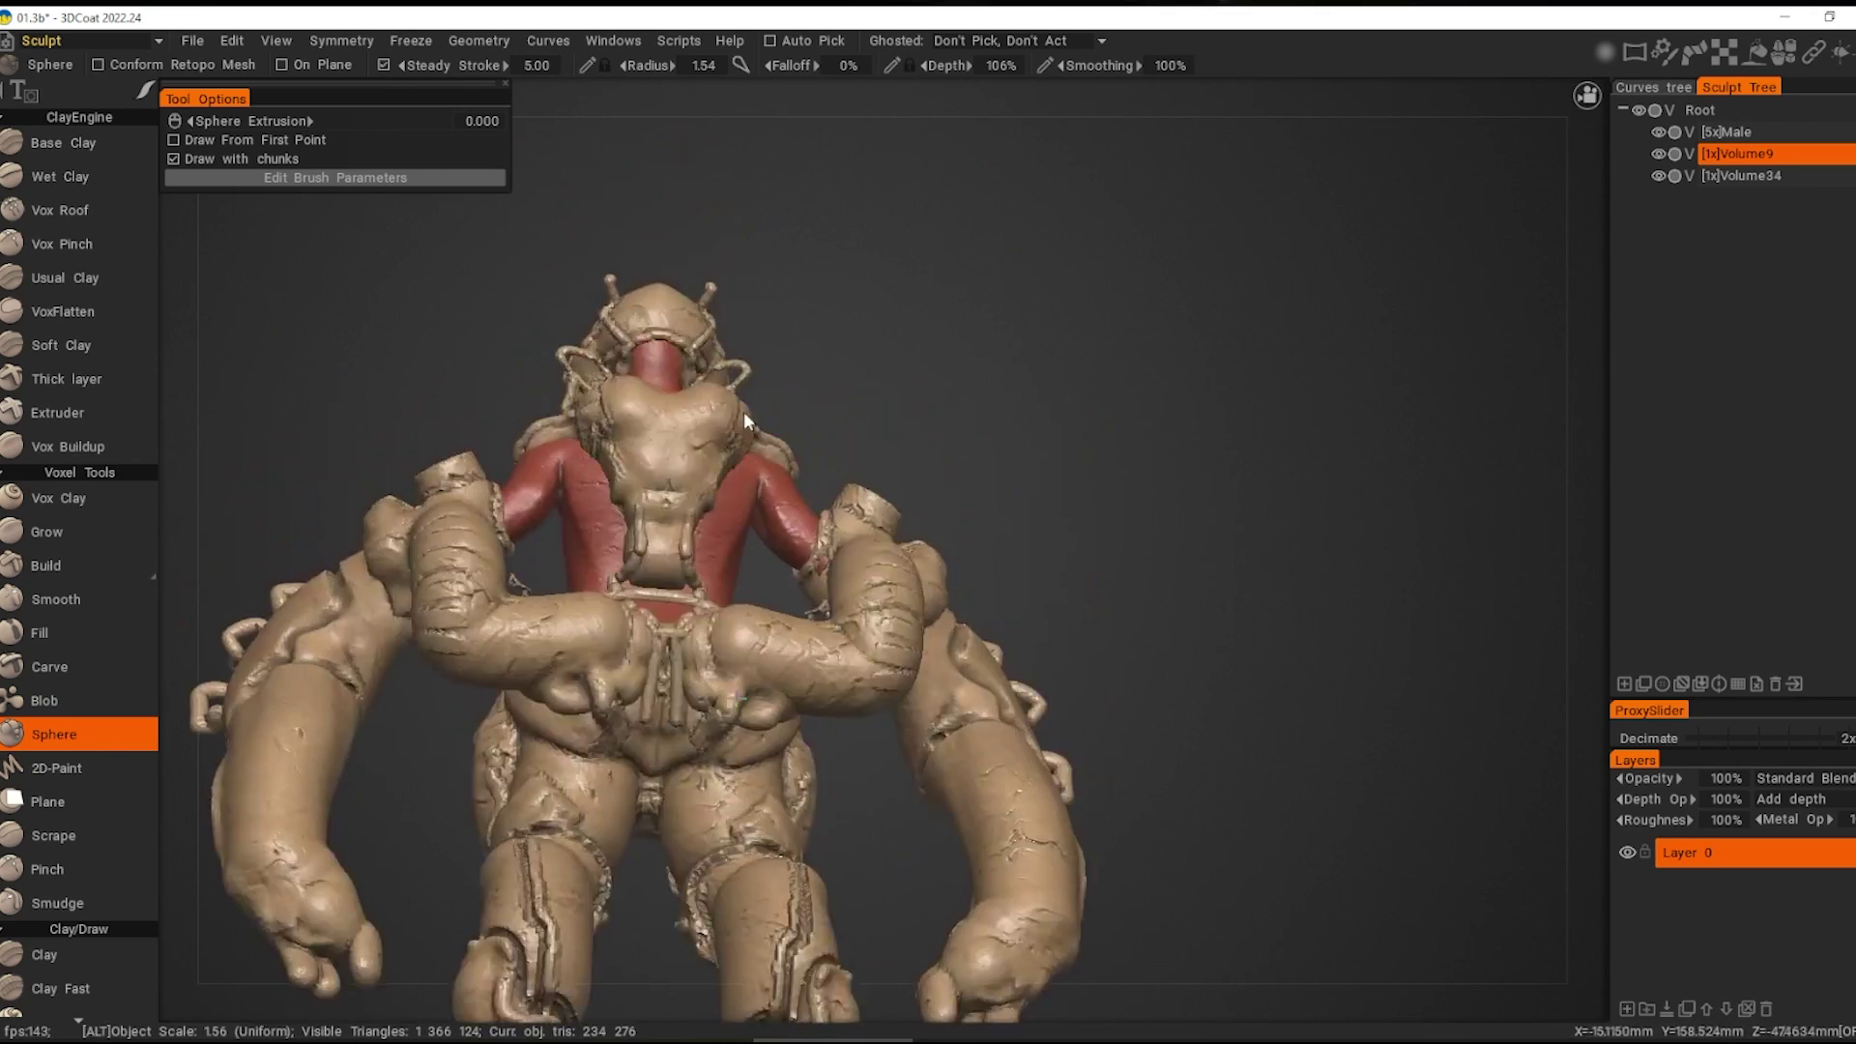
pyautogui.keyDown('alt'); pyautogui.moveTo(833, 794); pyautogui.dragTo(822, 710, button='right'); pyautogui.keyUp('alt')
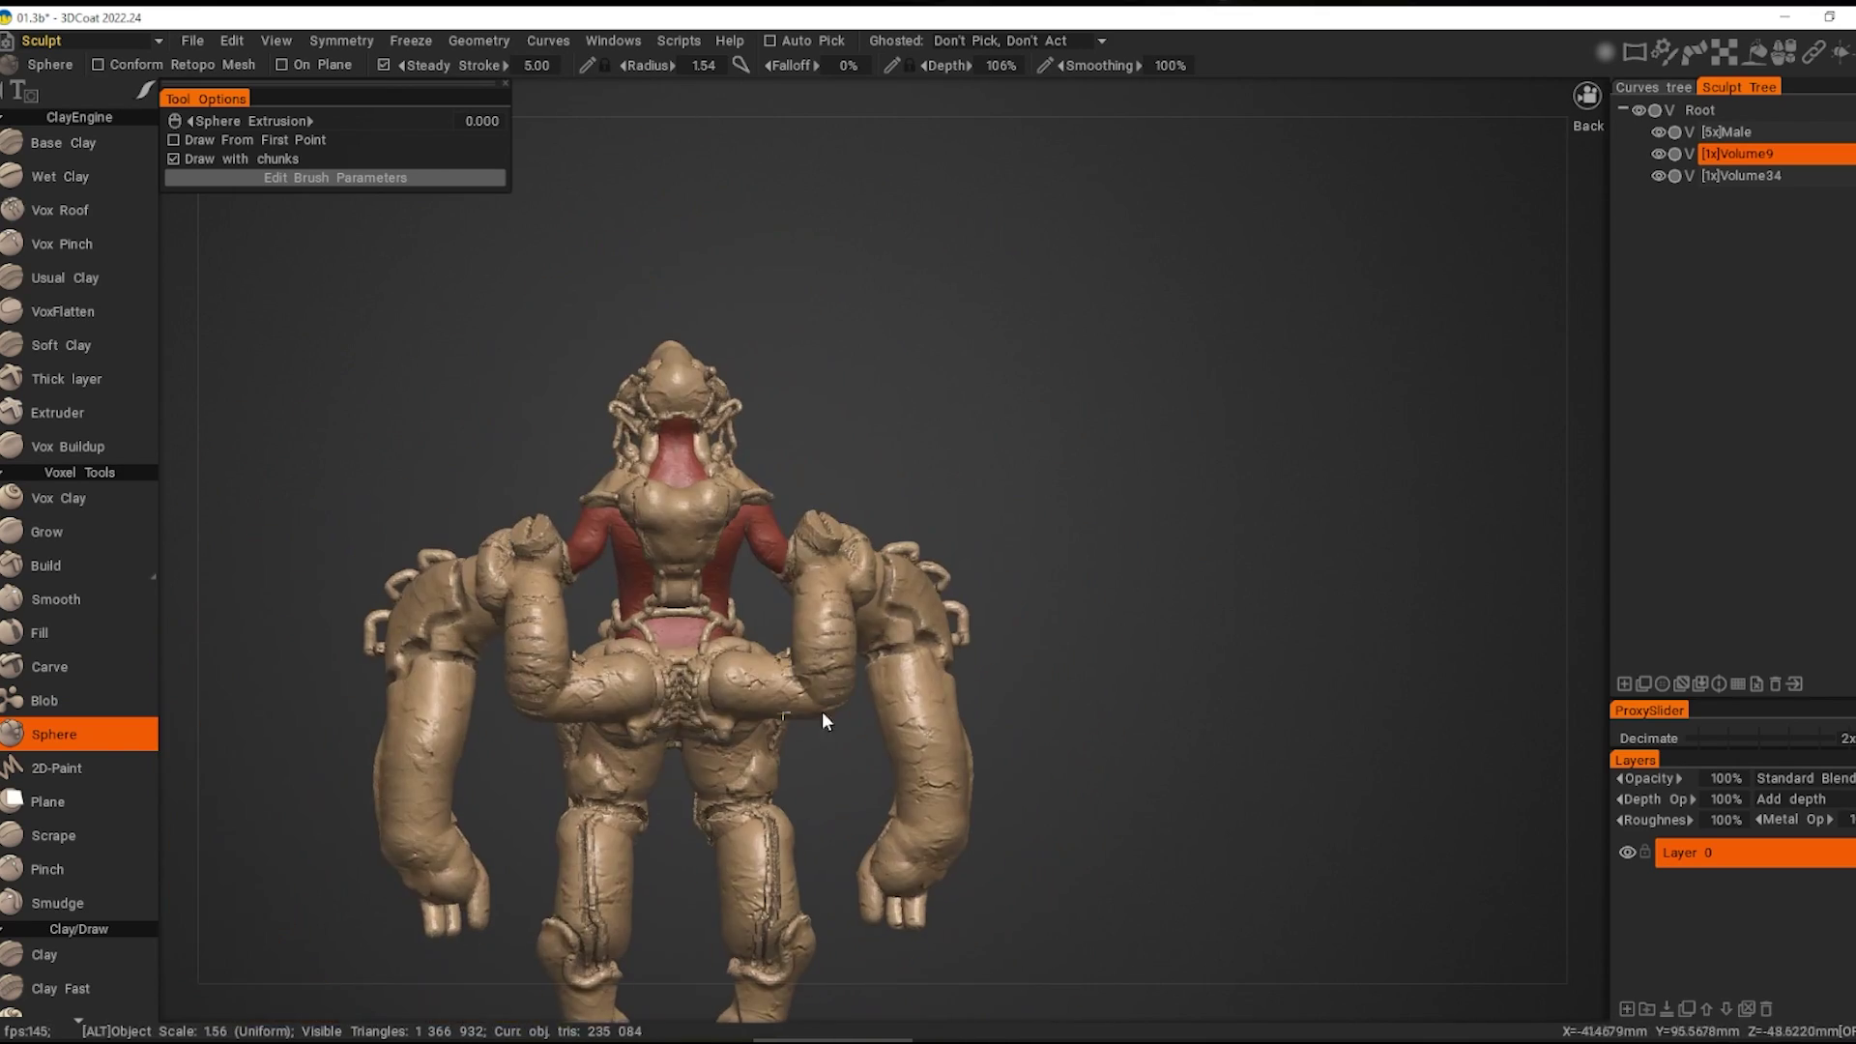
pyautogui.keyDown('alt'); pyautogui.moveTo(676, 735); pyautogui.dragTo(808, 834); pyautogui.keyUp('alt')
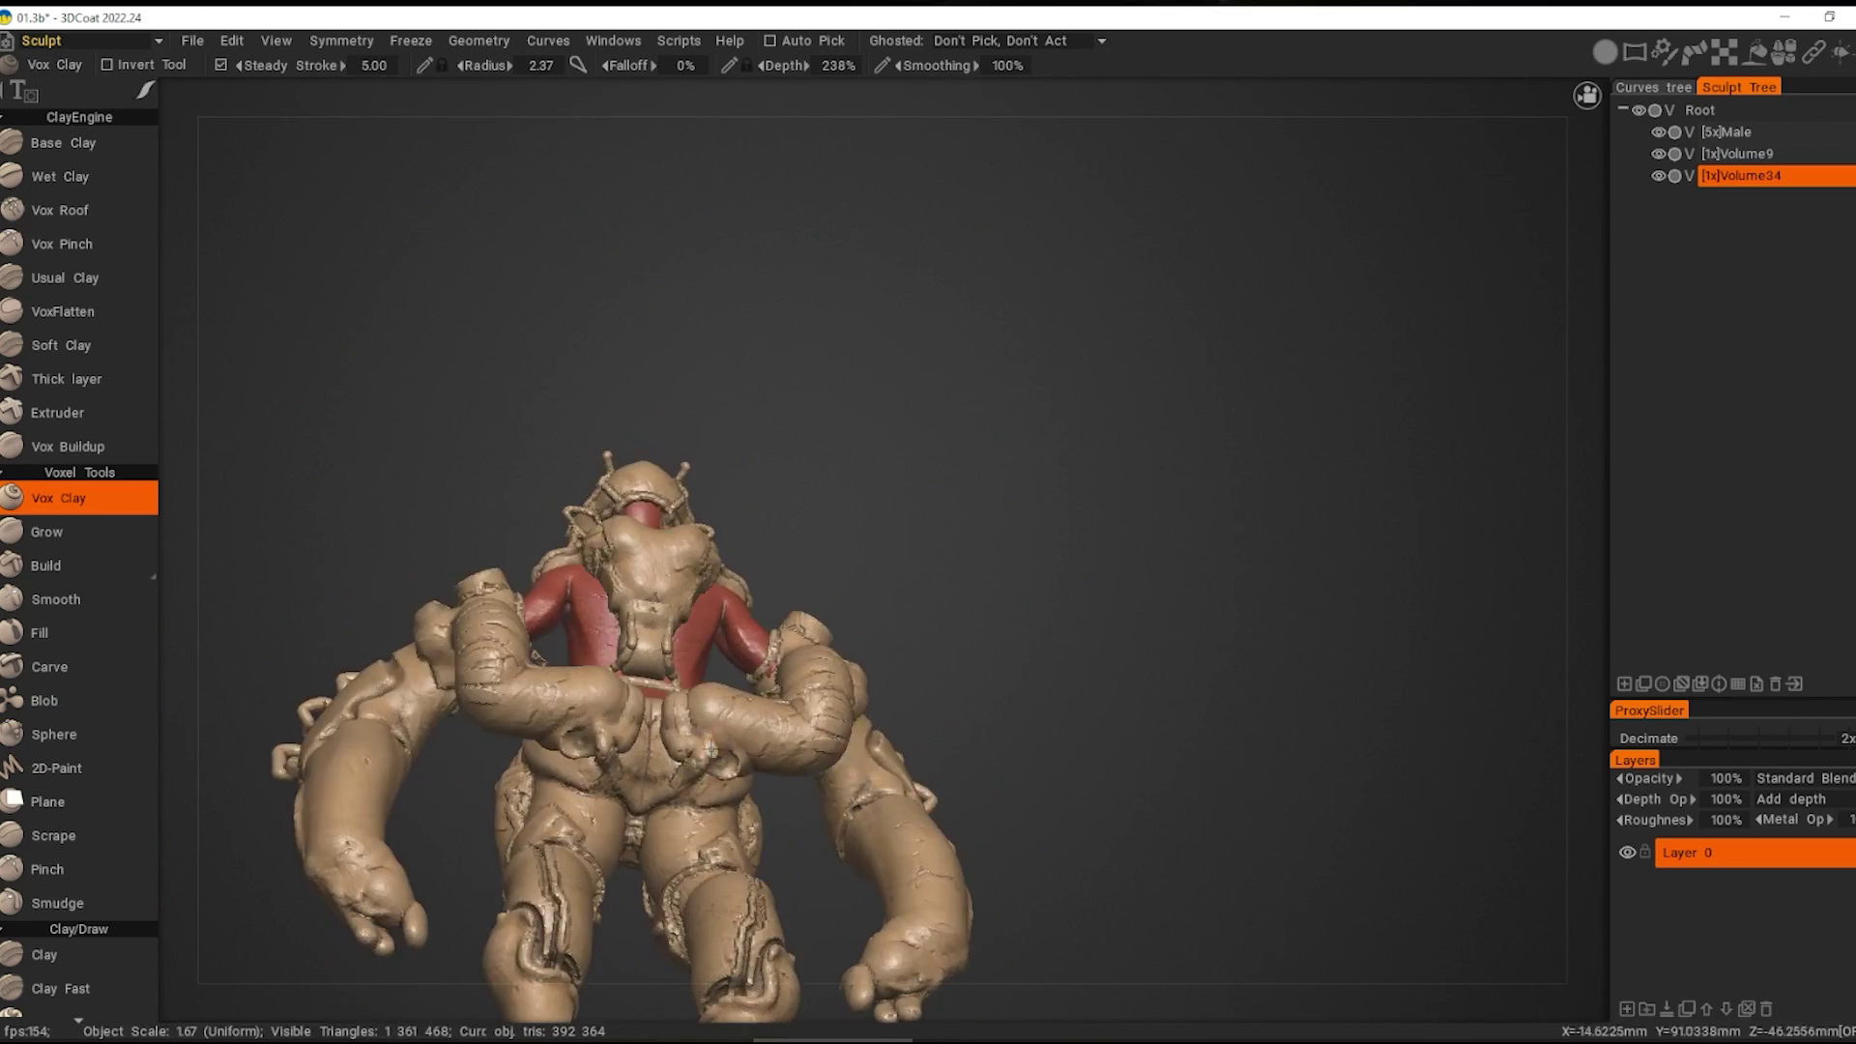
pyautogui.keyDown('alt'); pyautogui.moveTo(744, 720); pyautogui.dragTo(588, 591); pyautogui.keyUp('alt')
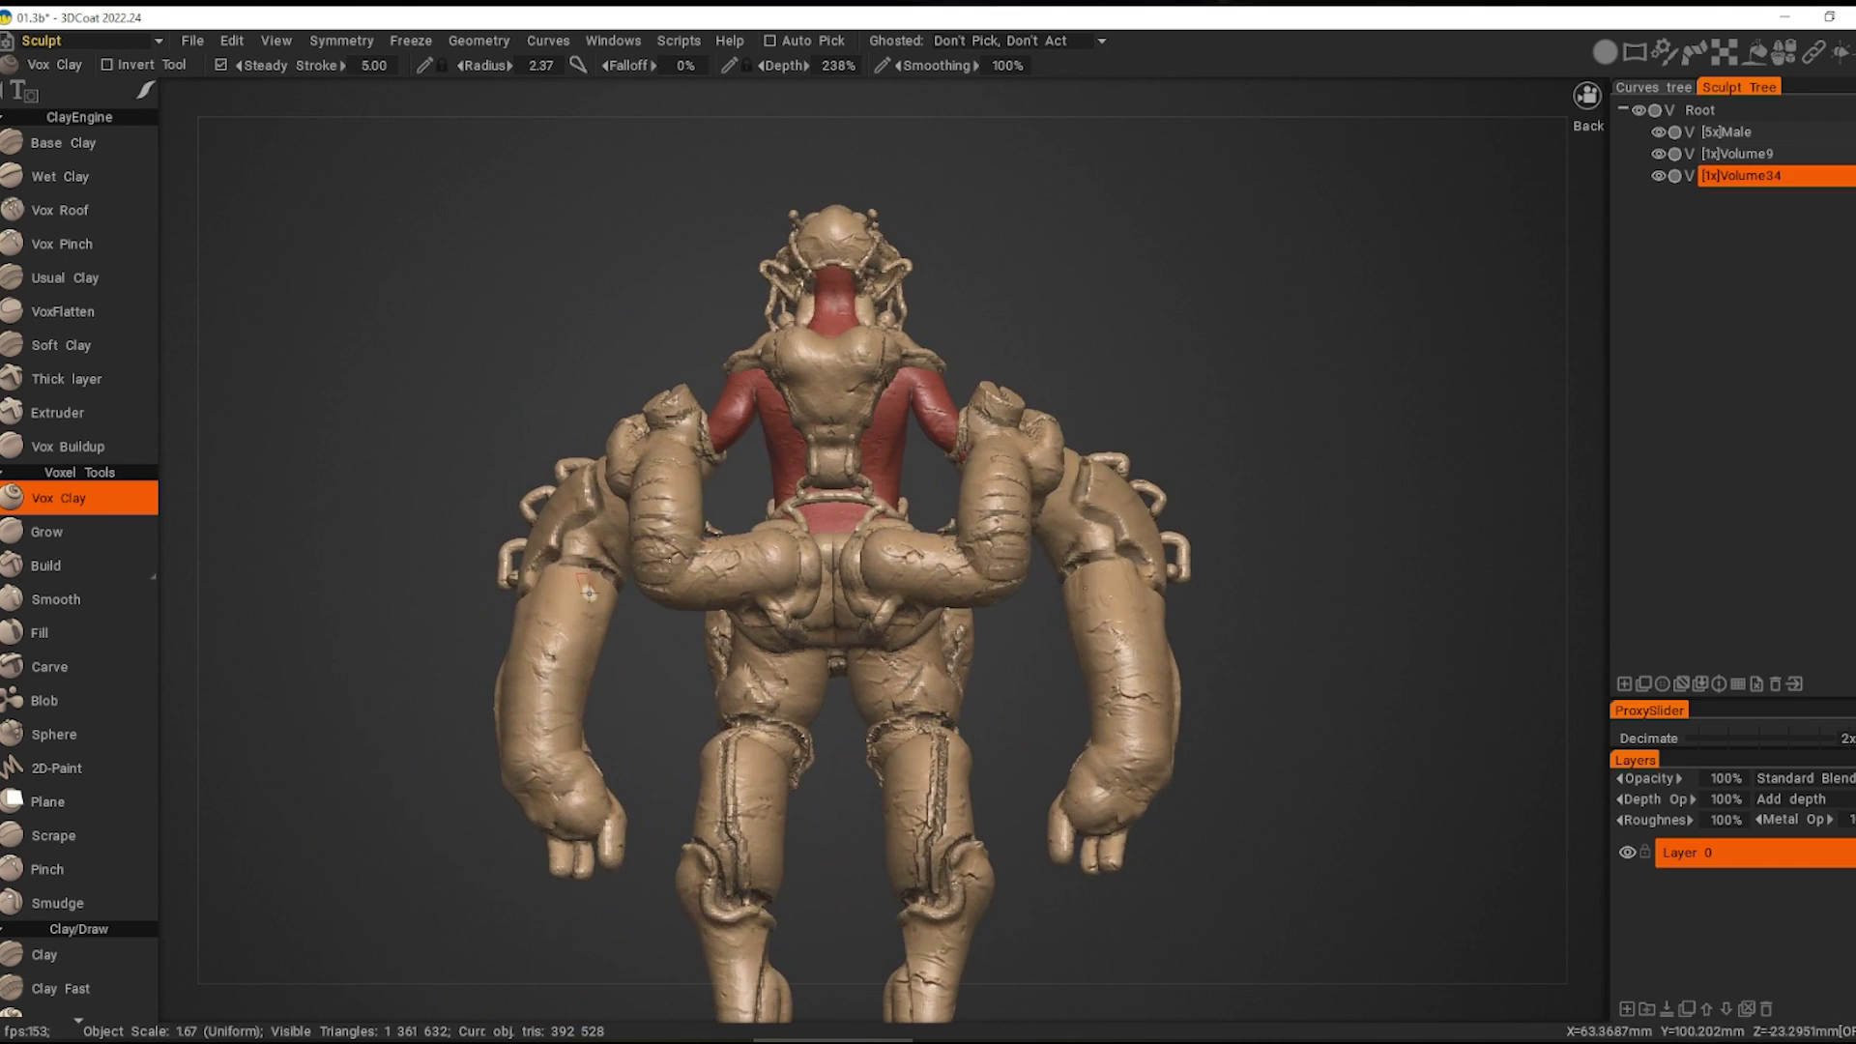
pyautogui.moveTo(564, 700)
pyautogui.keyDown('alt'); pyautogui.mouseDown()
pyautogui.moveTo(682, 563)
pyautogui.moveTo(1048, 766)
pyautogui.moveTo(629, 787)
pyautogui.moveTo(1123, 856)
pyautogui.mouseUp(); pyautogui.keyUp('alt')
pyautogui.keyDown('alt'); pyautogui.moveTo(1122, 856); pyautogui.dragTo(919, 592, button='right'); pyautogui.keyUp('alt')
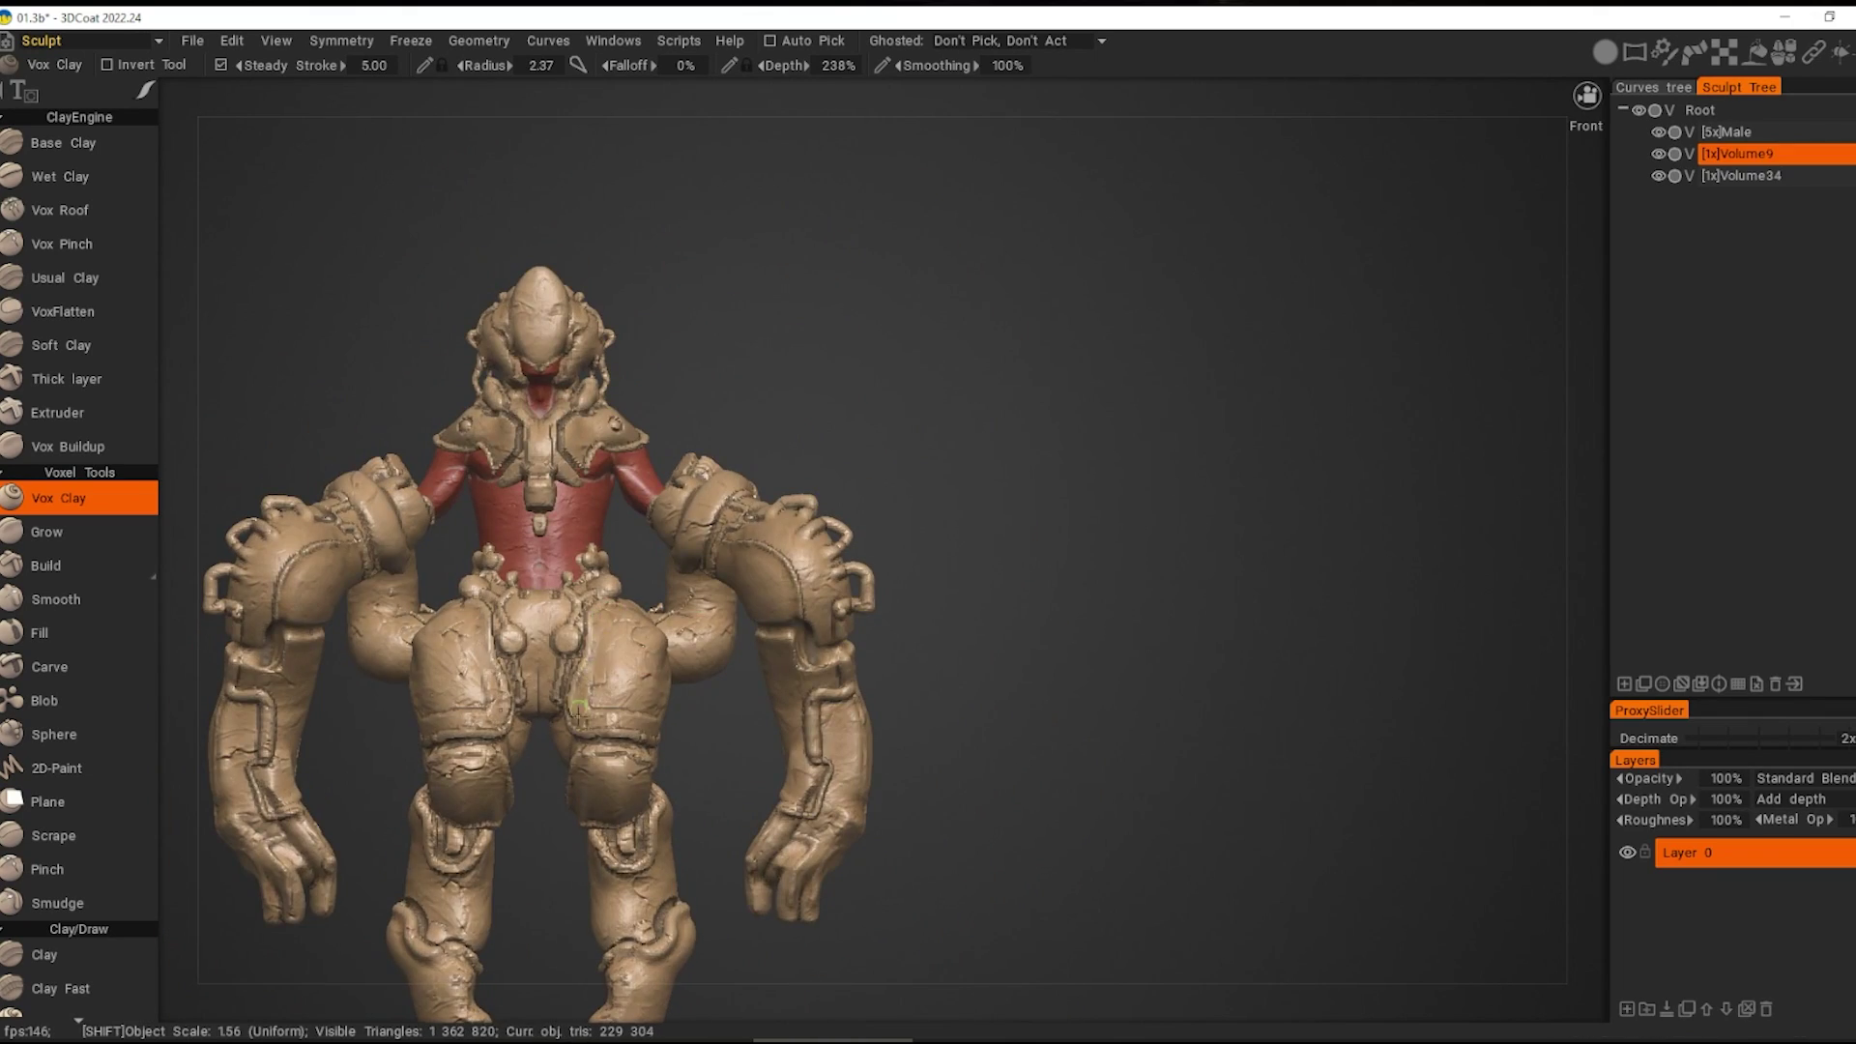
pyautogui.keyDown('alt'); pyautogui.moveTo(578, 709); pyautogui.dragTo(670, 740, button='right'); pyautogui.keyUp('alt')
pyautogui.keyDown('alt'); pyautogui.moveTo(671, 740); pyautogui.dragTo(831, 715); pyautogui.keyUp('alt')
pyautogui.keyDown('alt'); pyautogui.moveTo(831, 715); pyautogui.dragTo(944, 700, button='right'); pyautogui.keyUp('alt')
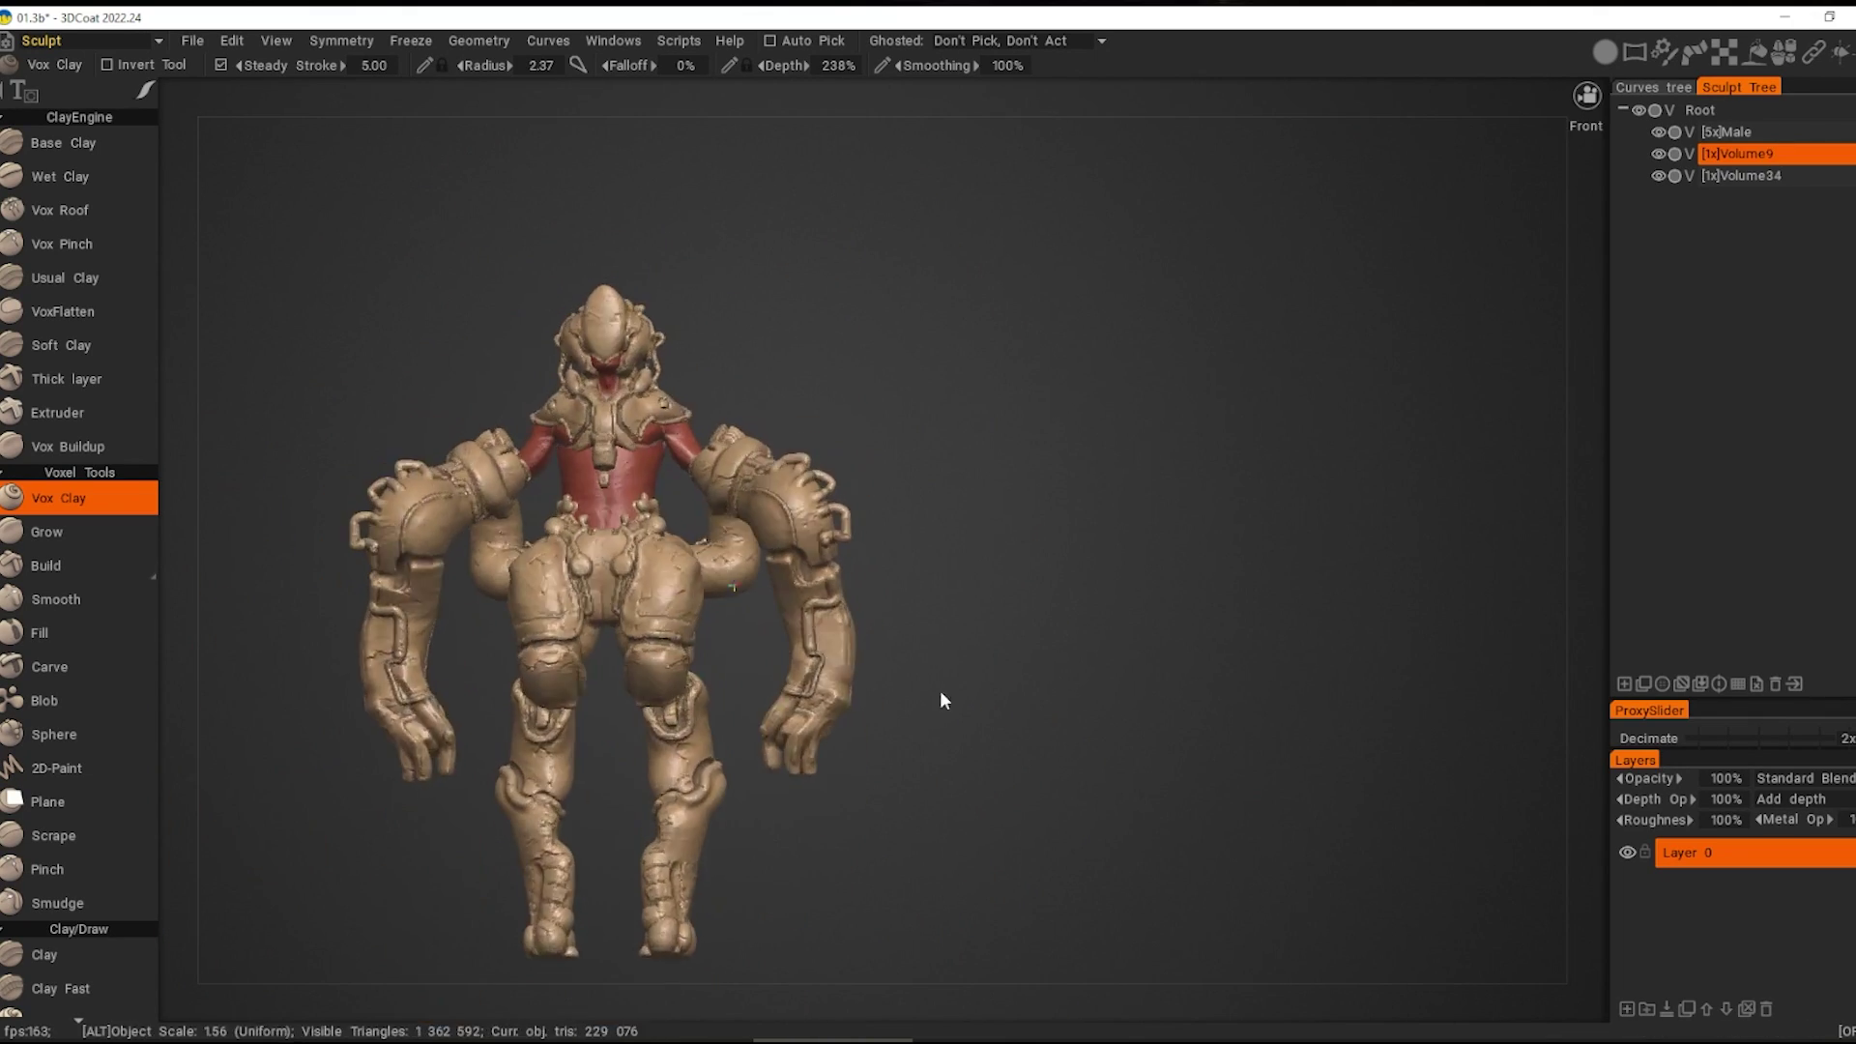
pyautogui.moveTo(945, 700)
pyautogui.keyDown('alt'); pyautogui.mouseDown()
pyautogui.moveTo(1110, 690)
pyautogui.moveTo(257, 523)
pyautogui.mouseUp(); pyautogui.keyUp('alt')
pyautogui.keyDown('alt'); pyautogui.moveTo(685, 682); pyautogui.dragTo(745, 633); pyautogui.keyUp('alt')
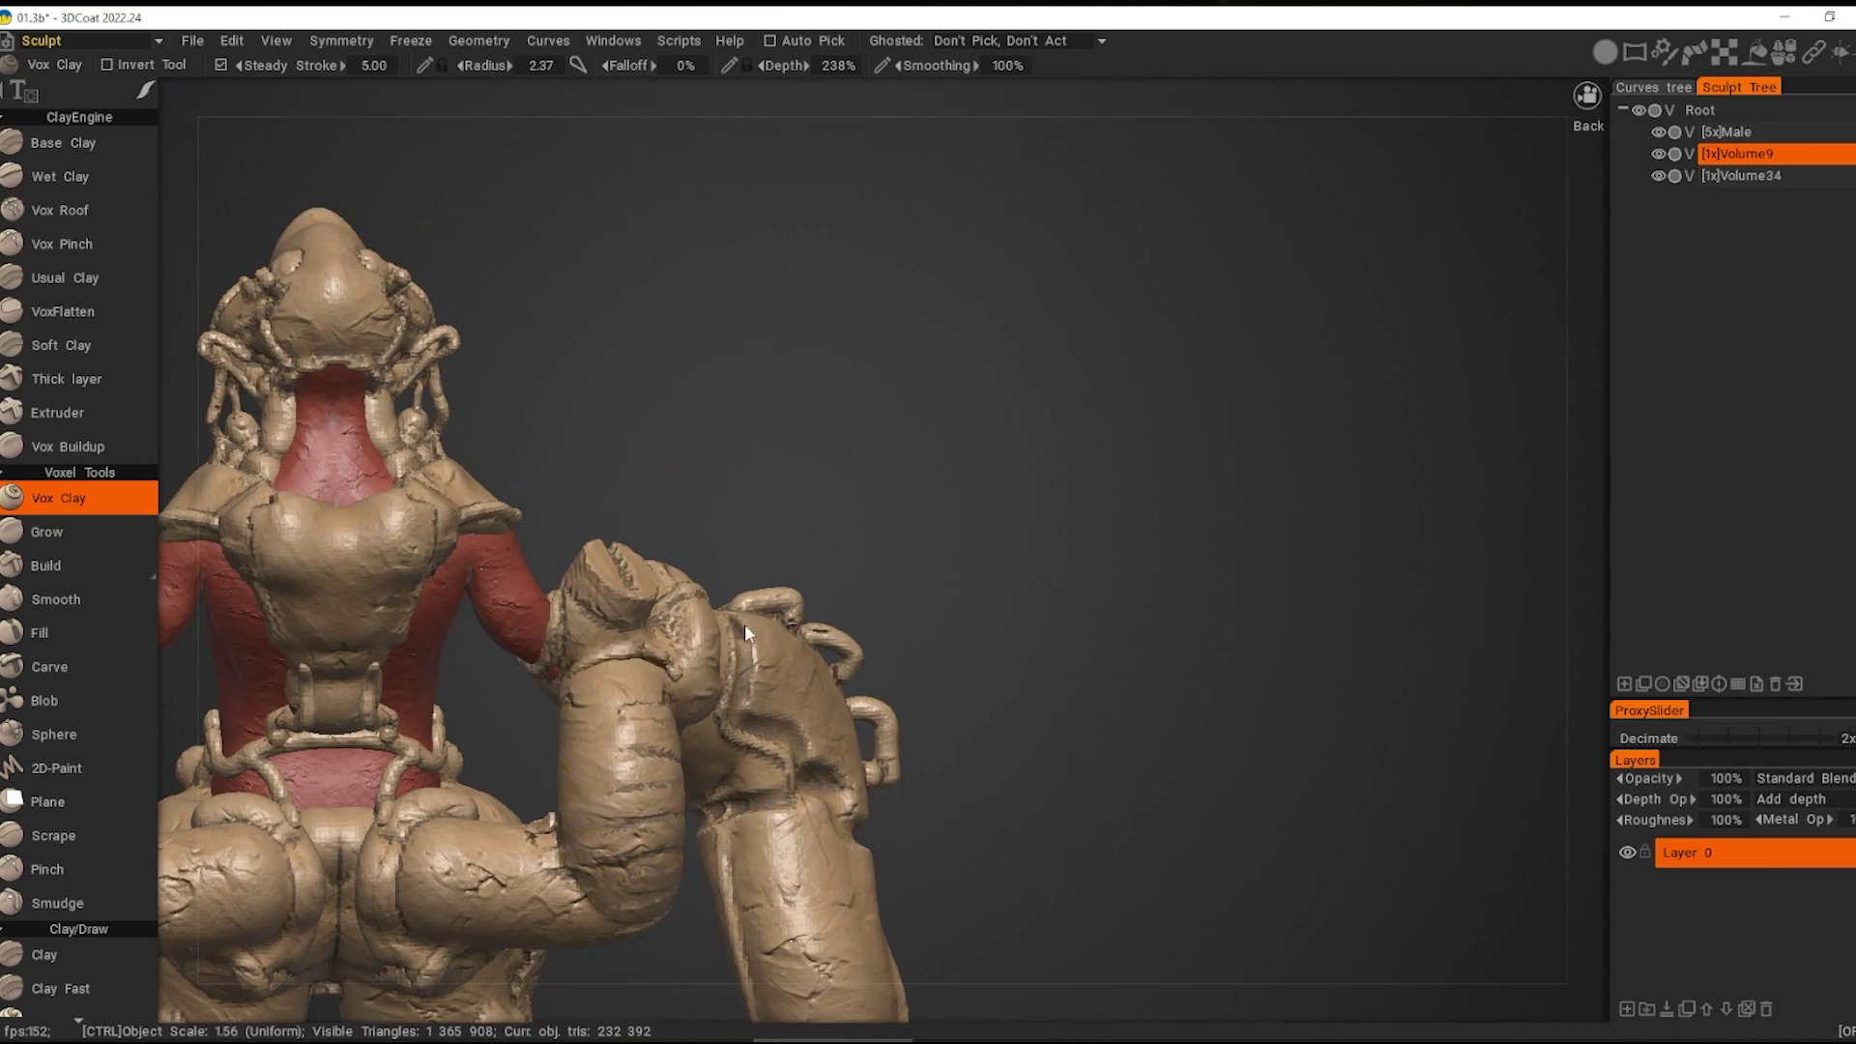
pyautogui.moveTo(600, 657)
pyautogui.keyDown('alt'); pyautogui.mouseDown()
pyautogui.moveTo(837, 674)
pyautogui.moveTo(584, 687)
pyautogui.moveTo(426, 669)
pyautogui.moveTo(890, 622)
pyautogui.moveTo(790, 735)
pyautogui.moveTo(1237, 631)
pyautogui.moveTo(1095, 650)
pyautogui.moveTo(1226, 691)
pyautogui.moveTo(1255, 805)
pyautogui.moveTo(1222, 727)
pyautogui.moveTo(1141, 741)
pyautogui.mouseUp(); pyautogui.keyUp('alt')
pyautogui.hotkey('ctrl', 'r')
pyautogui.click(87, 40)
# Step: Hide the first creature's volume and resample the Volume10 torso to 5,000 polygons
pyautogui.click(39, 140)
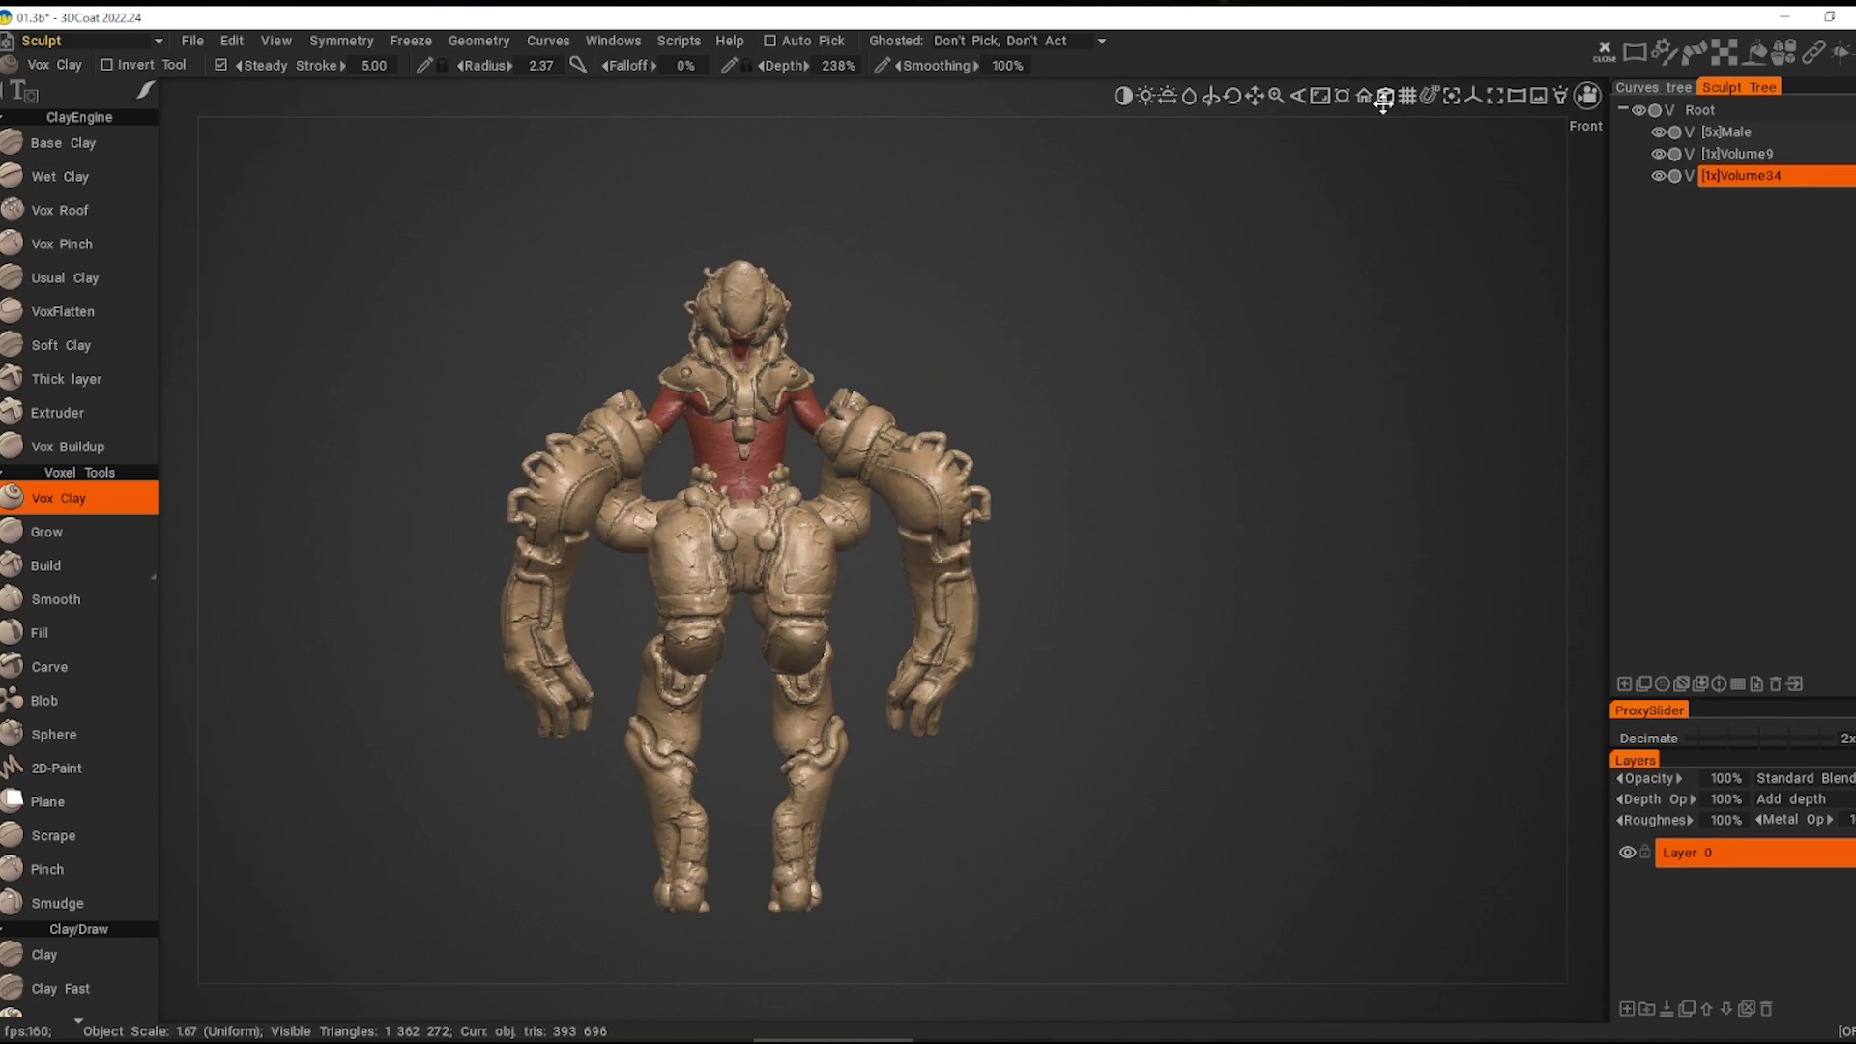
pyautogui.click(1657, 154)
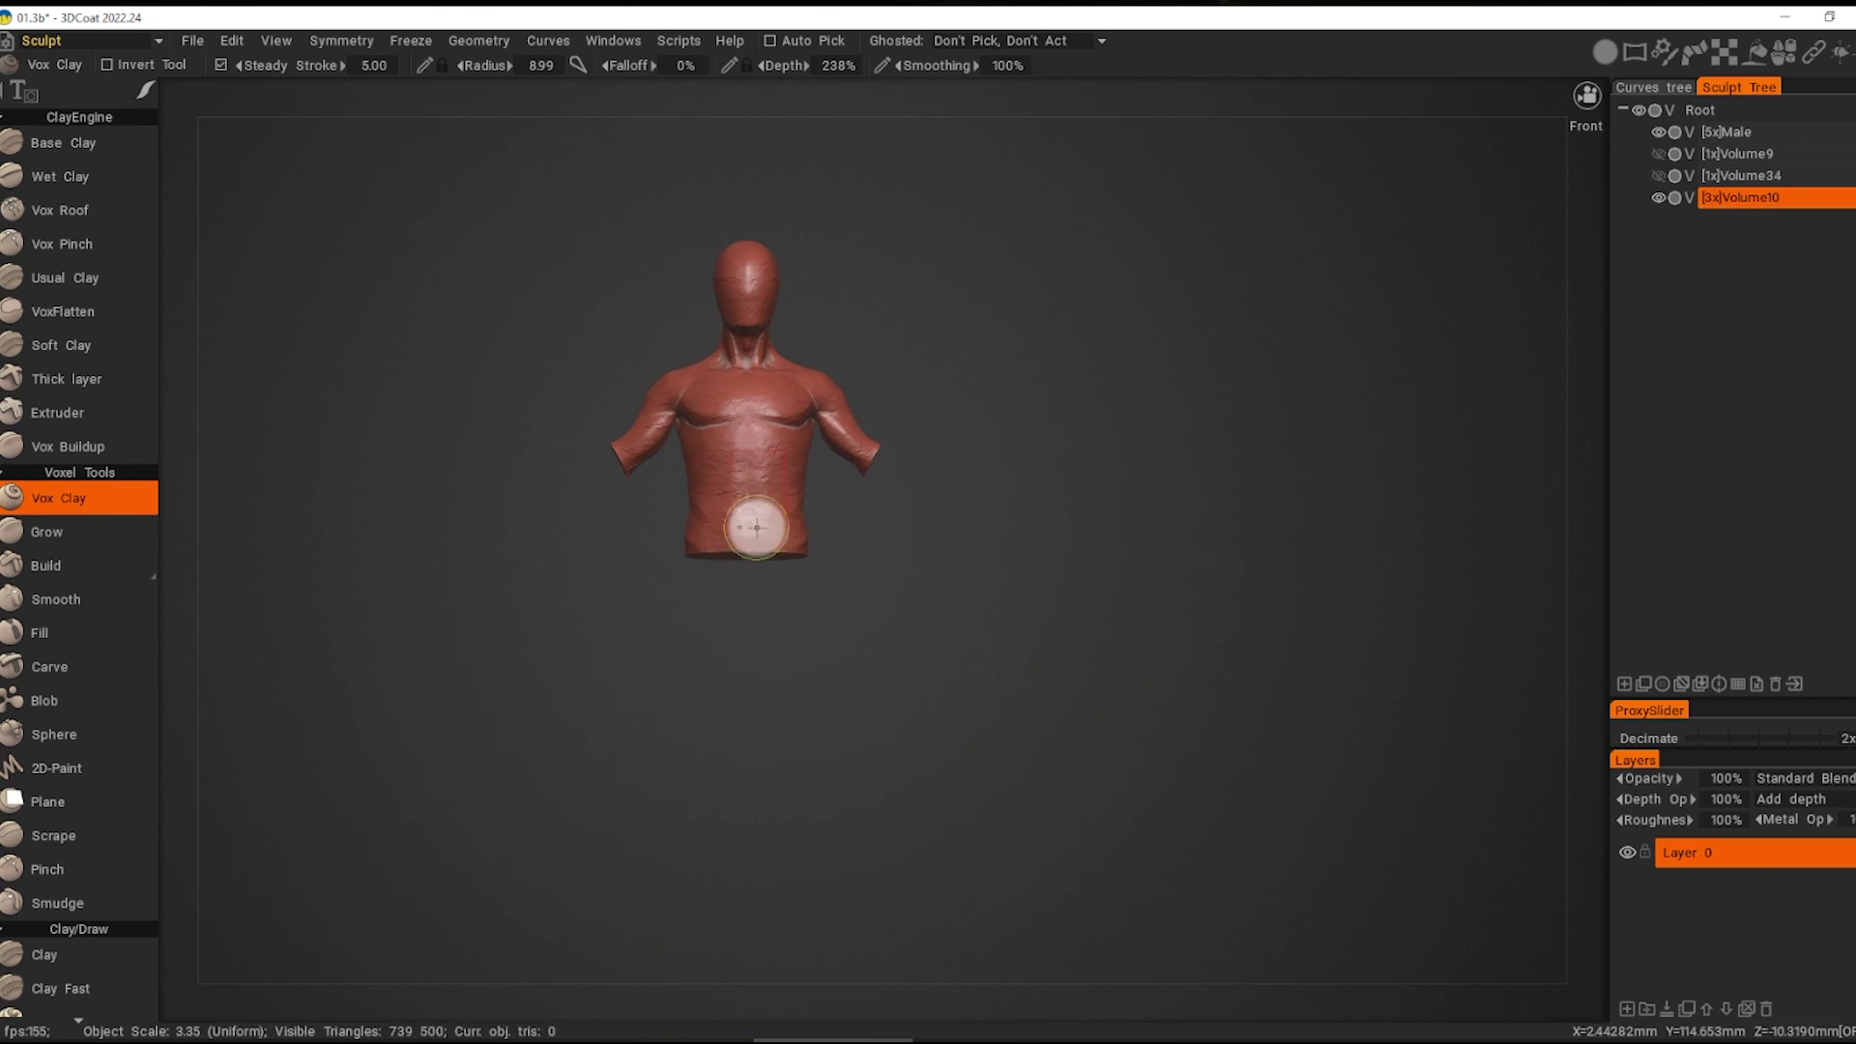
pyautogui.hotkey('ctrl', 'shift', 'r')
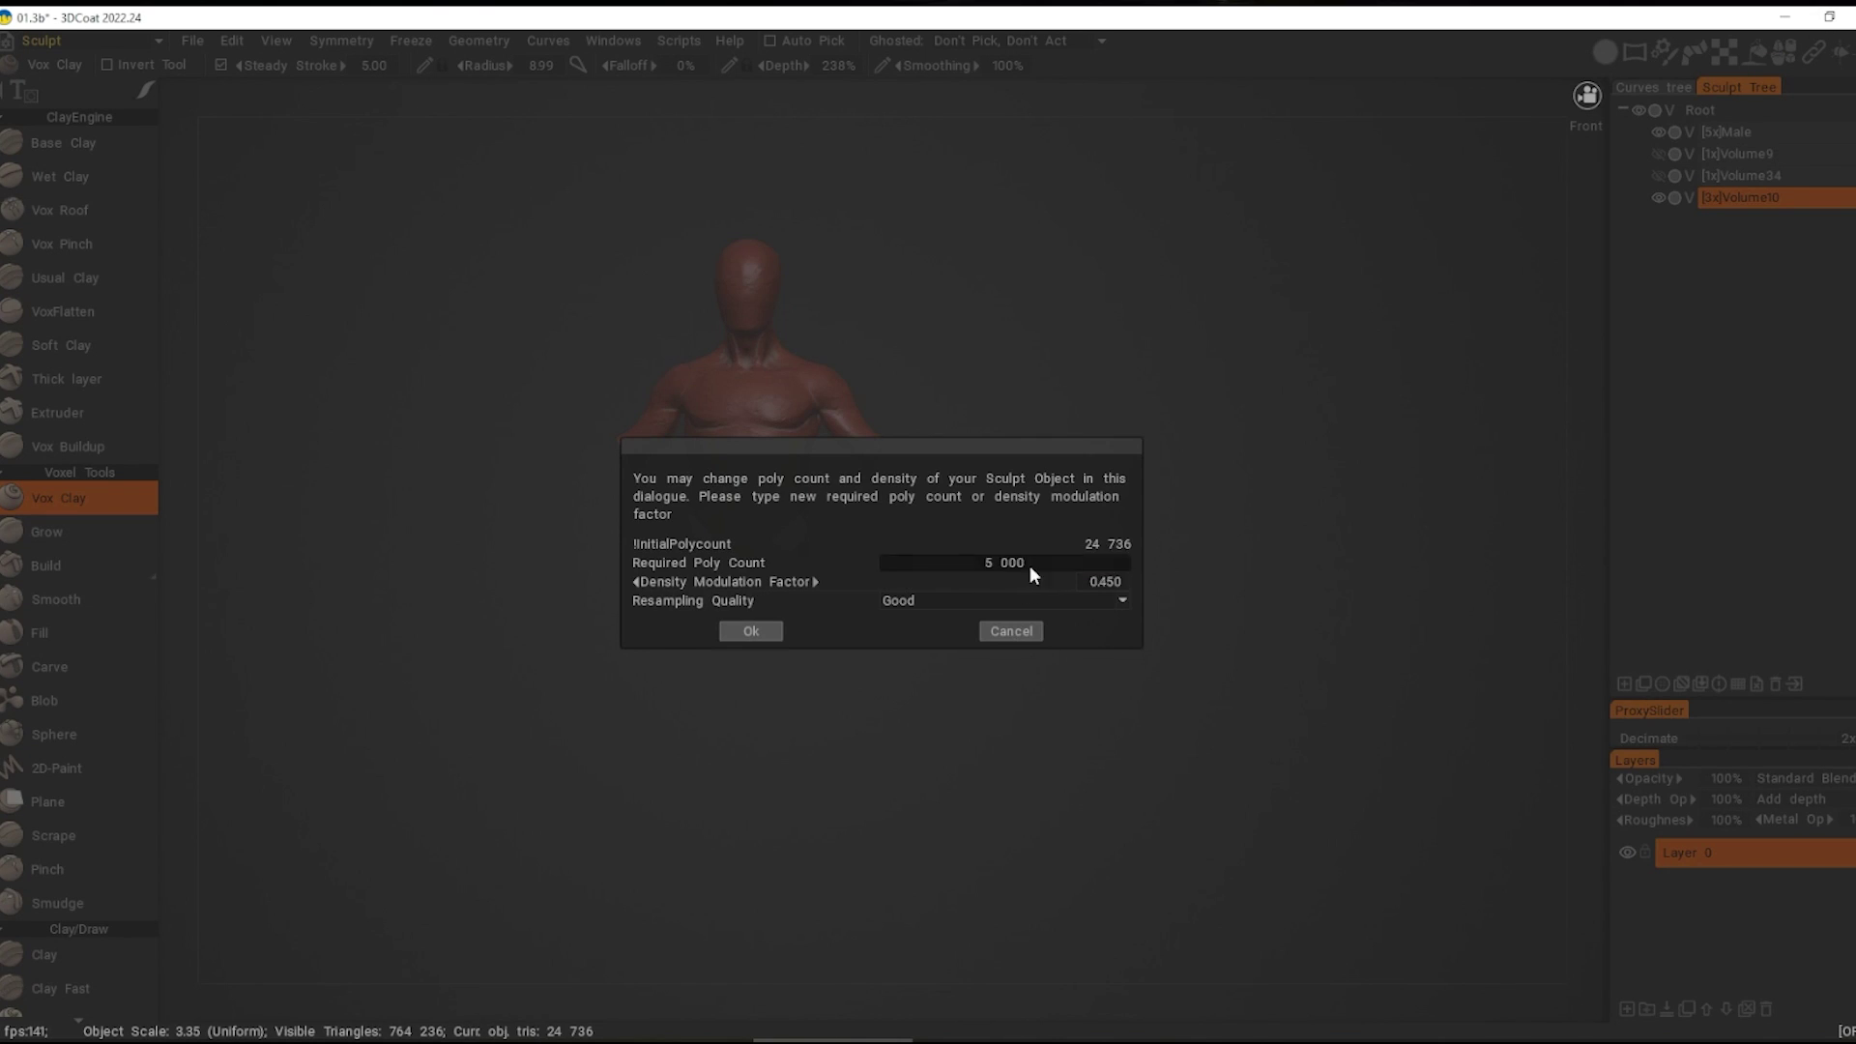
pyautogui.press('Return')
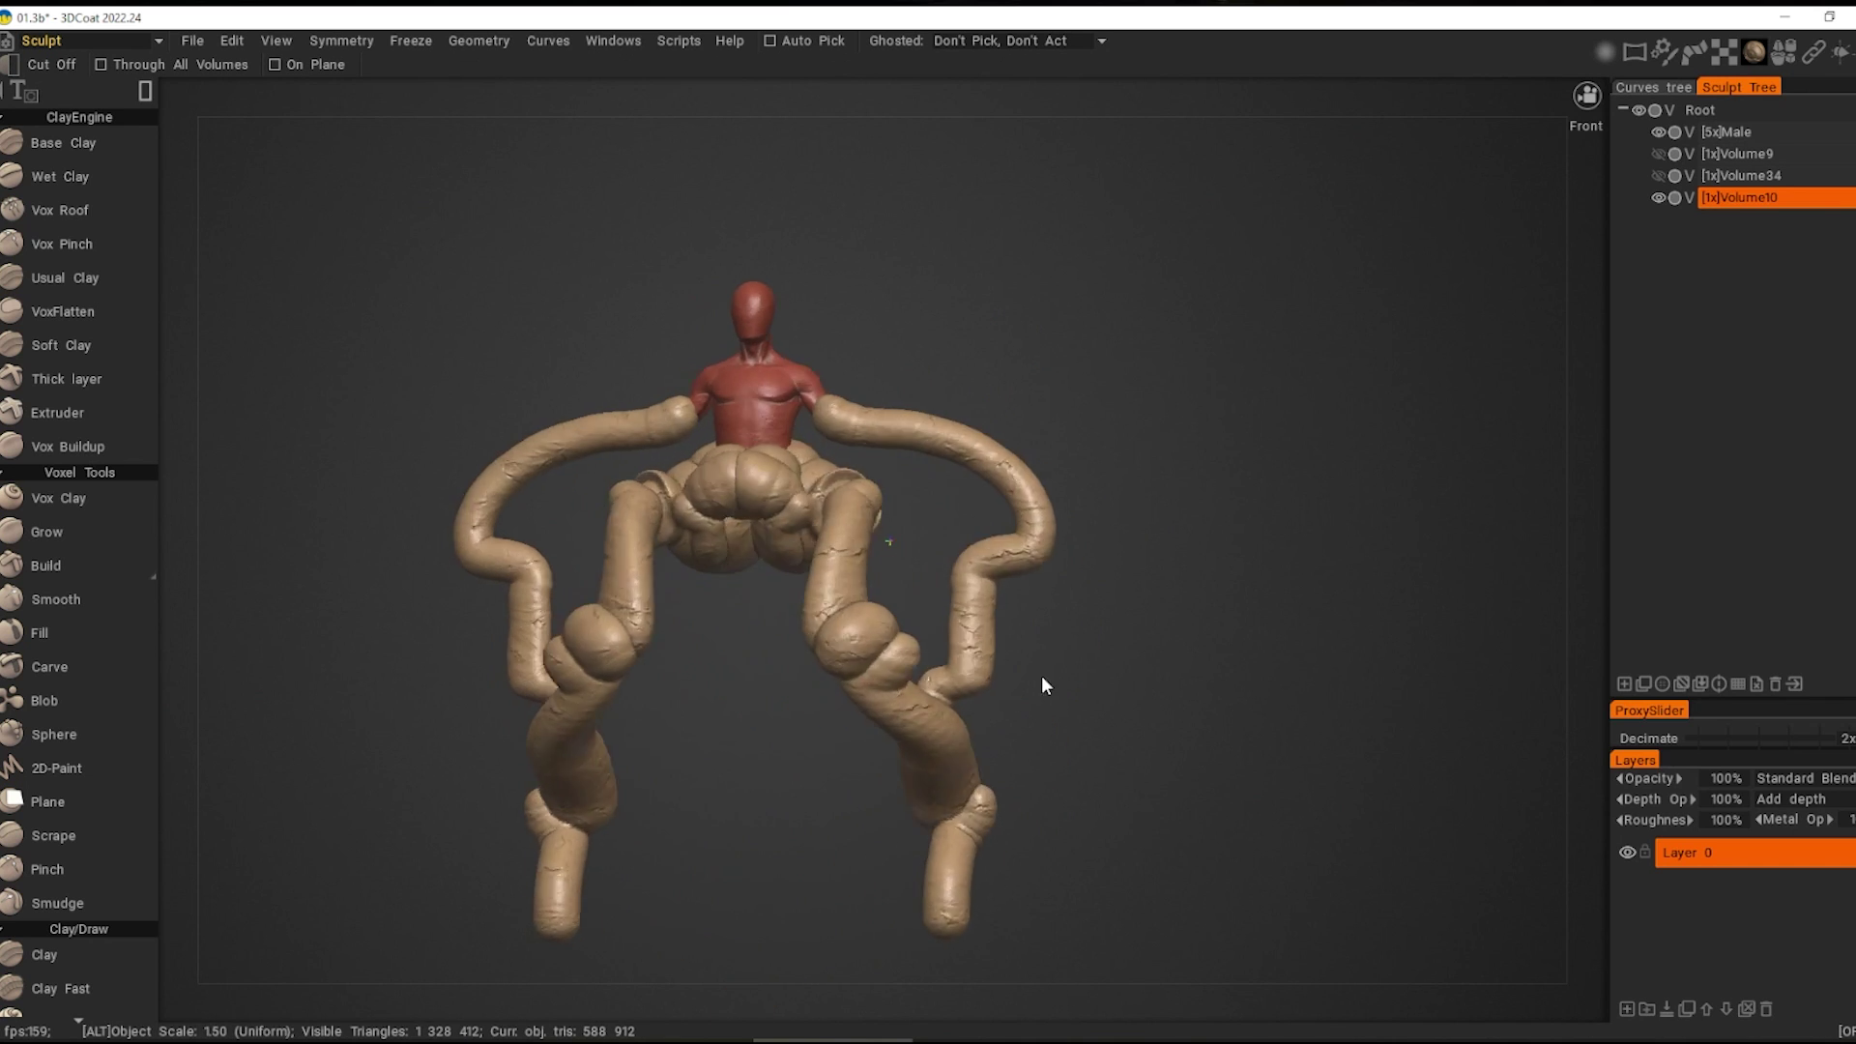
# Step: Try the Inflate and split tools while orbiting, then select the main Volume10 object
pyautogui.moveTo(907, 683); pyautogui.dragTo(908, 682)
pyautogui.keyDown('alt'); pyautogui.moveTo(909, 682); pyautogui.dragTo(1055, 674); pyautogui.keyUp('alt')
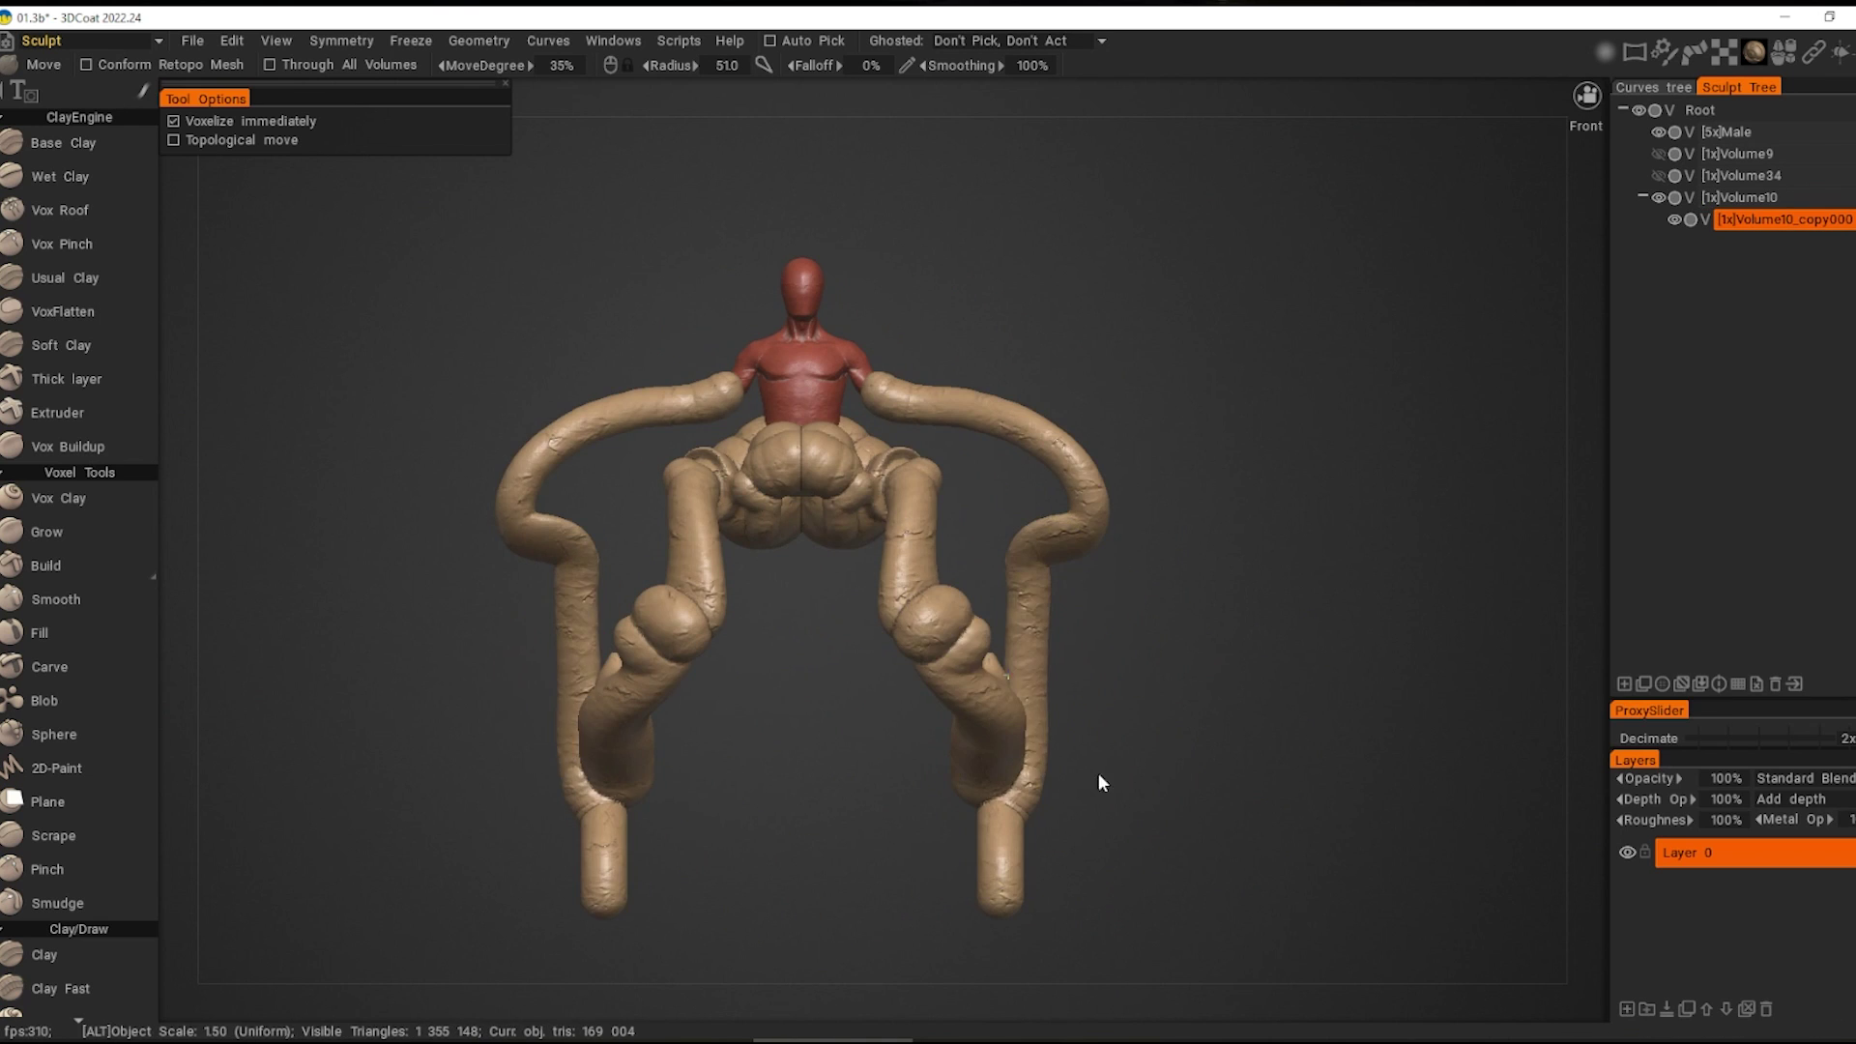
pyautogui.moveTo(1098, 773); pyautogui.dragTo(1053, 640)
pyautogui.press('space')
pyautogui.click(1041, 396)
pyautogui.moveTo(1041, 397); pyautogui.dragTo(940, 614)
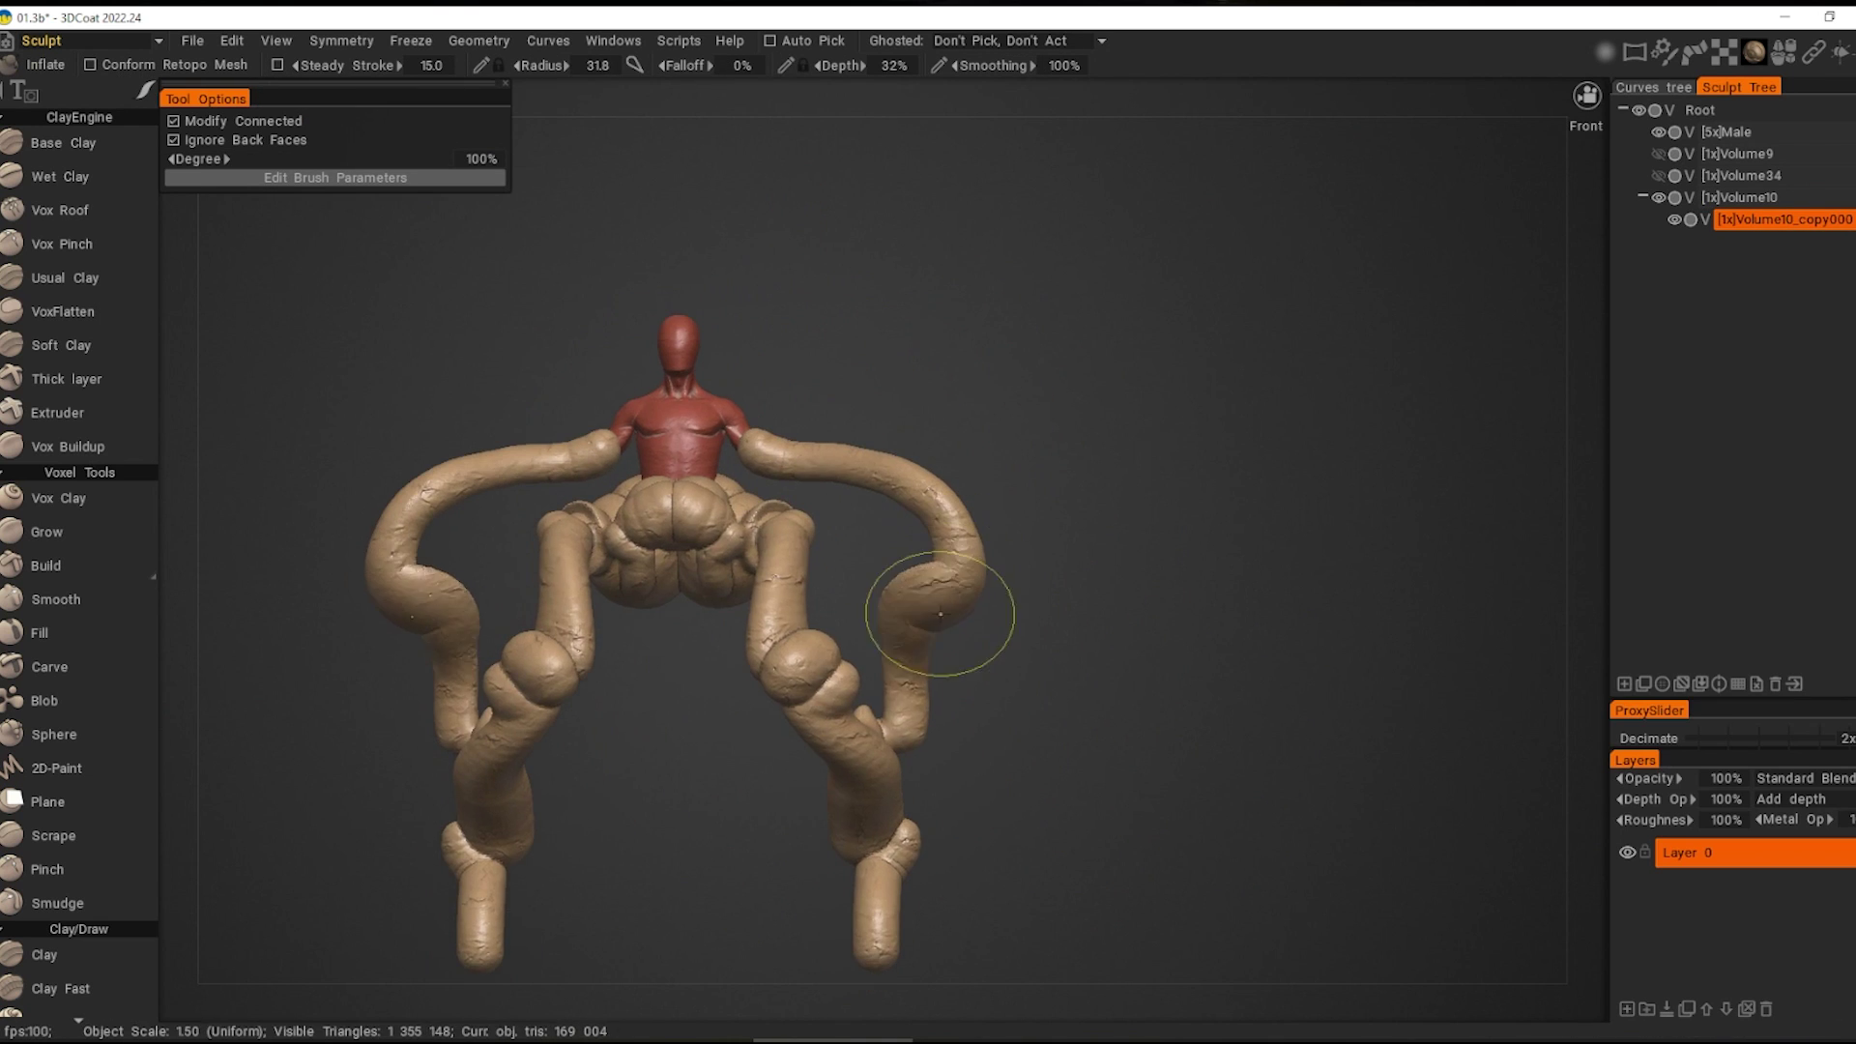
pyautogui.moveTo(1004, 559)
pyautogui.mouseDown()
pyautogui.moveTo(1106, 619)
pyautogui.moveTo(1006, 627)
pyautogui.moveTo(1000, 696)
pyautogui.moveTo(965, 649)
pyautogui.moveTo(811, 607)
pyautogui.moveTo(744, 613)
pyautogui.mouseUp()
pyautogui.press('space')
pyautogui.click(902, 614)
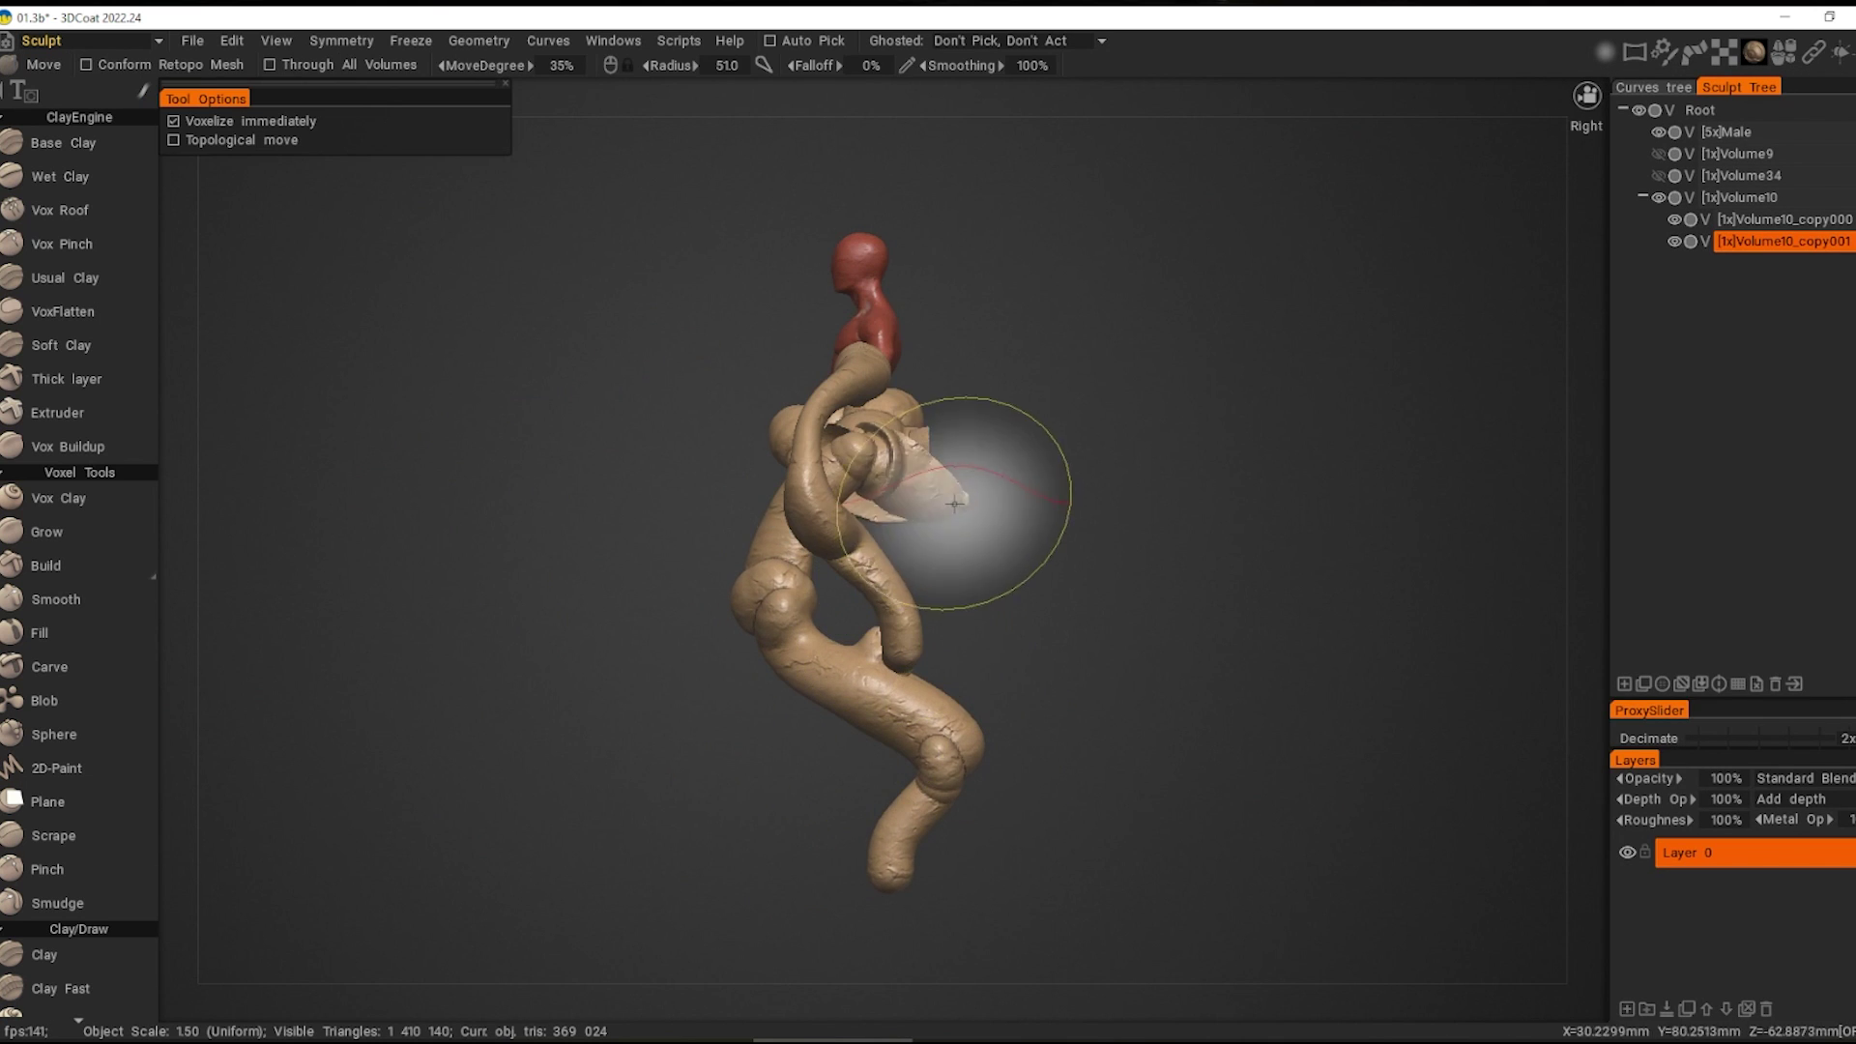
# Step: Reshape the right leg over a wide area and cut away part of the model
pyautogui.moveTo(955, 503)
pyautogui.keyDown('alt'); pyautogui.mouseDown()
pyautogui.moveTo(1402, 560)
pyautogui.moveTo(1141, 506)
pyautogui.moveTo(1100, 568)
pyautogui.mouseUp(); pyautogui.keyUp('alt')
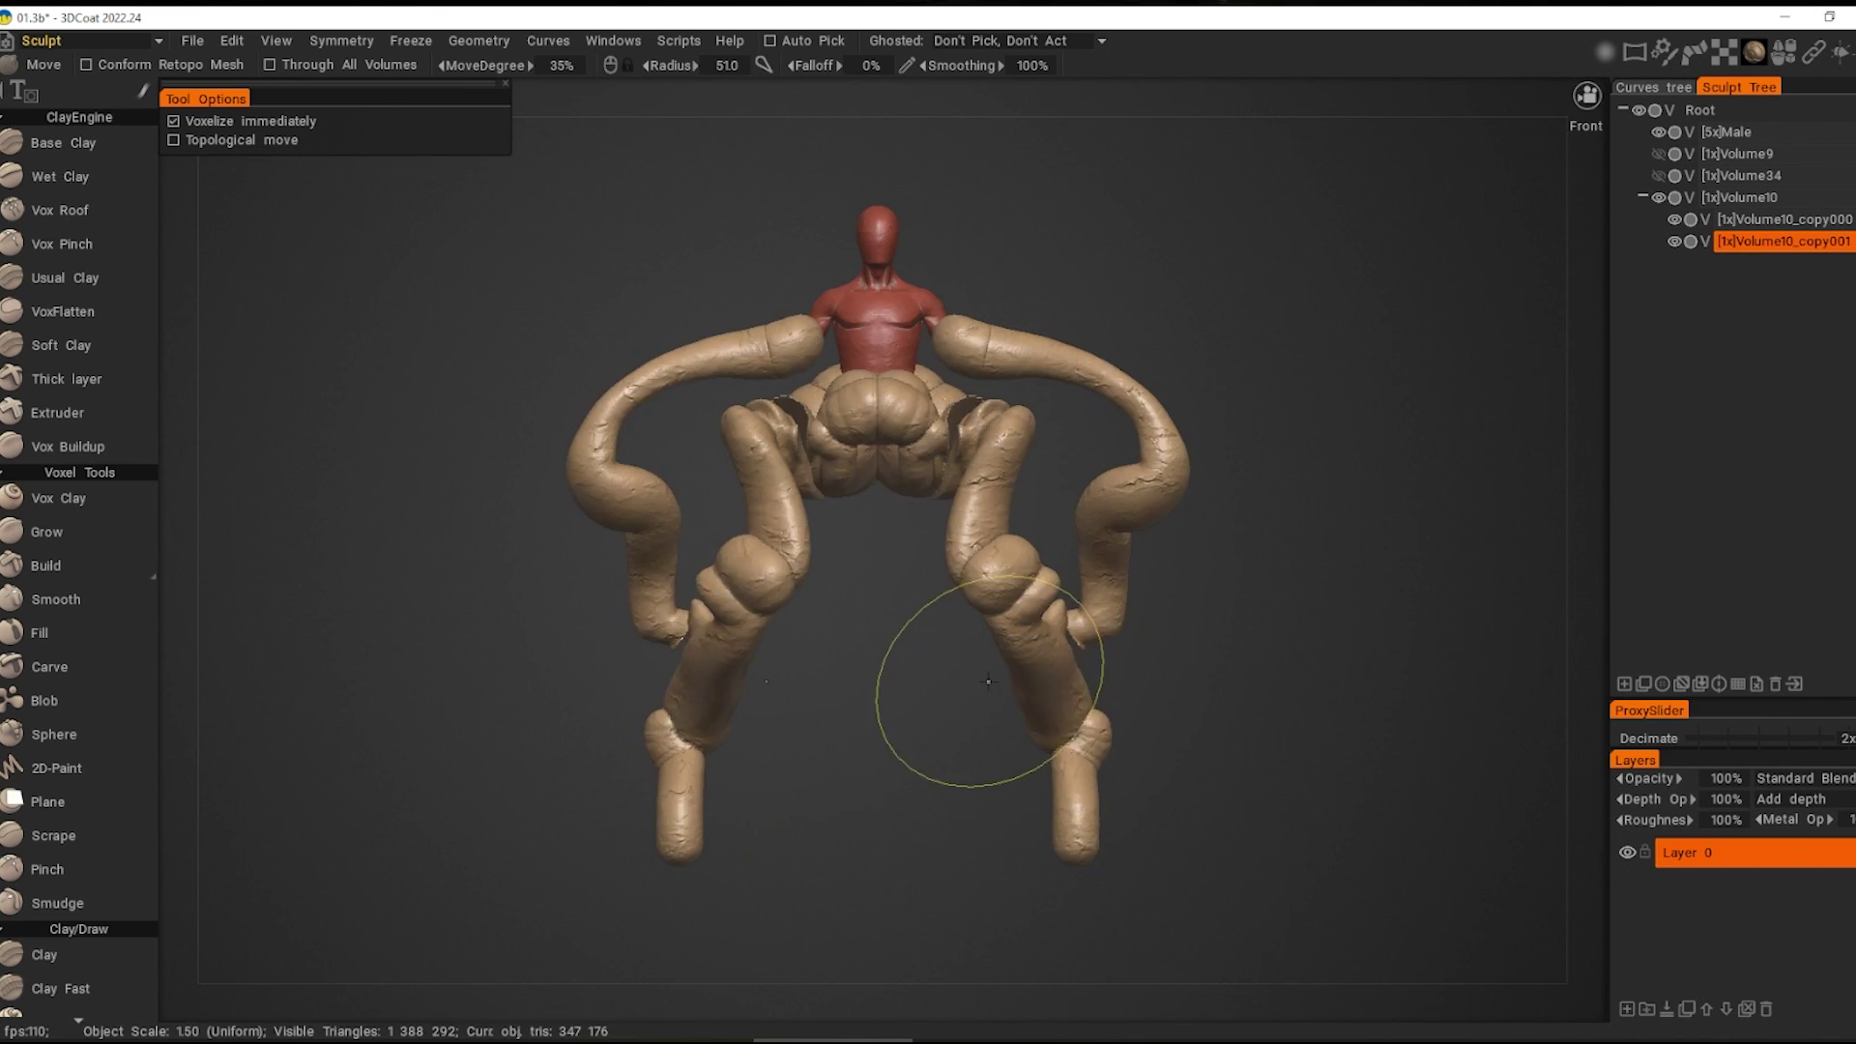
pyautogui.moveTo(987, 682)
pyautogui.keyDown('alt'); pyautogui.mouseDown()
pyautogui.moveTo(1189, 756)
pyautogui.moveTo(1167, 709)
pyautogui.mouseUp(); pyautogui.keyUp('alt')
pyautogui.moveTo(1383, 609)
pyautogui.keyDown('alt'); pyautogui.mouseDown()
pyautogui.moveTo(892, 461)
pyautogui.moveTo(1044, 636)
pyautogui.moveTo(970, 609)
pyautogui.mouseUp(); pyautogui.keyUp('alt')
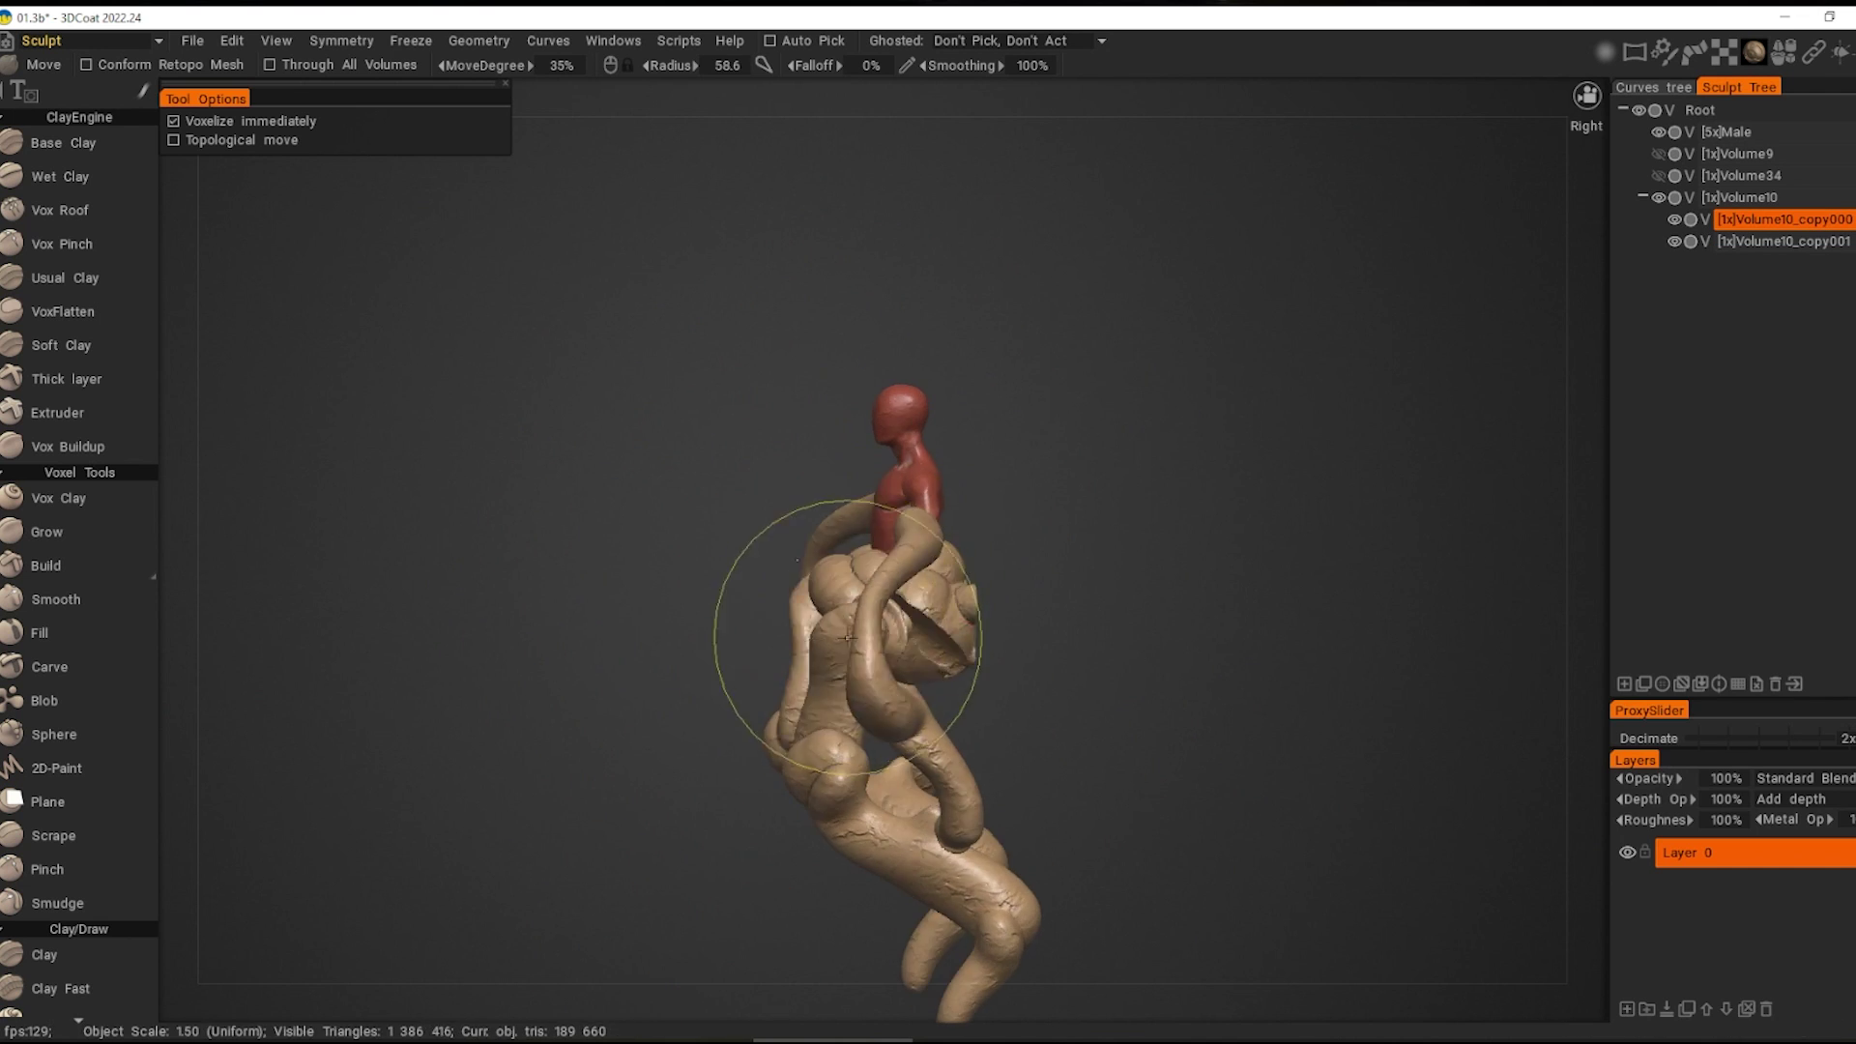
pyautogui.moveTo(847, 637)
pyautogui.keyDown('alt'); pyautogui.mouseDown()
pyautogui.moveTo(1180, 600)
pyautogui.moveTo(1002, 723)
pyautogui.mouseUp(); pyautogui.keyUp('alt')
pyautogui.moveTo(1094, 680); pyautogui.dragTo(812, 742, button='right')
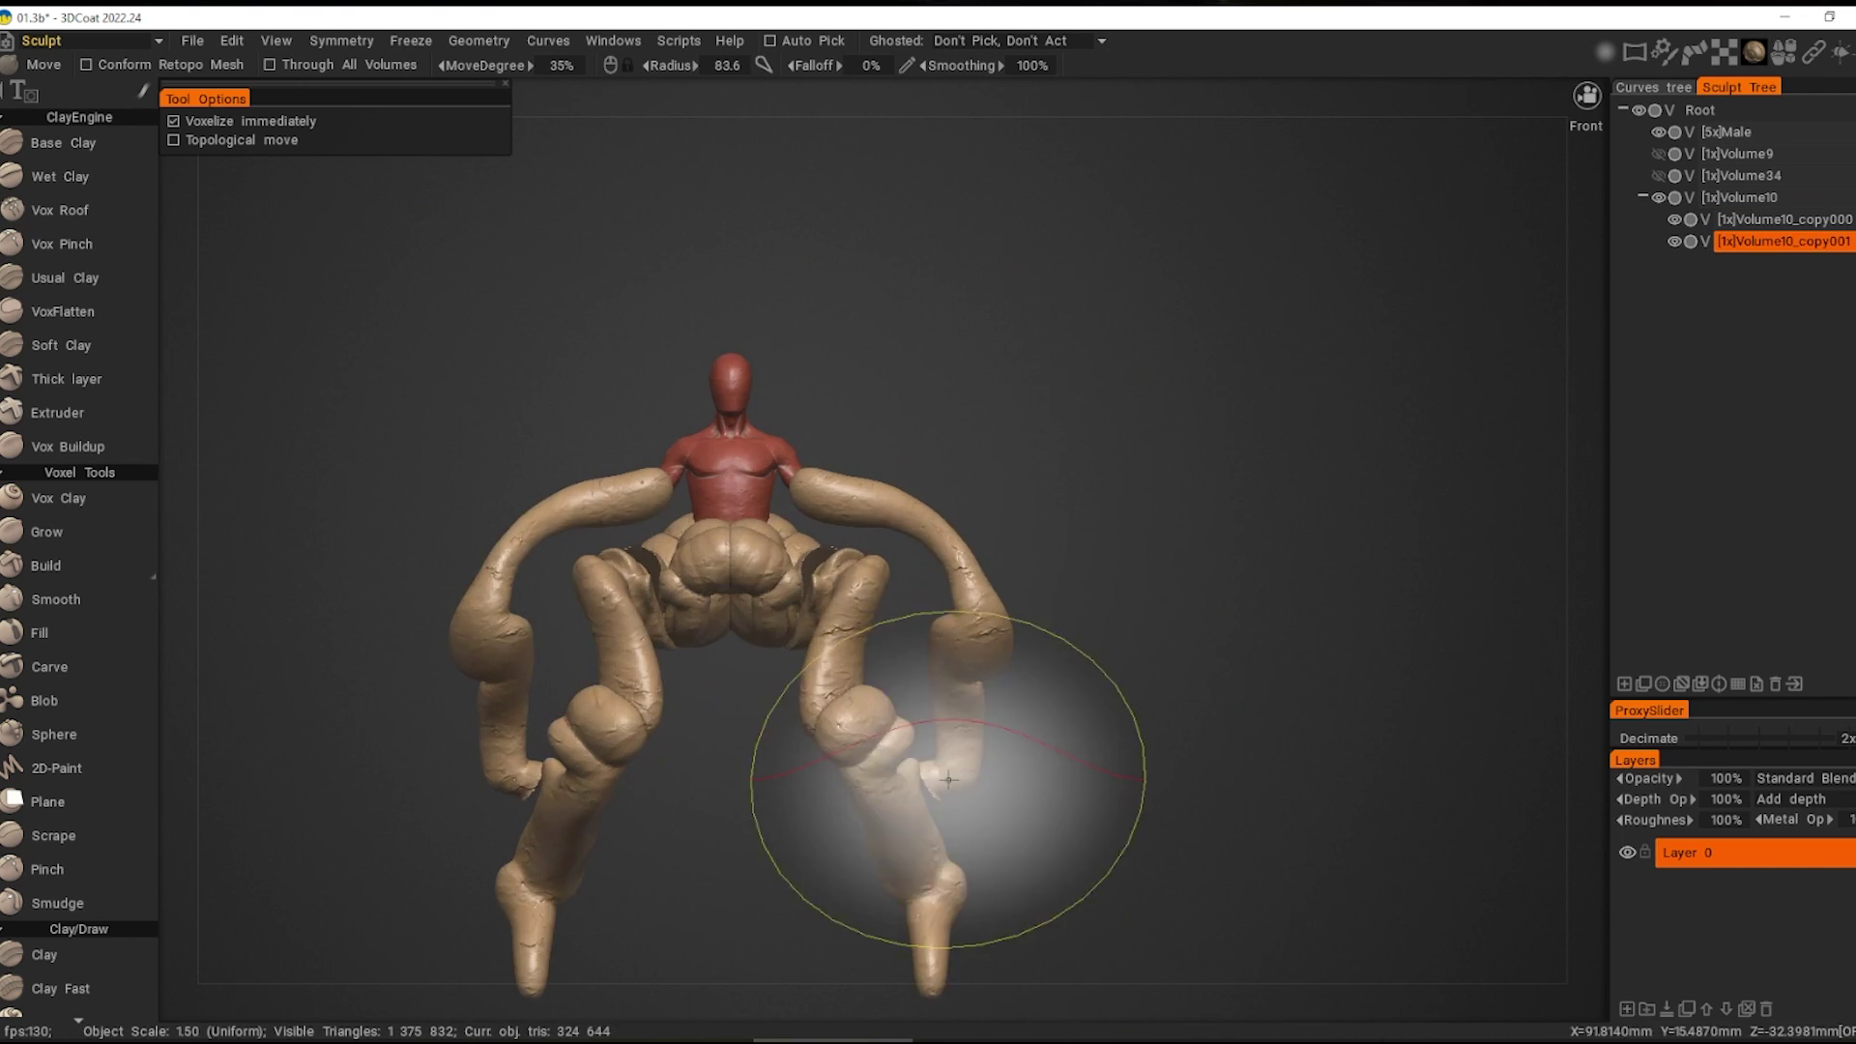
pyautogui.moveTo(841, 499); pyautogui.dragTo(767, 553)
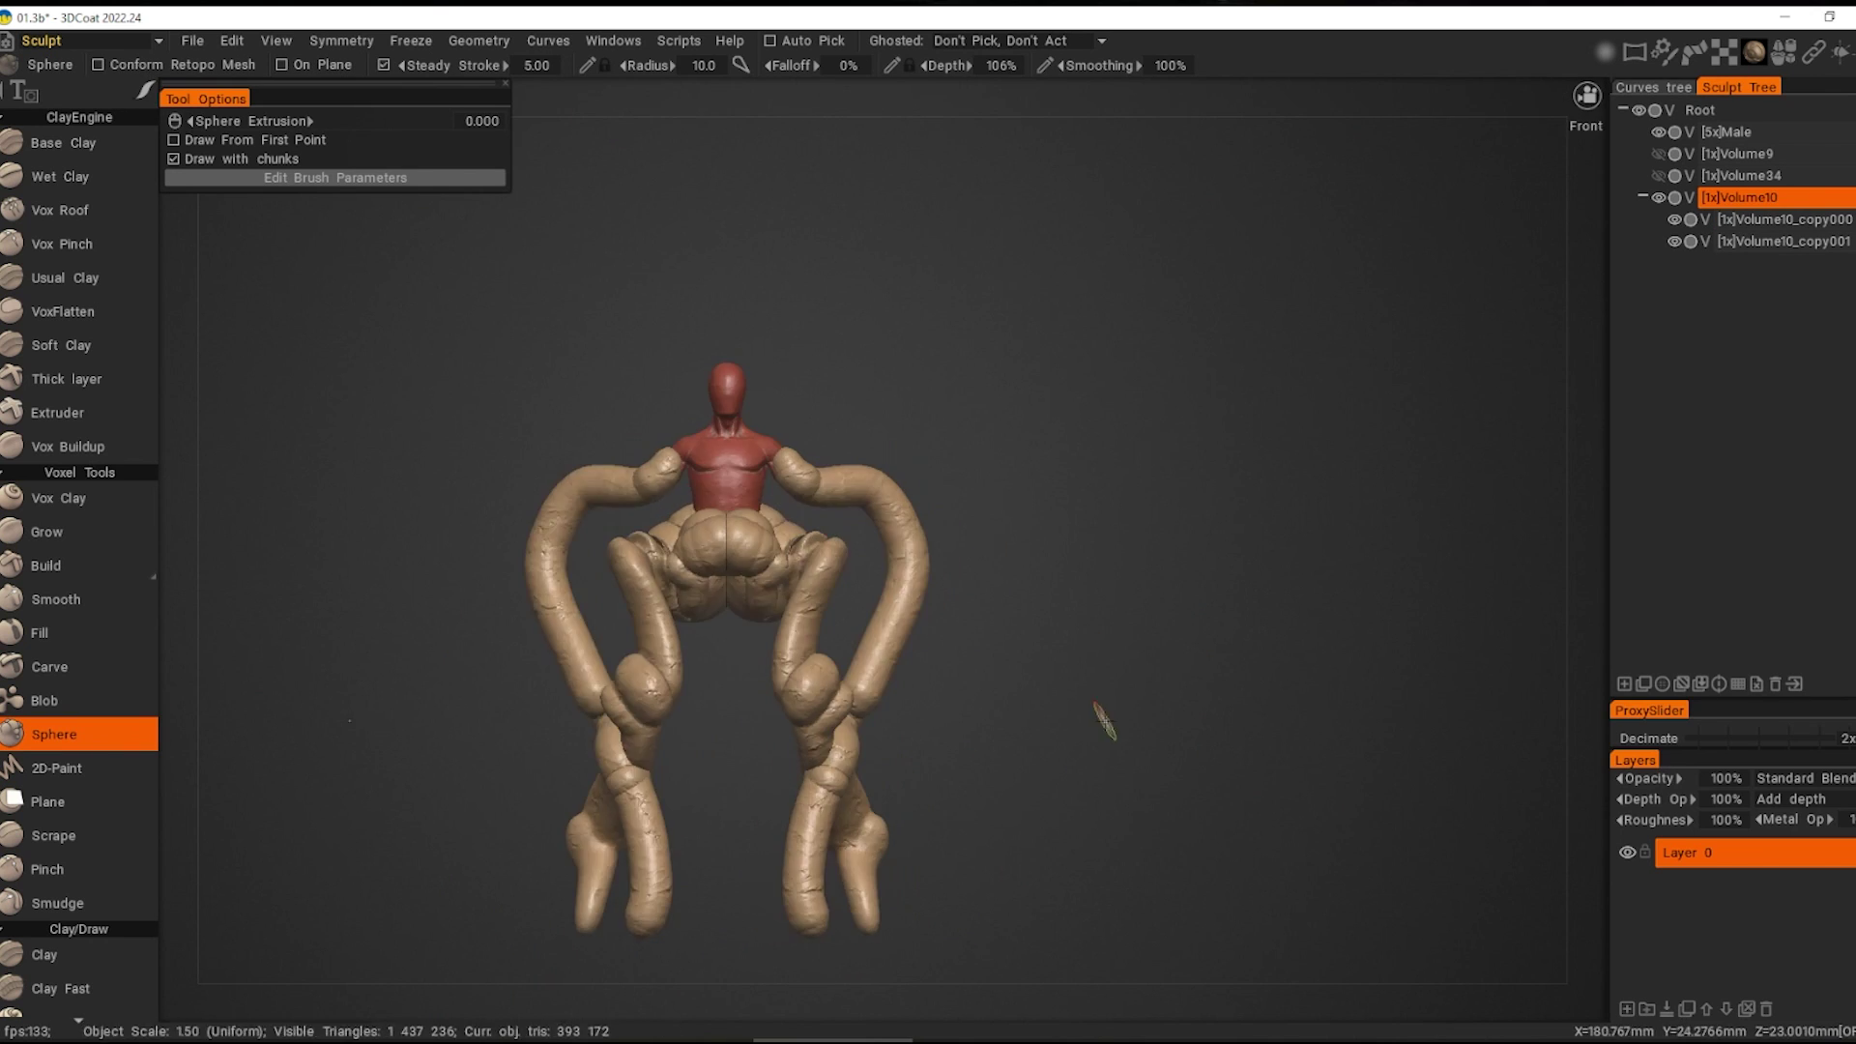
pyautogui.keyDown('alt'); pyautogui.moveTo(1102, 720); pyautogui.dragTo(1082, 715); pyautogui.keyUp('alt')
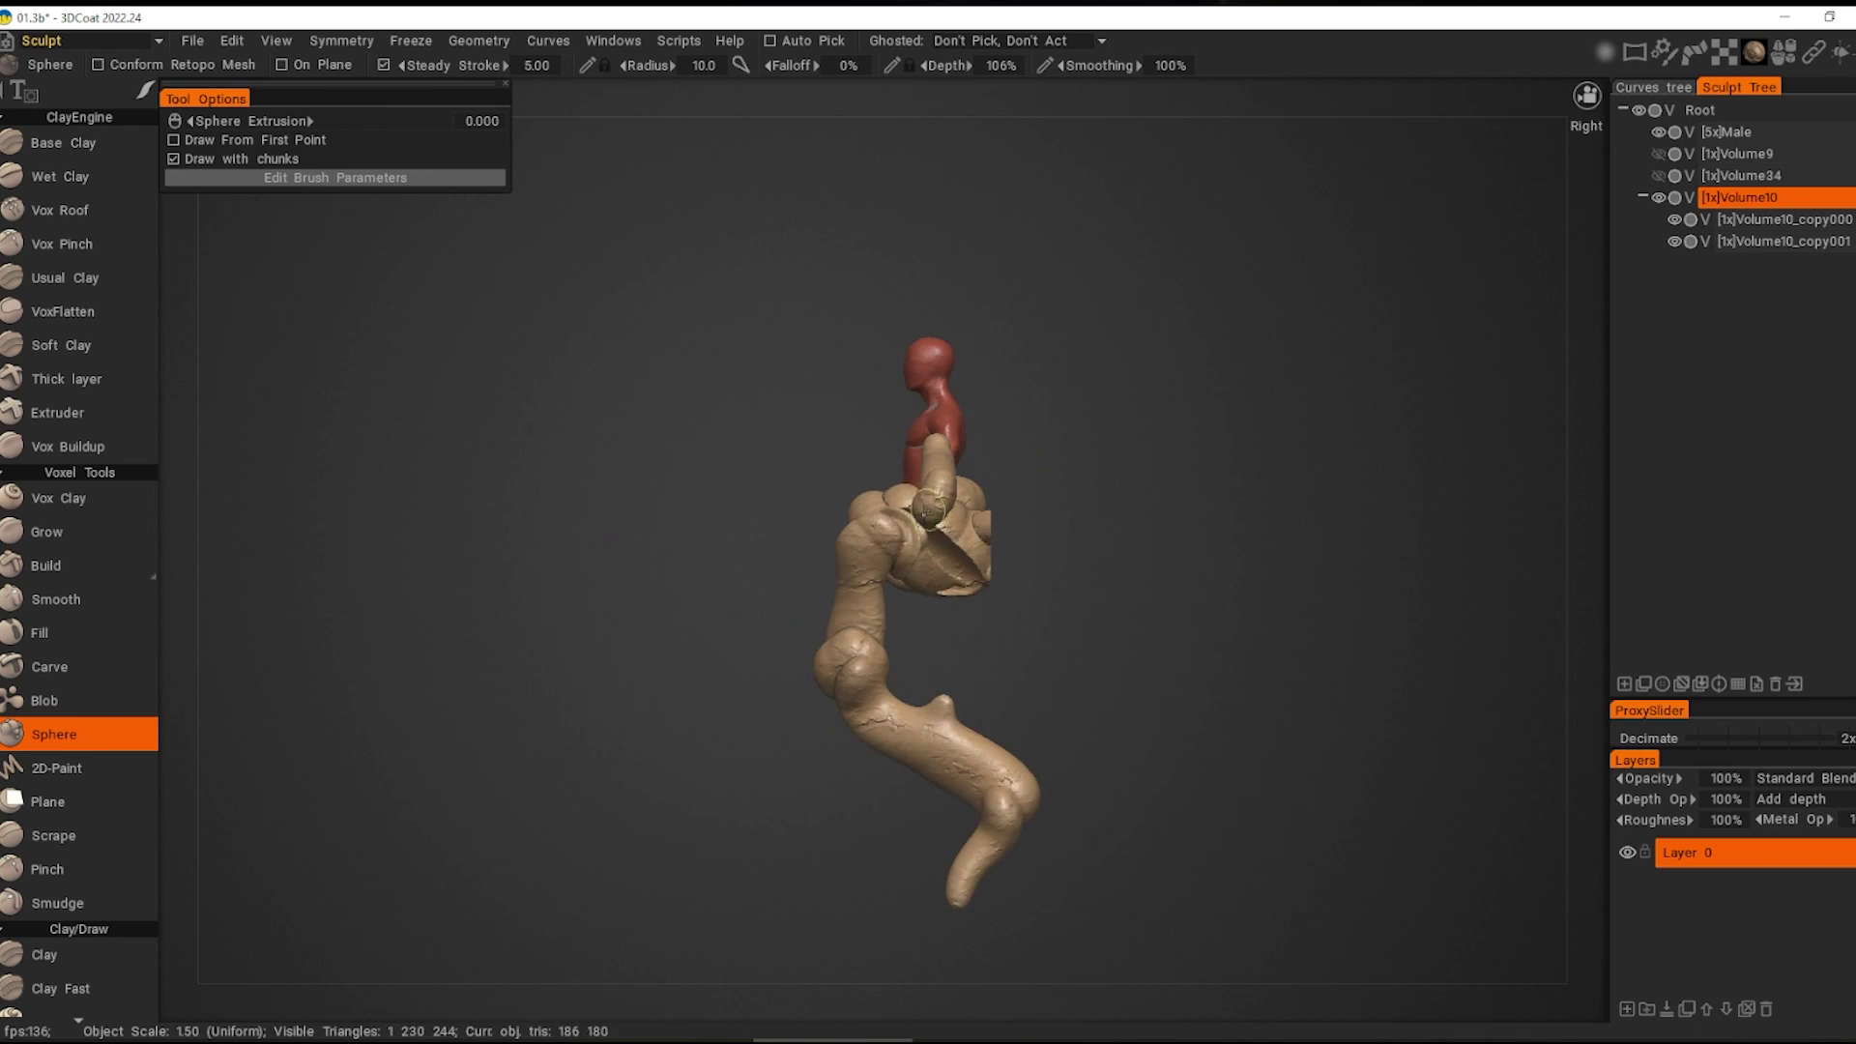
# Step: Use the Move tool to pull the upper body into a hump behind the torso
pyautogui.press('m')
pyautogui.scroll(3, 880, 750)
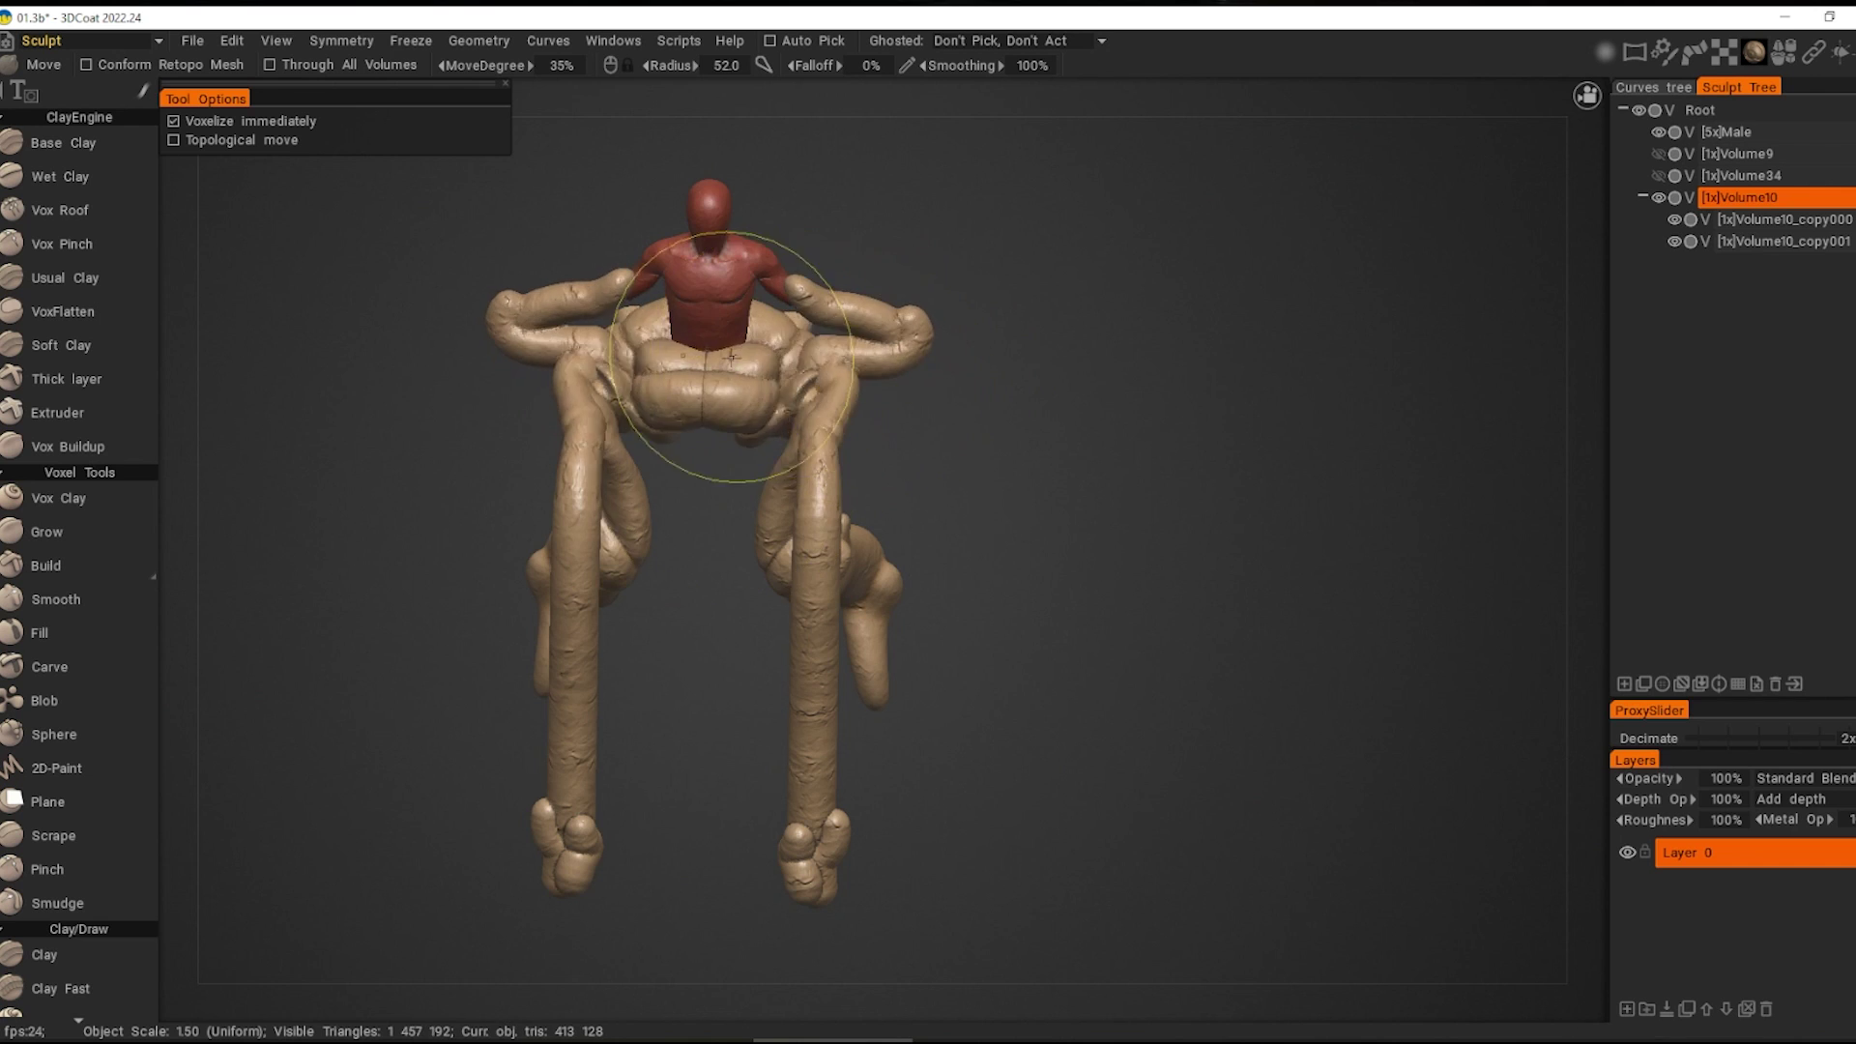
pyautogui.moveTo(732, 357)
pyautogui.keyDown('alt'); pyautogui.mouseDown()
pyautogui.moveTo(762, 597)
pyautogui.moveTo(1028, 612)
pyautogui.moveTo(634, 525)
pyautogui.moveTo(497, 270)
pyautogui.moveTo(531, 331)
pyautogui.moveTo(836, 588)
pyautogui.mouseUp(); pyautogui.keyUp('alt')
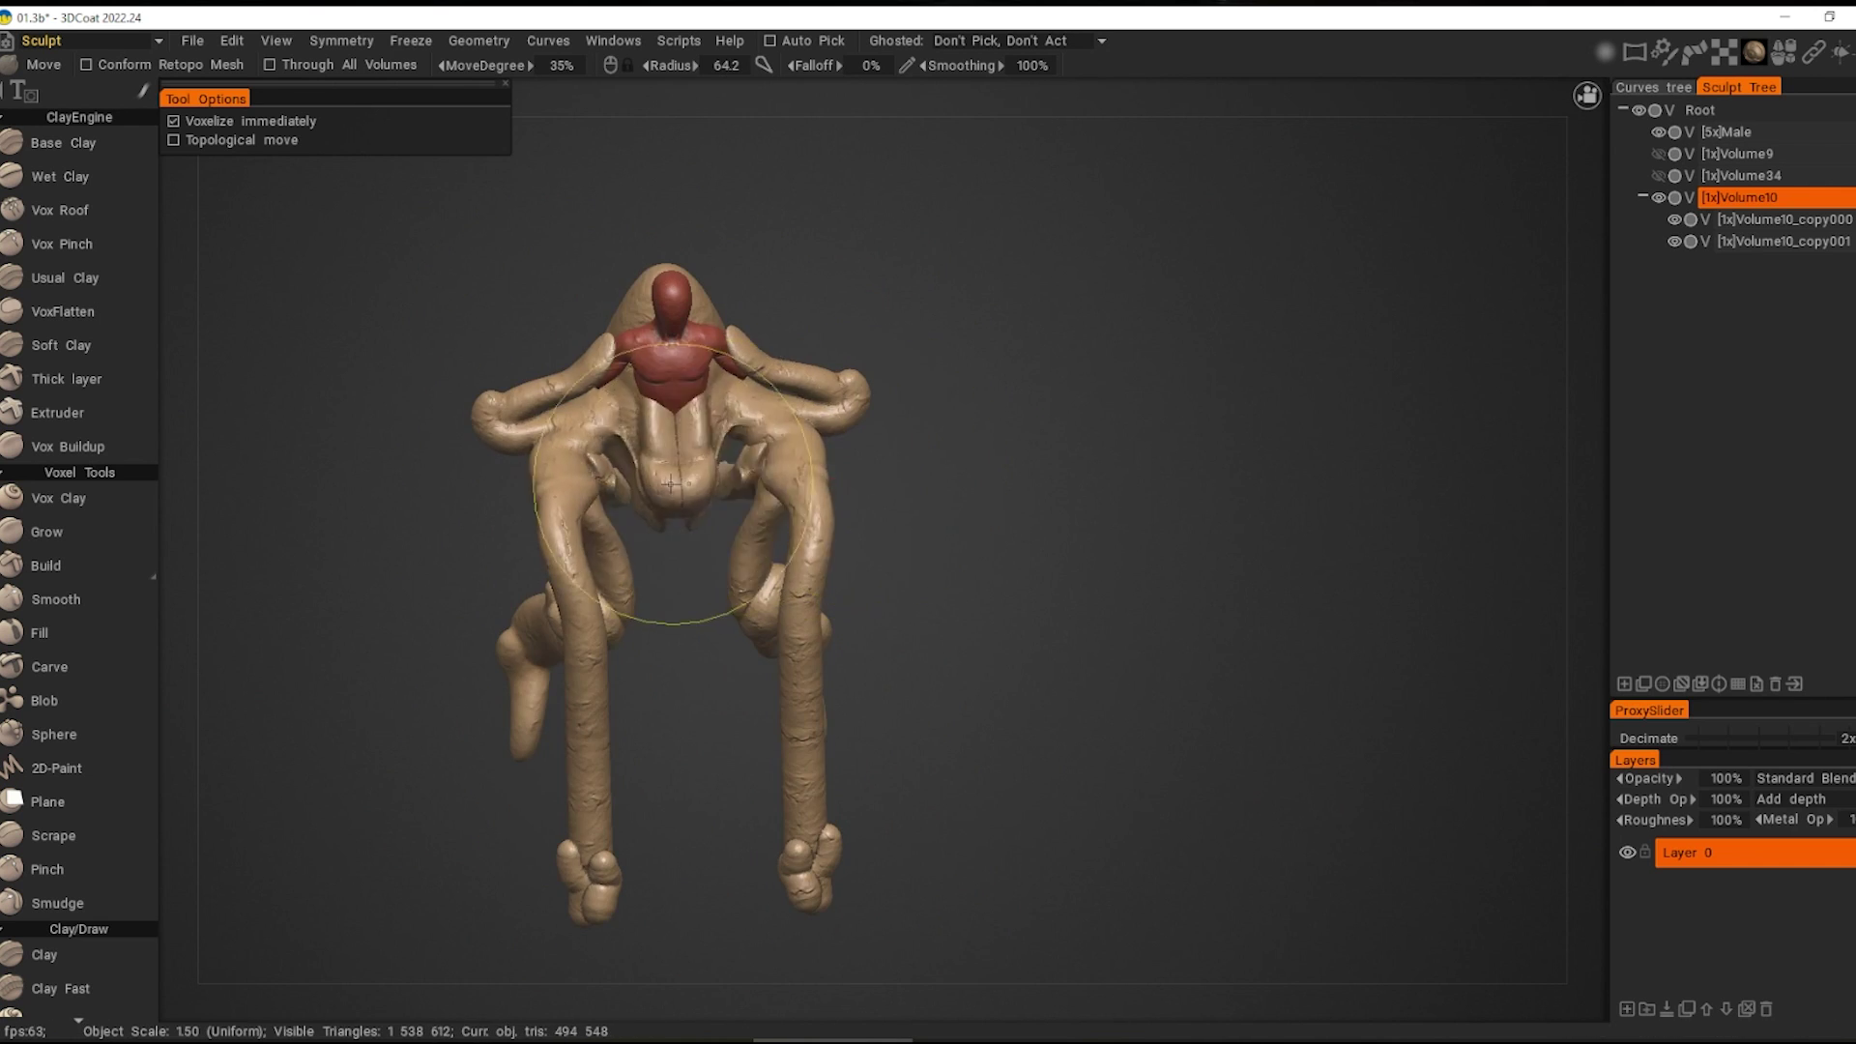
pyautogui.moveTo(671, 484)
pyautogui.keyDown('alt'); pyautogui.mouseDown()
pyautogui.moveTo(912, 530)
pyautogui.moveTo(891, 513)
pyautogui.mouseUp(); pyautogui.keyUp('alt')
pyautogui.press('space')
pyautogui.press('space')
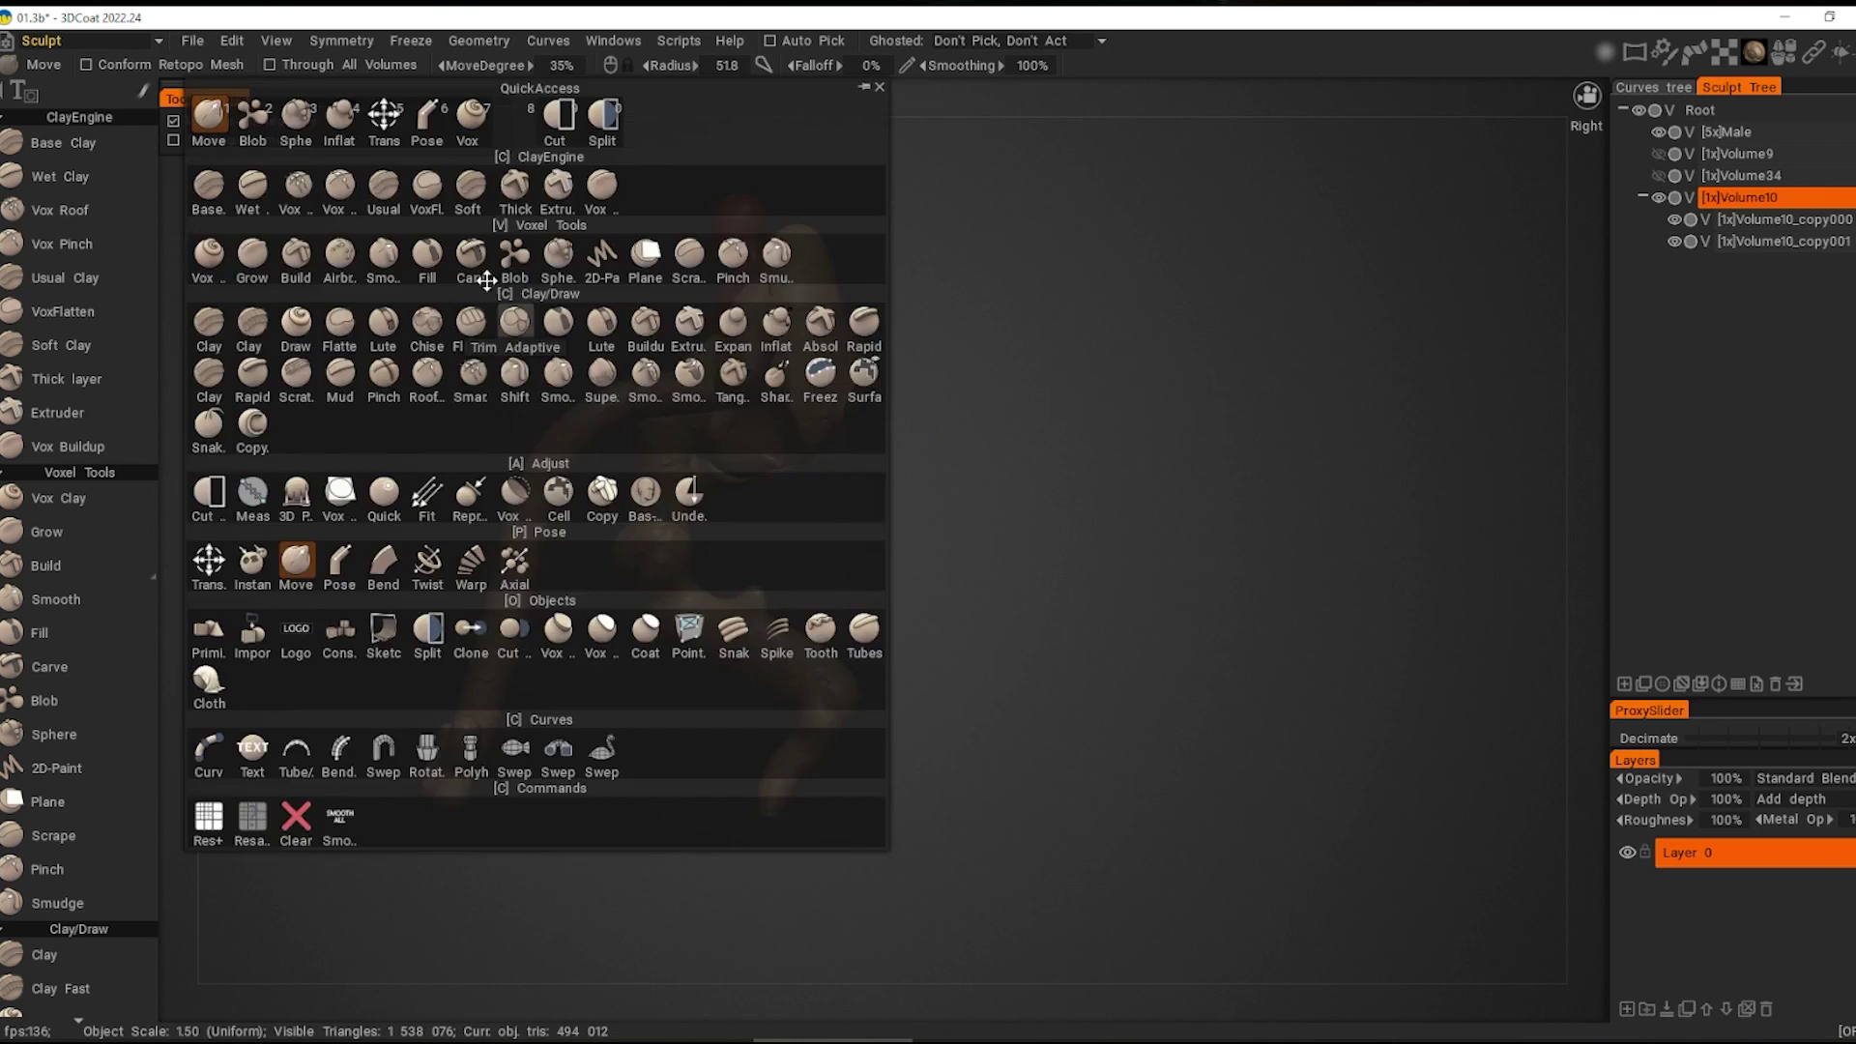
# Step: Choose the Sphere tool from QuickAccess and orbit to the creature's right side
pyautogui.click(558, 257)
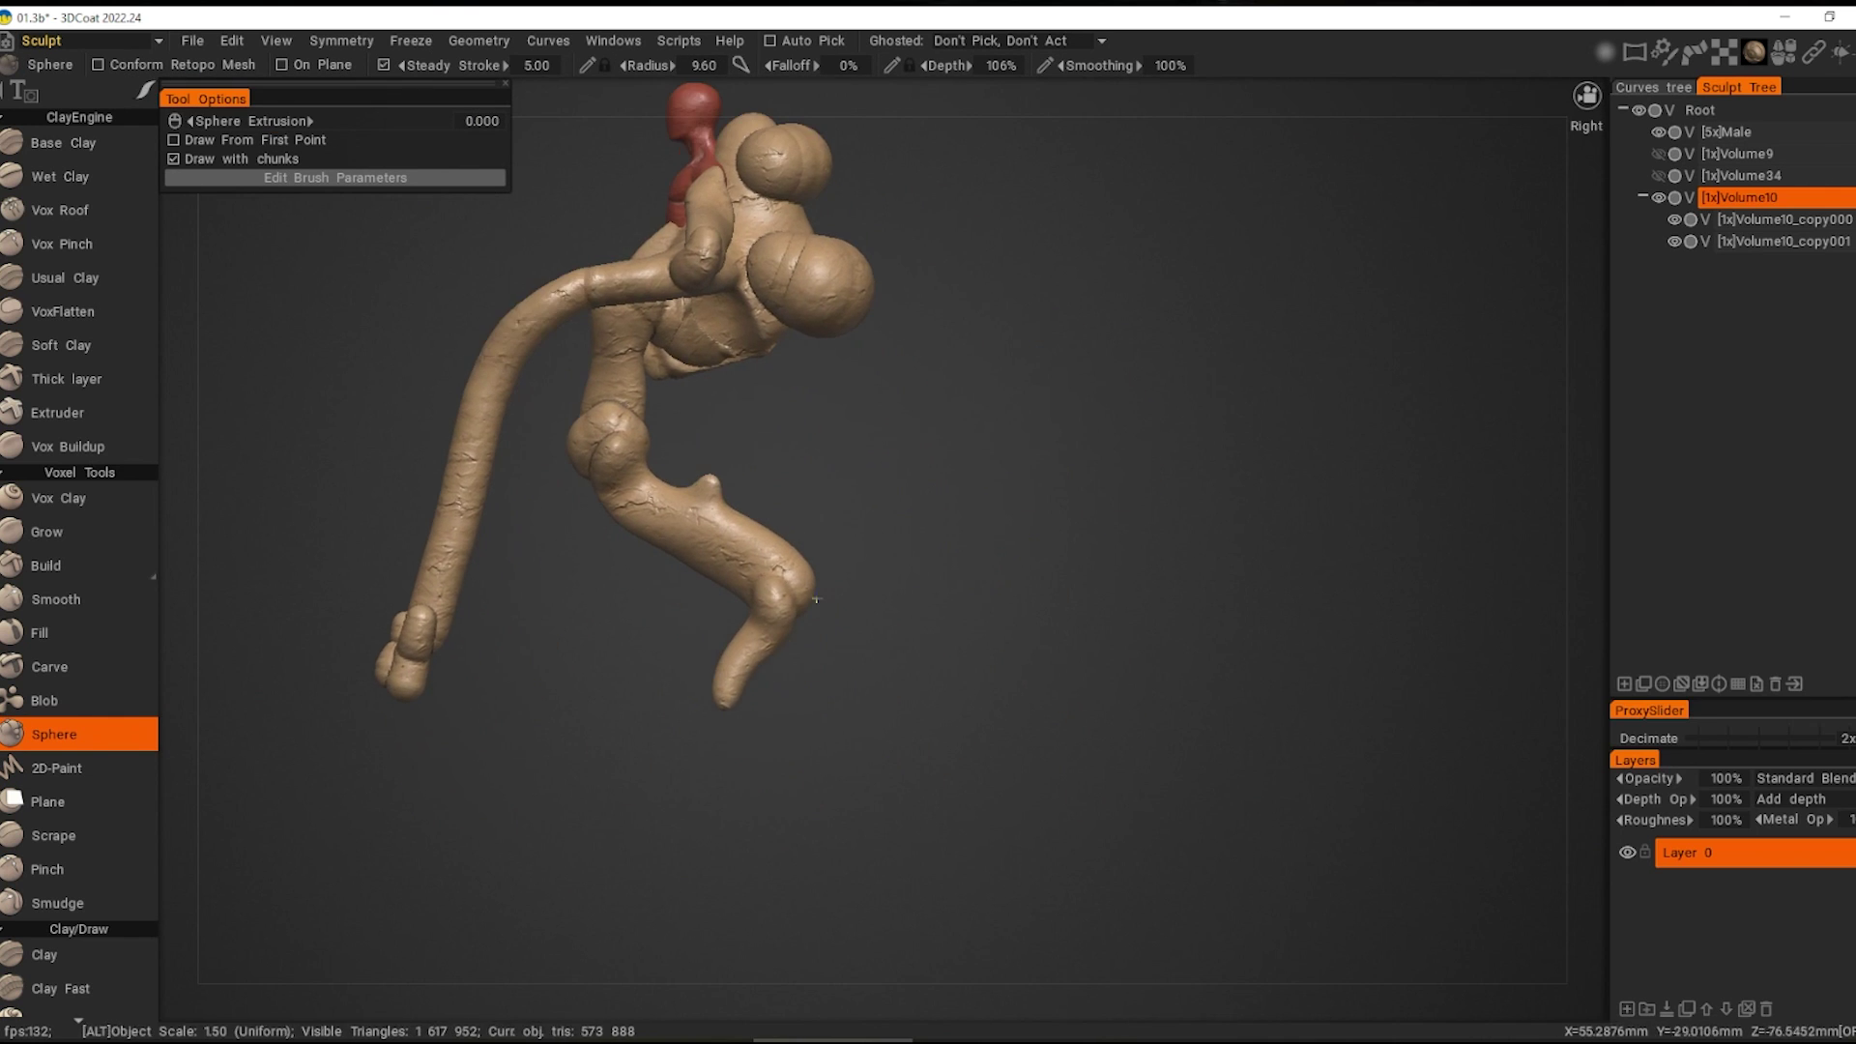
pyautogui.moveTo(1004, 481)
pyautogui.keyDown('alt'); pyautogui.mouseDown()
pyautogui.moveTo(992, 706)
pyautogui.moveTo(455, 619)
pyautogui.moveTo(763, 559)
pyautogui.mouseUp(); pyautogui.keyUp('alt')
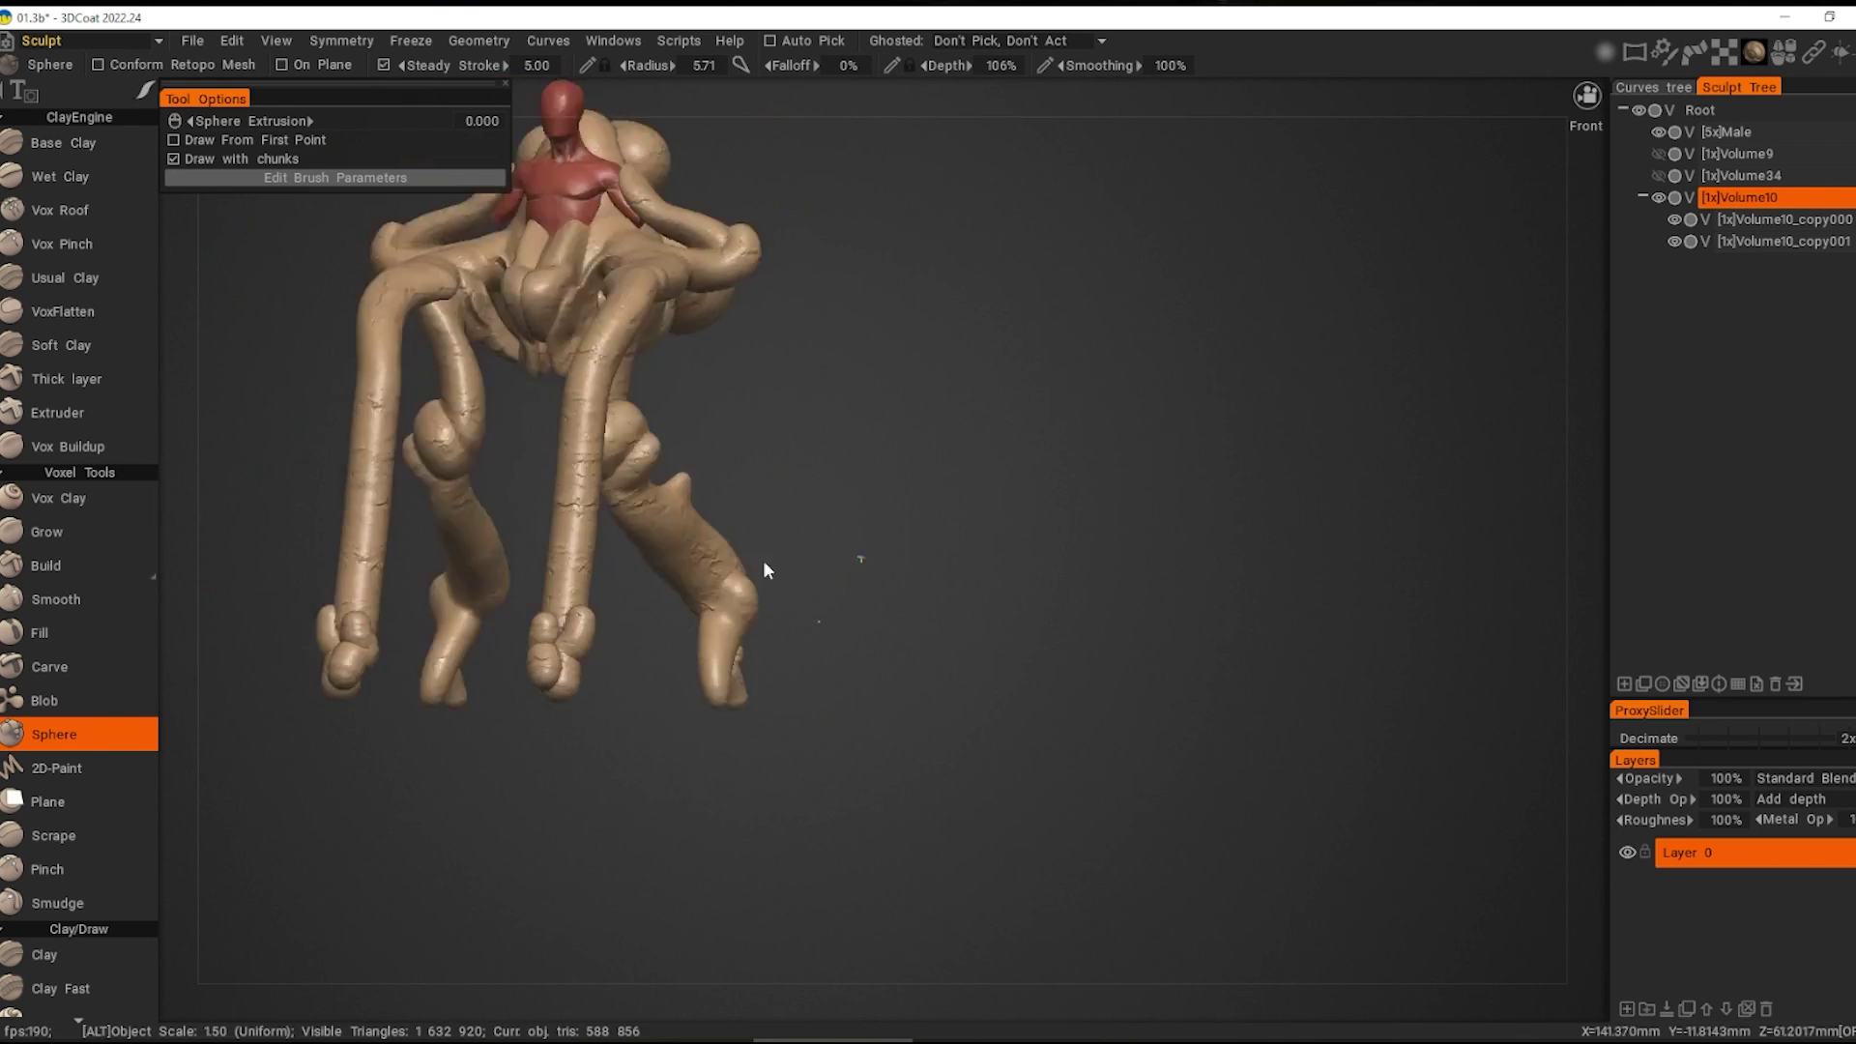
pyautogui.scroll(3, 762, 560)
pyautogui.scroll(-3, 965, 683)
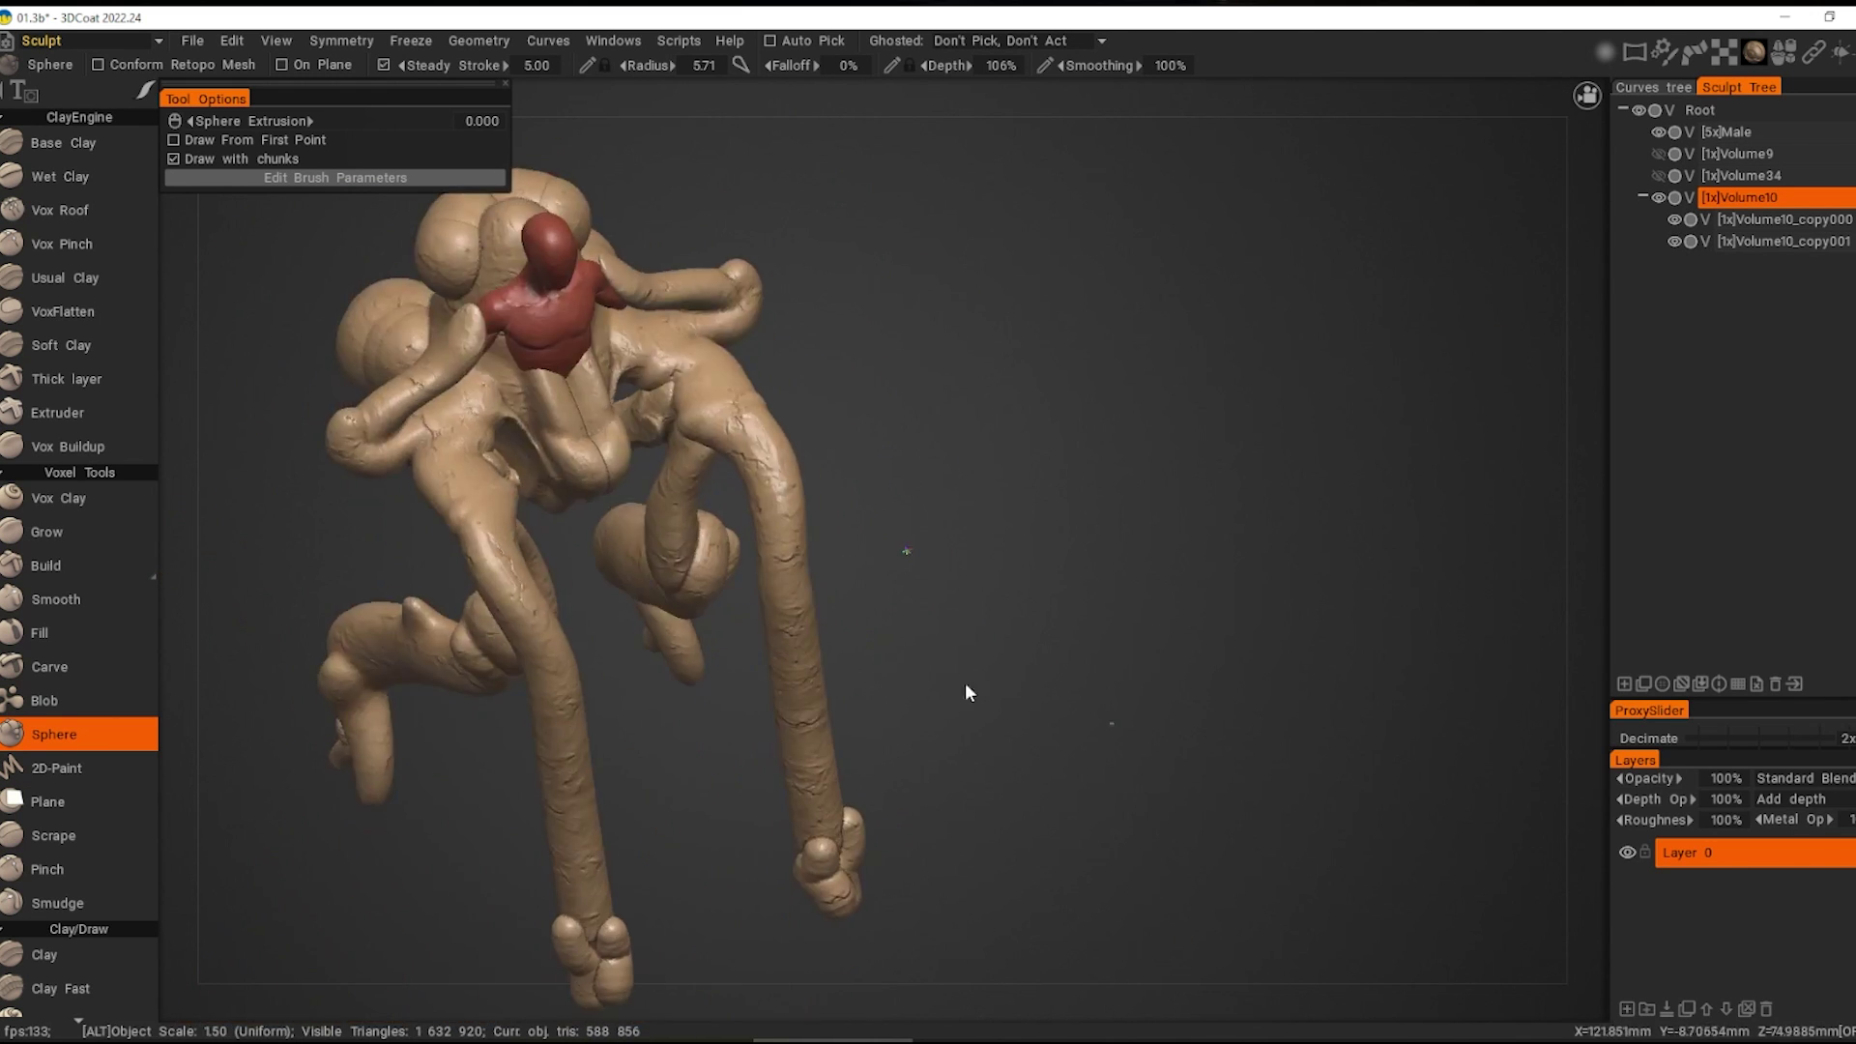
pyautogui.moveTo(965, 683)
pyautogui.keyDown('alt'); pyautogui.mouseDown()
pyautogui.moveTo(889, 406)
pyautogui.moveTo(791, 556)
pyautogui.mouseUp(); pyautogui.keyUp('alt')
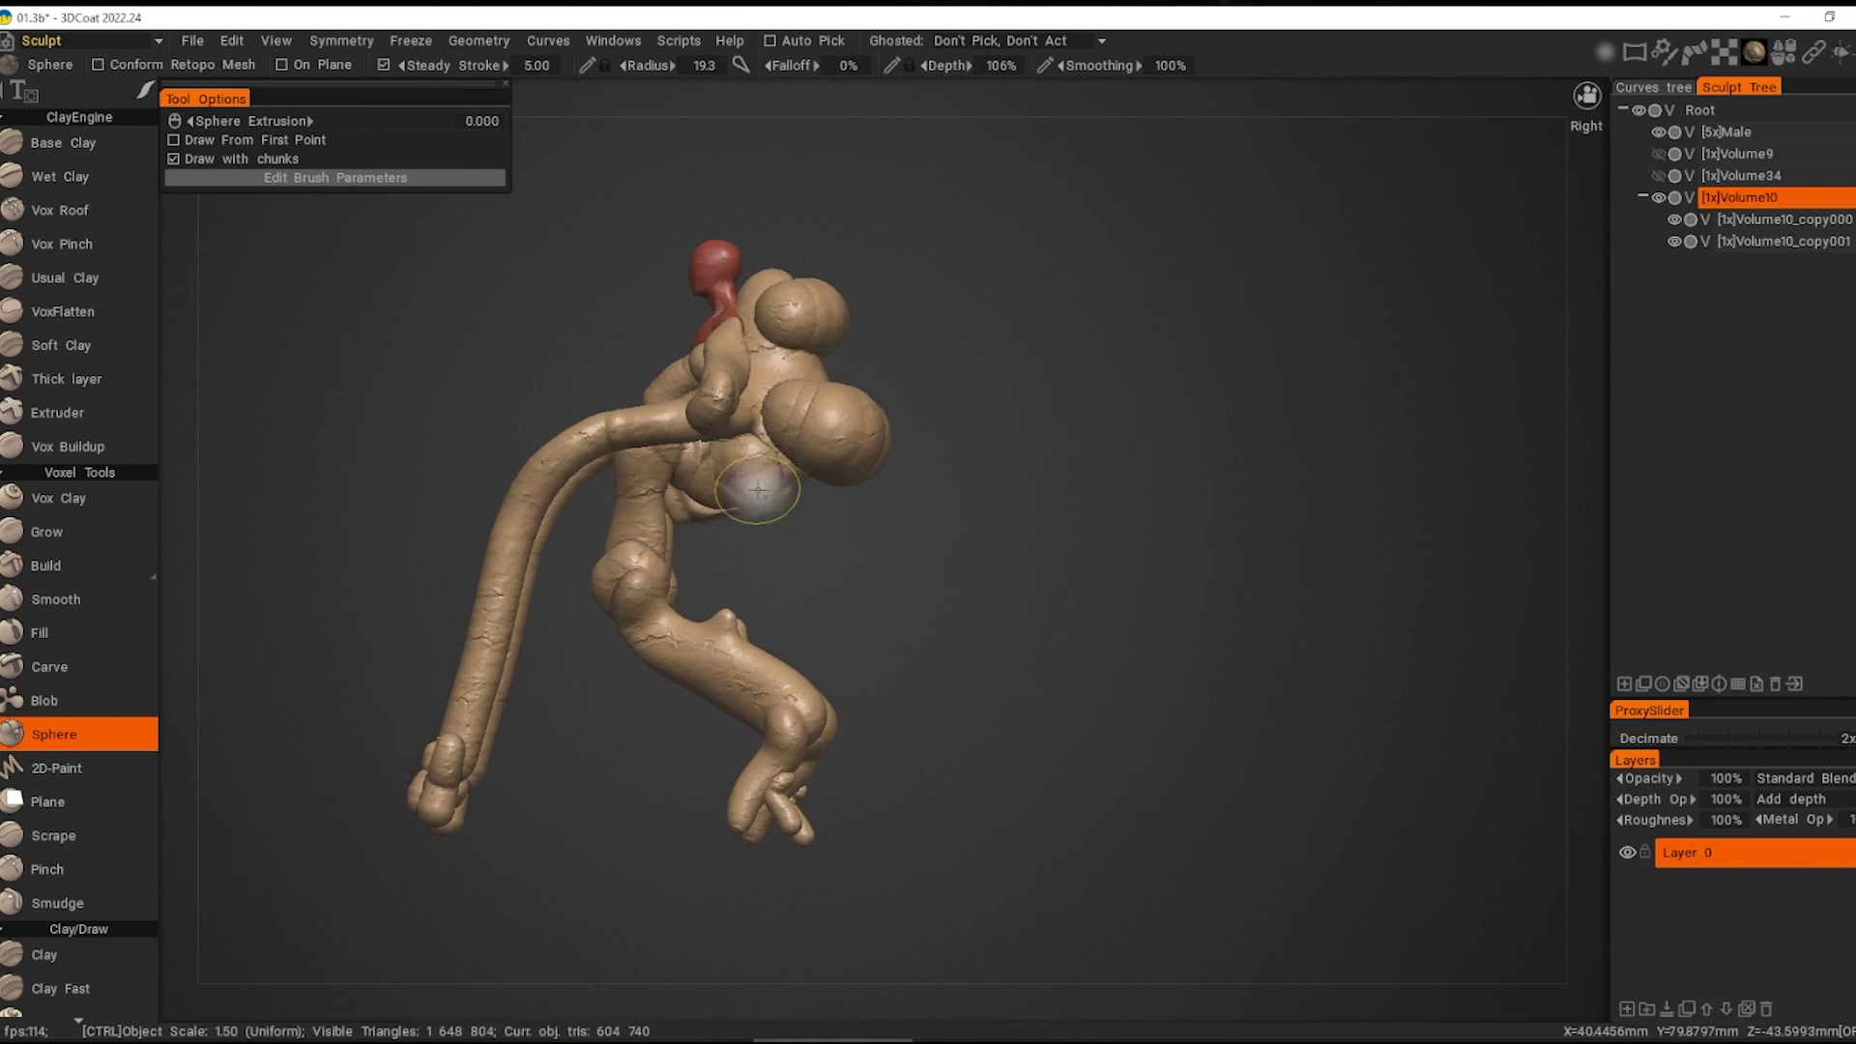
pyautogui.keyDown('alt'); pyautogui.moveTo(779, 477); pyautogui.dragTo(755, 609); pyautogui.keyUp('alt')
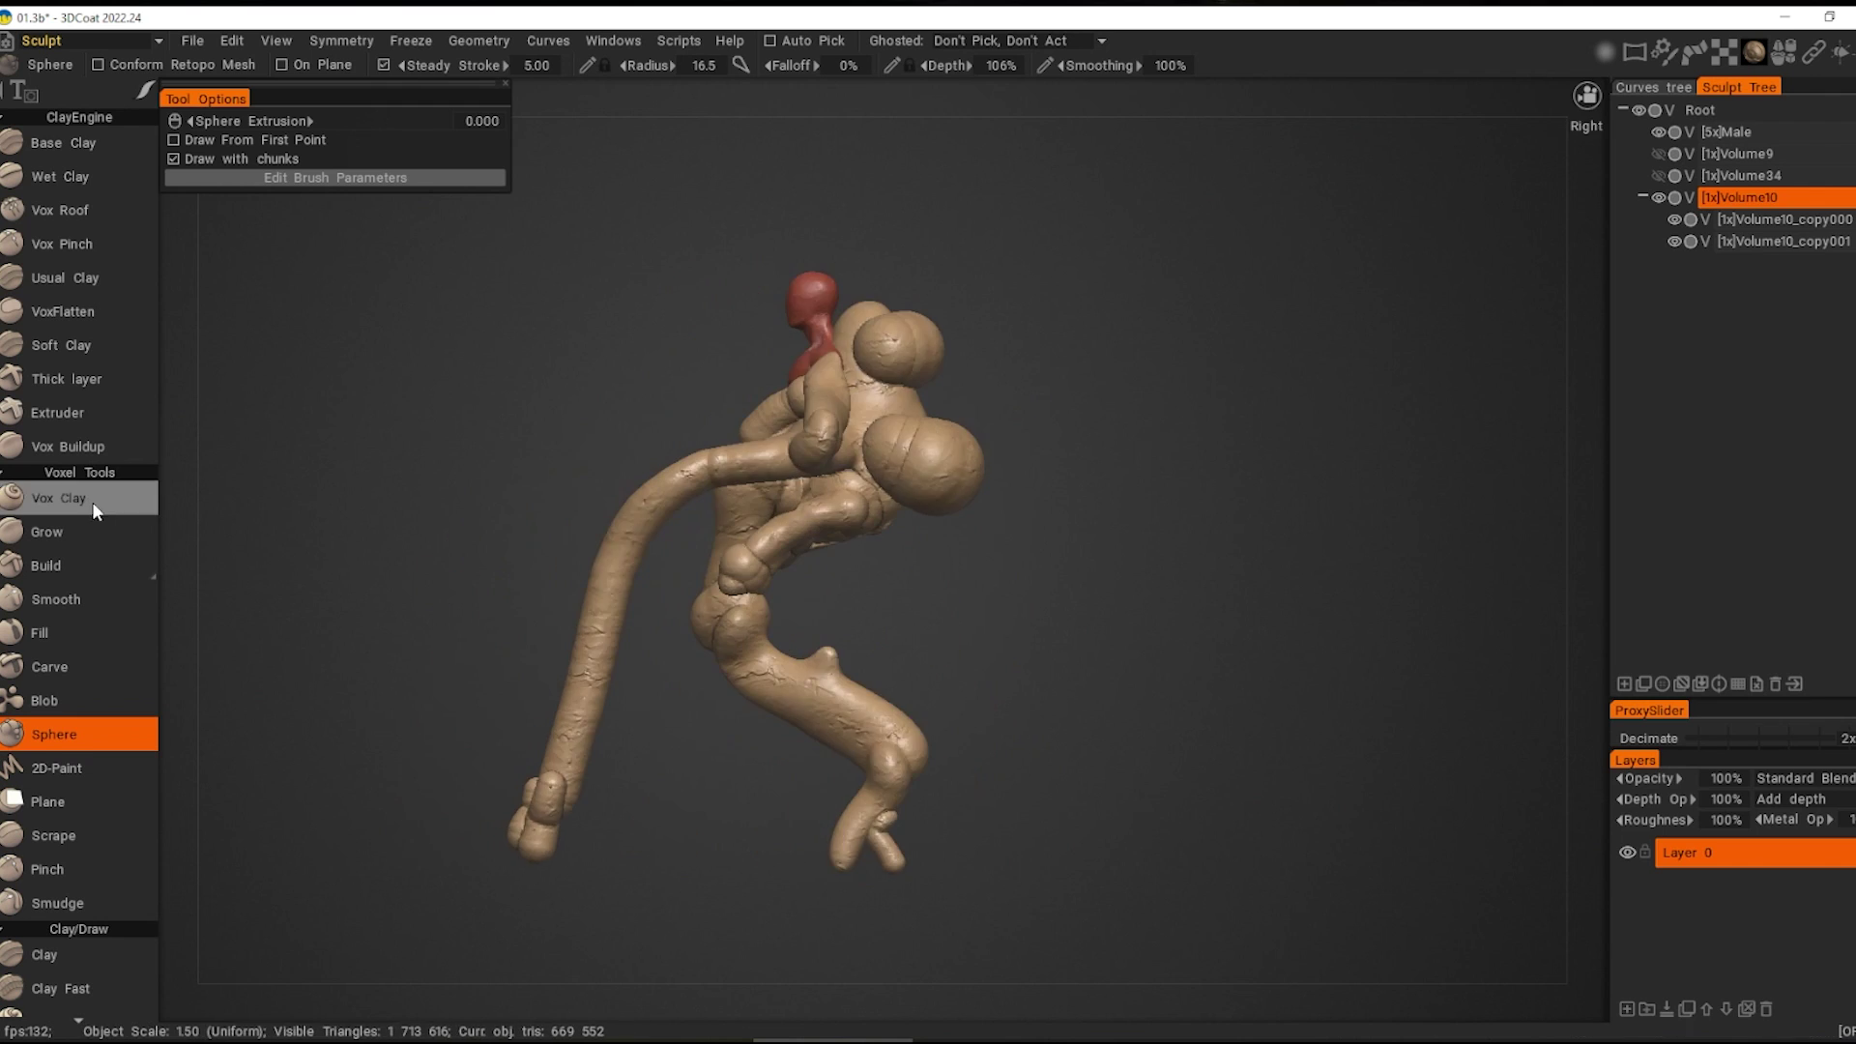
# Step: Stroke mirrored Vox Clay ridges beside the red torso and along the belly
pyautogui.click(91, 501)
pyautogui.keyDown('alt'); pyautogui.moveTo(483, 580); pyautogui.dragTo(646, 571); pyautogui.keyUp('alt')
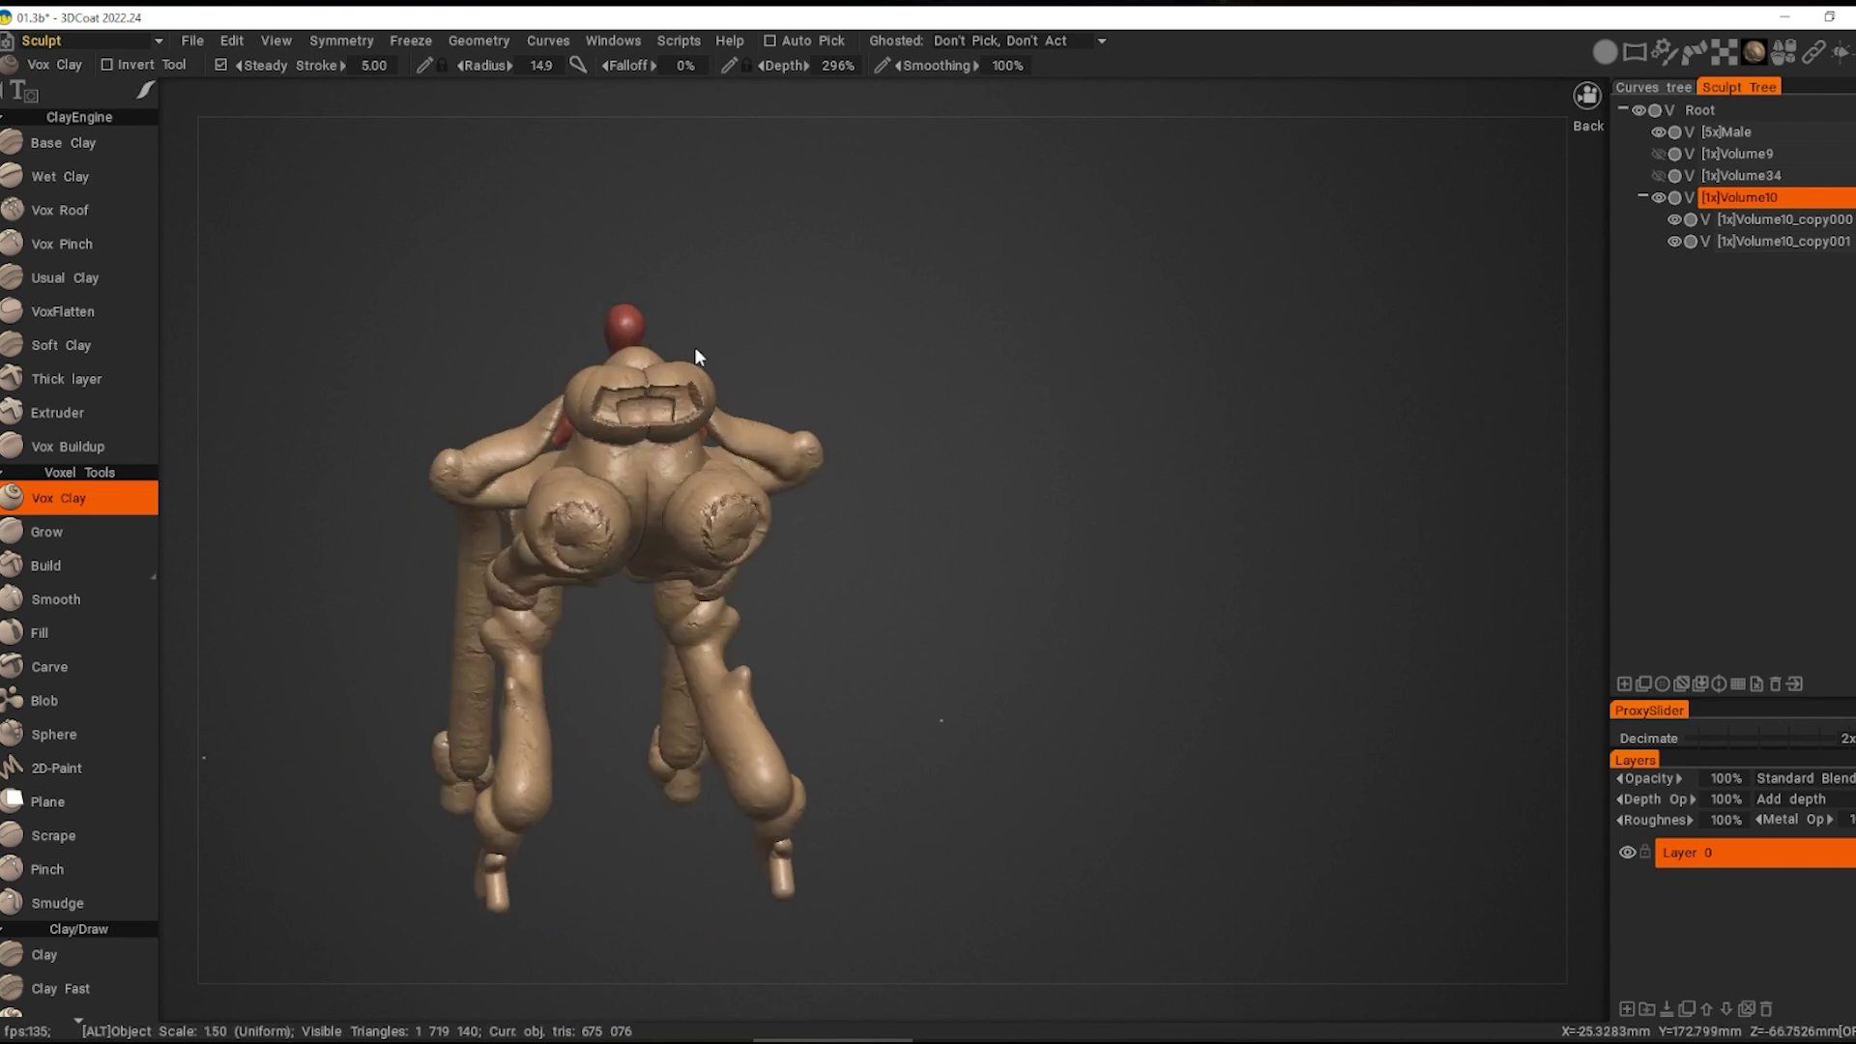
pyautogui.keyDown('alt'); pyautogui.moveTo(699, 357); pyautogui.dragTo(783, 483); pyautogui.keyUp('alt')
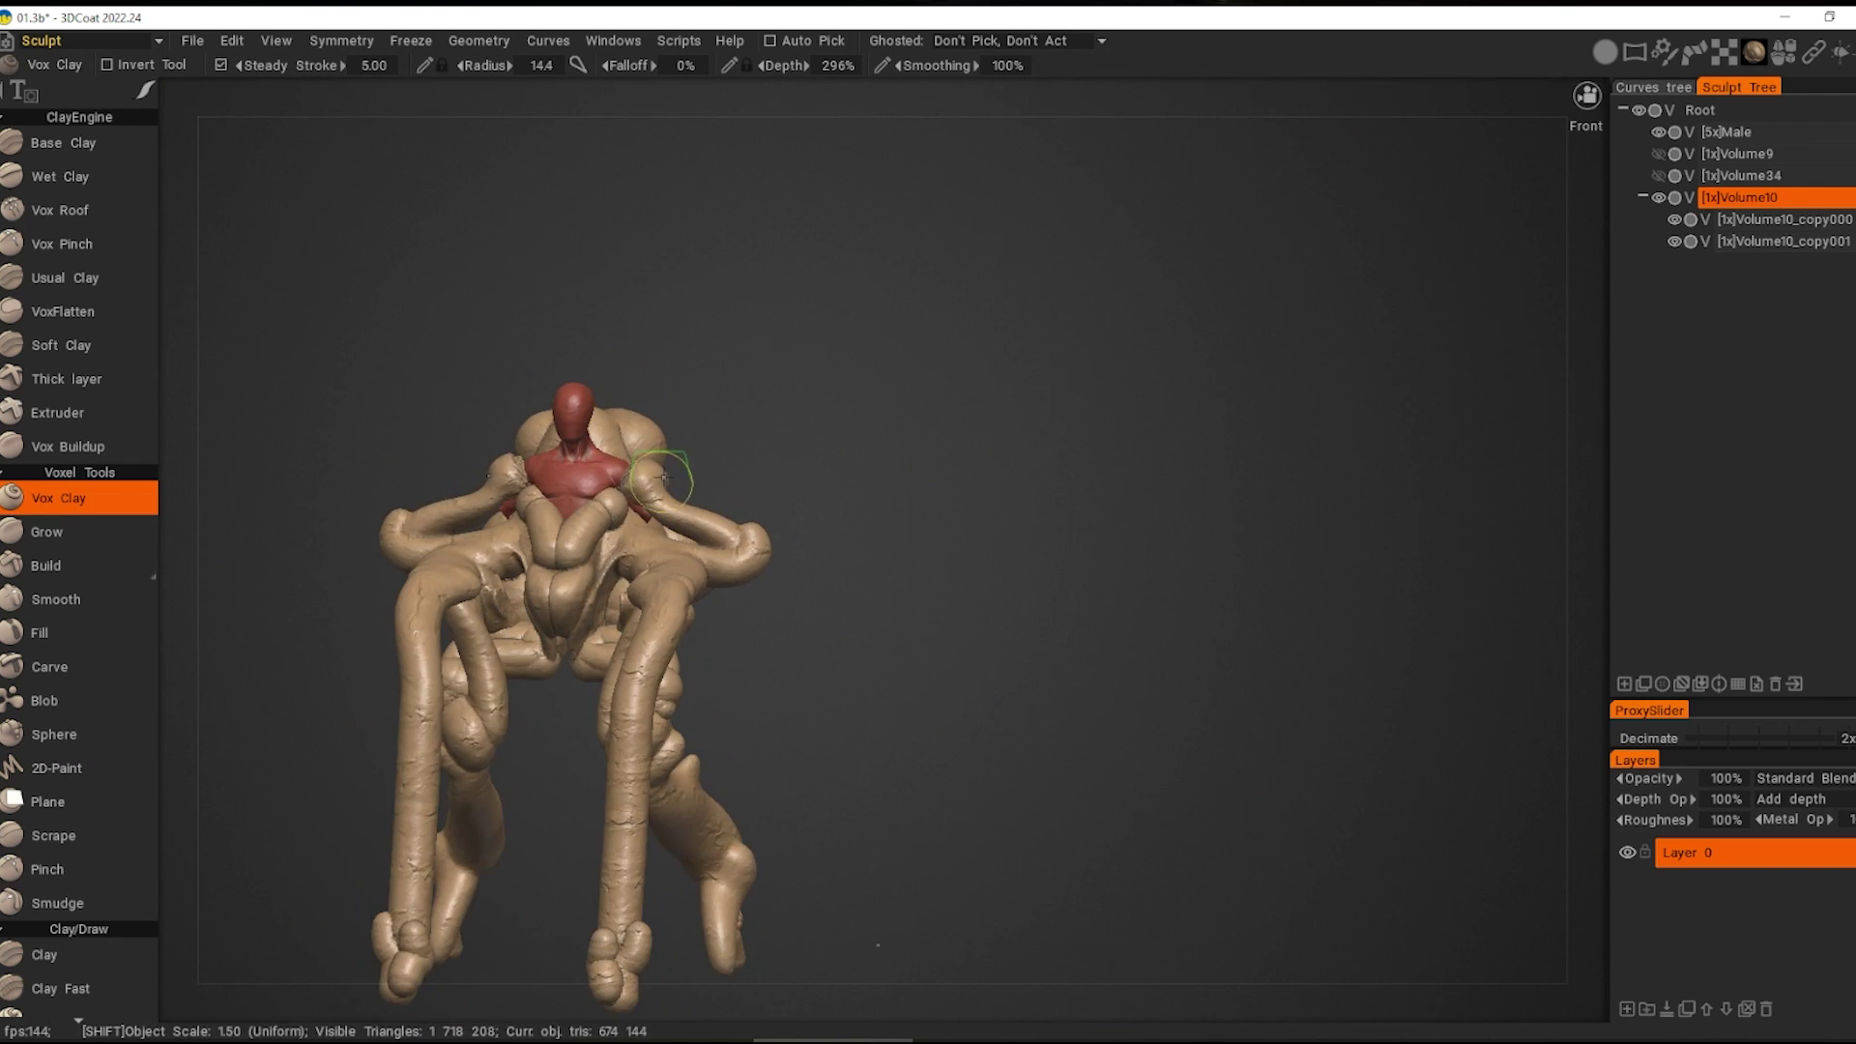
pyautogui.keyDown('alt'); pyautogui.moveTo(663, 478); pyautogui.dragTo(933, 546); pyautogui.keyUp('alt')
pyautogui.moveTo(649, 507); pyautogui.dragTo(672, 587)
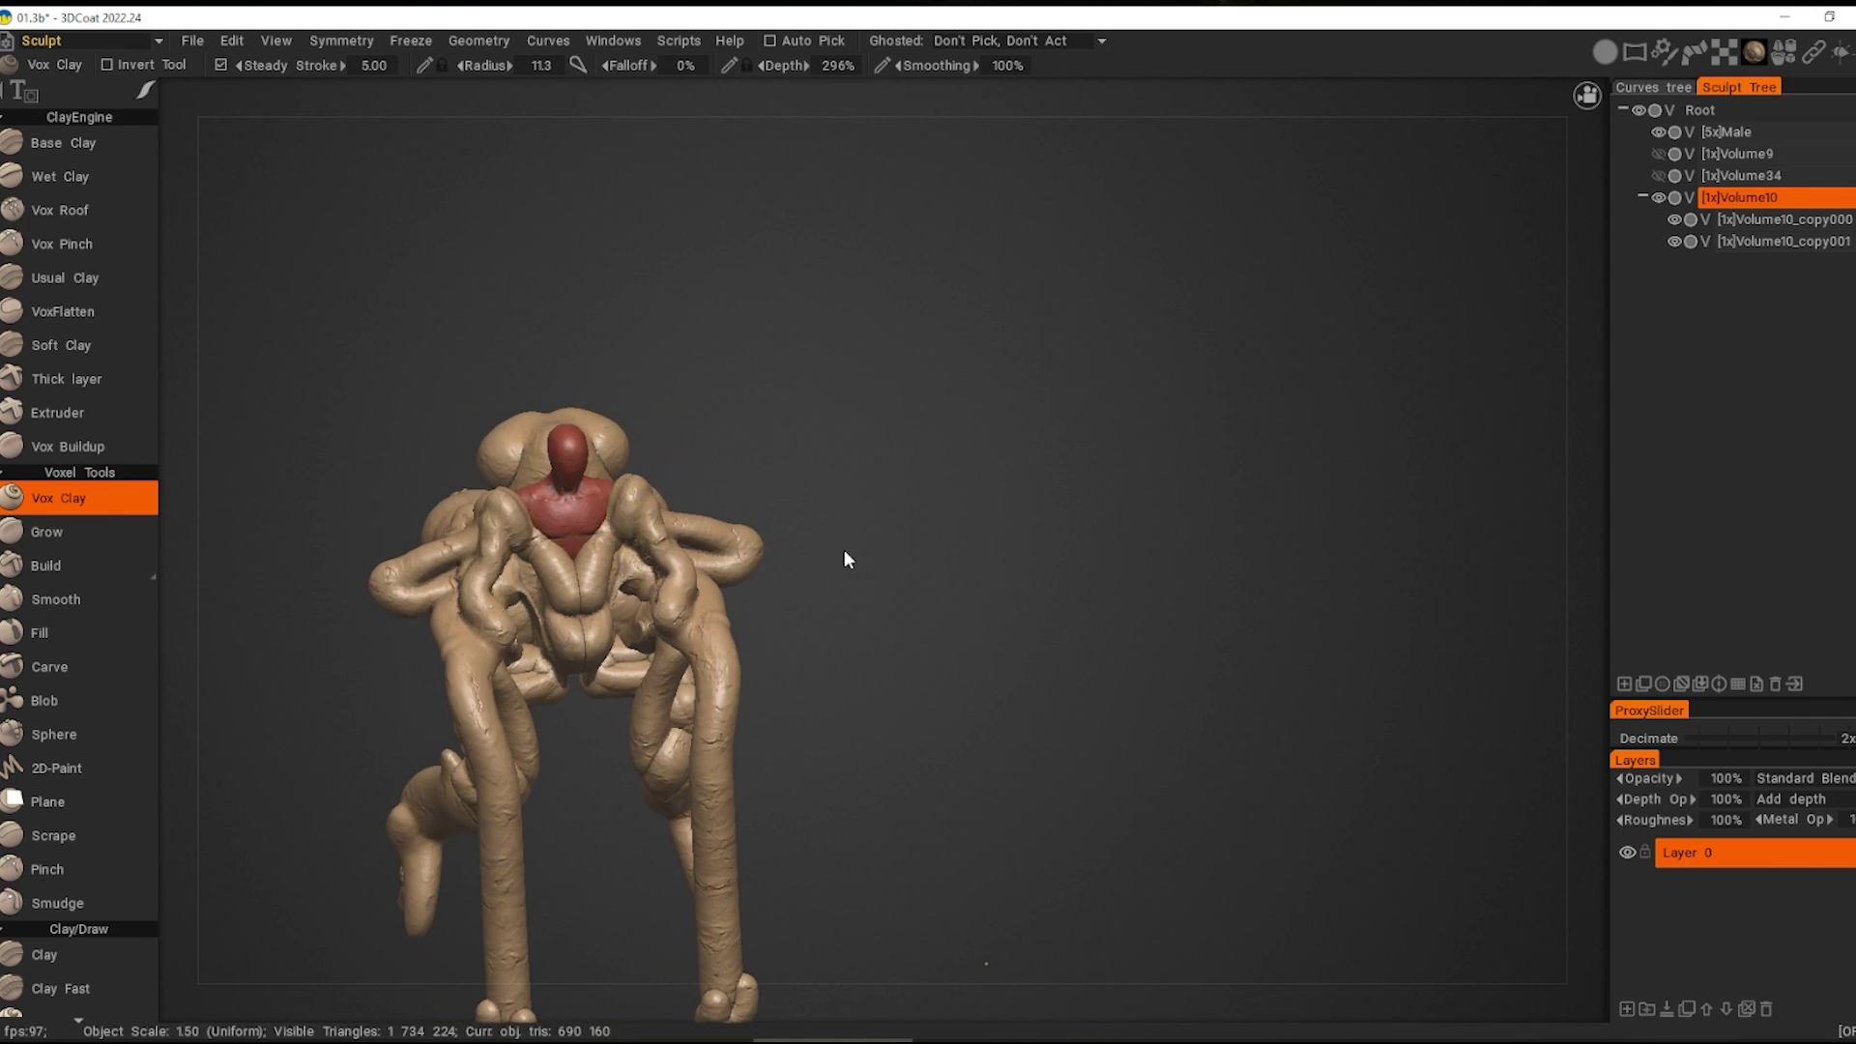
pyautogui.moveTo(835, 576)
pyautogui.keyDown('alt'); pyautogui.mouseDown()
pyautogui.moveTo(783, 564)
pyautogui.moveTo(612, 614)
pyautogui.mouseUp(); pyautogui.keyUp('alt')
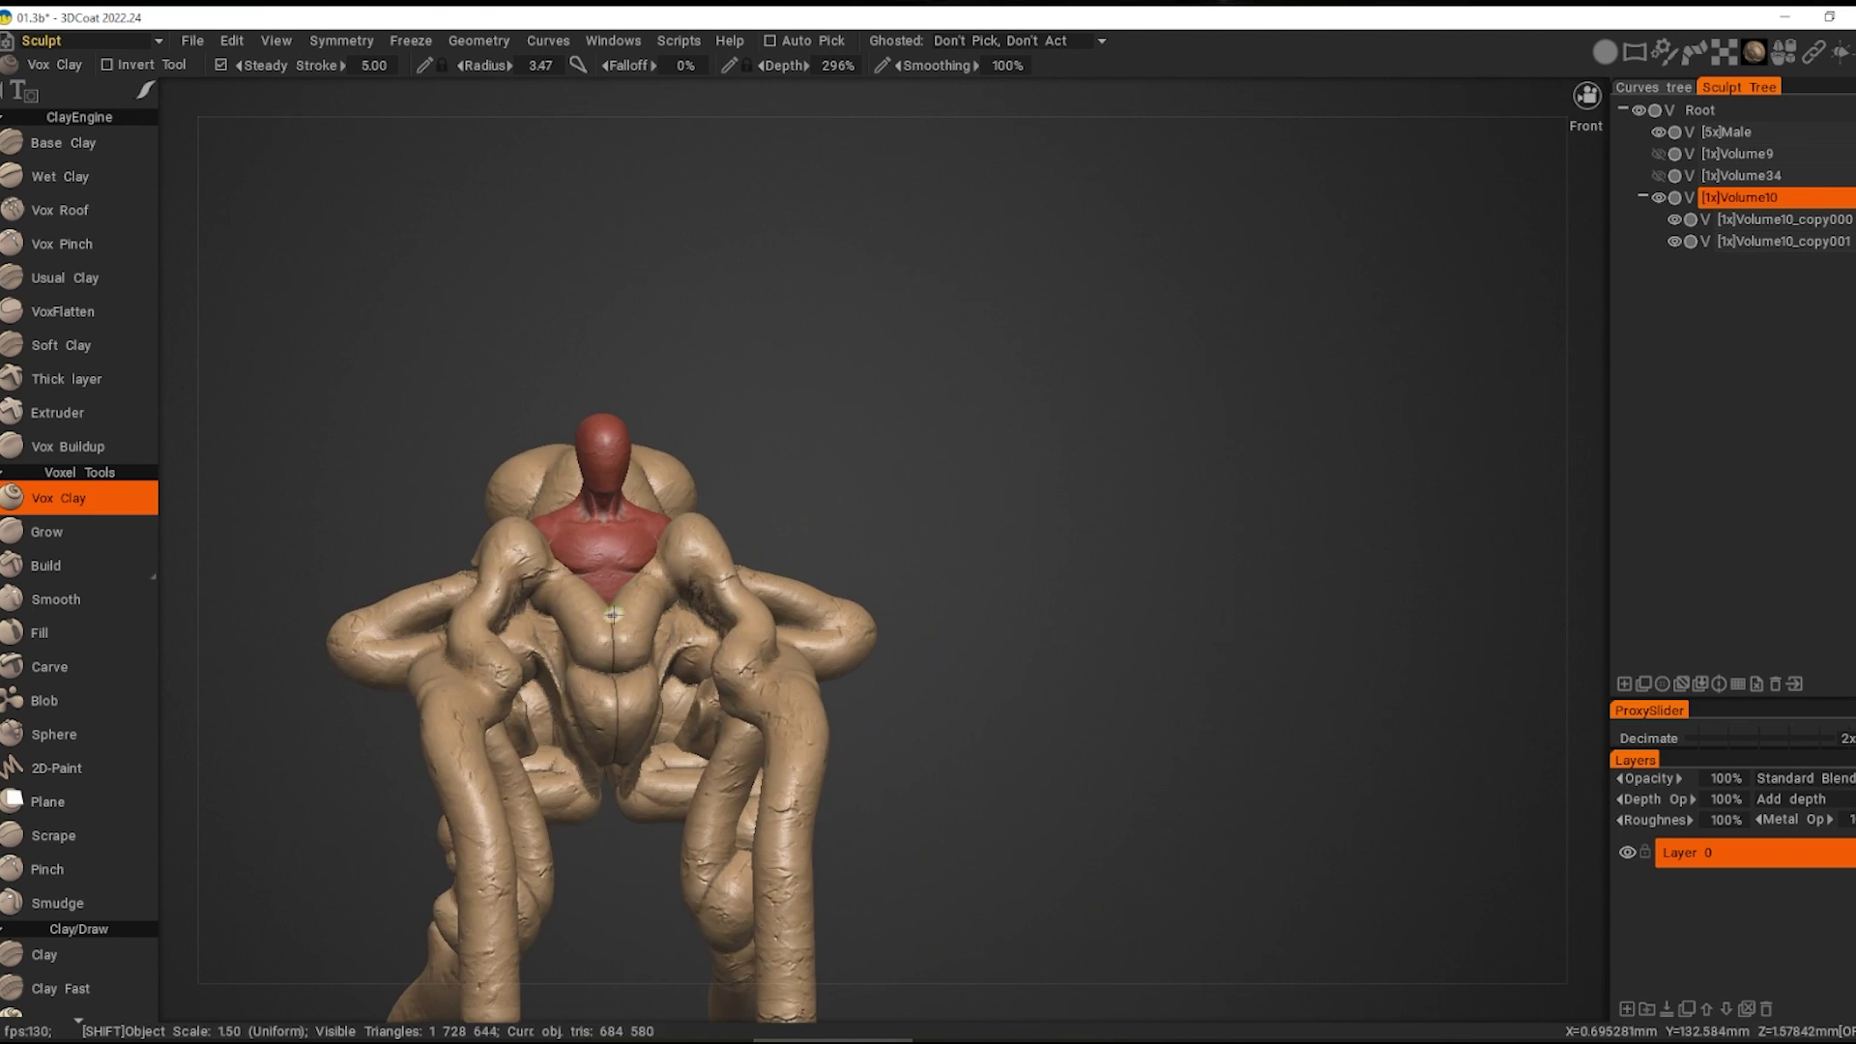
pyautogui.moveTo(818, 580)
pyautogui.keyDown('alt'); pyautogui.mouseDown()
pyautogui.moveTo(827, 710)
pyautogui.moveTo(721, 721)
pyautogui.moveTo(801, 674)
pyautogui.mouseUp(); pyautogui.keyUp('alt')
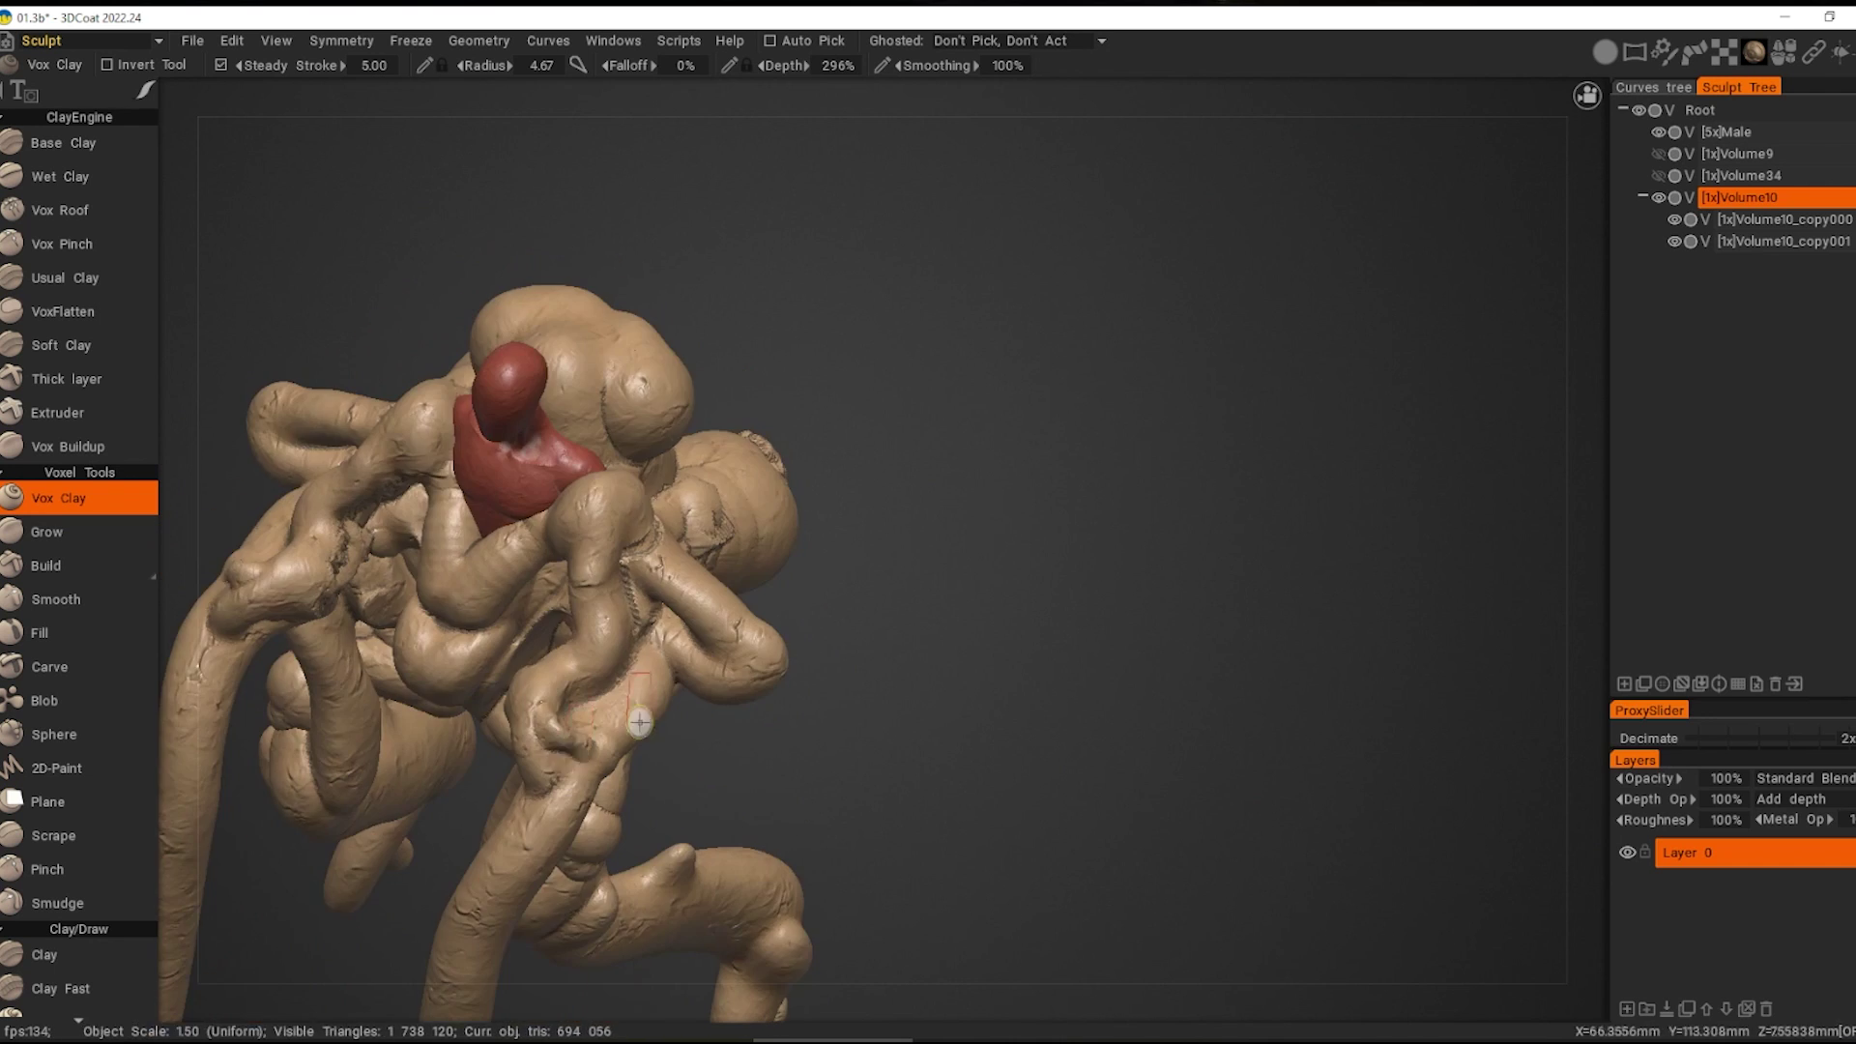
pyautogui.keyDown('alt'); pyautogui.moveTo(610, 778); pyautogui.dragTo(762, 483); pyautogui.keyUp('alt')
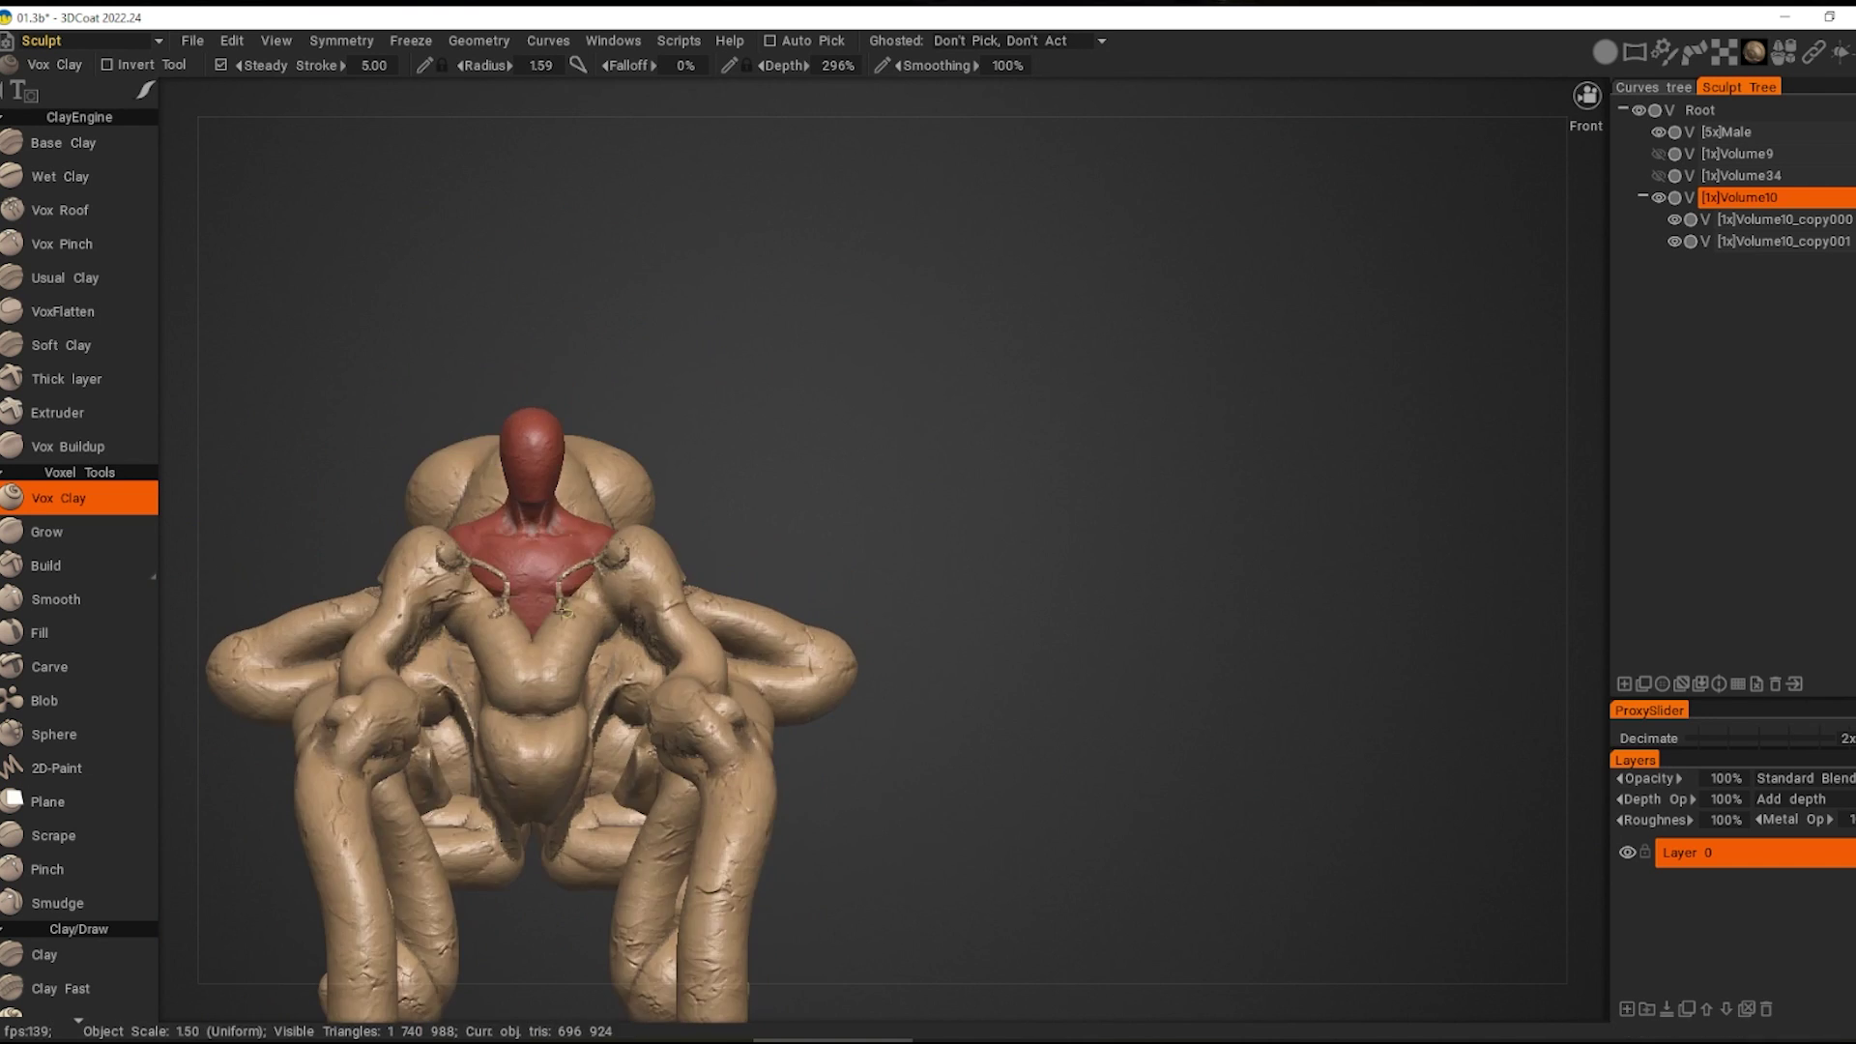
pyautogui.moveTo(624, 498)
pyautogui.keyDown('alt'); pyautogui.mouseDown()
pyautogui.moveTo(580, 677)
pyautogui.moveTo(676, 468)
pyautogui.moveTo(634, 589)
pyautogui.moveTo(570, 587)
pyautogui.moveTo(841, 593)
pyautogui.moveTo(615, 648)
pyautogui.moveTo(746, 593)
pyautogui.moveTo(982, 621)
pyautogui.moveTo(651, 600)
pyautogui.moveTo(871, 674)
pyautogui.moveTo(731, 627)
pyautogui.moveTo(613, 664)
pyautogui.moveTo(635, 599)
pyautogui.moveTo(595, 620)
pyautogui.mouseUp(); pyautogui.keyUp('alt')
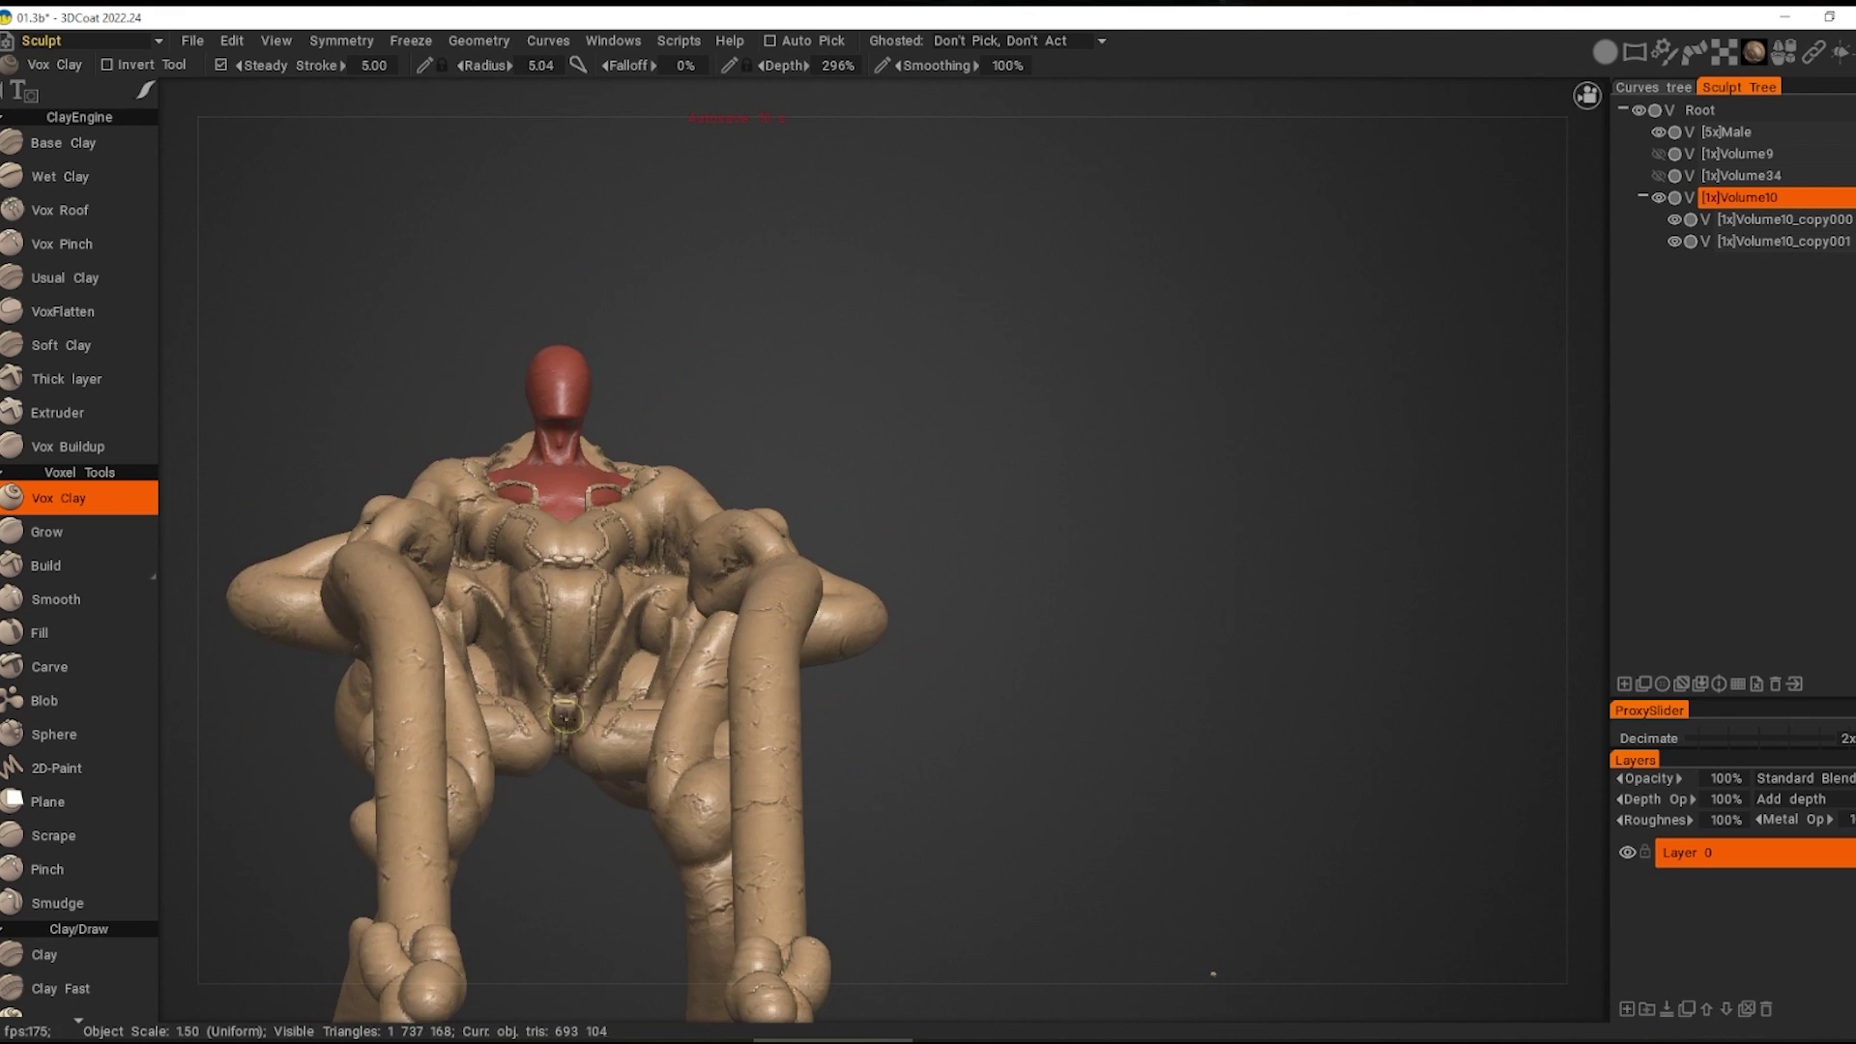
pyautogui.keyDown('alt'); pyautogui.moveTo(565, 716); pyautogui.dragTo(698, 598); pyautogui.keyUp('alt')
pyautogui.moveTo(592, 785)
pyautogui.keyDown('alt'); pyautogui.mouseDown()
pyautogui.moveTo(581, 767)
pyautogui.moveTo(670, 633)
pyautogui.mouseUp(); pyautogui.keyUp('alt')
# Step: Cycle through the Move and Inflate tools in the tool palette, ending on Sphere
pyautogui.press('m')
pyautogui.press('space')
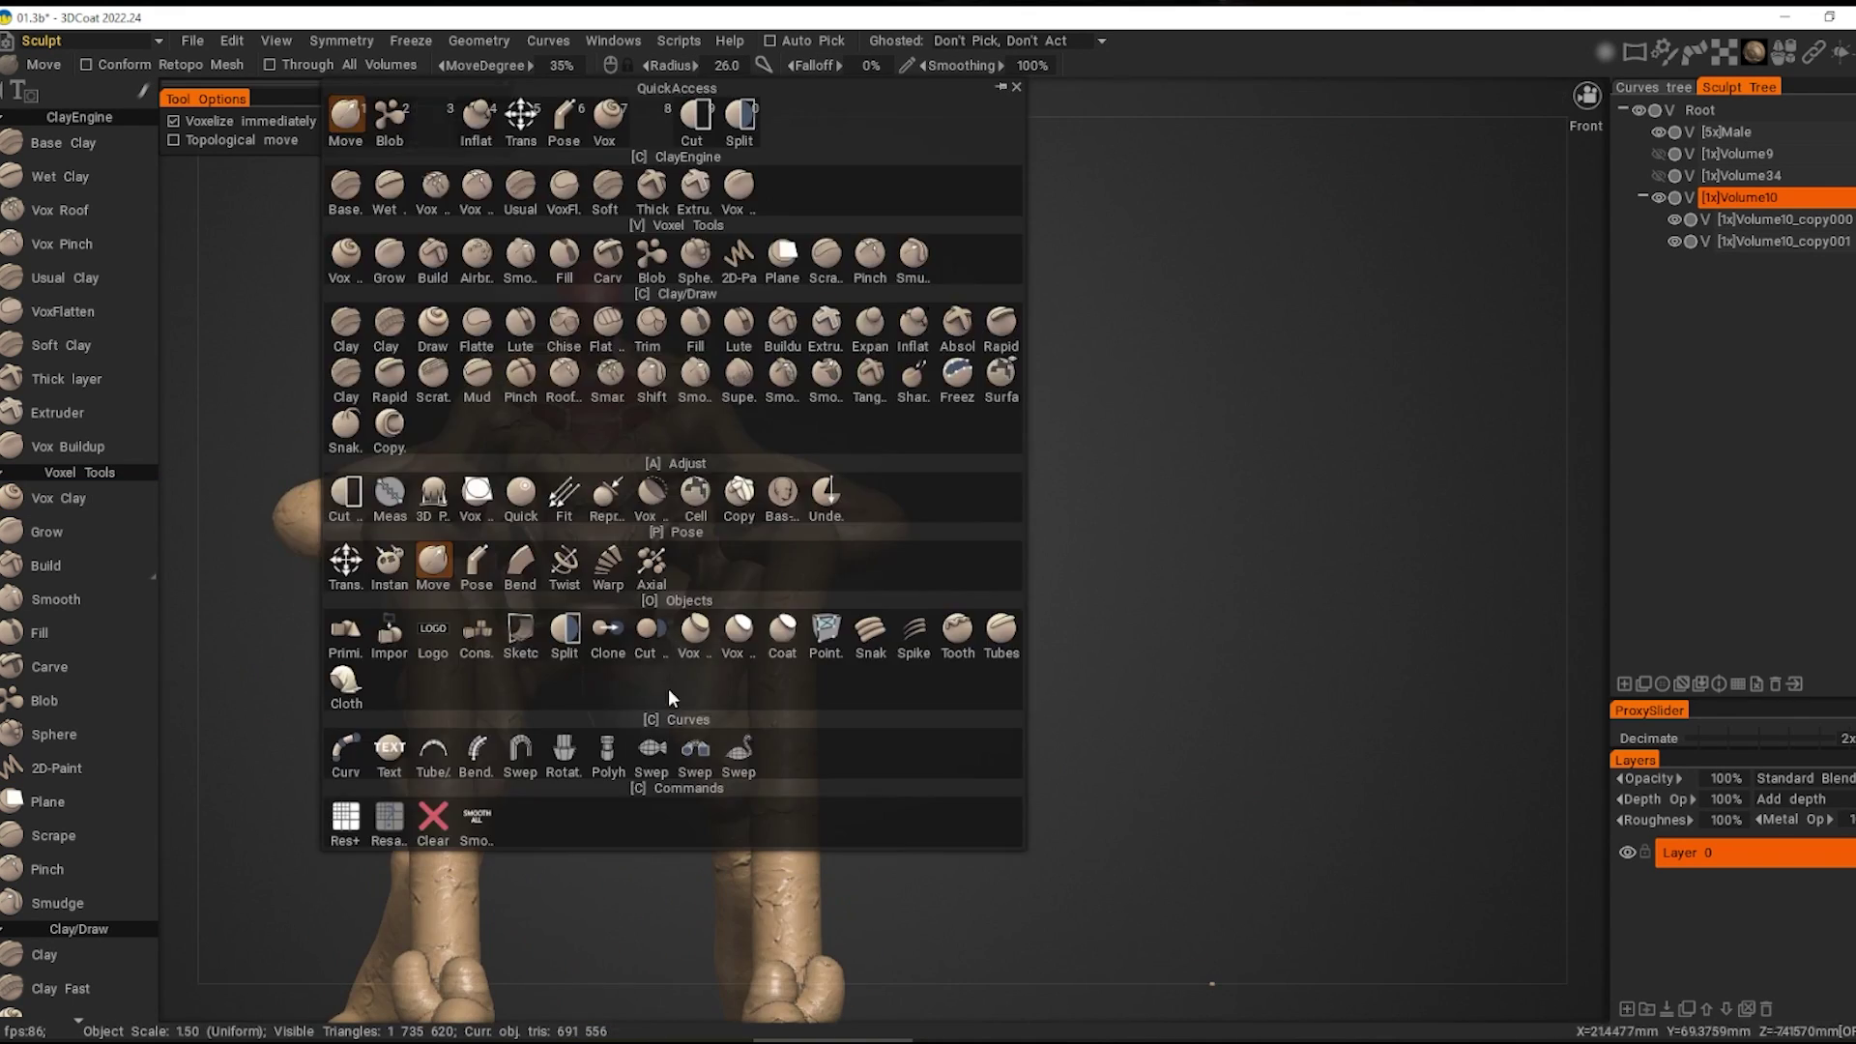
pyautogui.press('3')
pyautogui.press('space')
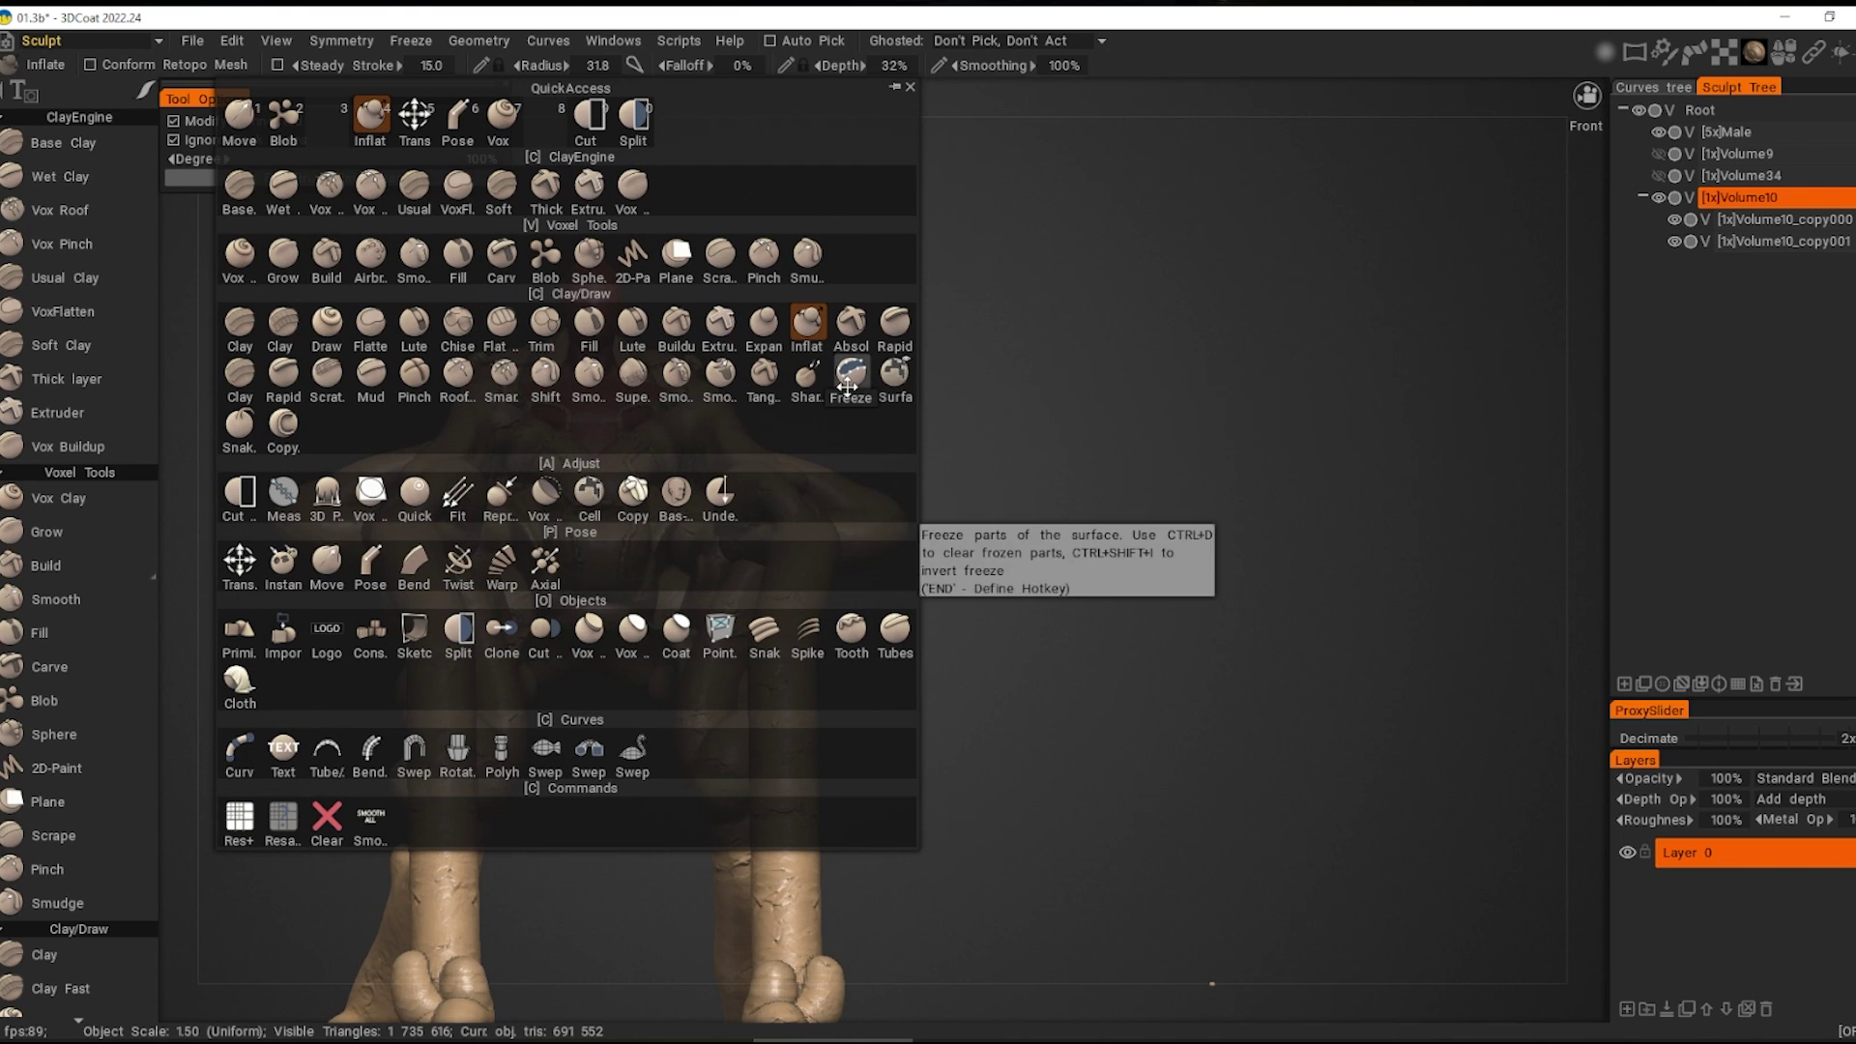
pyautogui.press('space')
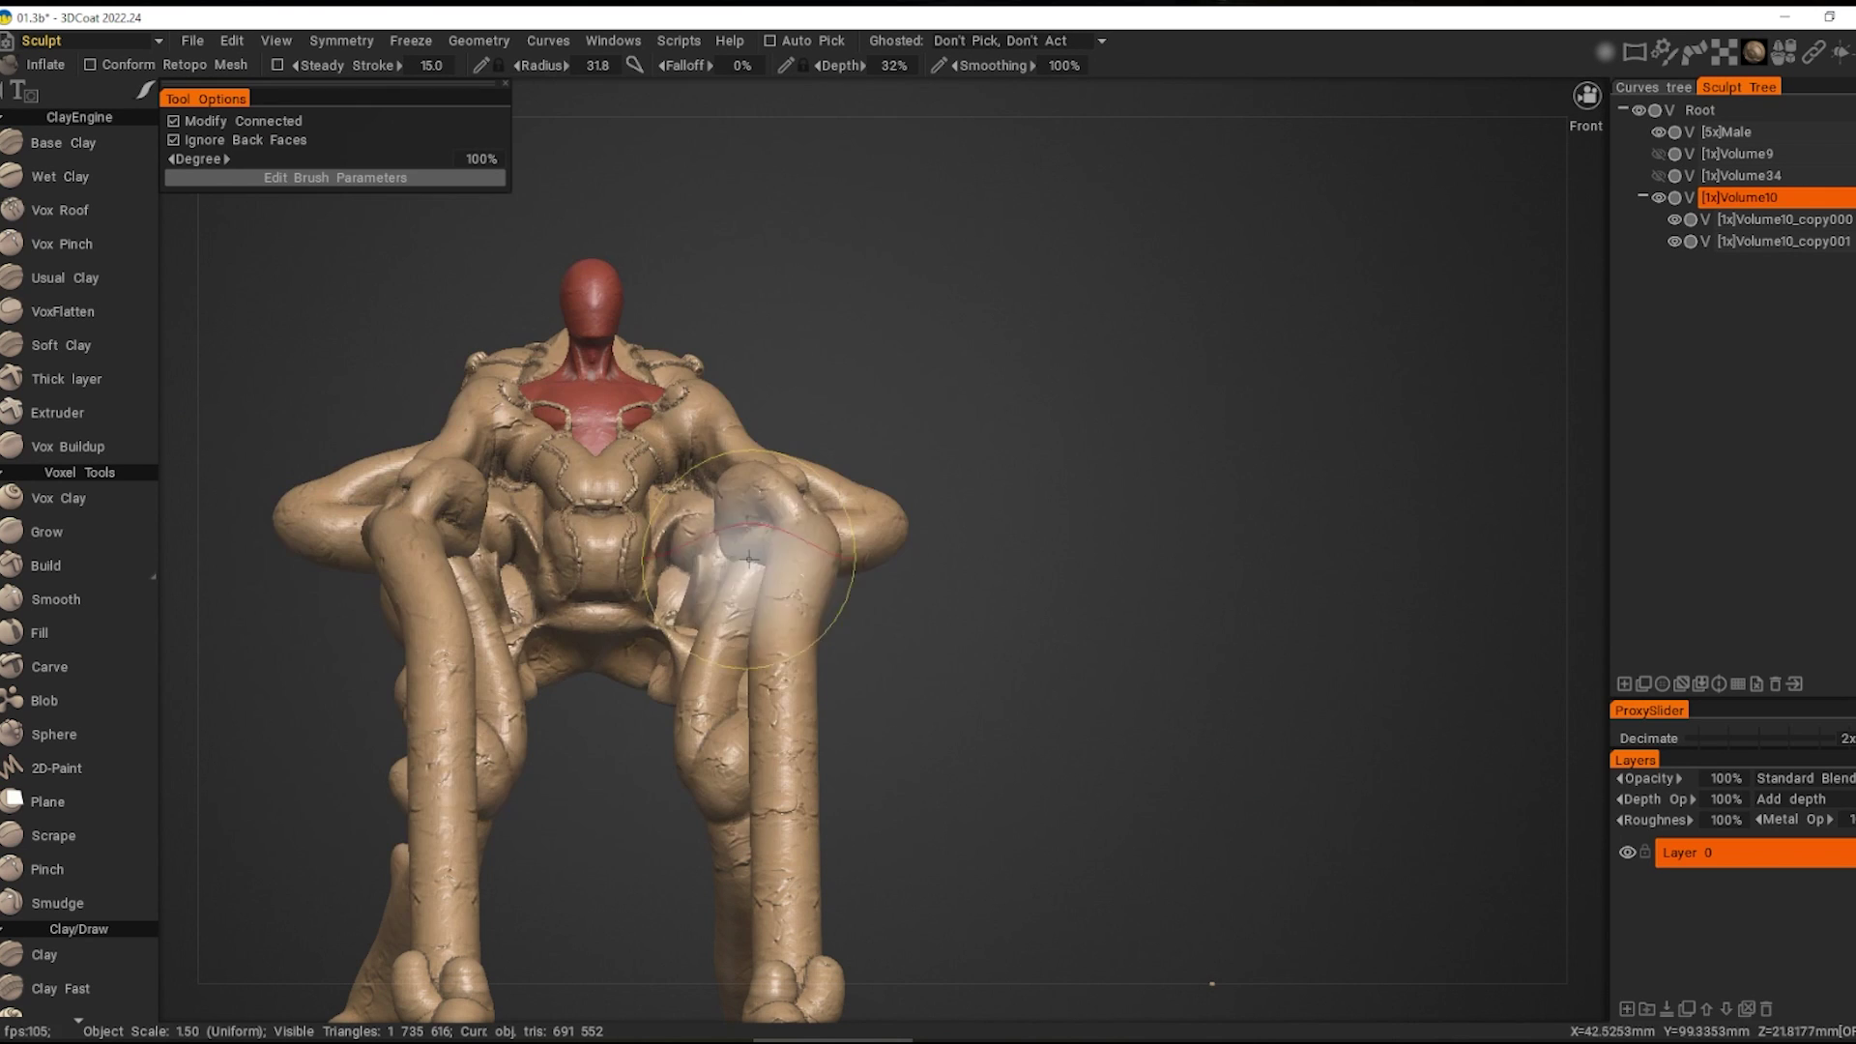
pyautogui.press('space')
pyautogui.click(580, 319)
# Step: Add knobs and joints to the legs, resizing the brush and orbiting around them
pyautogui.moveTo(677, 629)
pyautogui.keyDown('alt'); pyautogui.mouseDown()
pyautogui.moveTo(618, 785)
pyautogui.moveTo(638, 749)
pyautogui.moveTo(785, 711)
pyautogui.moveTo(995, 787)
pyautogui.moveTo(471, 723)
pyautogui.moveTo(738, 565)
pyautogui.moveTo(925, 793)
pyautogui.mouseUp(); pyautogui.keyUp('alt')
pyautogui.rightClick(662, 741)
pyautogui.press('Escape')
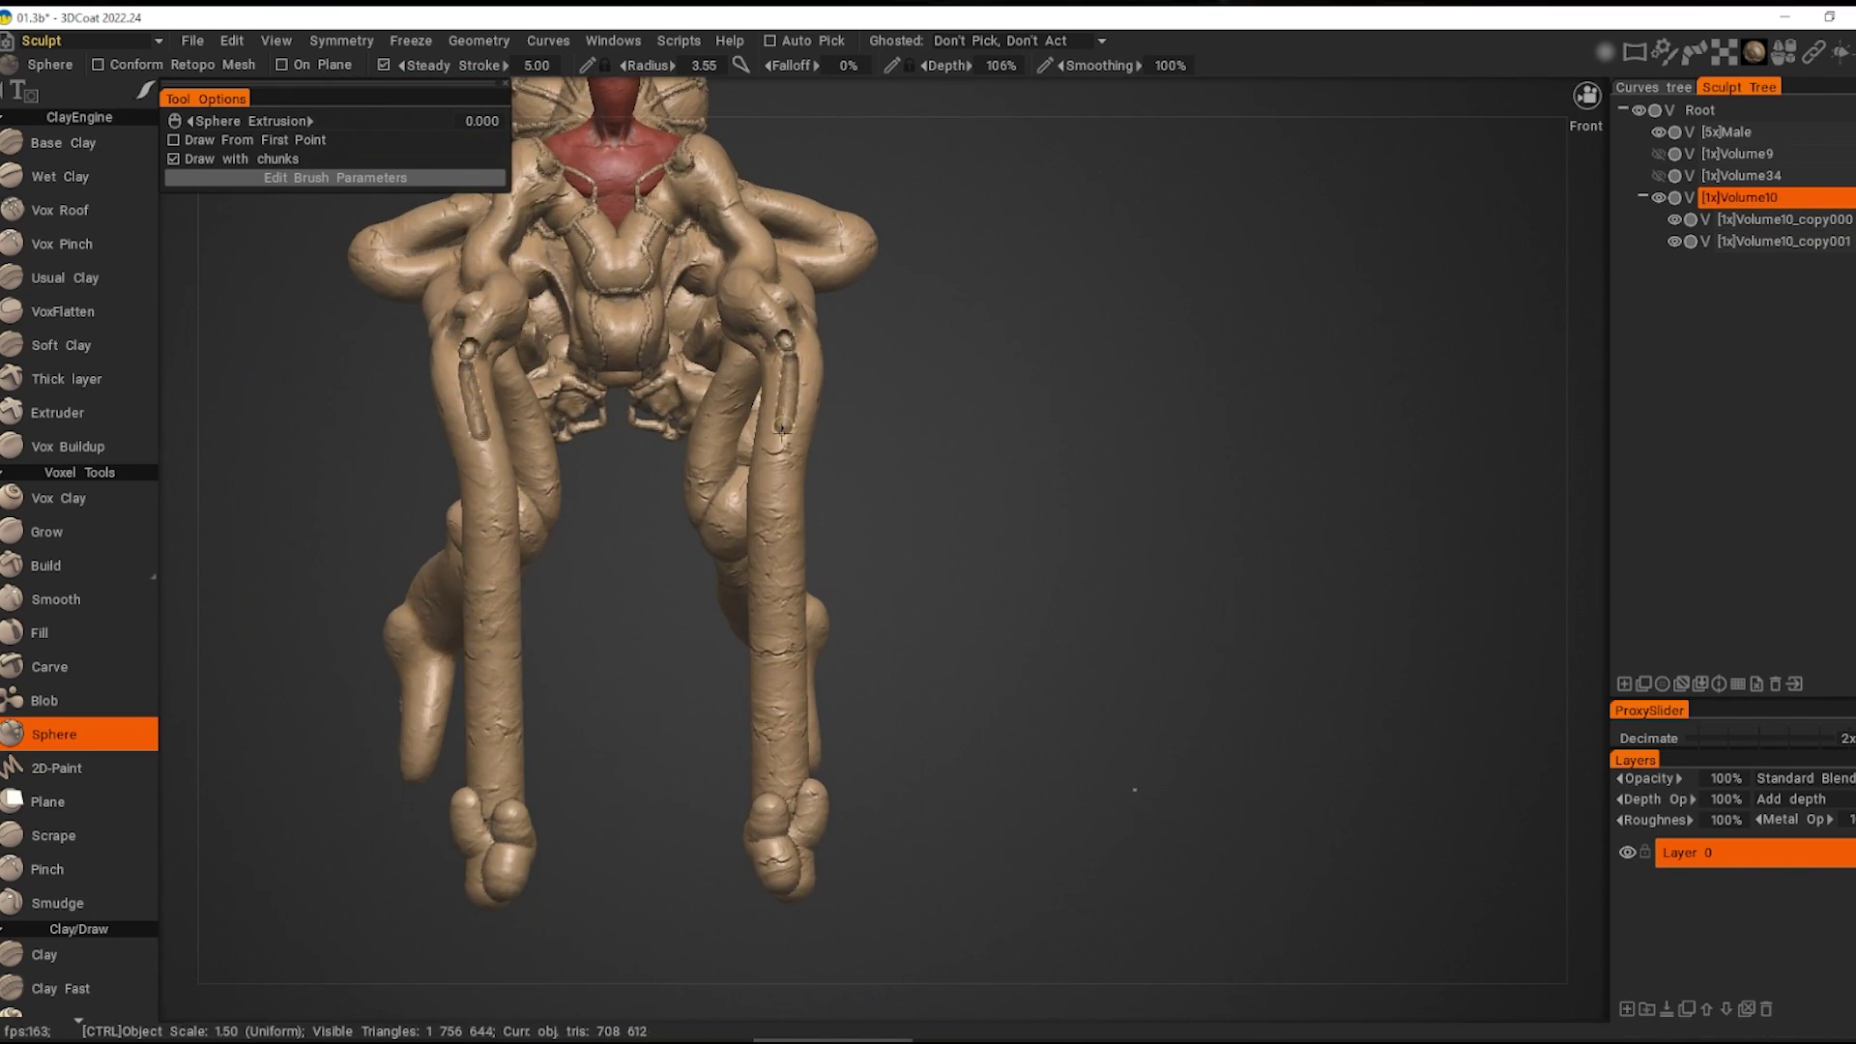
pyautogui.moveTo(745, 703)
pyautogui.keyDown('alt'); pyautogui.mouseDown()
pyautogui.moveTo(785, 715)
pyautogui.moveTo(1056, 619)
pyautogui.moveTo(864, 713)
pyautogui.moveTo(827, 694)
pyautogui.mouseUp(); pyautogui.keyUp('alt')
pyautogui.press('m')
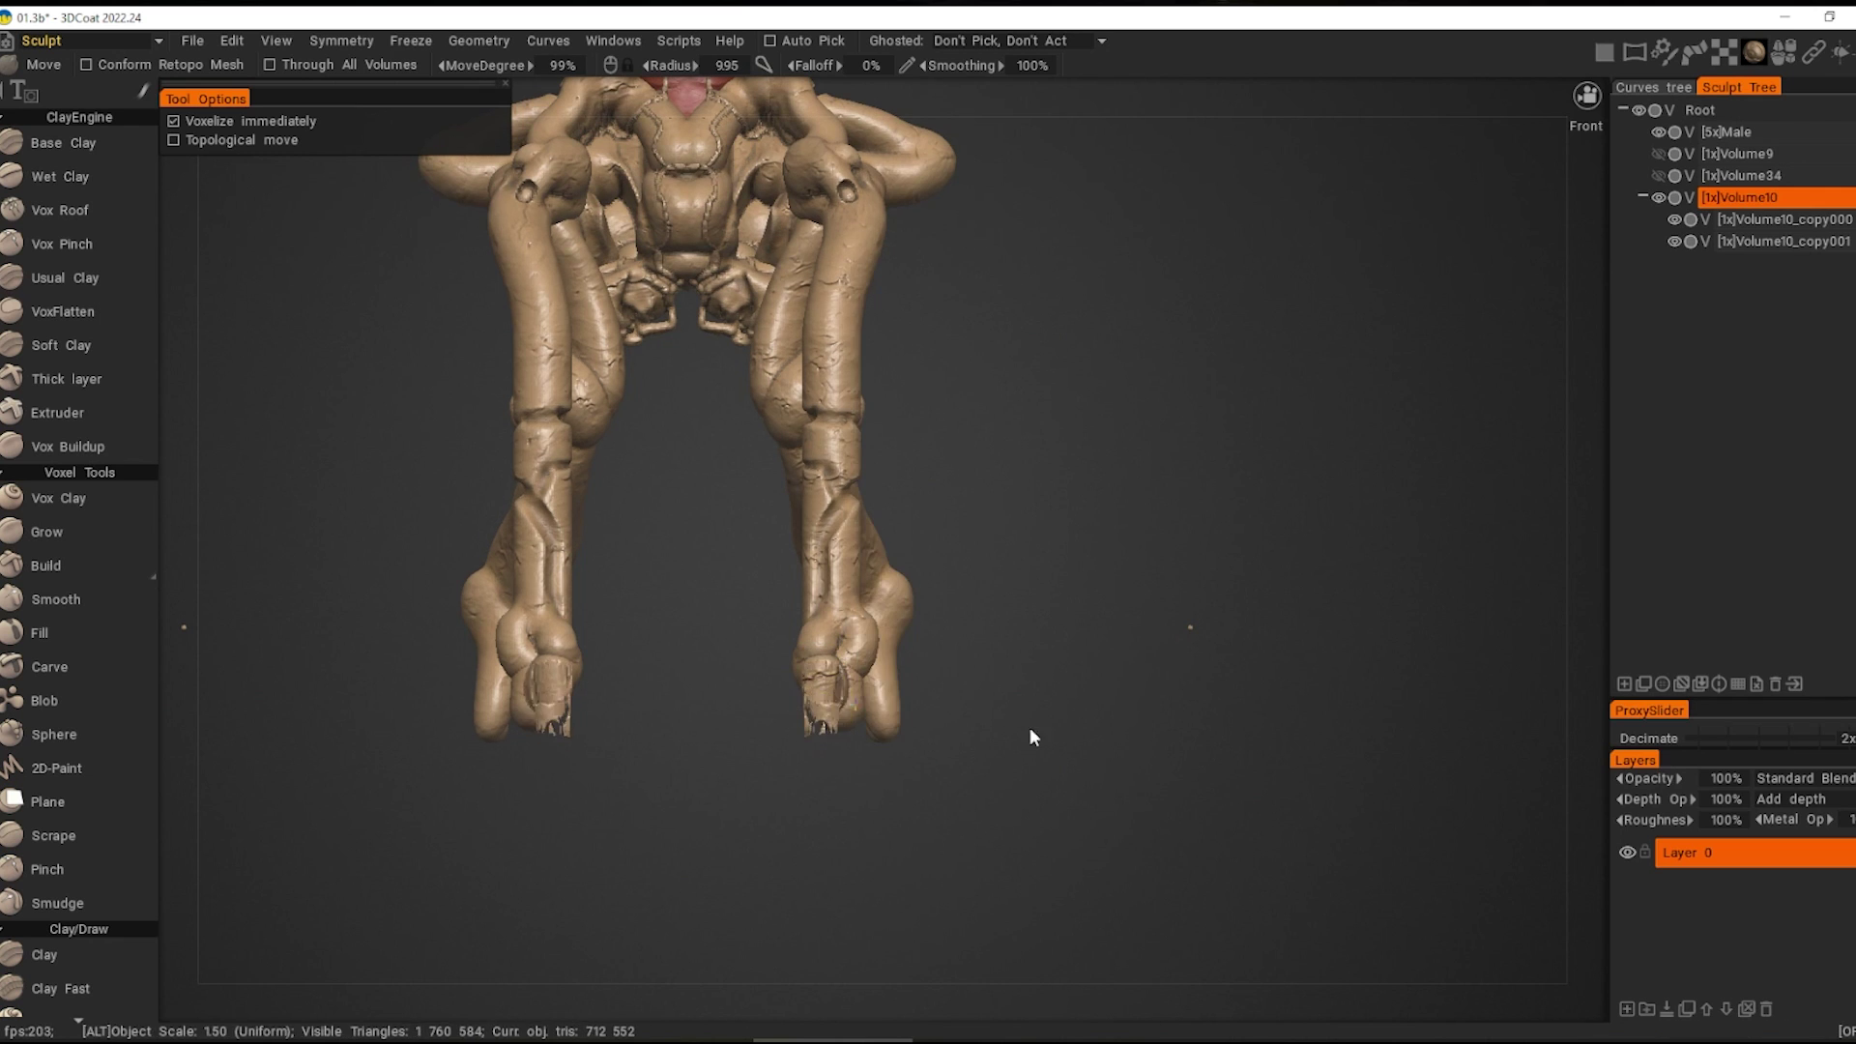
pyautogui.moveTo(1032, 738)
pyautogui.keyDown('shift'); pyautogui.mouseDown()
pyautogui.moveTo(667, 679)
pyautogui.moveTo(817, 740)
pyautogui.mouseUp(); pyautogui.keyUp('shift')
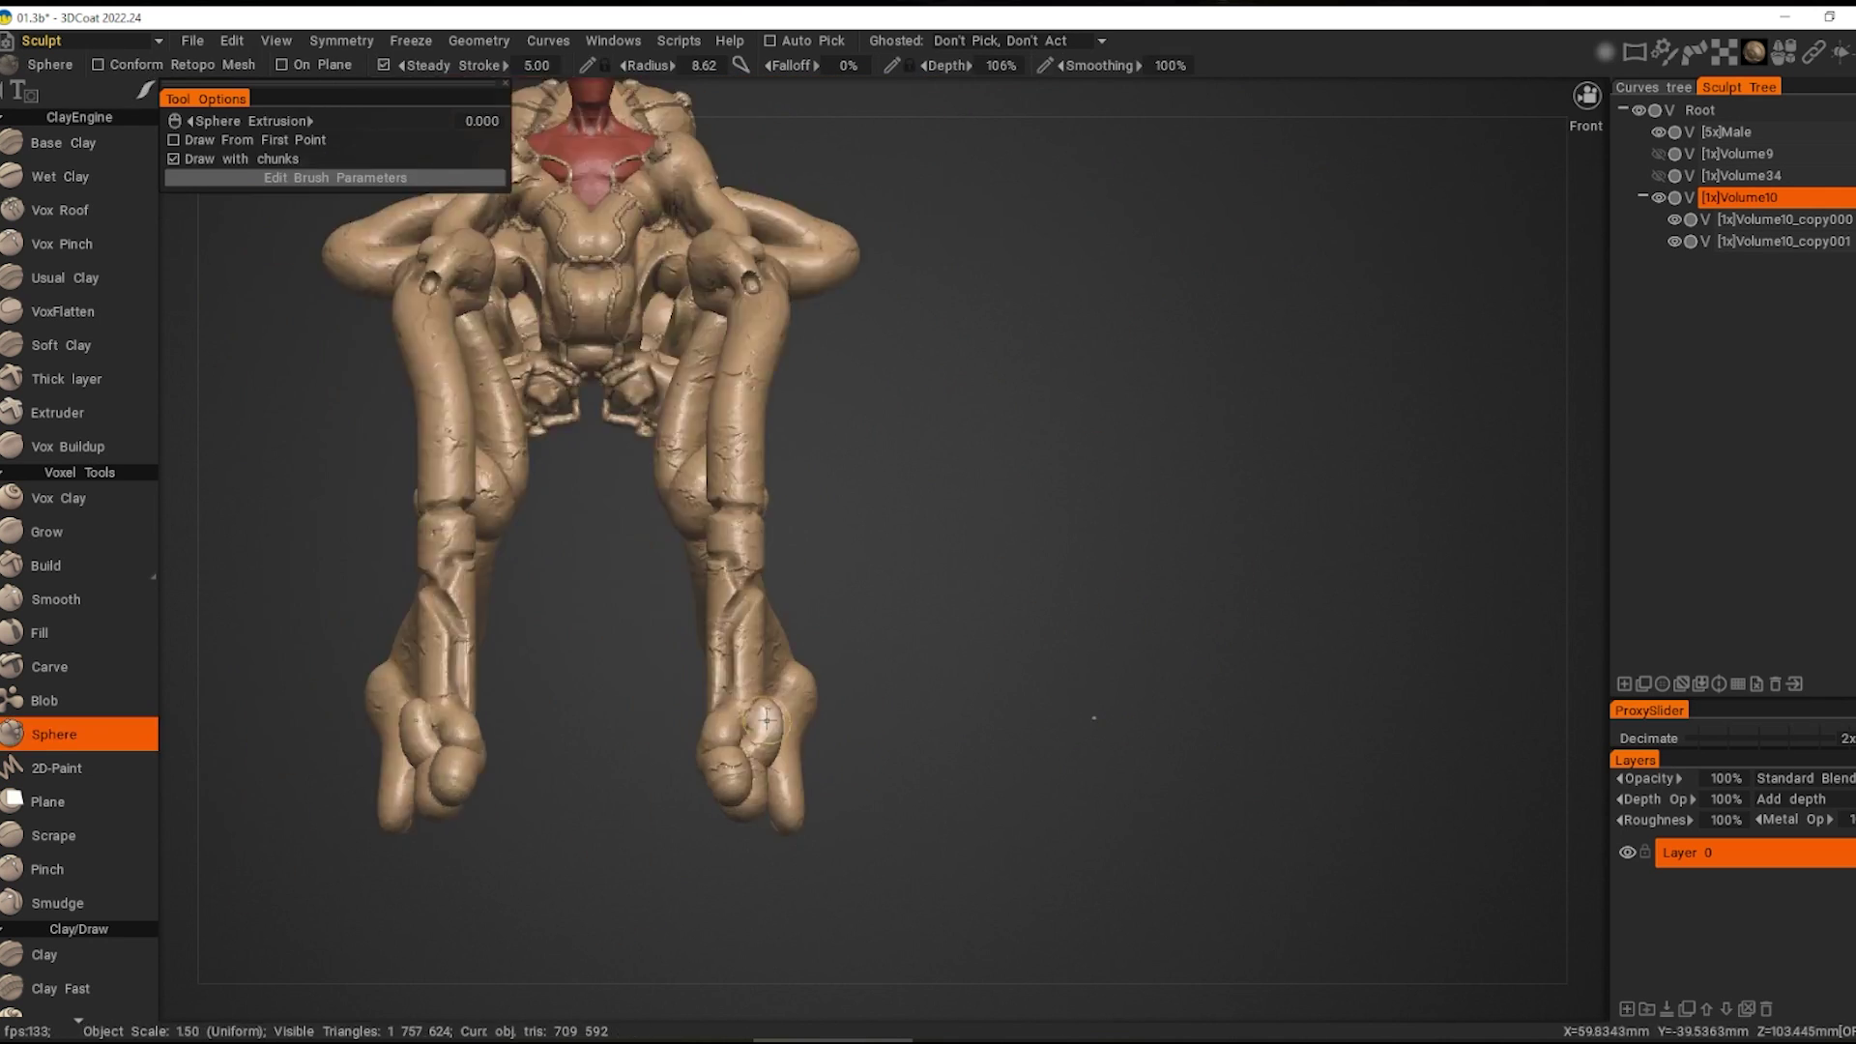
pyautogui.click(104, 509)
pyautogui.moveTo(926, 845)
pyautogui.mouseDown()
pyautogui.moveTo(862, 735)
pyautogui.moveTo(696, 799)
pyautogui.mouseUp()
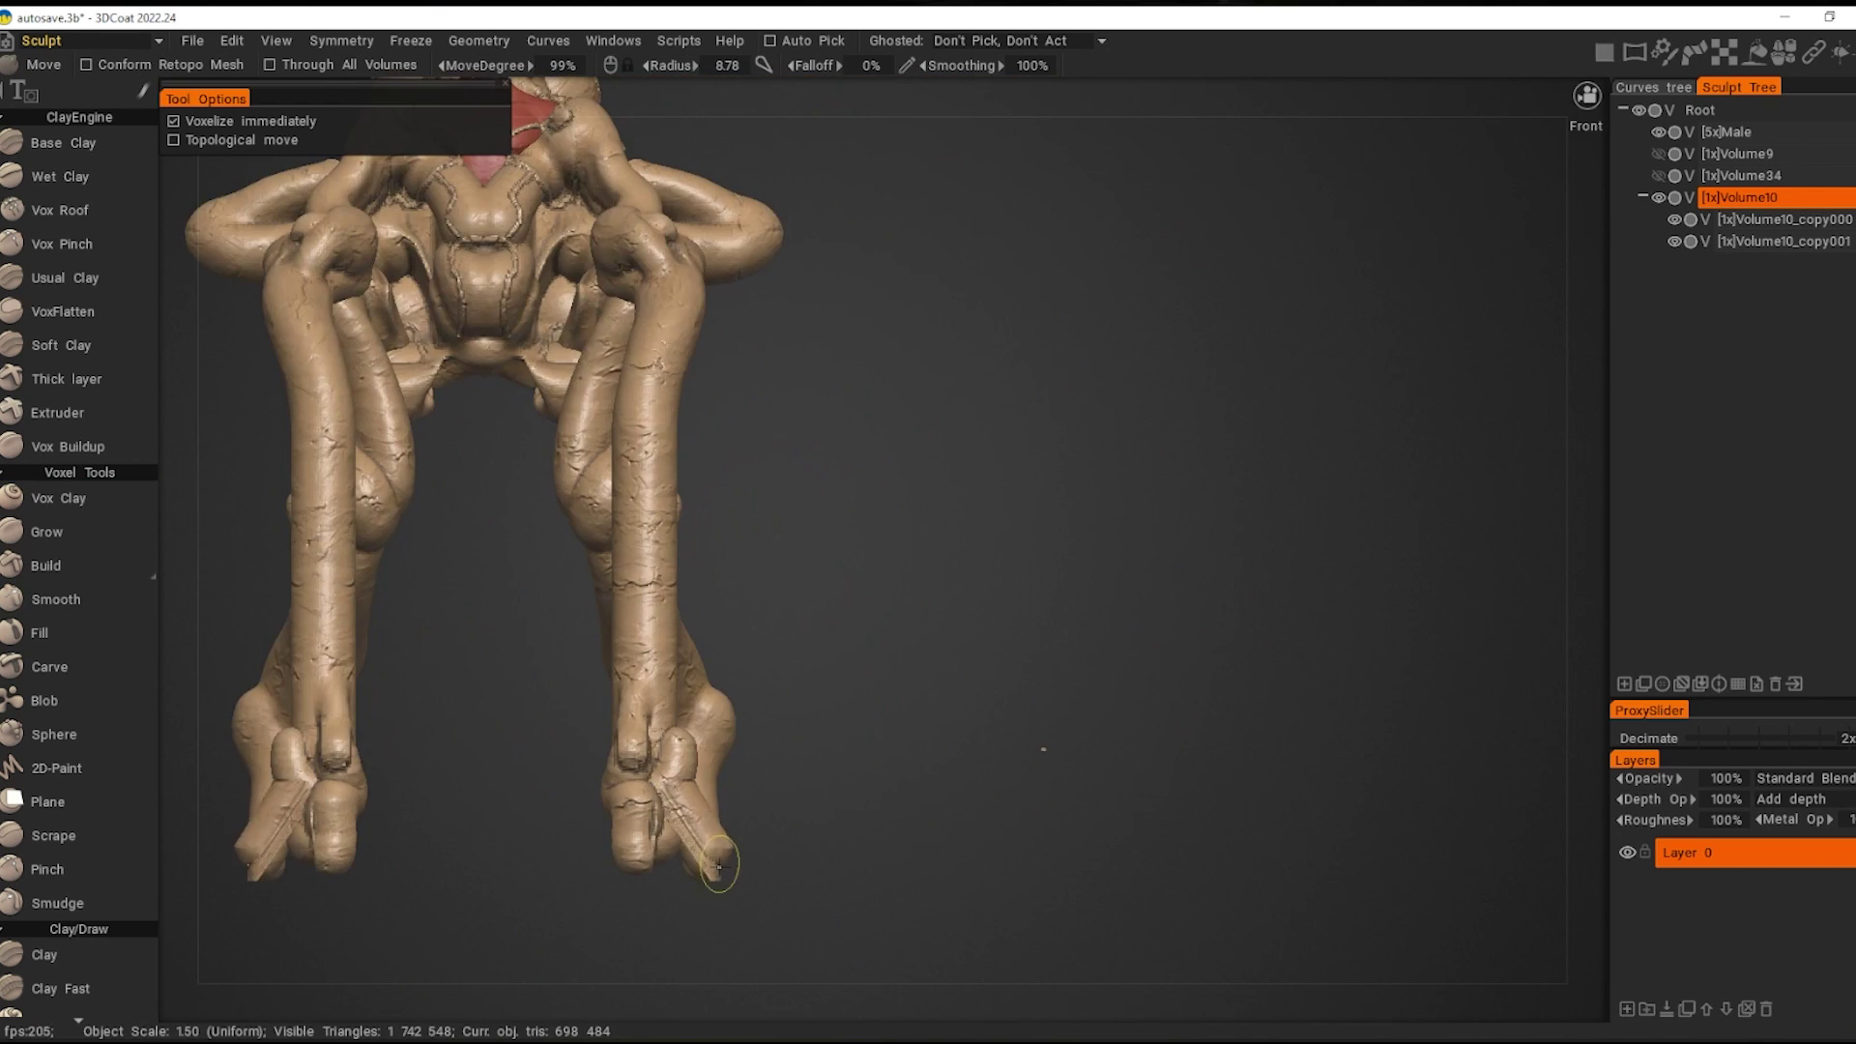
pyautogui.moveTo(754, 854); pyautogui.dragTo(898, 795, button='right')
# Step: Re-frame the creature closer from the front and orbit to inspect the whole sculpt
pyautogui.keyDown('alt'); pyautogui.moveTo(377, 723); pyautogui.dragTo(431, 589); pyautogui.keyUp('alt')
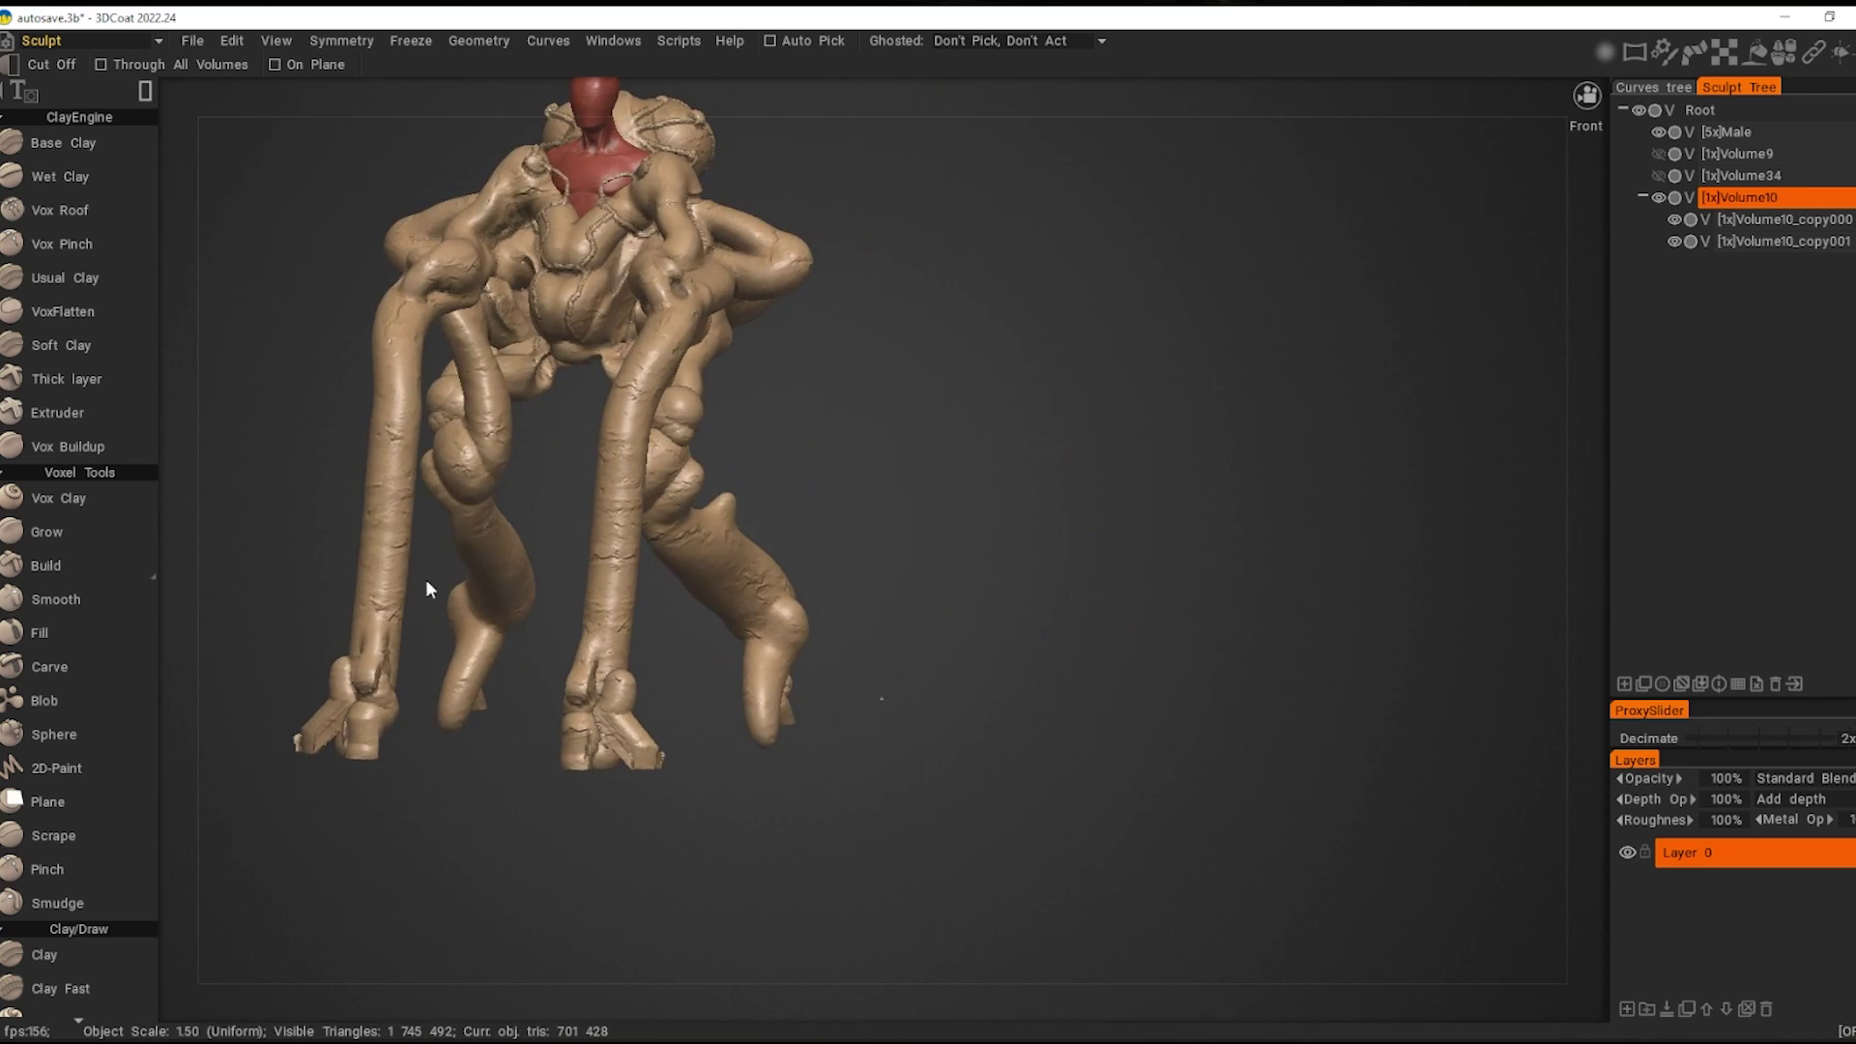
pyautogui.moveTo(609, 738)
pyautogui.keyDown('alt'); pyautogui.mouseDown()
pyautogui.moveTo(873, 752)
pyautogui.moveTo(698, 723)
pyautogui.moveTo(659, 488)
pyautogui.moveTo(971, 540)
pyautogui.mouseUp(); pyautogui.keyUp('alt')
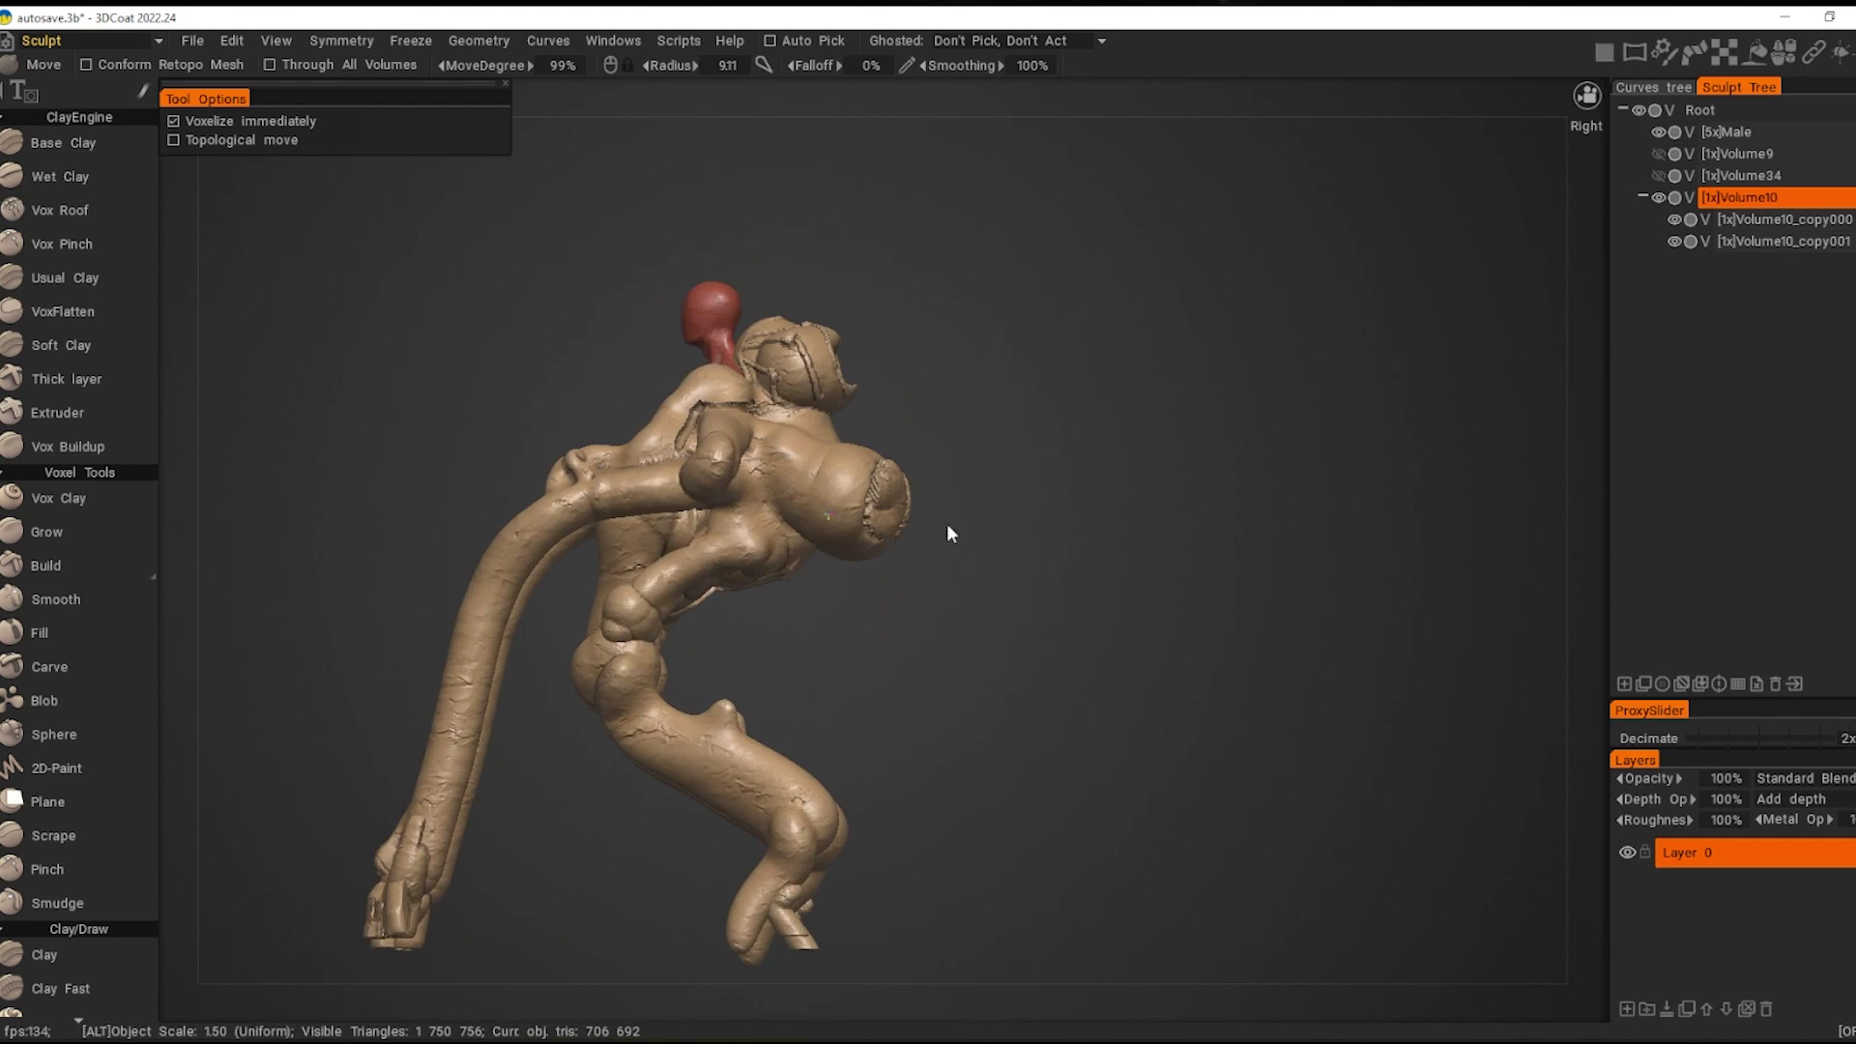
pyautogui.moveTo(734, 479)
pyautogui.keyDown('alt'); pyautogui.mouseDown()
pyautogui.moveTo(692, 790)
pyautogui.moveTo(1151, 587)
pyautogui.mouseUp(); pyautogui.keyUp('alt')
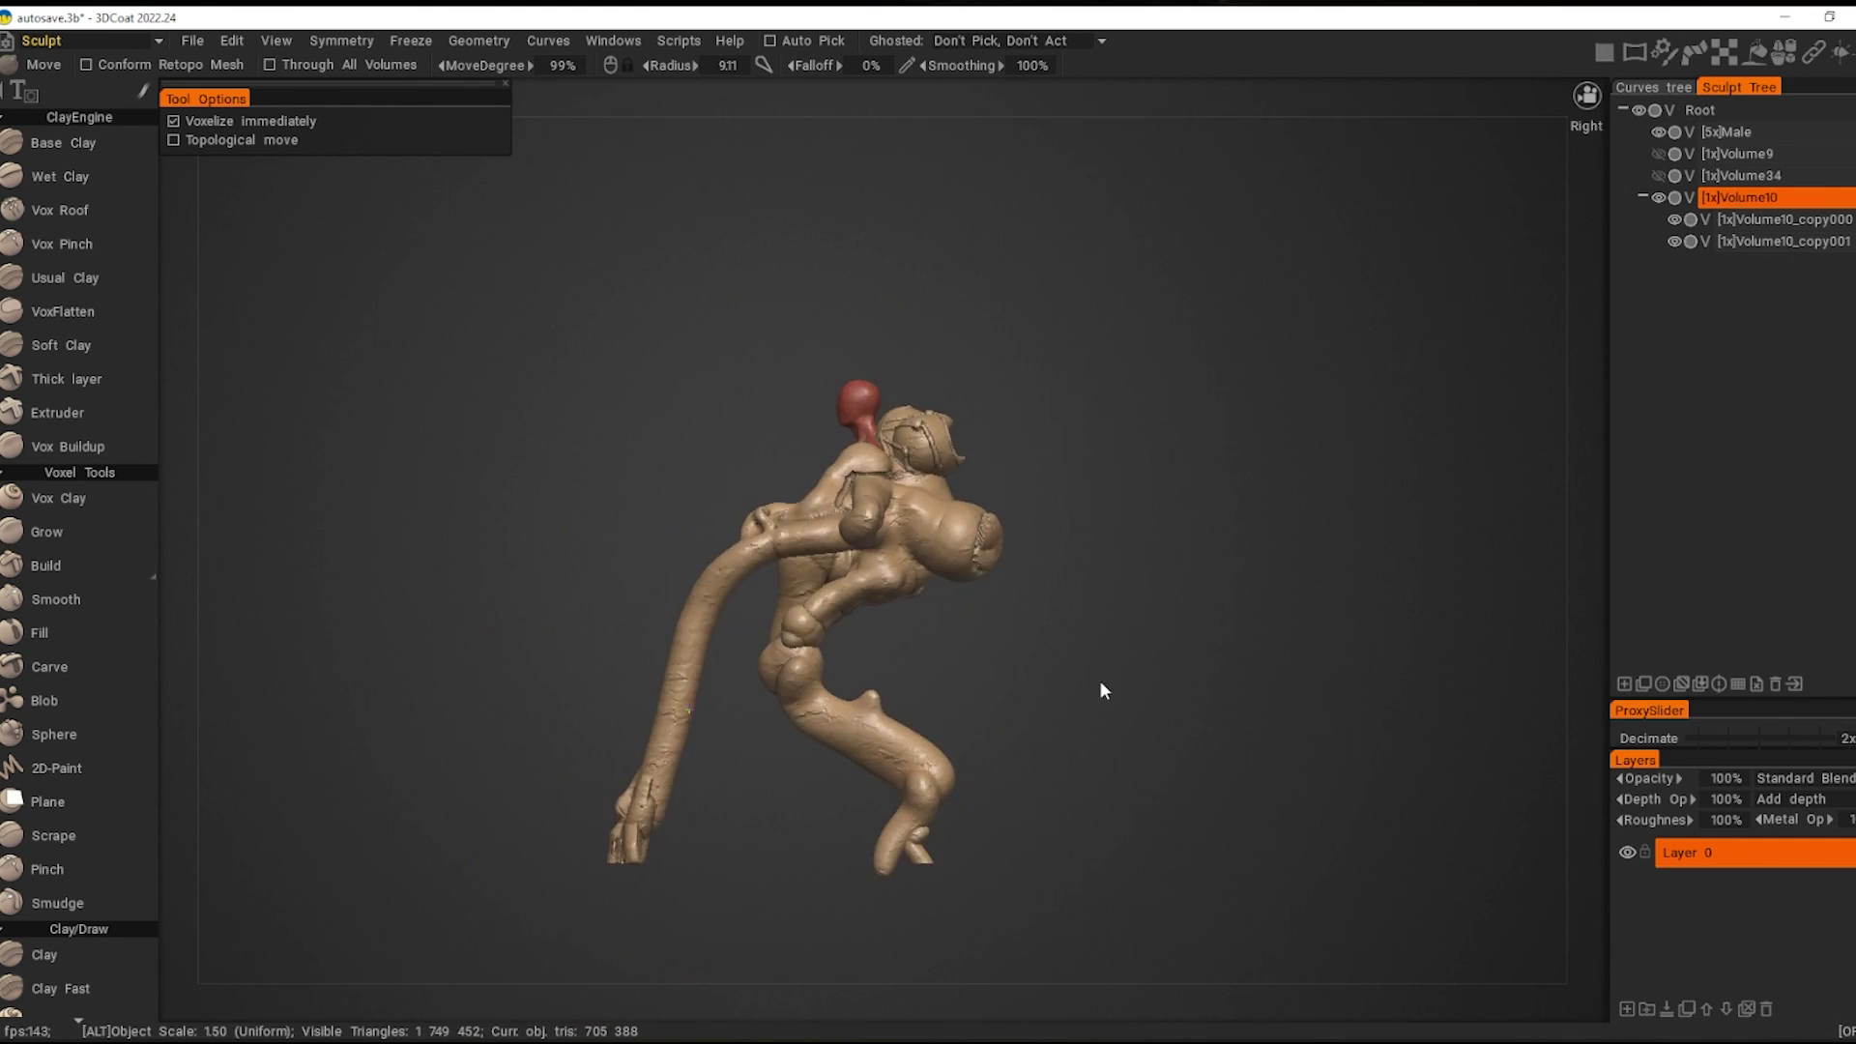
pyautogui.click(1658, 153)
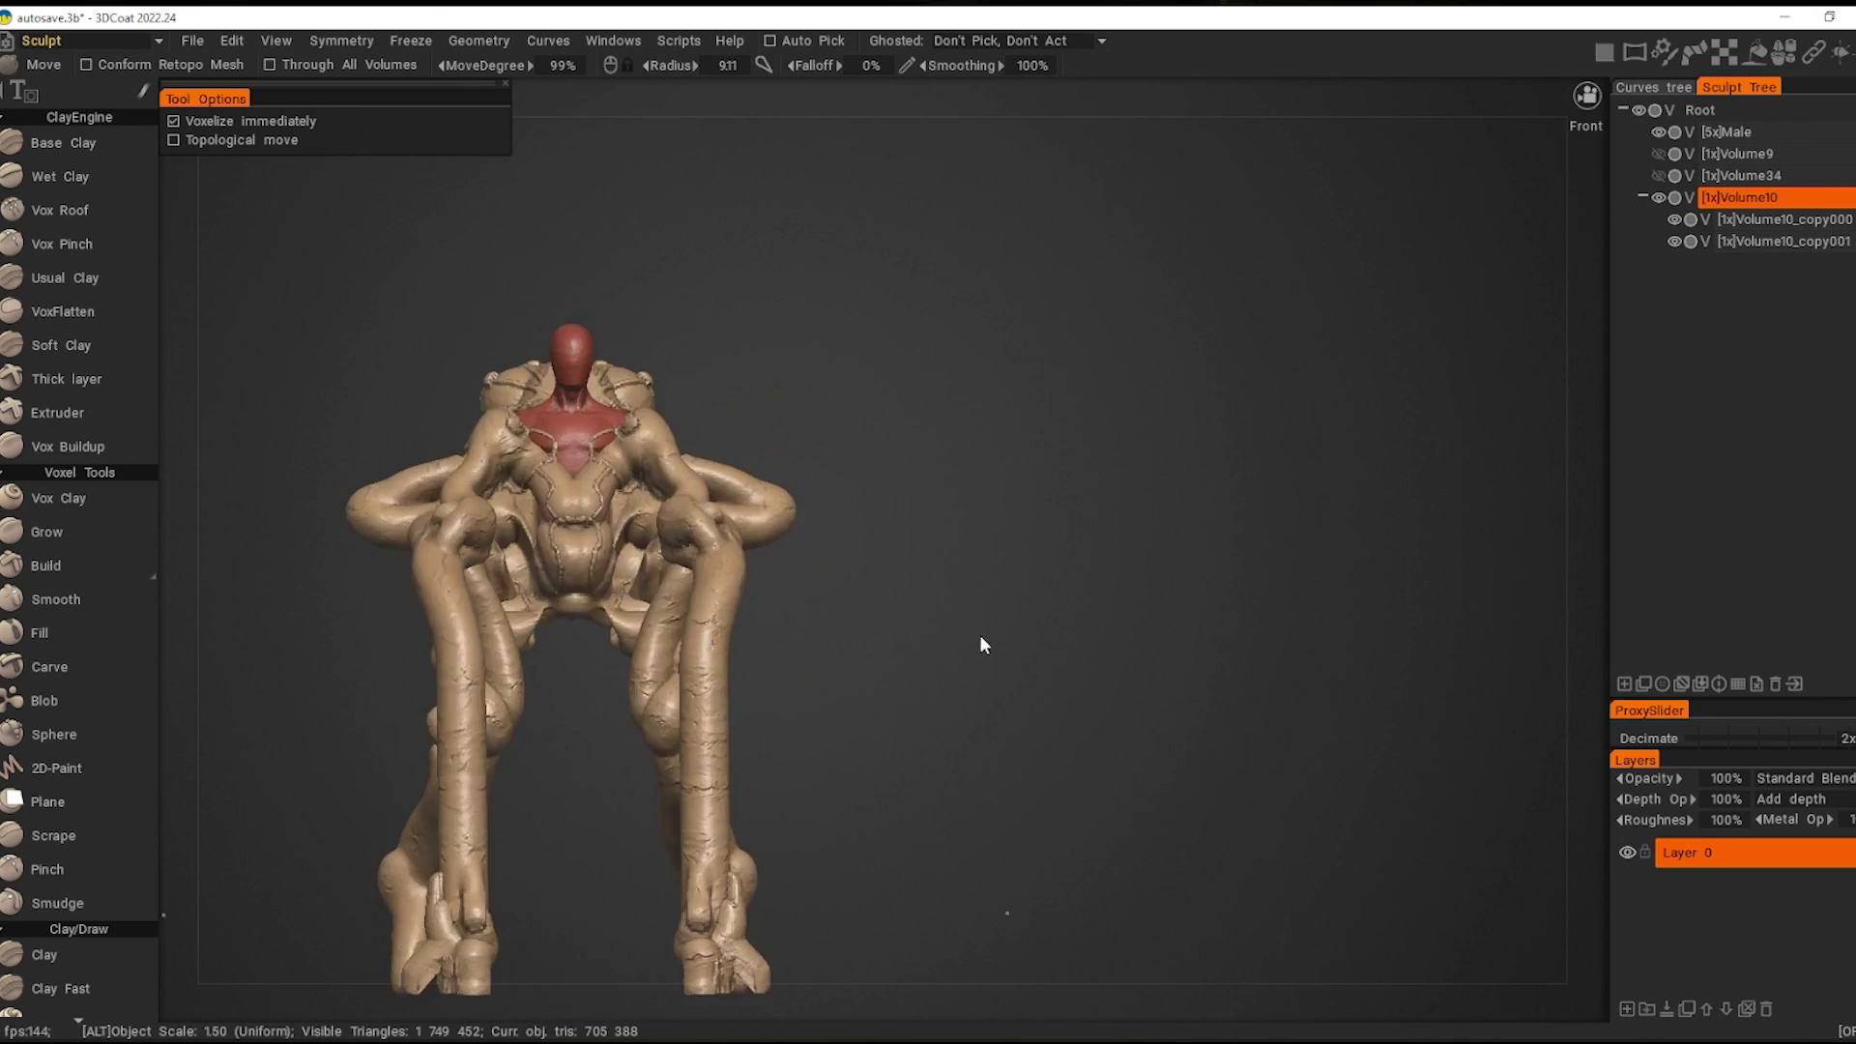
# Step: With an enlarged Vox Clay brush, stroke rope-like ridges around the back and shoulders
pyautogui.click(58, 497)
pyautogui.moveTo(981, 638)
pyautogui.keyDown('alt'); pyautogui.mouseDown()
pyautogui.moveTo(906, 502)
pyautogui.moveTo(866, 541)
pyautogui.mouseUp(); pyautogui.keyUp('alt')
pyautogui.rightClick(889, 512)
pyautogui.moveTo(783, 534)
pyautogui.mouseDown(button='right')
pyautogui.moveTo(824, 534)
pyautogui.moveTo(773, 542)
pyautogui.mouseUp(button='right')
pyautogui.moveTo(773, 542)
pyautogui.keyDown('alt'); pyautogui.mouseDown()
pyautogui.moveTo(740, 630)
pyautogui.moveTo(614, 632)
pyautogui.mouseUp(); pyautogui.keyUp('alt')
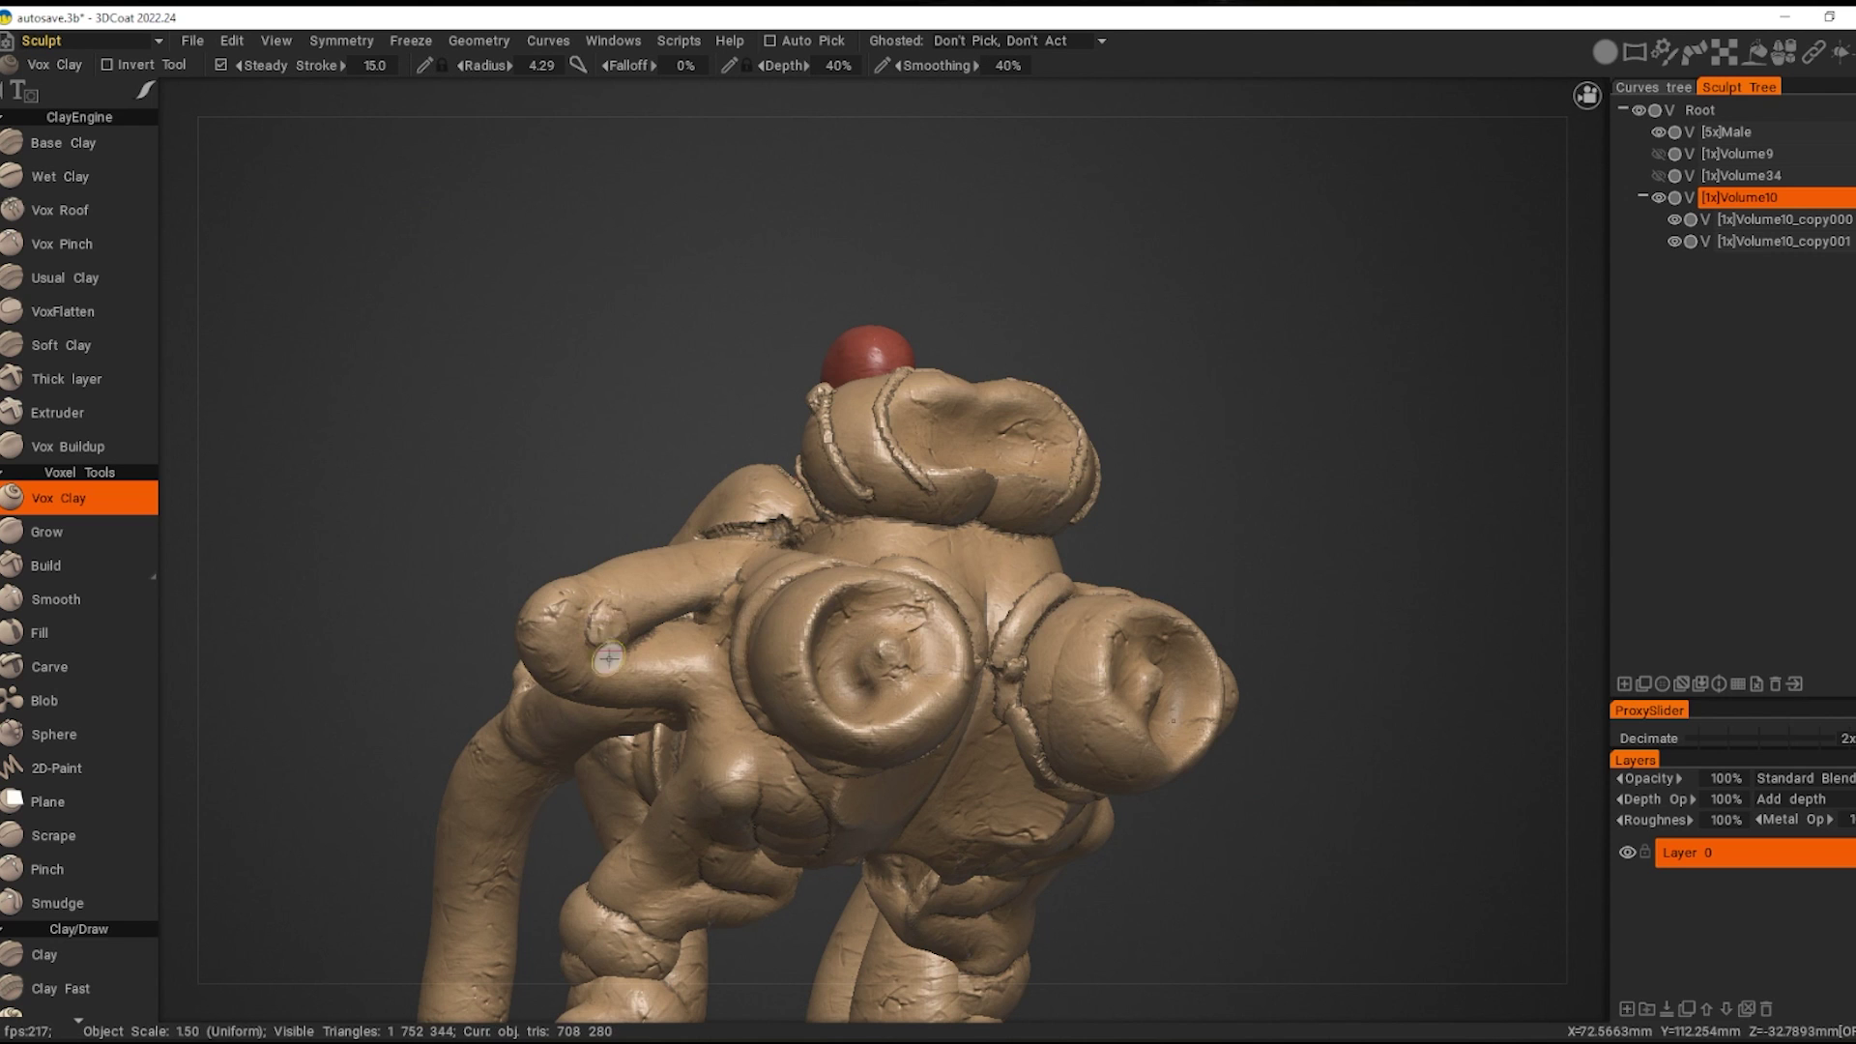
pyautogui.keyDown('alt'); pyautogui.moveTo(608, 658); pyautogui.dragTo(756, 608); pyautogui.keyUp('alt')
pyautogui.press('space')
pyautogui.click(707, 643)
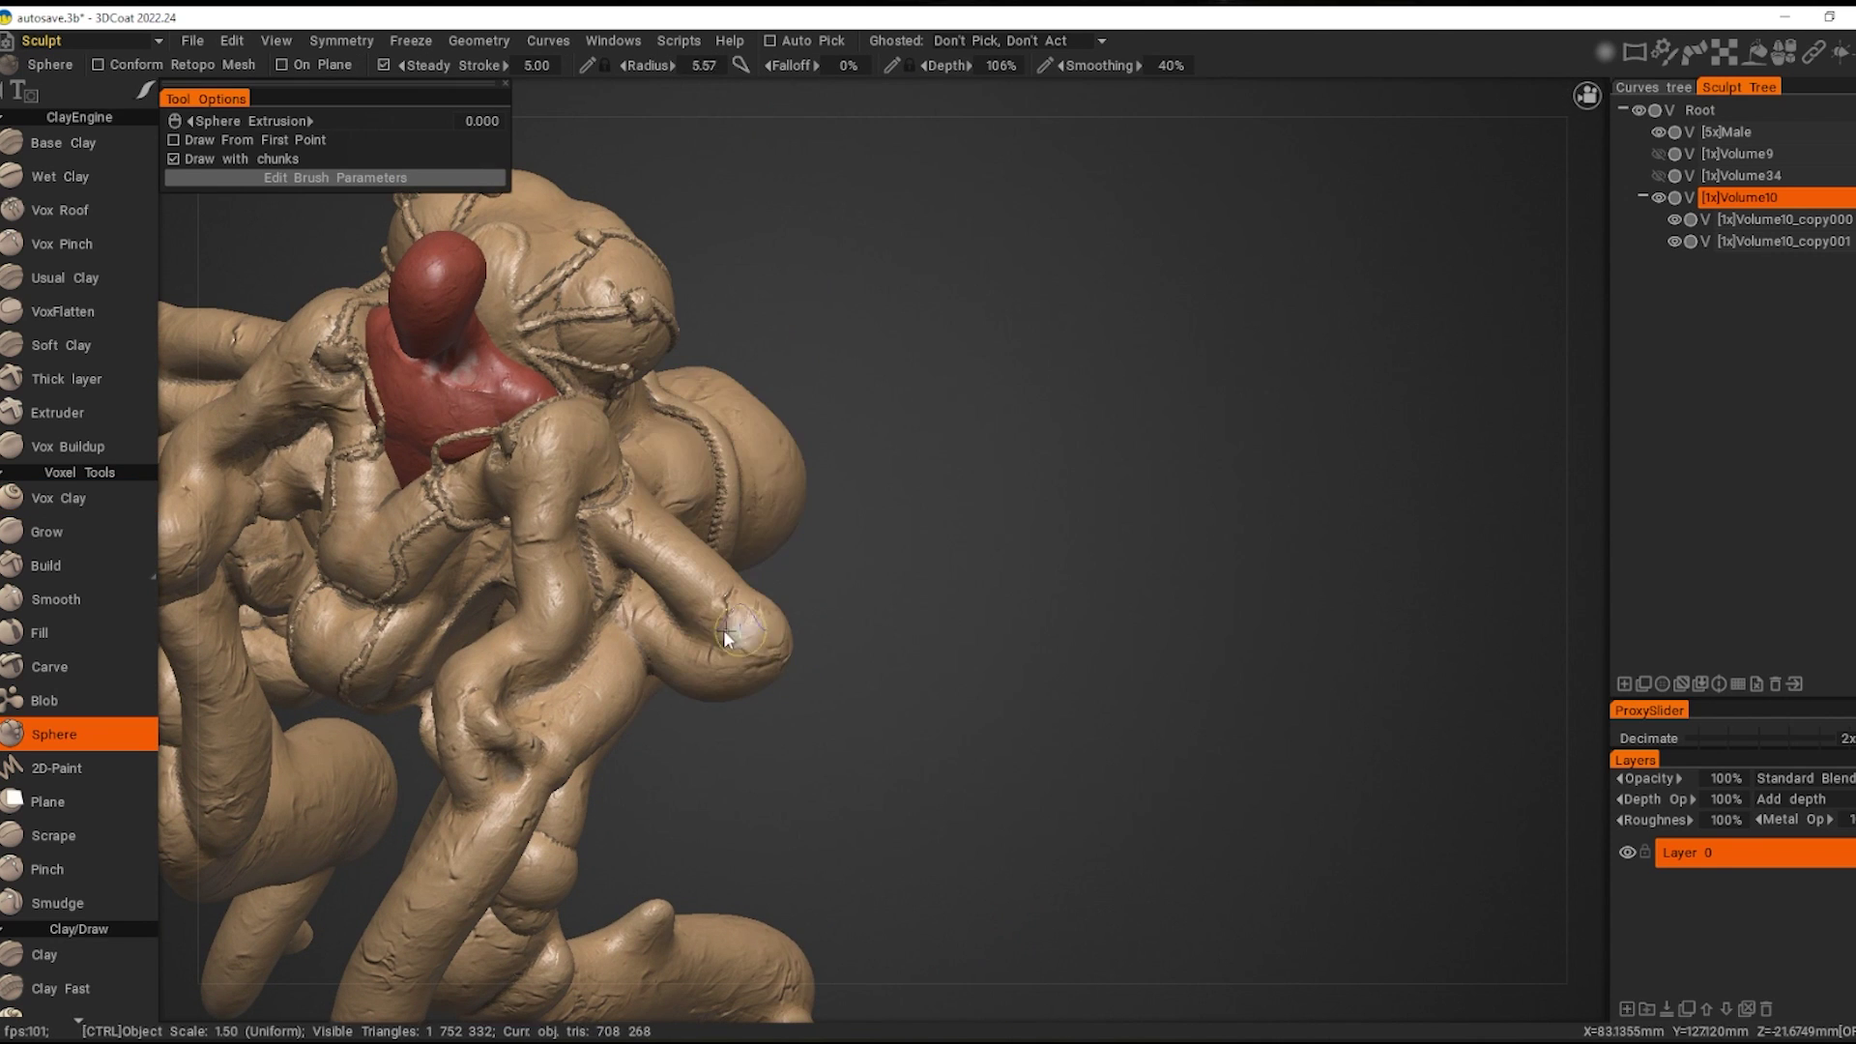
pyautogui.hotkey('ctrl', 'z')
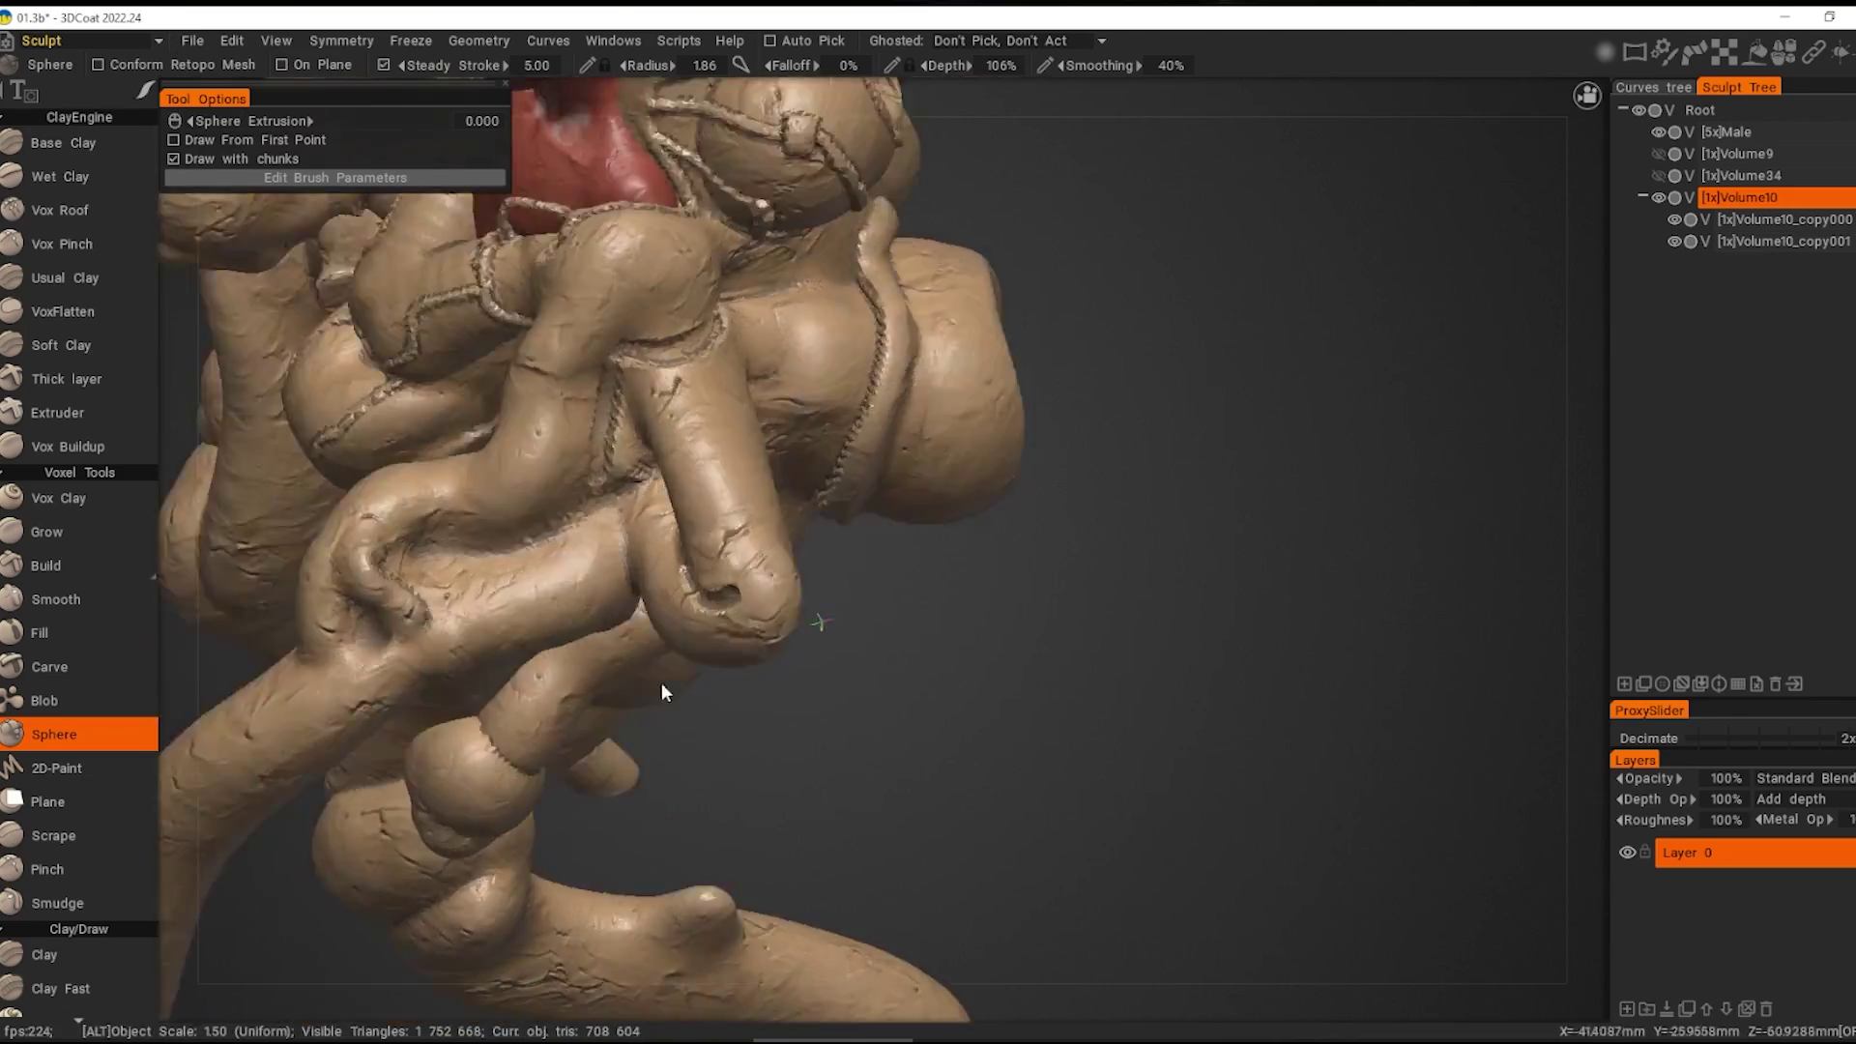
# Step: Orbit and zoom around the red-chested creature, moving in close for sphere detailing
pyautogui.moveTo(663, 684)
pyautogui.keyDown('alt'); pyautogui.mouseDown()
pyautogui.moveTo(923, 708)
pyautogui.moveTo(708, 704)
pyautogui.moveTo(942, 713)
pyautogui.mouseUp(); pyautogui.keyUp('alt')
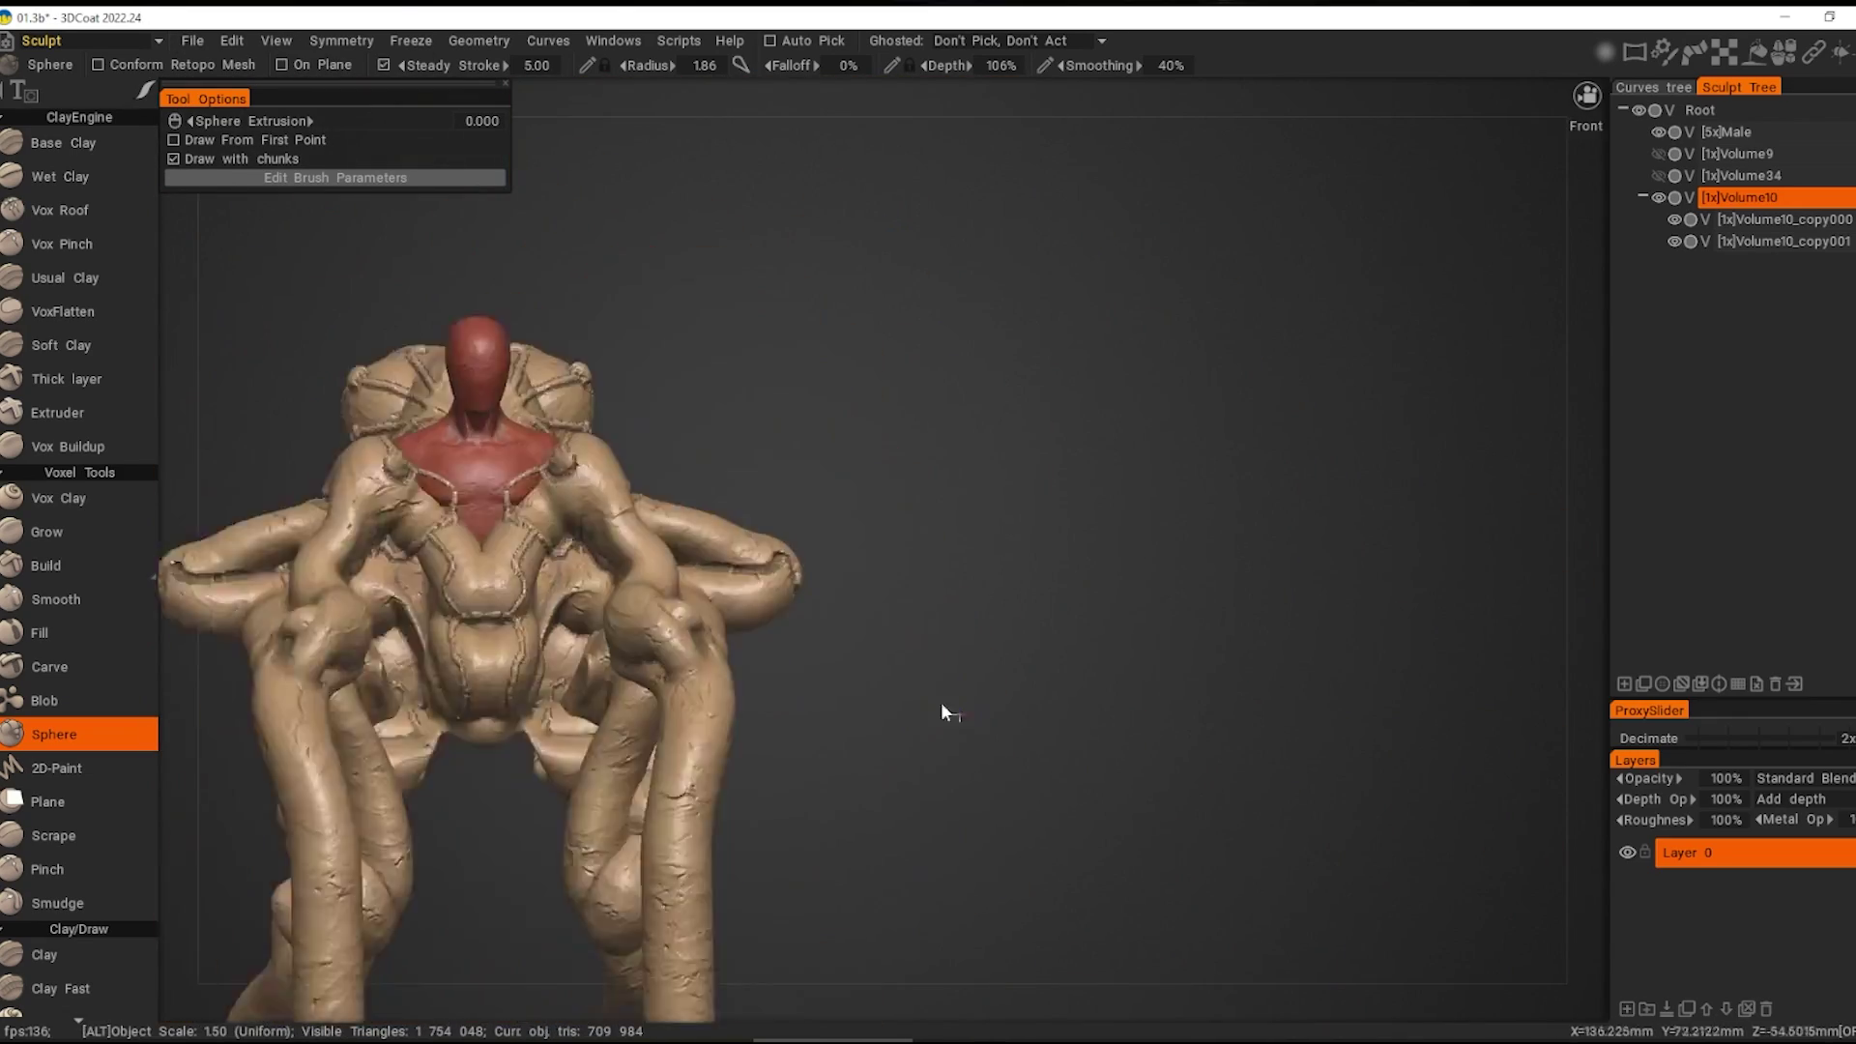
pyautogui.scroll(3, 638, 522)
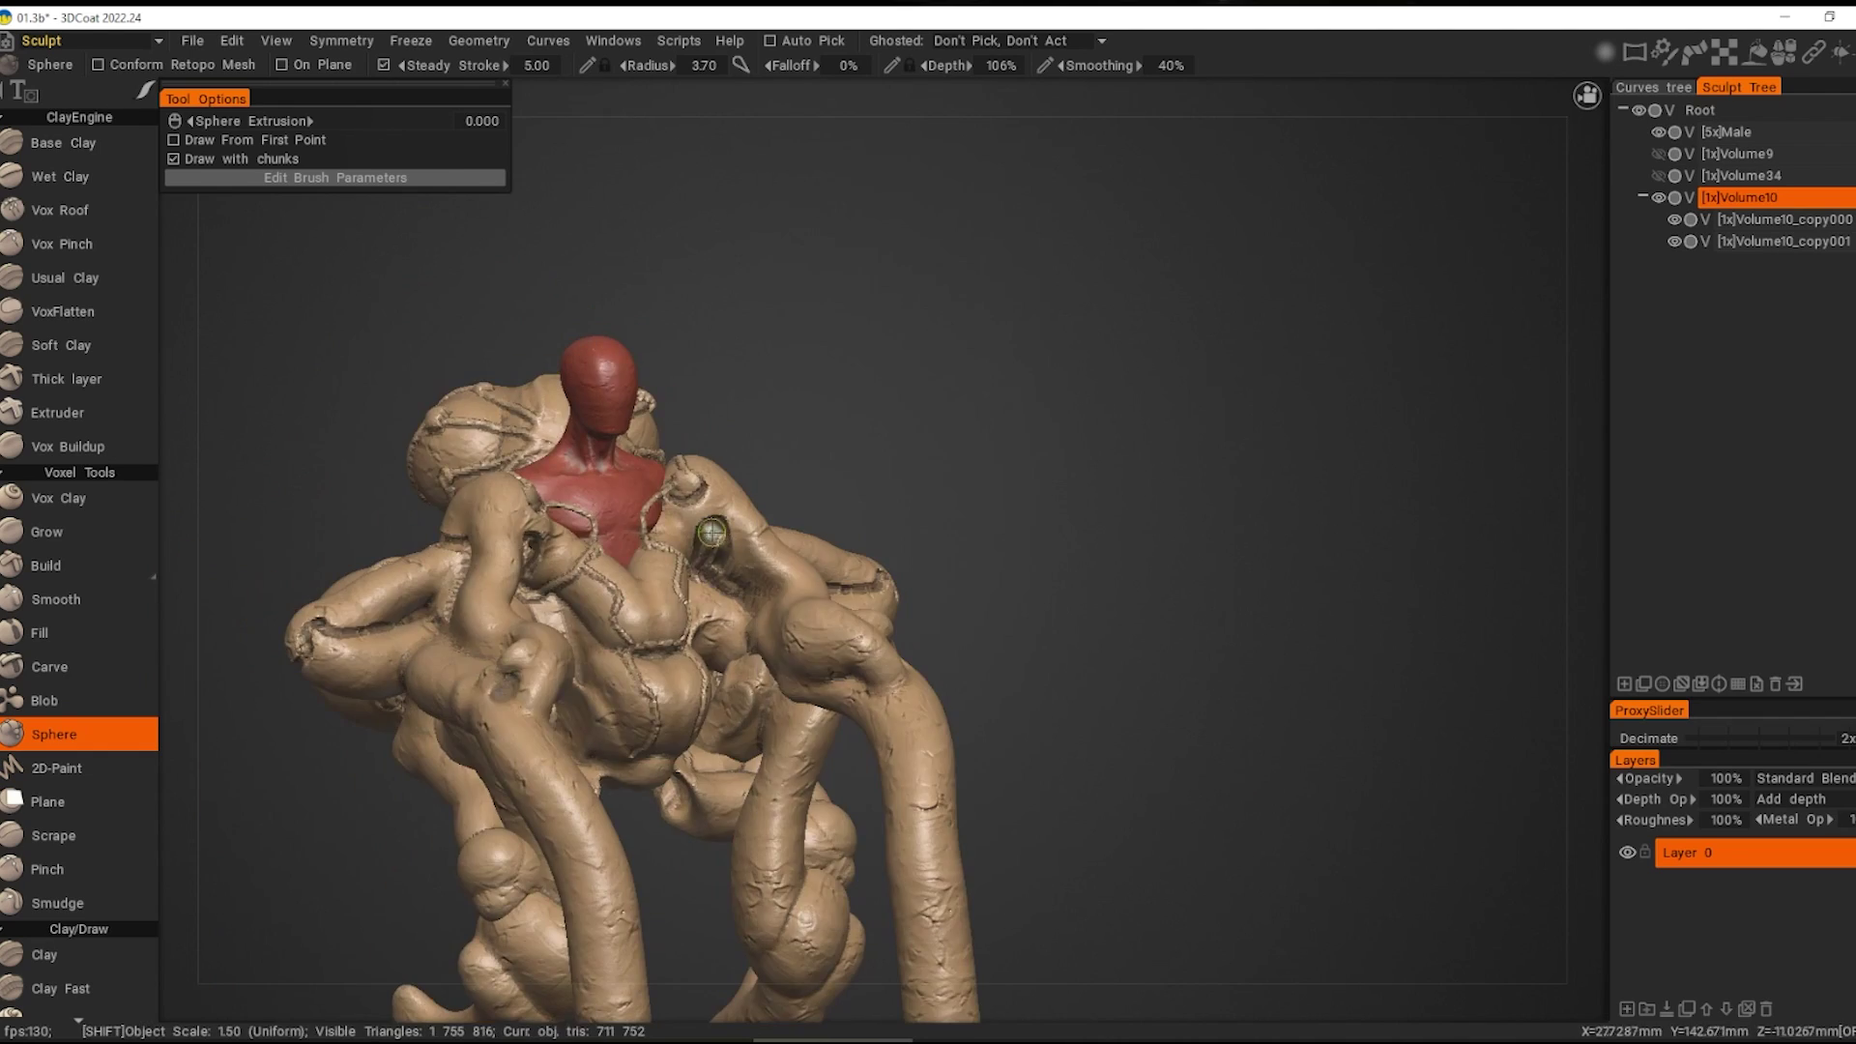
pyautogui.moveTo(658, 529)
pyautogui.keyDown('alt'); pyautogui.mouseDown()
pyautogui.moveTo(746, 567)
pyautogui.moveTo(500, 669)
pyautogui.moveTo(528, 630)
pyautogui.moveTo(572, 663)
pyautogui.moveTo(710, 631)
pyautogui.moveTo(644, 663)
pyautogui.moveTo(593, 643)
pyautogui.mouseUp(); pyautogui.keyUp('alt')
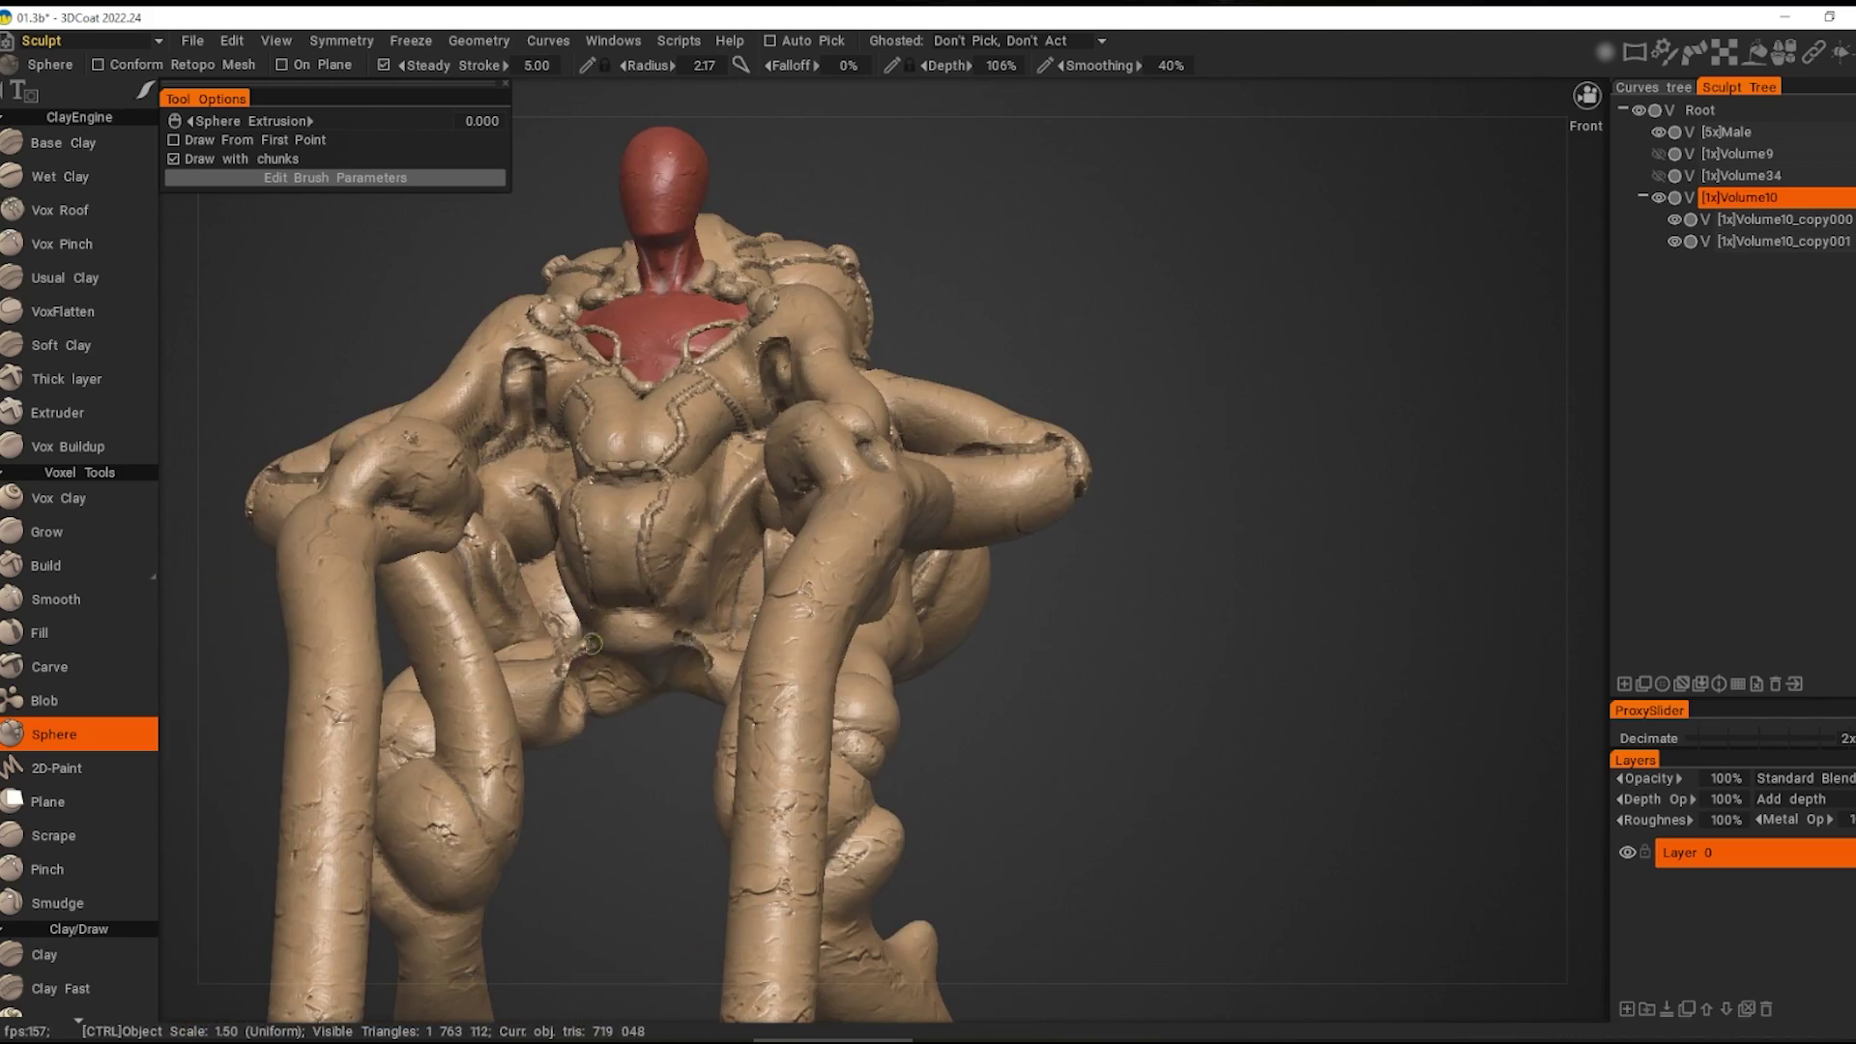
pyautogui.moveTo(615, 744)
pyautogui.keyDown('alt'); pyautogui.mouseDown()
pyautogui.moveTo(700, 736)
pyautogui.moveTo(501, 717)
pyautogui.moveTo(780, 804)
pyautogui.moveTo(633, 737)
pyautogui.moveTo(793, 814)
pyautogui.moveTo(562, 849)
pyautogui.mouseUp(); pyautogui.keyUp('alt')
pyautogui.keyDown('alt'); pyautogui.moveTo(596, 727); pyautogui.dragTo(551, 601); pyautogui.keyUp('alt')
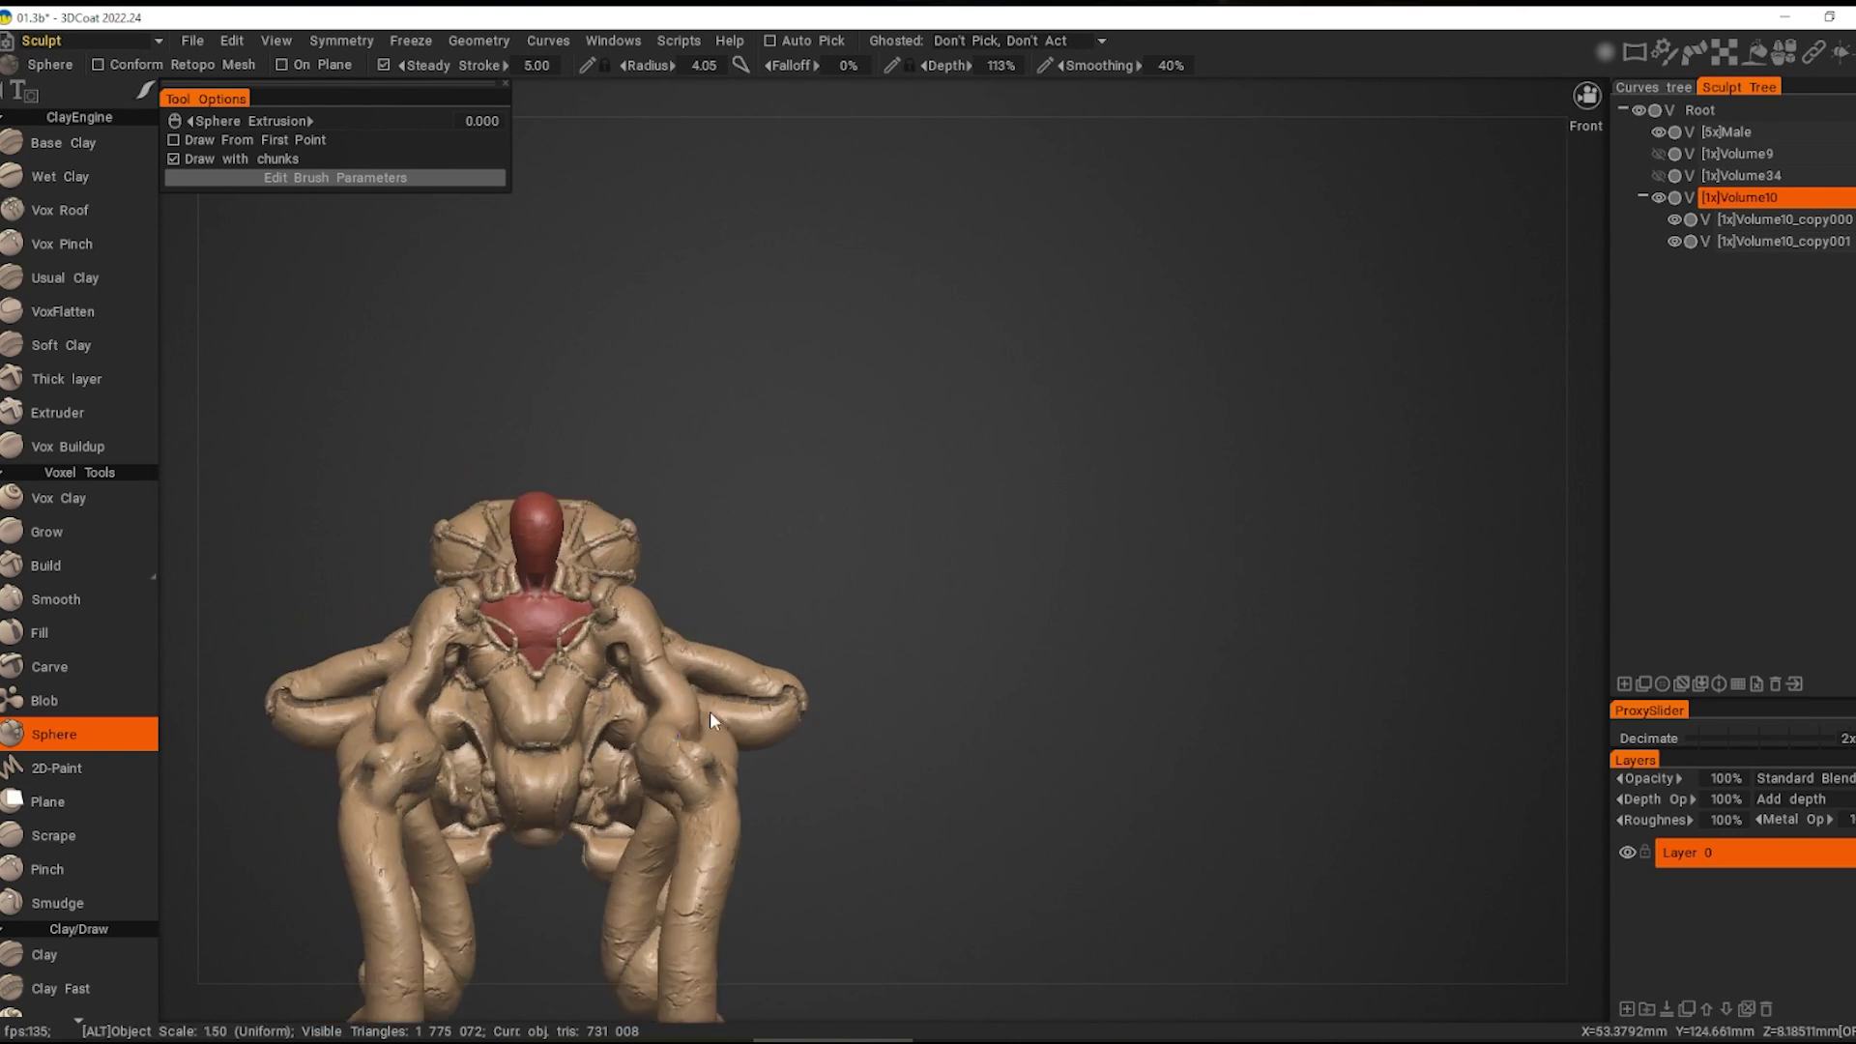
pyautogui.moveTo(710, 717)
pyautogui.keyDown('alt'); pyautogui.mouseDown()
pyautogui.moveTo(397, 573)
pyautogui.moveTo(493, 692)
pyautogui.moveTo(474, 656)
pyautogui.moveTo(504, 665)
pyautogui.moveTo(489, 642)
pyautogui.moveTo(773, 676)
pyautogui.moveTo(816, 705)
pyautogui.moveTo(755, 757)
pyautogui.mouseUp(); pyautogui.keyUp('alt')
# Step: Switch to the Sphere tool and unhide Volume10_copy001, orbiting around the legs
pyautogui.press('space')
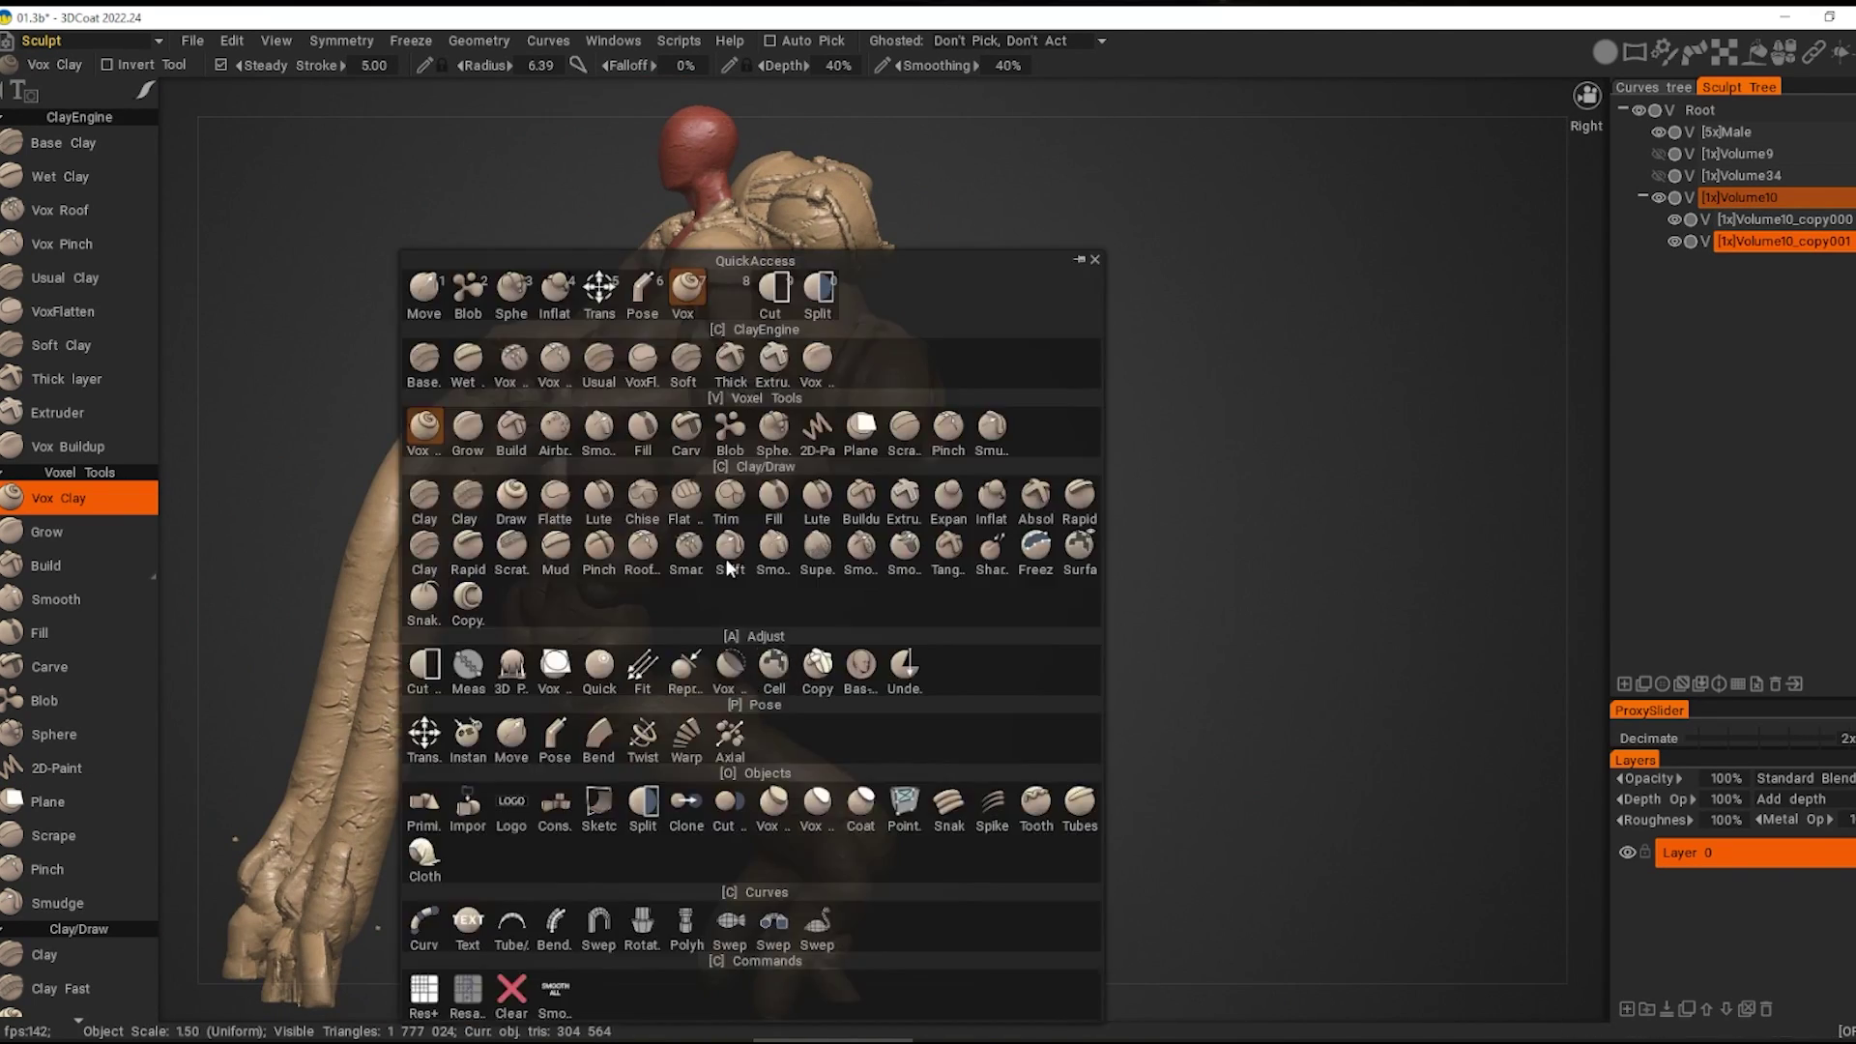
pyautogui.click(758, 422)
pyautogui.moveTo(890, 684)
pyautogui.keyDown('alt'); pyautogui.mouseDown()
pyautogui.moveTo(214, 829)
pyautogui.moveTo(1002, 646)
pyautogui.moveTo(923, 761)
pyautogui.moveTo(851, 630)
pyautogui.moveTo(922, 691)
pyautogui.moveTo(975, 696)
pyautogui.moveTo(703, 592)
pyautogui.mouseUp(); pyautogui.keyUp('alt')
pyautogui.keyDown('alt'); pyautogui.moveTo(529, 688); pyautogui.dragTo(663, 571); pyautogui.keyUp('alt')
pyautogui.moveTo(804, 545)
pyautogui.keyDown('alt'); pyautogui.mouseDown()
pyautogui.moveTo(1088, 607)
pyautogui.moveTo(859, 679)
pyautogui.moveTo(1019, 609)
pyautogui.moveTo(613, 742)
pyautogui.moveTo(746, 810)
pyautogui.mouseUp(); pyautogui.keyUp('alt')
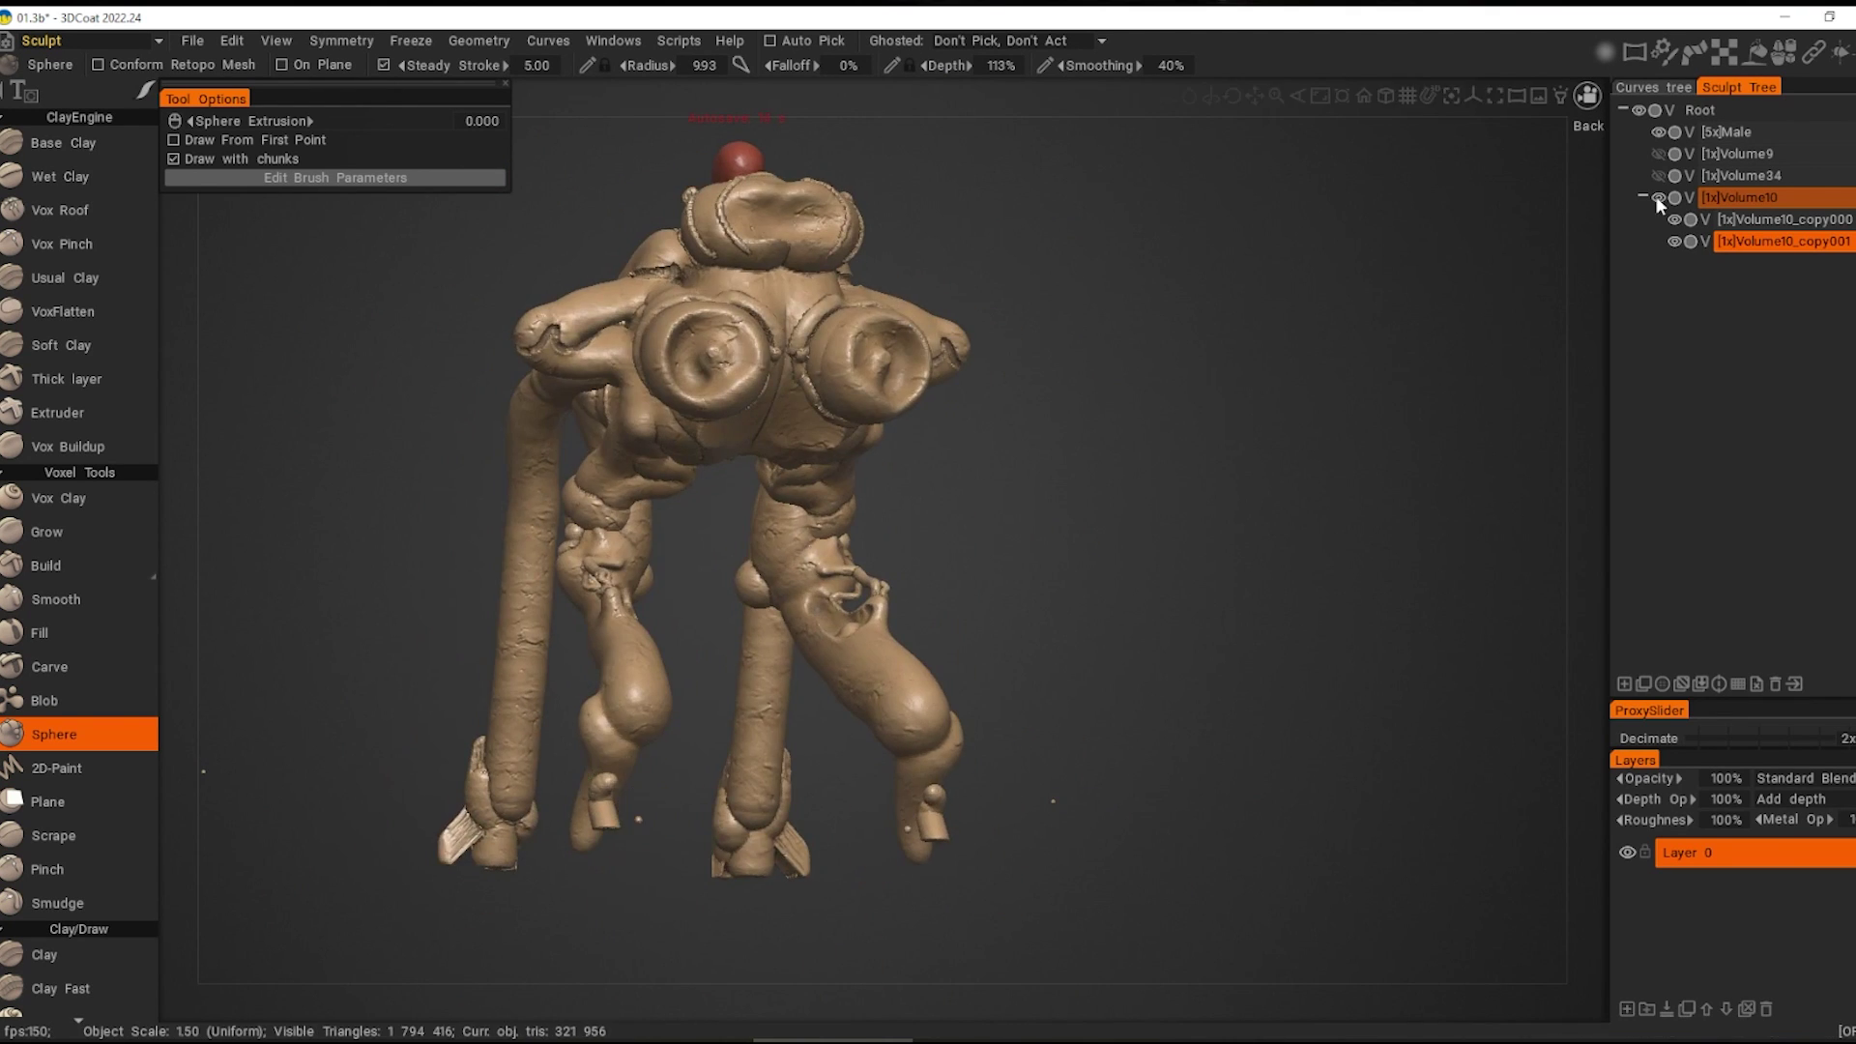
pyautogui.click(1679, 244)
pyautogui.moveTo(1353, 628)
pyautogui.mouseDown()
pyautogui.moveTo(1176, 653)
pyautogui.moveTo(663, 885)
pyautogui.moveTo(949, 803)
pyautogui.moveTo(976, 677)
pyautogui.mouseUp()
pyautogui.moveTo(762, 839); pyautogui.dragTo(1063, 831)
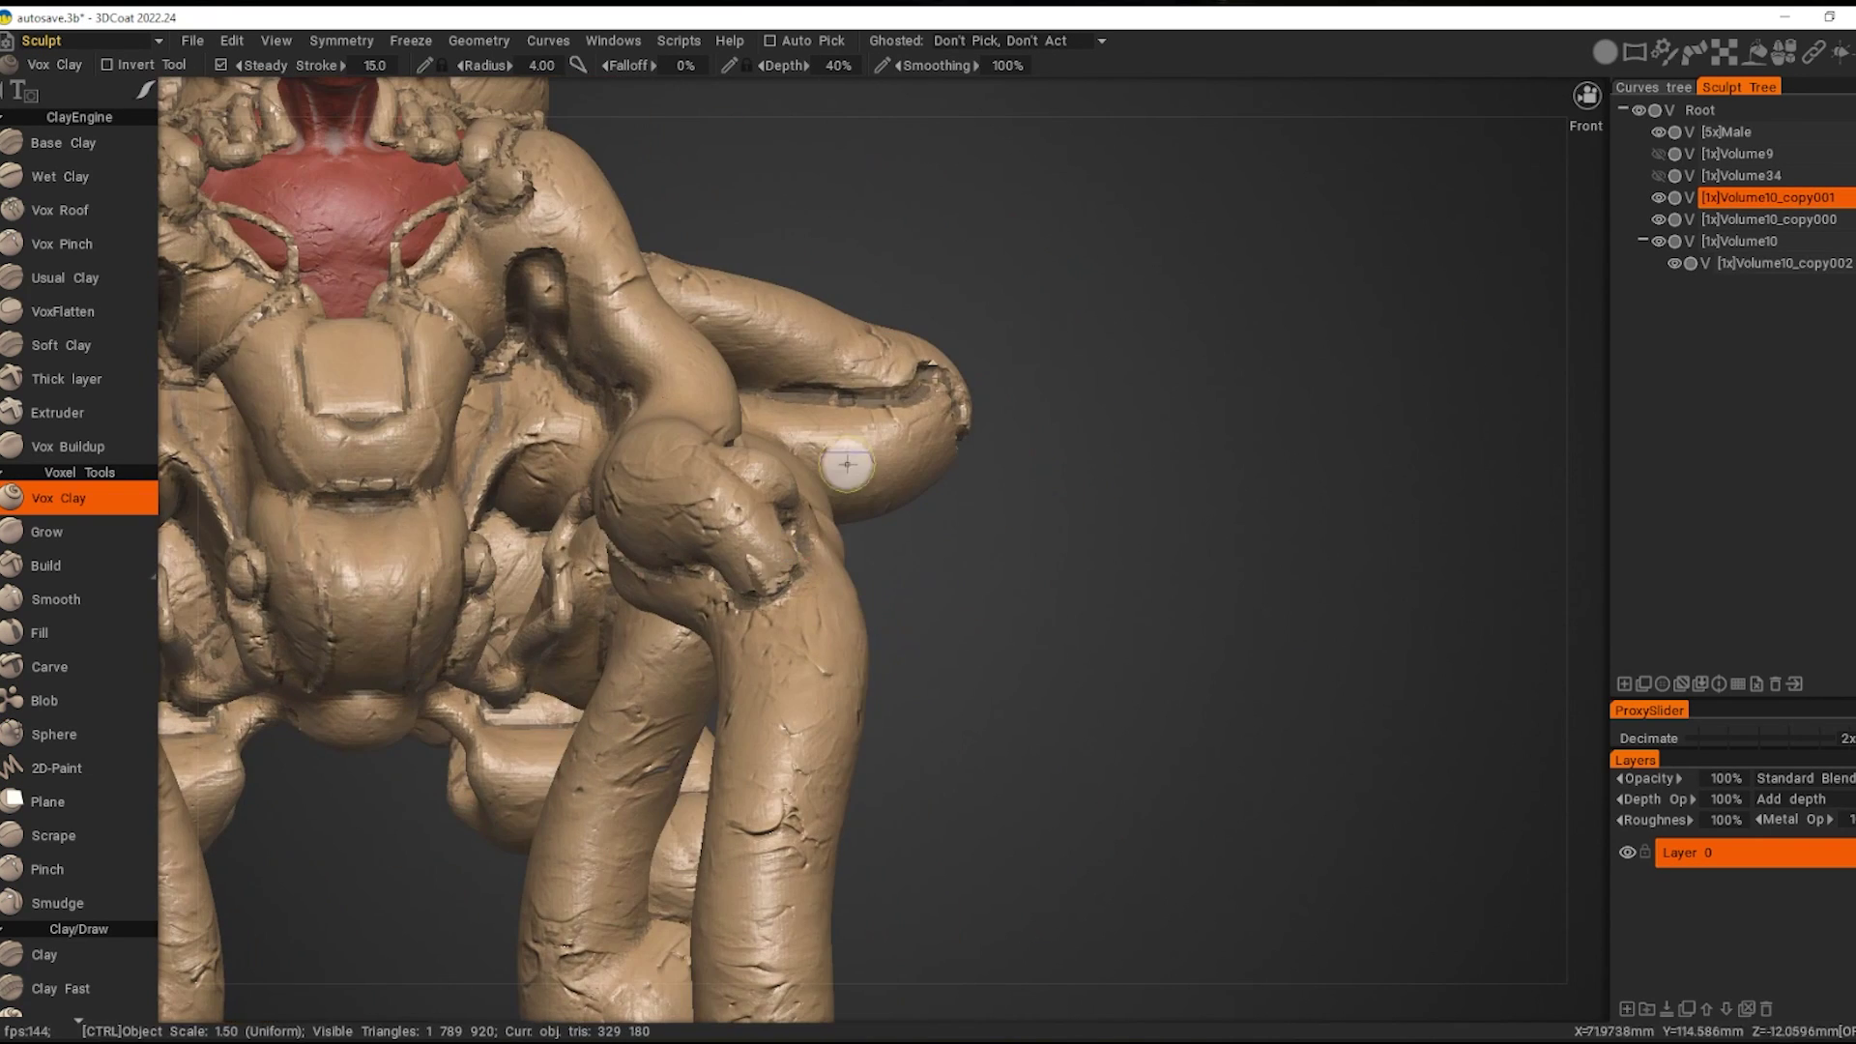
# Step: Carve rows of small round holes into the long front legs
pyautogui.scroll(-3, 1046, 672)
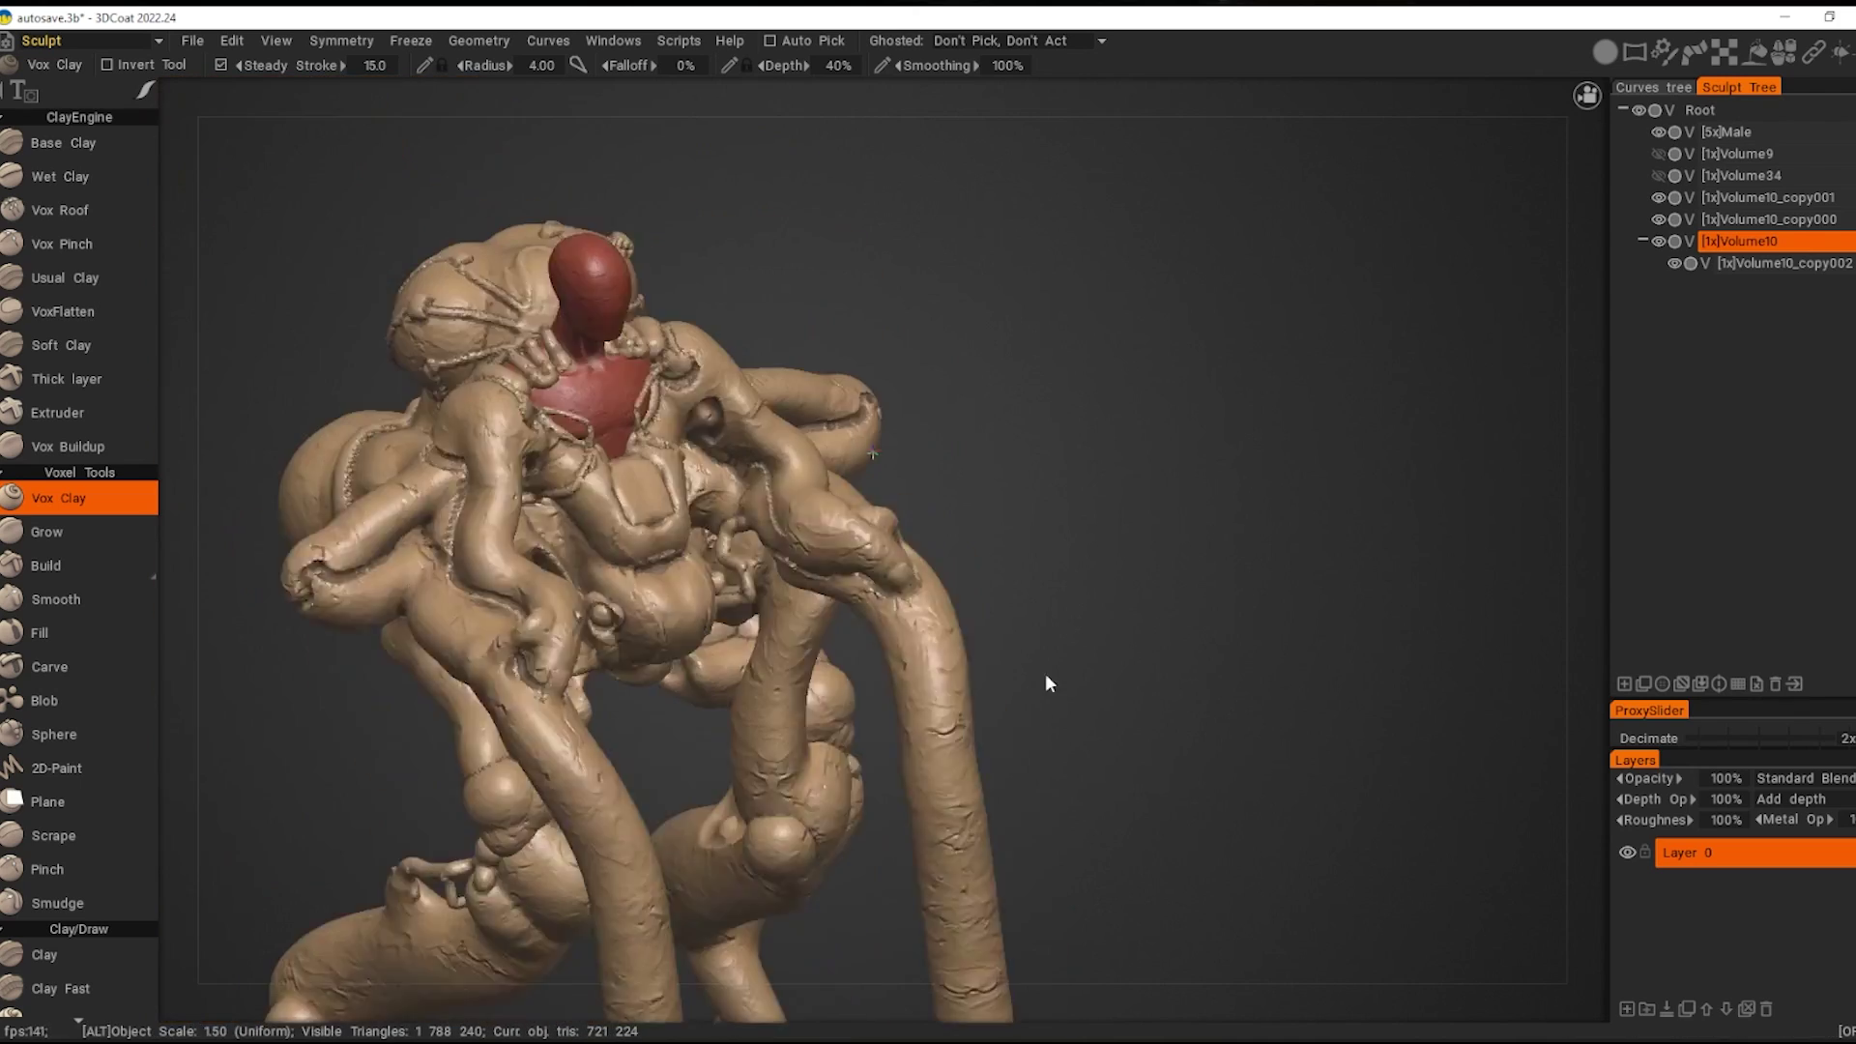
pyautogui.keyDown('alt'); pyautogui.moveTo(1046, 672); pyautogui.dragTo(772, 556); pyautogui.keyUp('alt')
pyautogui.scroll(-3, 773, 556)
pyautogui.keyDown('alt'); pyautogui.moveTo(890, 671); pyautogui.dragTo(822, 594); pyautogui.keyUp('alt')
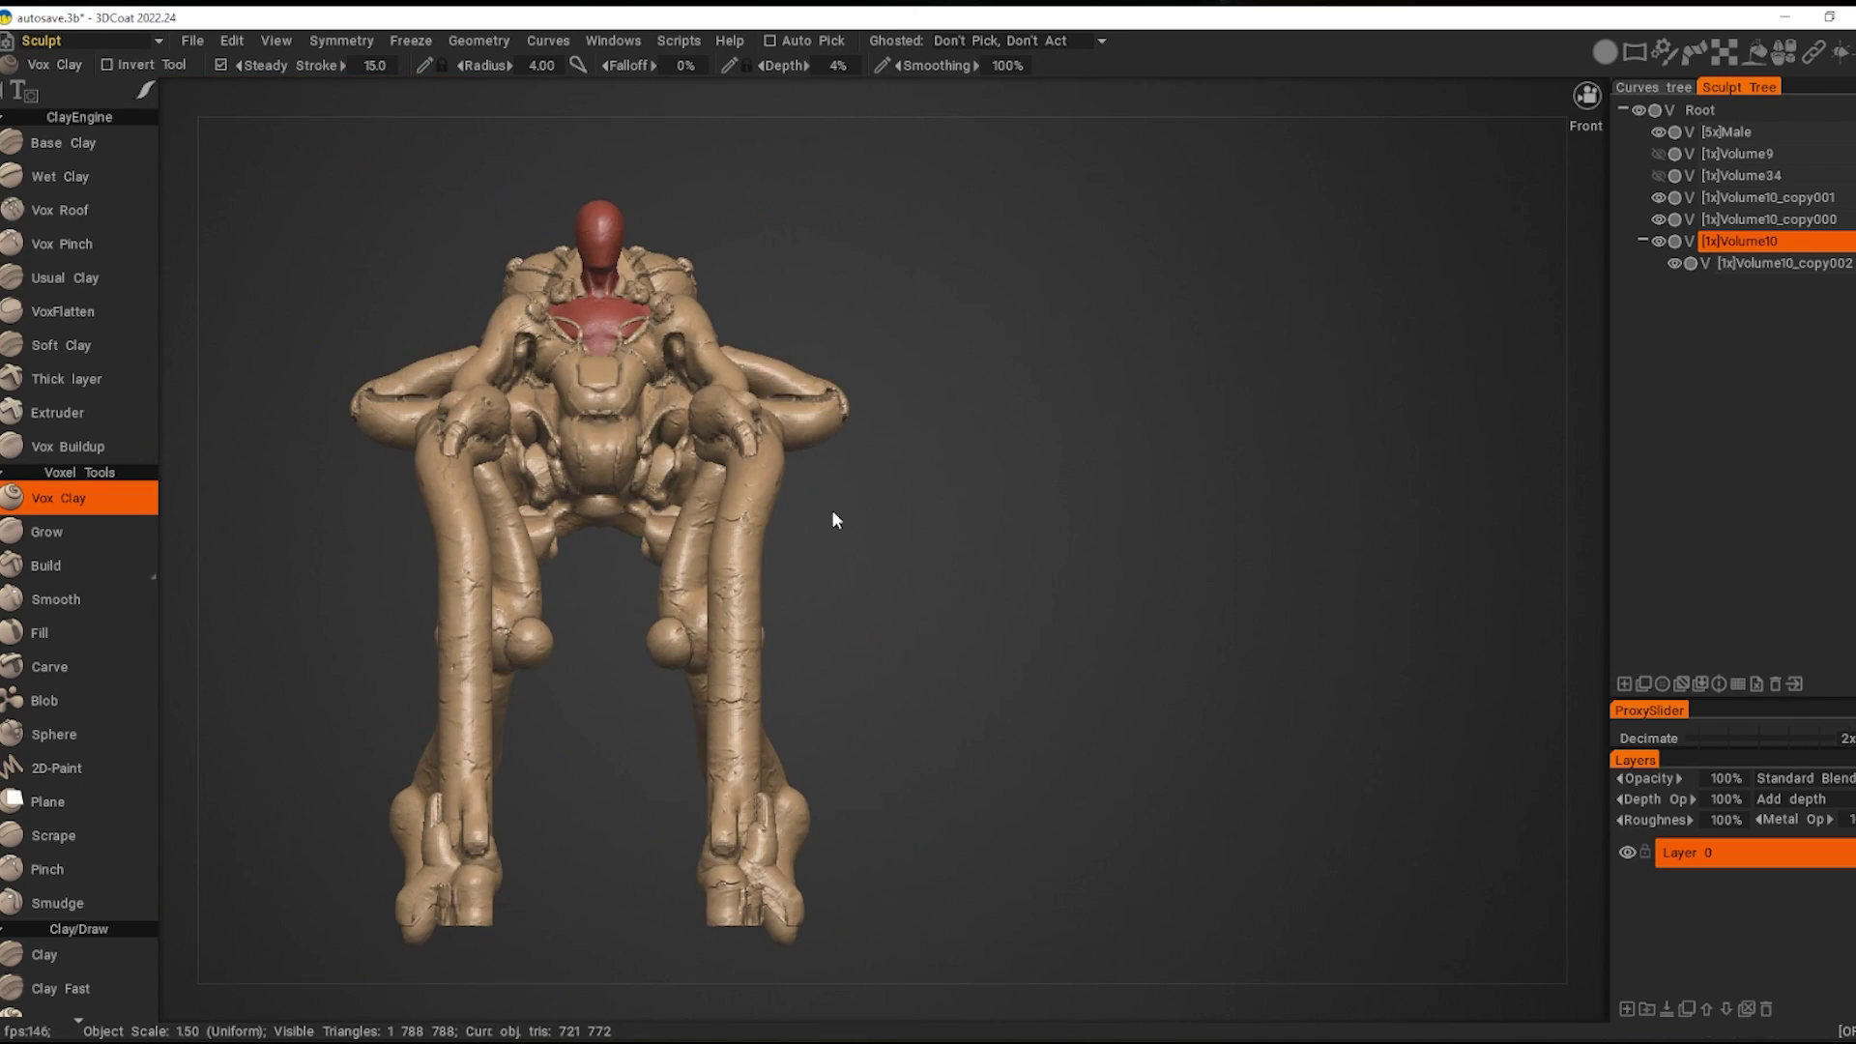
pyautogui.press('s')
pyautogui.moveTo(752, 458)
pyautogui.keyDown('alt'); pyautogui.mouseDown()
pyautogui.moveTo(798, 549)
pyautogui.moveTo(990, 599)
pyautogui.moveTo(1031, 690)
pyautogui.moveTo(1022, 631)
pyautogui.mouseUp(); pyautogui.keyUp('alt')
pyautogui.scroll(5, 991, 601)
pyautogui.moveTo(909, 423)
pyautogui.mouseDown(button='middle')
pyautogui.moveTo(1046, 548)
pyautogui.moveTo(1077, 544)
pyautogui.mouseUp(button='middle')
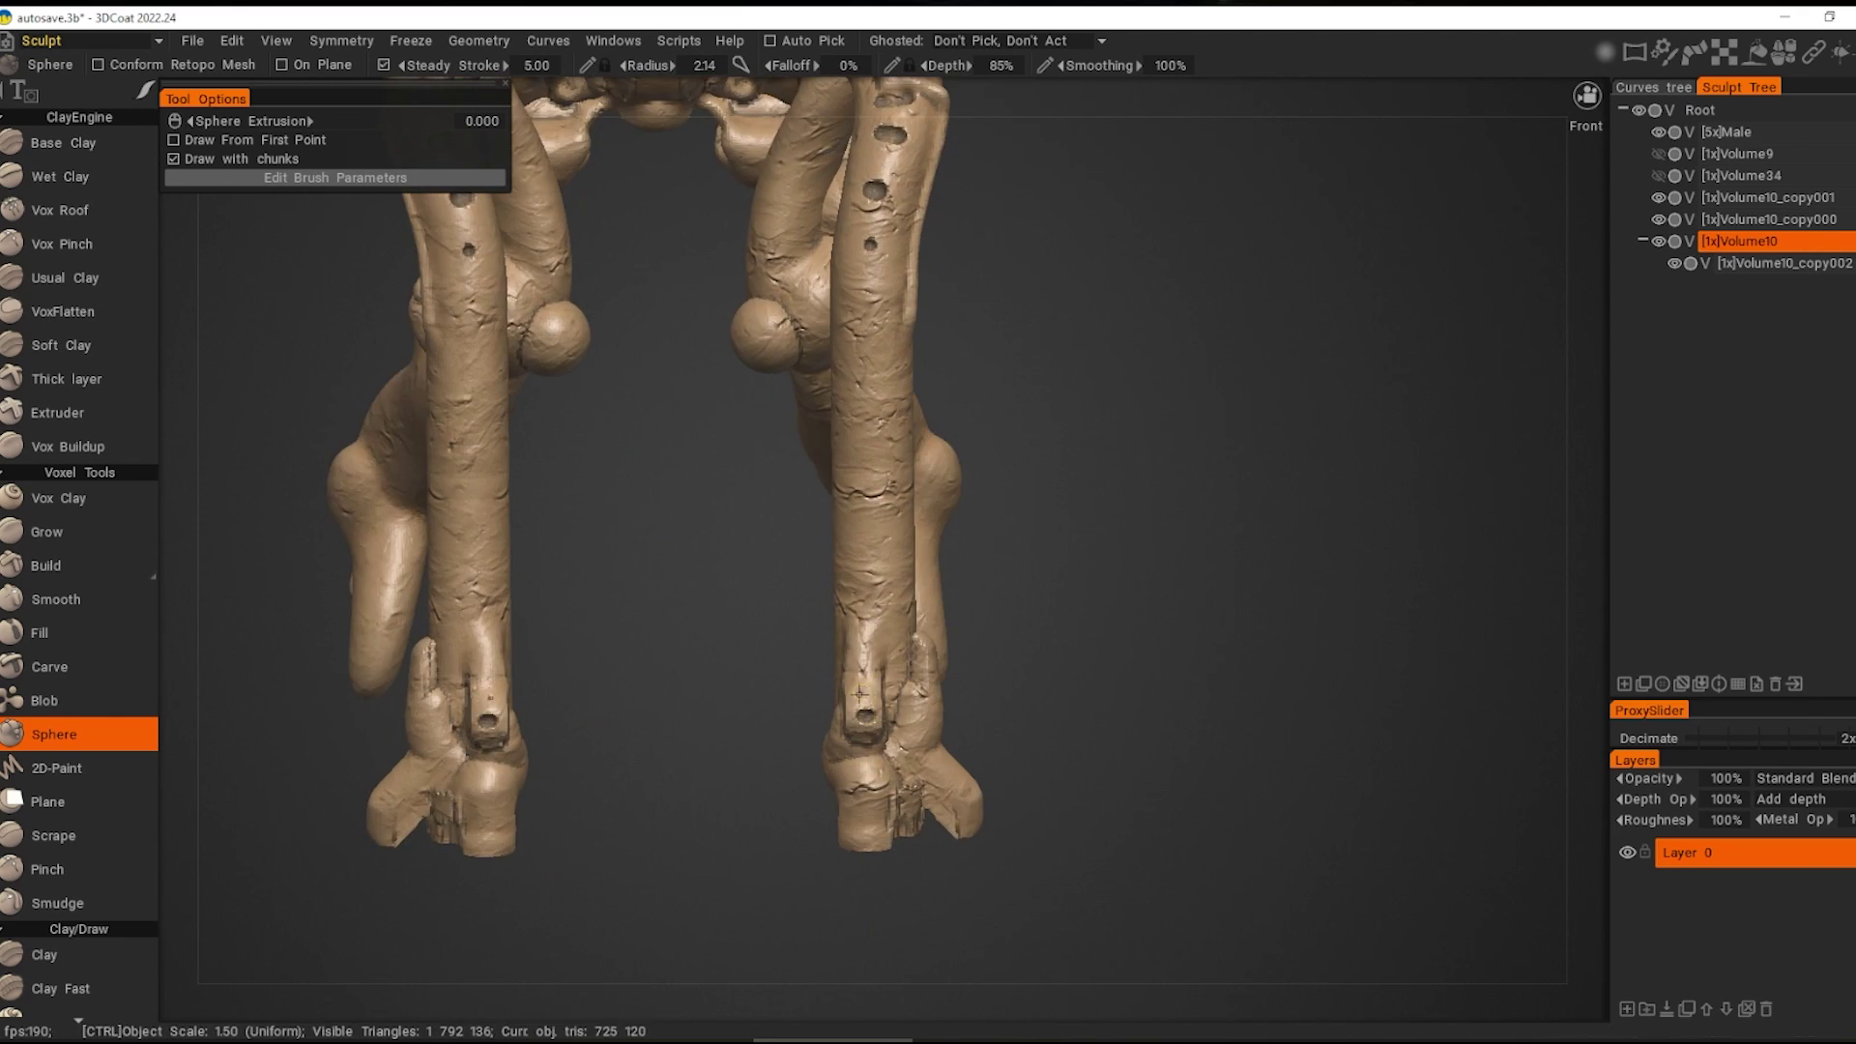
pyautogui.moveTo(860, 693)
pyautogui.mouseDown(button='middle')
pyautogui.moveTo(903, 730)
pyautogui.moveTo(874, 596)
pyautogui.mouseUp(button='middle')
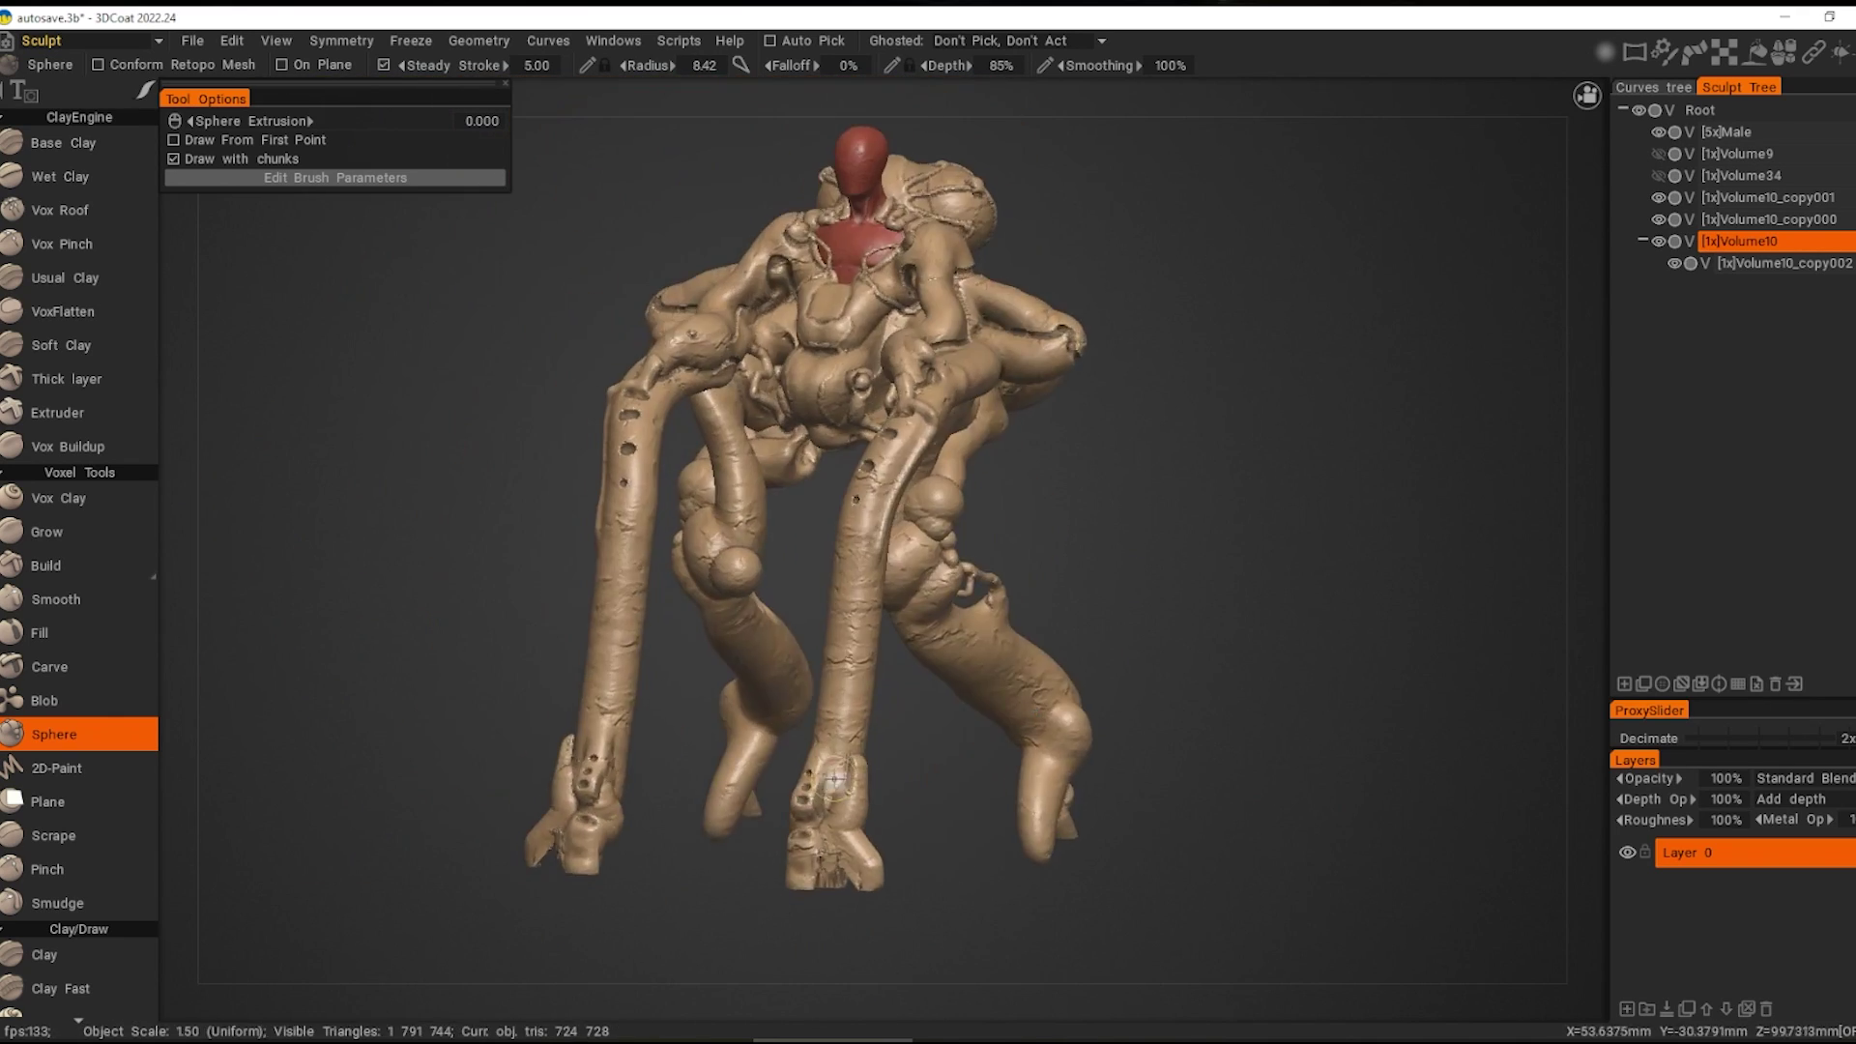
pyautogui.scroll(5, 874, 596)
pyautogui.moveTo(874, 597)
pyautogui.keyDown('alt'); pyautogui.mouseDown()
pyautogui.moveTo(977, 582)
pyautogui.moveTo(928, 667)
pyautogui.moveTo(912, 640)
pyautogui.moveTo(998, 567)
pyautogui.moveTo(780, 574)
pyautogui.moveTo(791, 635)
pyautogui.moveTo(725, 619)
pyautogui.moveTo(981, 651)
pyautogui.moveTo(1019, 609)
pyautogui.mouseUp(); pyautogui.keyUp('alt')
pyautogui.rightClick(998, 567)
# Step: Cut long slots near the lower ends of both front legs
pyautogui.scroll(3, 773, 515)
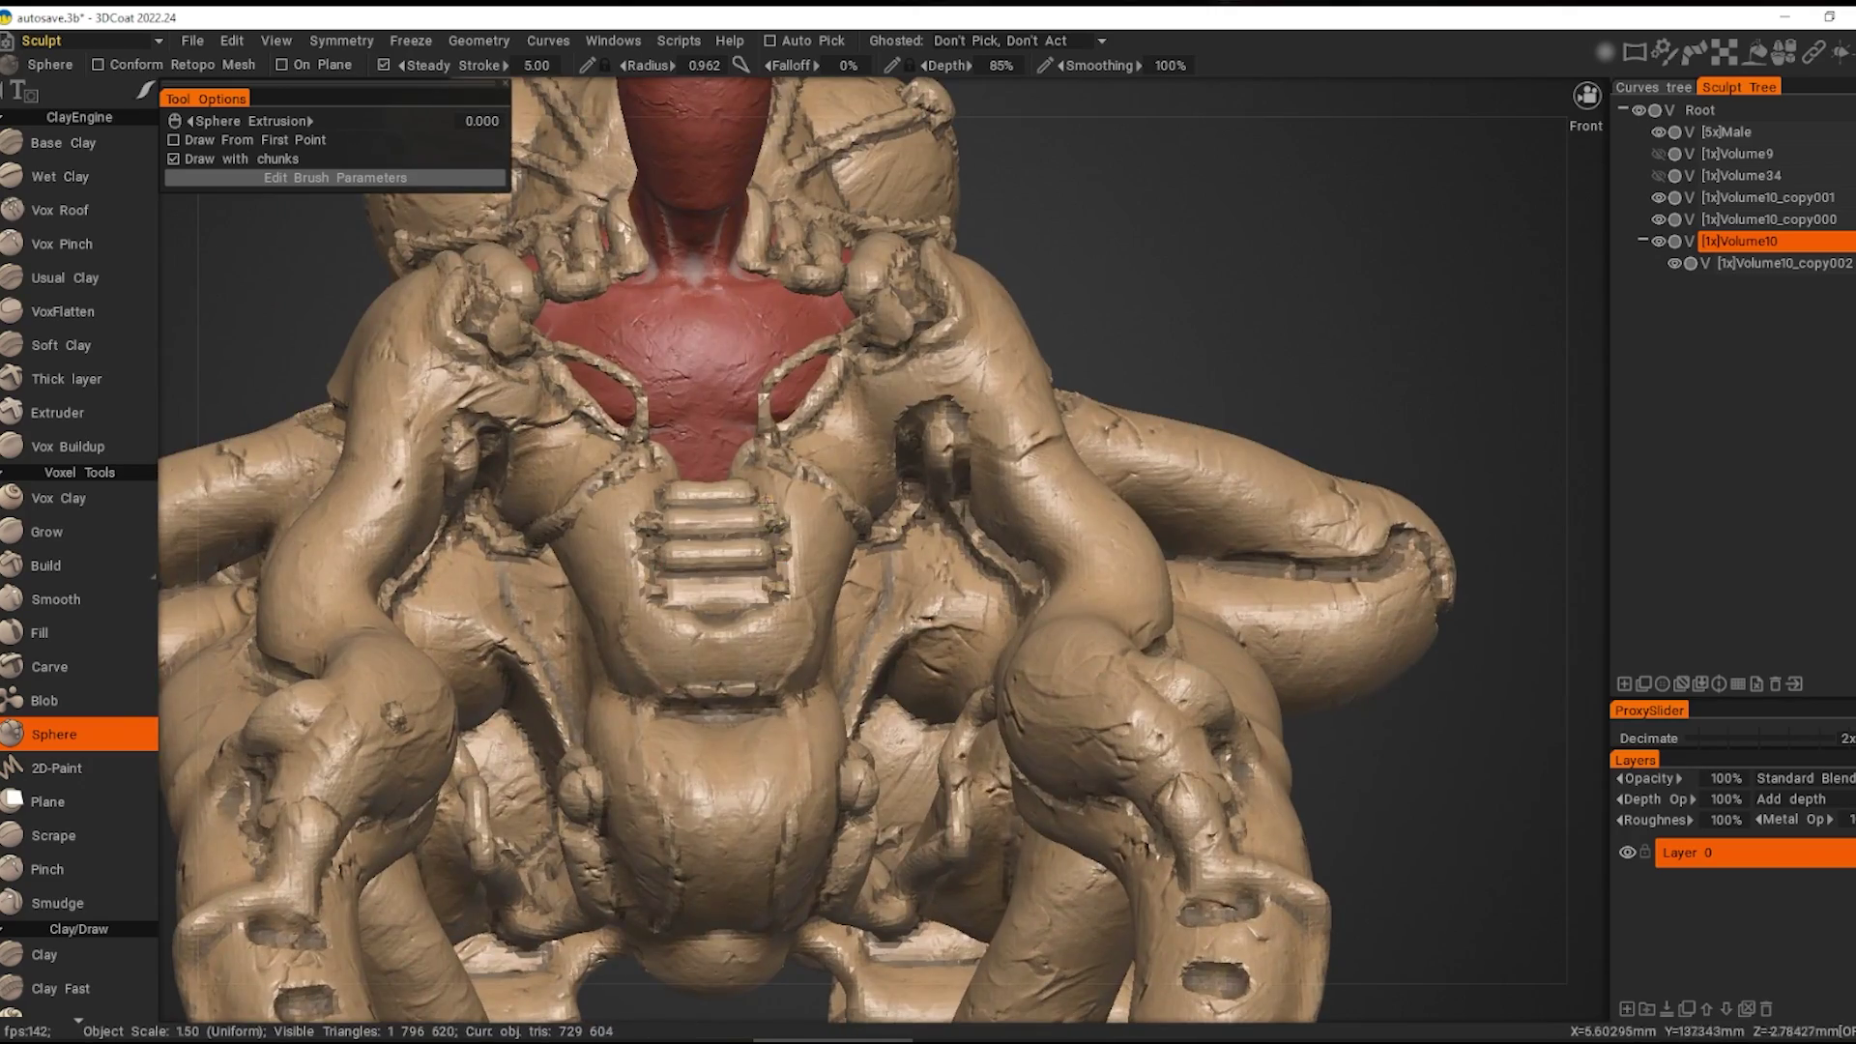
pyautogui.moveTo(767, 500)
pyautogui.keyDown('alt'); pyautogui.mouseDown()
pyautogui.moveTo(660, 658)
pyautogui.moveTo(872, 512)
pyautogui.moveTo(845, 553)
pyautogui.moveTo(676, 561)
pyautogui.moveTo(686, 665)
pyautogui.moveTo(1135, 663)
pyautogui.moveTo(942, 594)
pyautogui.moveTo(829, 419)
pyautogui.moveTo(1119, 597)
pyautogui.moveTo(730, 514)
pyautogui.moveTo(1005, 575)
pyautogui.mouseUp(); pyautogui.keyUp('alt')
pyautogui.scroll(-3, 661, 657)
pyautogui.moveTo(649, 630)
pyautogui.keyDown('alt'); pyautogui.mouseDown()
pyautogui.moveTo(774, 595)
pyautogui.moveTo(744, 453)
pyautogui.moveTo(745, 491)
pyautogui.mouseUp(); pyautogui.keyUp('alt')
pyautogui.scroll(3, 745, 453)
pyautogui.scroll(-3, 831, 773)
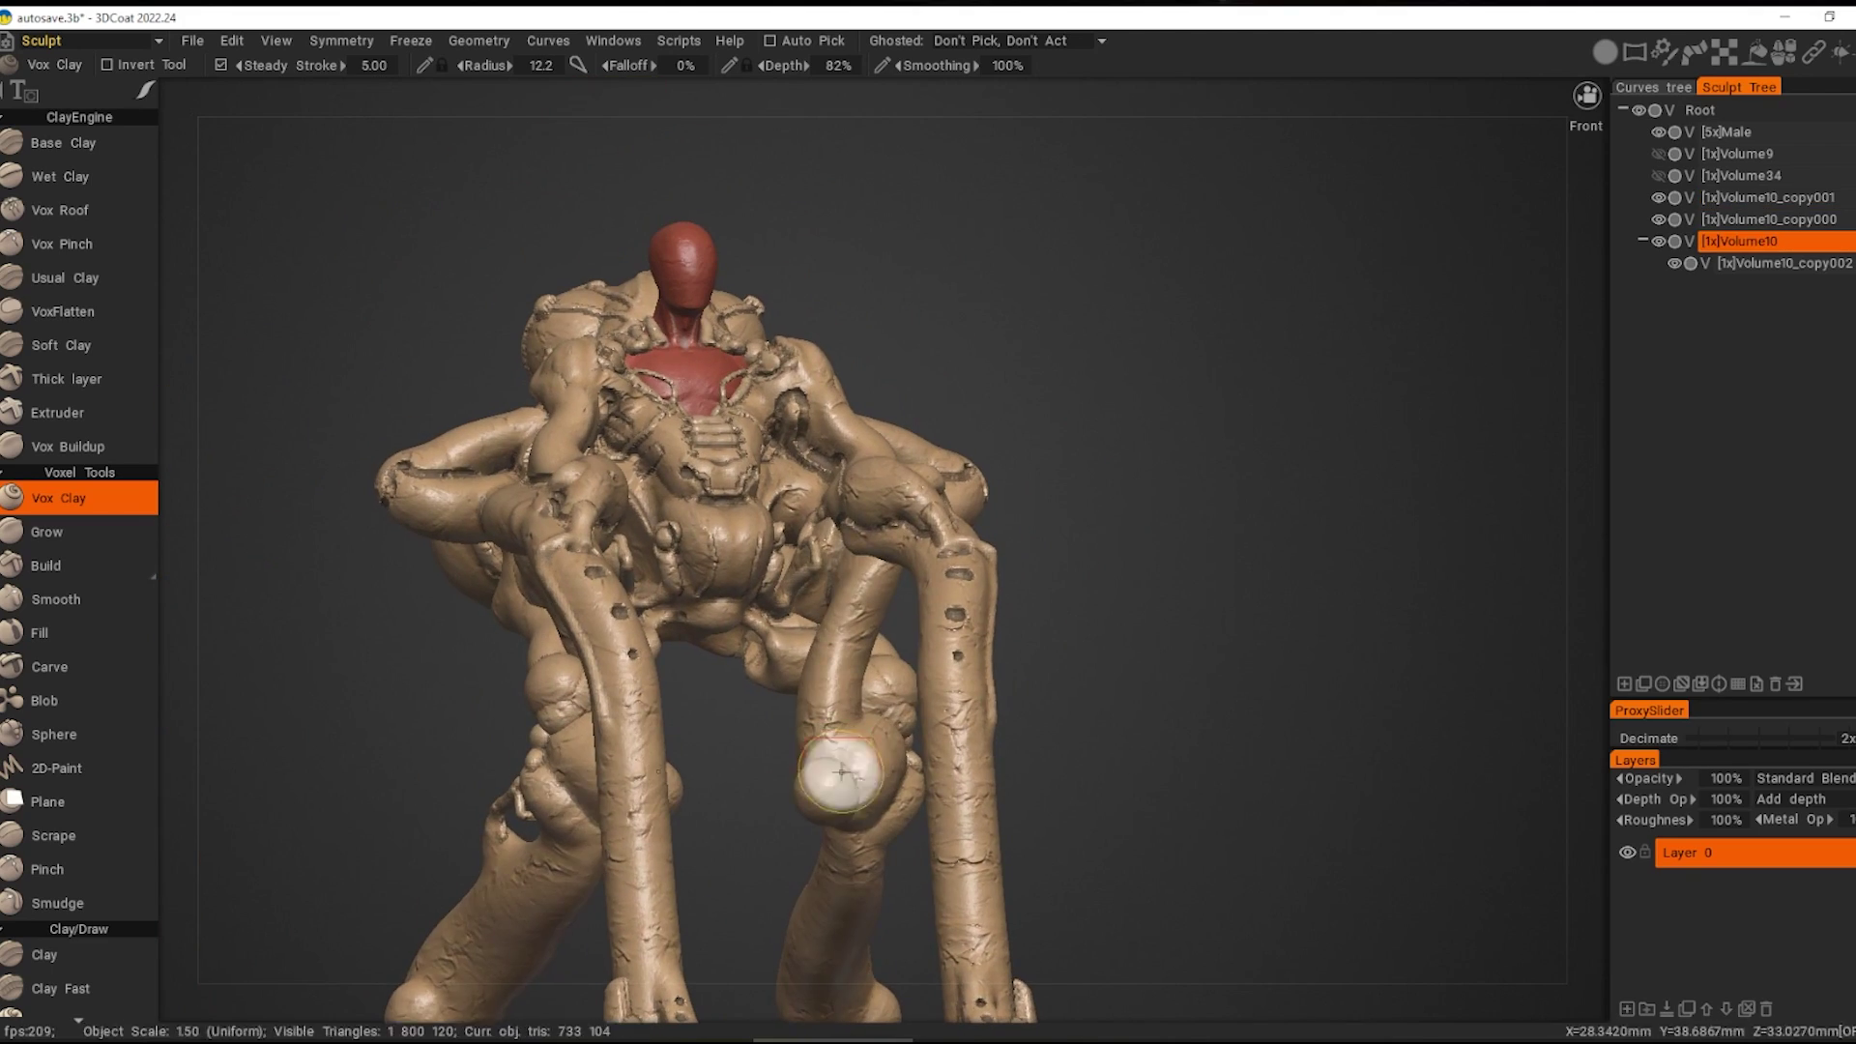
pyautogui.moveTo(841, 773)
pyautogui.keyDown('alt'); pyautogui.mouseDown()
pyautogui.moveTo(829, 736)
pyautogui.moveTo(829, 840)
pyautogui.moveTo(688, 700)
pyautogui.moveTo(945, 787)
pyautogui.mouseUp(); pyautogui.keyUp('alt')
# Step: Make Volume10_copy001, then Volume10, the active sculpt volume with the clay tool selected
pyautogui.press('h')
pyautogui.scroll(-3, 688, 700)
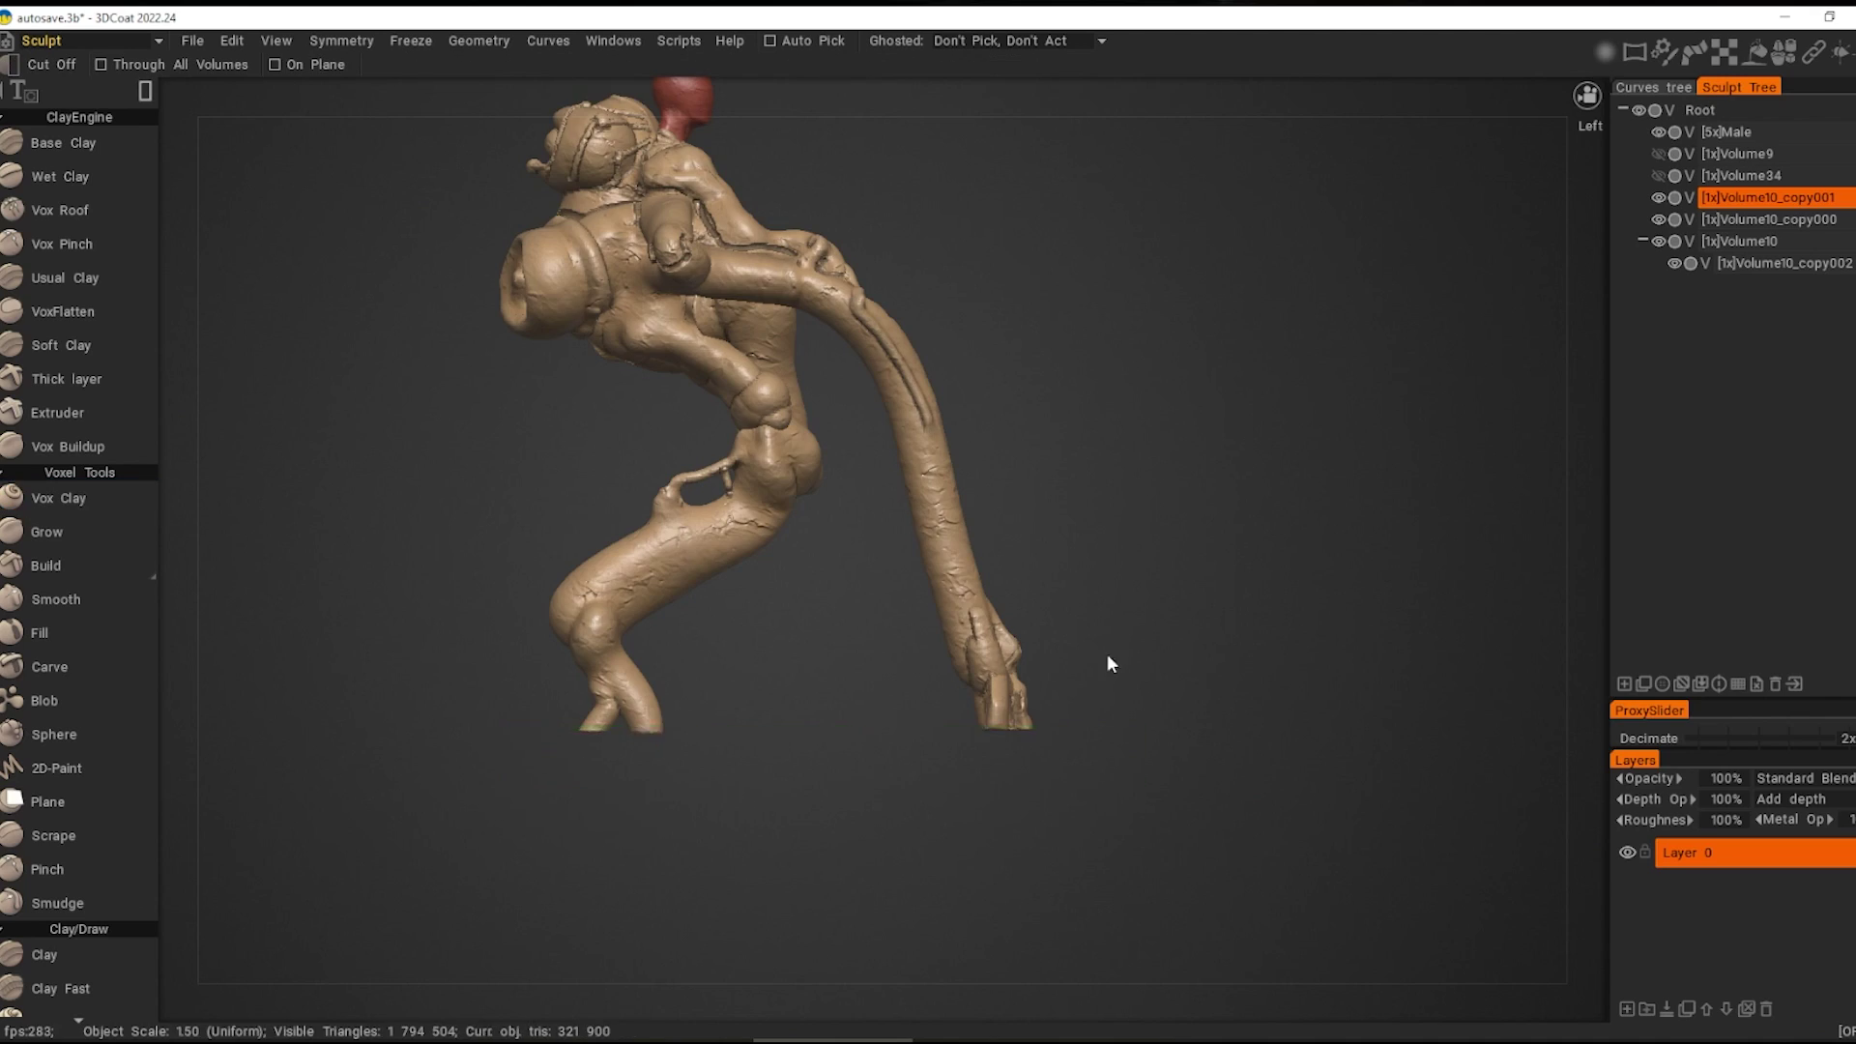
pyautogui.moveTo(1108, 662)
pyautogui.keyDown('alt'); pyautogui.mouseDown()
pyautogui.moveTo(1119, 651)
pyautogui.moveTo(913, 698)
pyautogui.moveTo(847, 592)
pyautogui.moveTo(1023, 699)
pyautogui.moveTo(807, 370)
pyautogui.moveTo(735, 415)
pyautogui.mouseUp(); pyautogui.keyUp('alt')
pyautogui.scroll(3, 913, 698)
pyautogui.click(58, 498)
pyautogui.press('h')
pyautogui.scroll(-2, 846, 593)
# Step: Briefly show only Volume10, then unhide the other parts and return to the side view
pyautogui.keyDown('alt'); pyautogui.click(1657, 240); pyautogui.keyUp('alt')
pyautogui.moveTo(918, 580)
pyautogui.keyDown('alt'); pyautogui.mouseDown()
pyautogui.moveTo(967, 541)
pyautogui.moveTo(1147, 564)
pyautogui.moveTo(1006, 716)
pyautogui.moveTo(607, 513)
pyautogui.moveTo(1029, 590)
pyautogui.moveTo(1104, 571)
pyautogui.moveTo(804, 684)
pyautogui.mouseUp(); pyautogui.keyUp('alt')
pyautogui.keyDown('alt'); pyautogui.click(1656, 240); pyautogui.keyUp('alt')
pyautogui.scroll(2, 607, 512)
pyautogui.scroll(-3, 607, 512)
pyautogui.scroll(3, 561, 560)
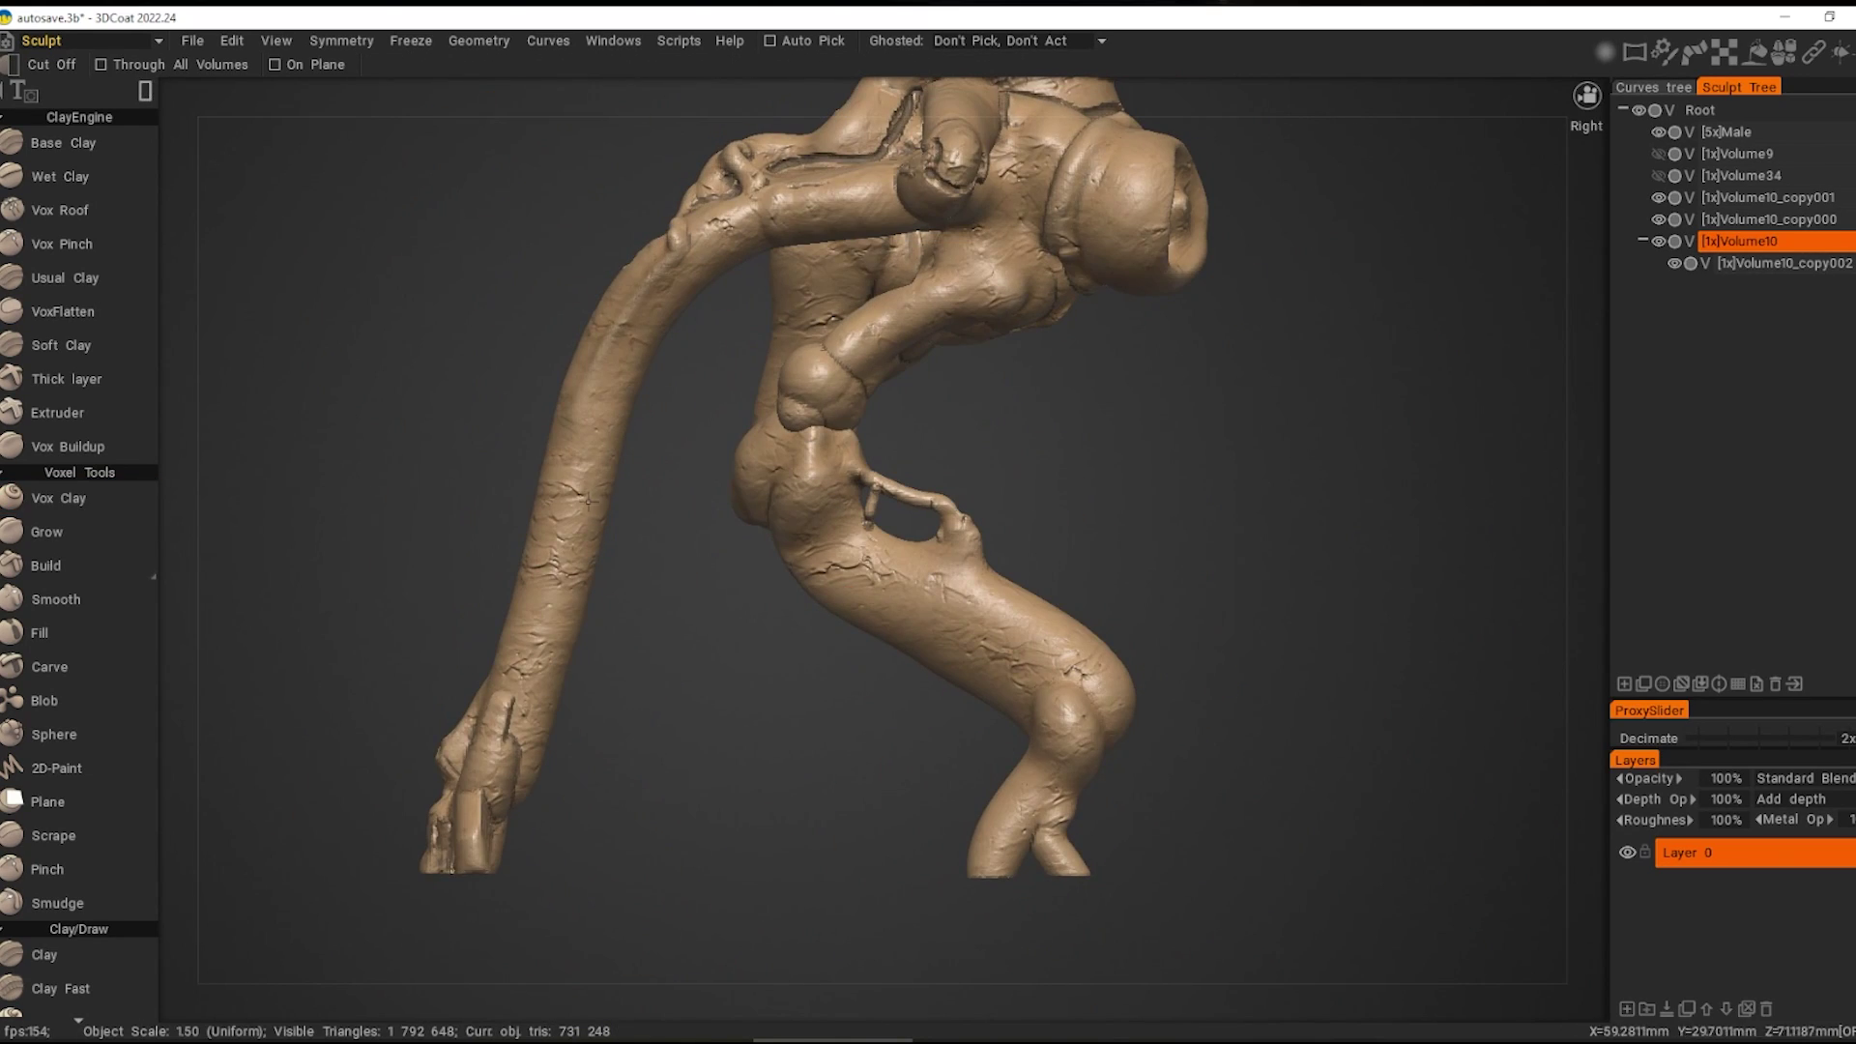
pyautogui.moveTo(638, 501)
pyautogui.keyDown('alt'); pyautogui.mouseDown()
pyautogui.moveTo(1139, 735)
pyautogui.moveTo(570, 570)
pyautogui.moveTo(752, 756)
pyautogui.moveTo(546, 581)
pyautogui.moveTo(443, 629)
pyautogui.moveTo(558, 599)
pyautogui.mouseUp(); pyautogui.keyUp('alt')
# Step: Return to the front view and pick the Sphere tool from the quick palette
pyautogui.scroll(-3, 558, 600)
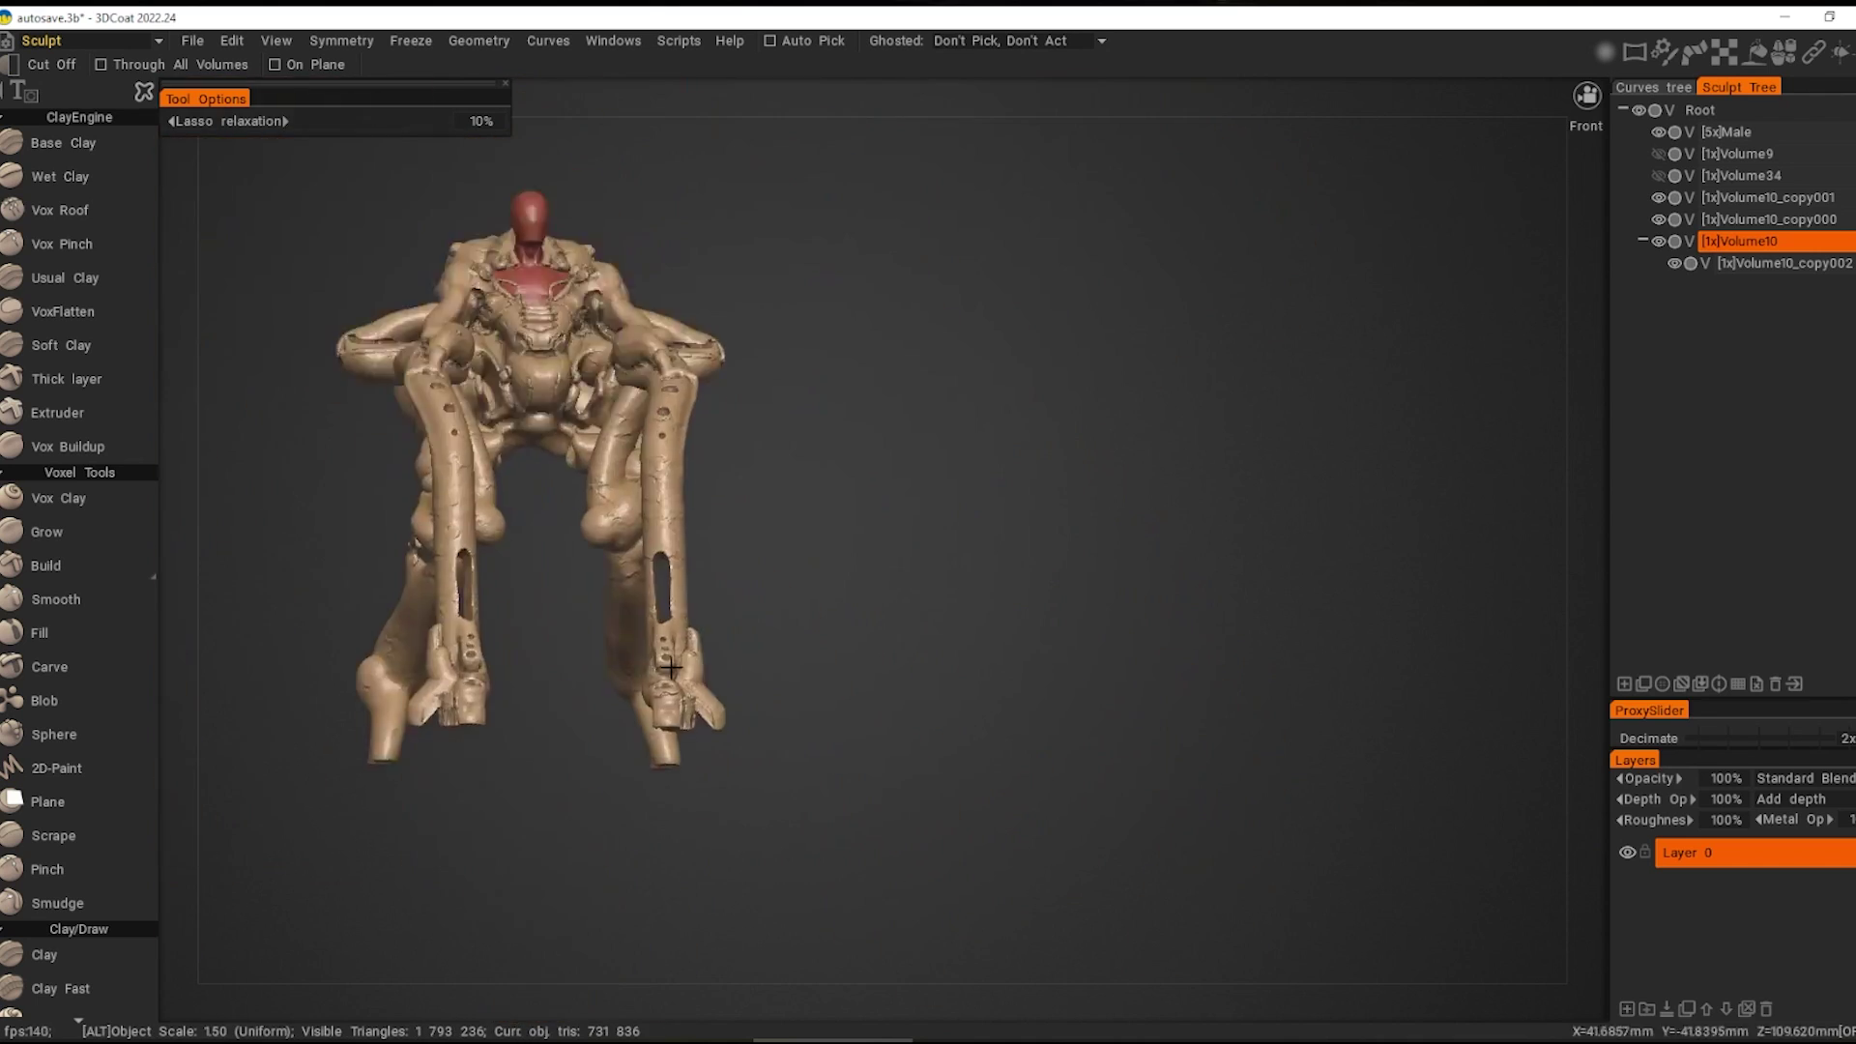
pyautogui.scroll(2, 712, 653)
pyautogui.press('Escape')
pyautogui.moveTo(713, 663)
pyautogui.keyDown('alt'); pyautogui.mouseDown()
pyautogui.moveTo(699, 626)
pyautogui.moveTo(880, 595)
pyautogui.mouseUp(); pyautogui.keyUp('alt')
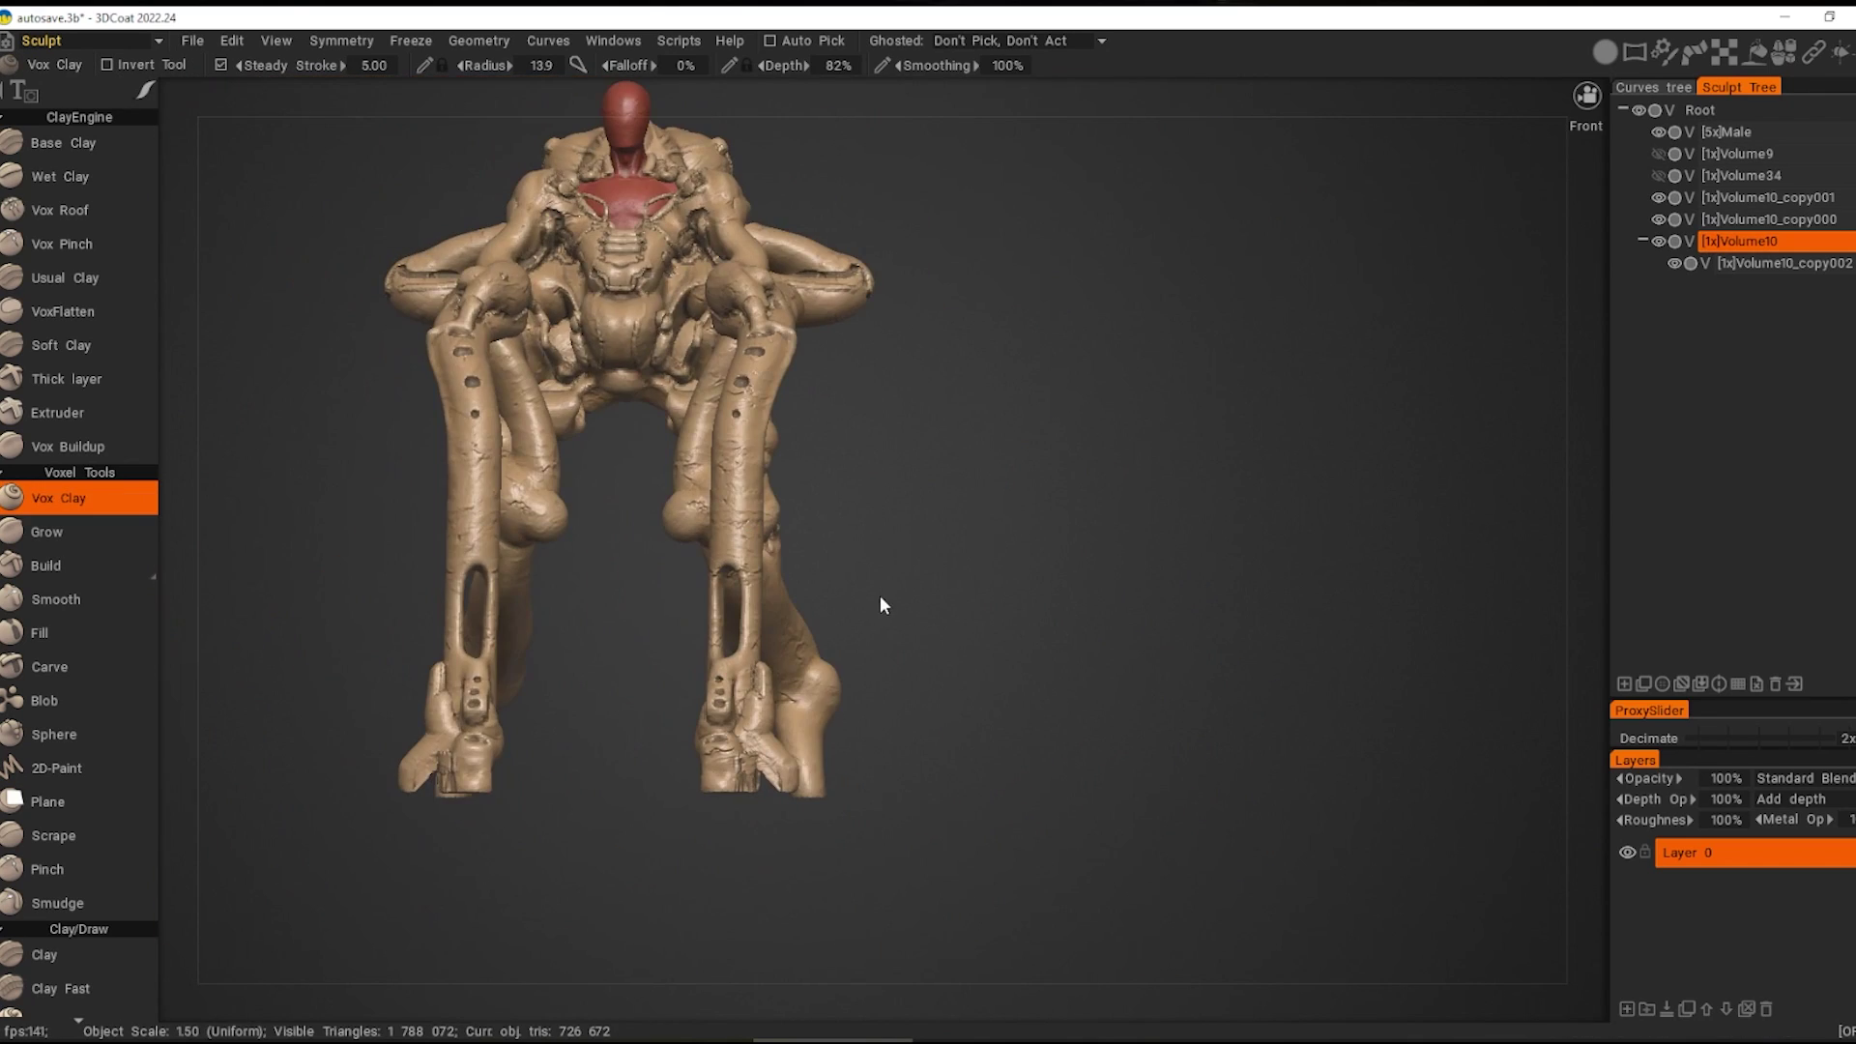
pyautogui.scroll(2, 877, 601)
pyautogui.scroll(3, 856, 640)
pyautogui.press('space')
pyautogui.click(870, 663)
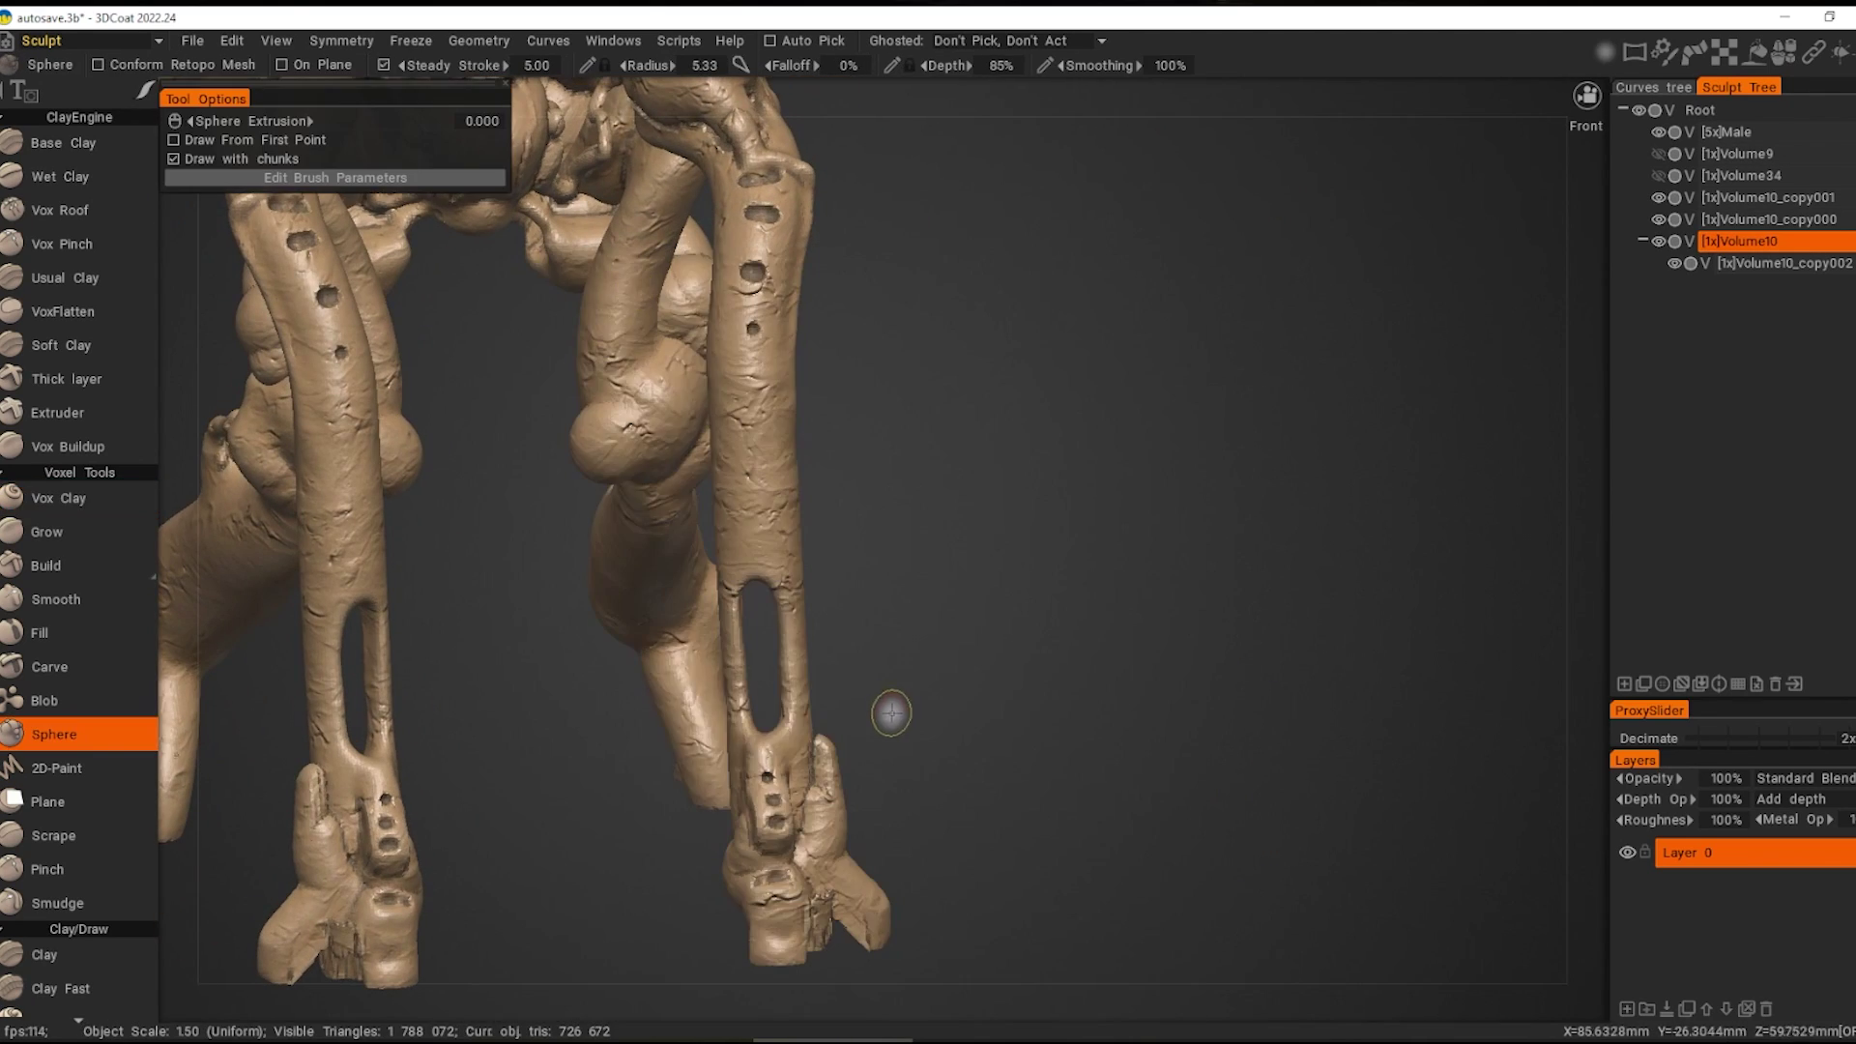
pyautogui.scroll(2, 891, 714)
# Step: Draw raised sphere ribs along the lower front leg beside the slots
pyautogui.moveTo(773, 730); pyautogui.dragTo(828, 622)
pyautogui.scroll(-2, 828, 622)
pyautogui.scroll(-3, 851, 677)
pyautogui.moveTo(928, 676)
pyautogui.keyDown('alt'); pyautogui.mouseDown()
pyautogui.moveTo(868, 776)
pyautogui.moveTo(716, 613)
pyautogui.moveTo(638, 638)
pyautogui.mouseUp(); pyautogui.keyUp('alt')
pyautogui.scroll(3, 715, 613)
pyautogui.scroll(-3, 714, 613)
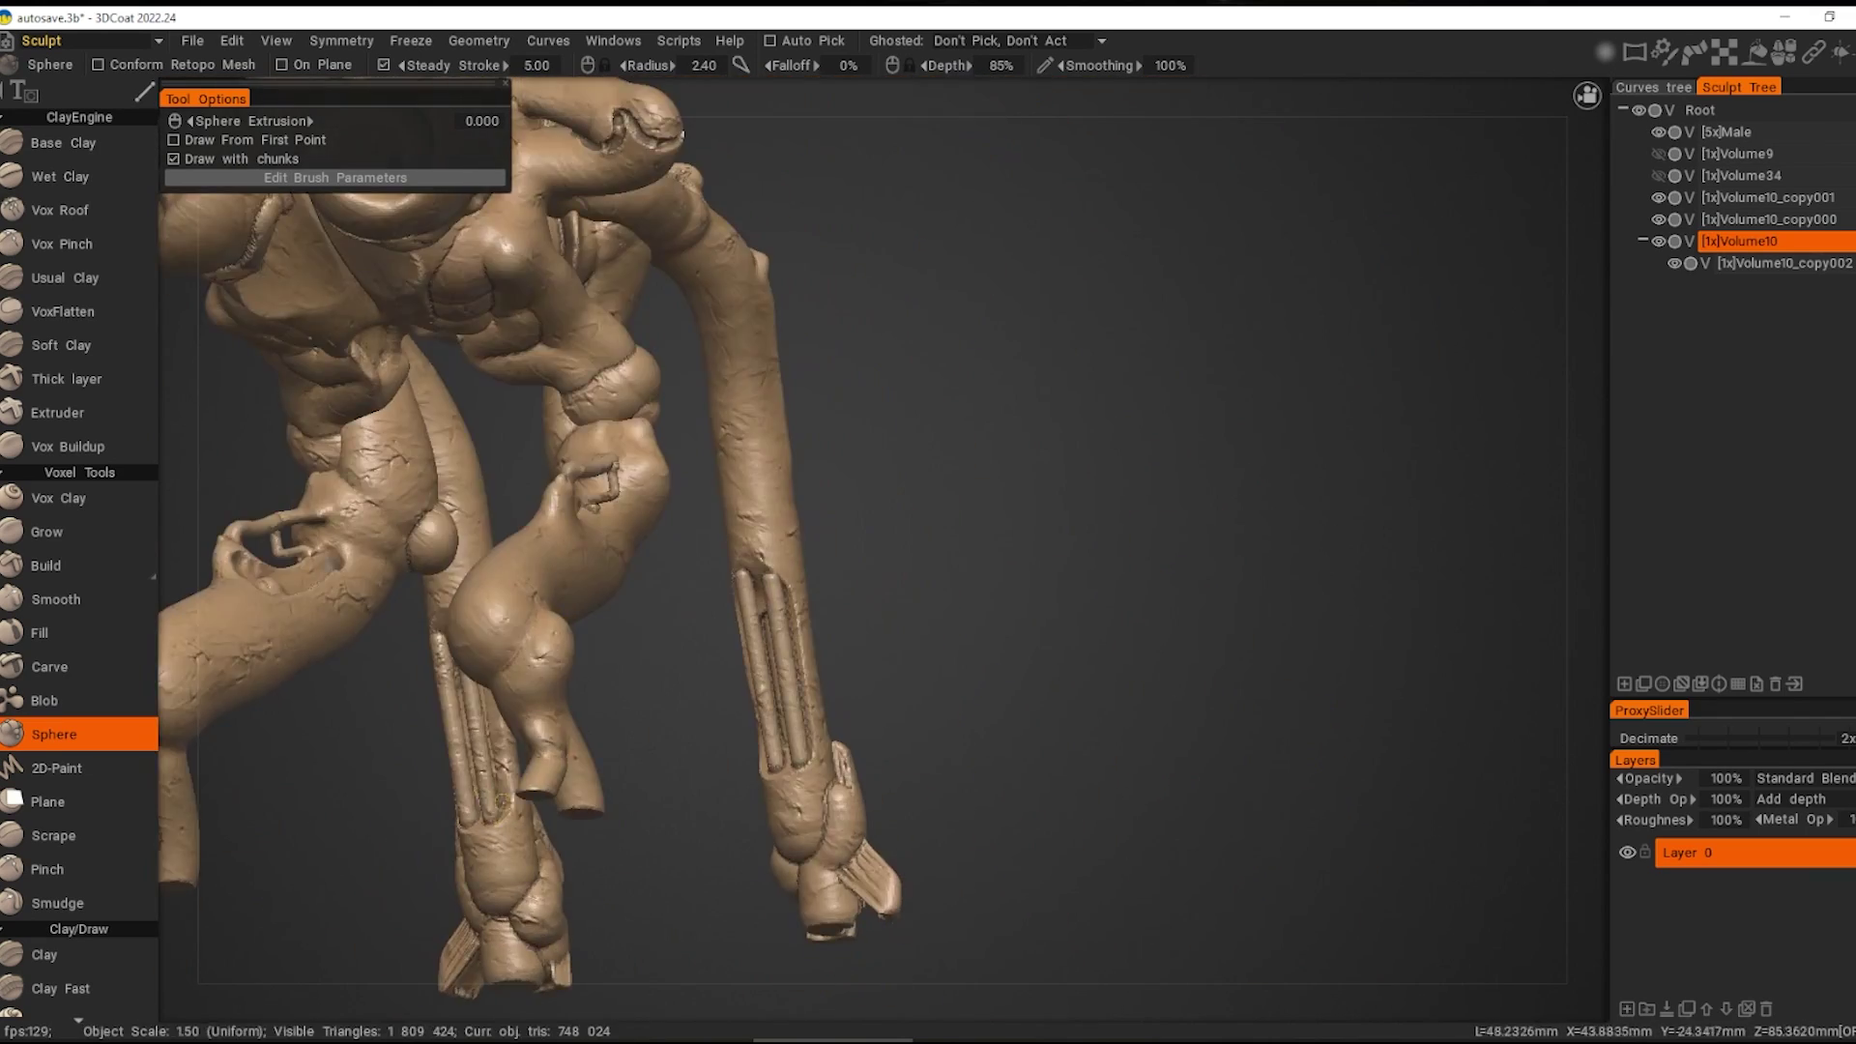
pyautogui.scroll(3, 608, 628)
# Step: Go back to the clay tool and view the full creature from the front
pyautogui.press('Escape')
pyautogui.scroll(2, 605, 628)
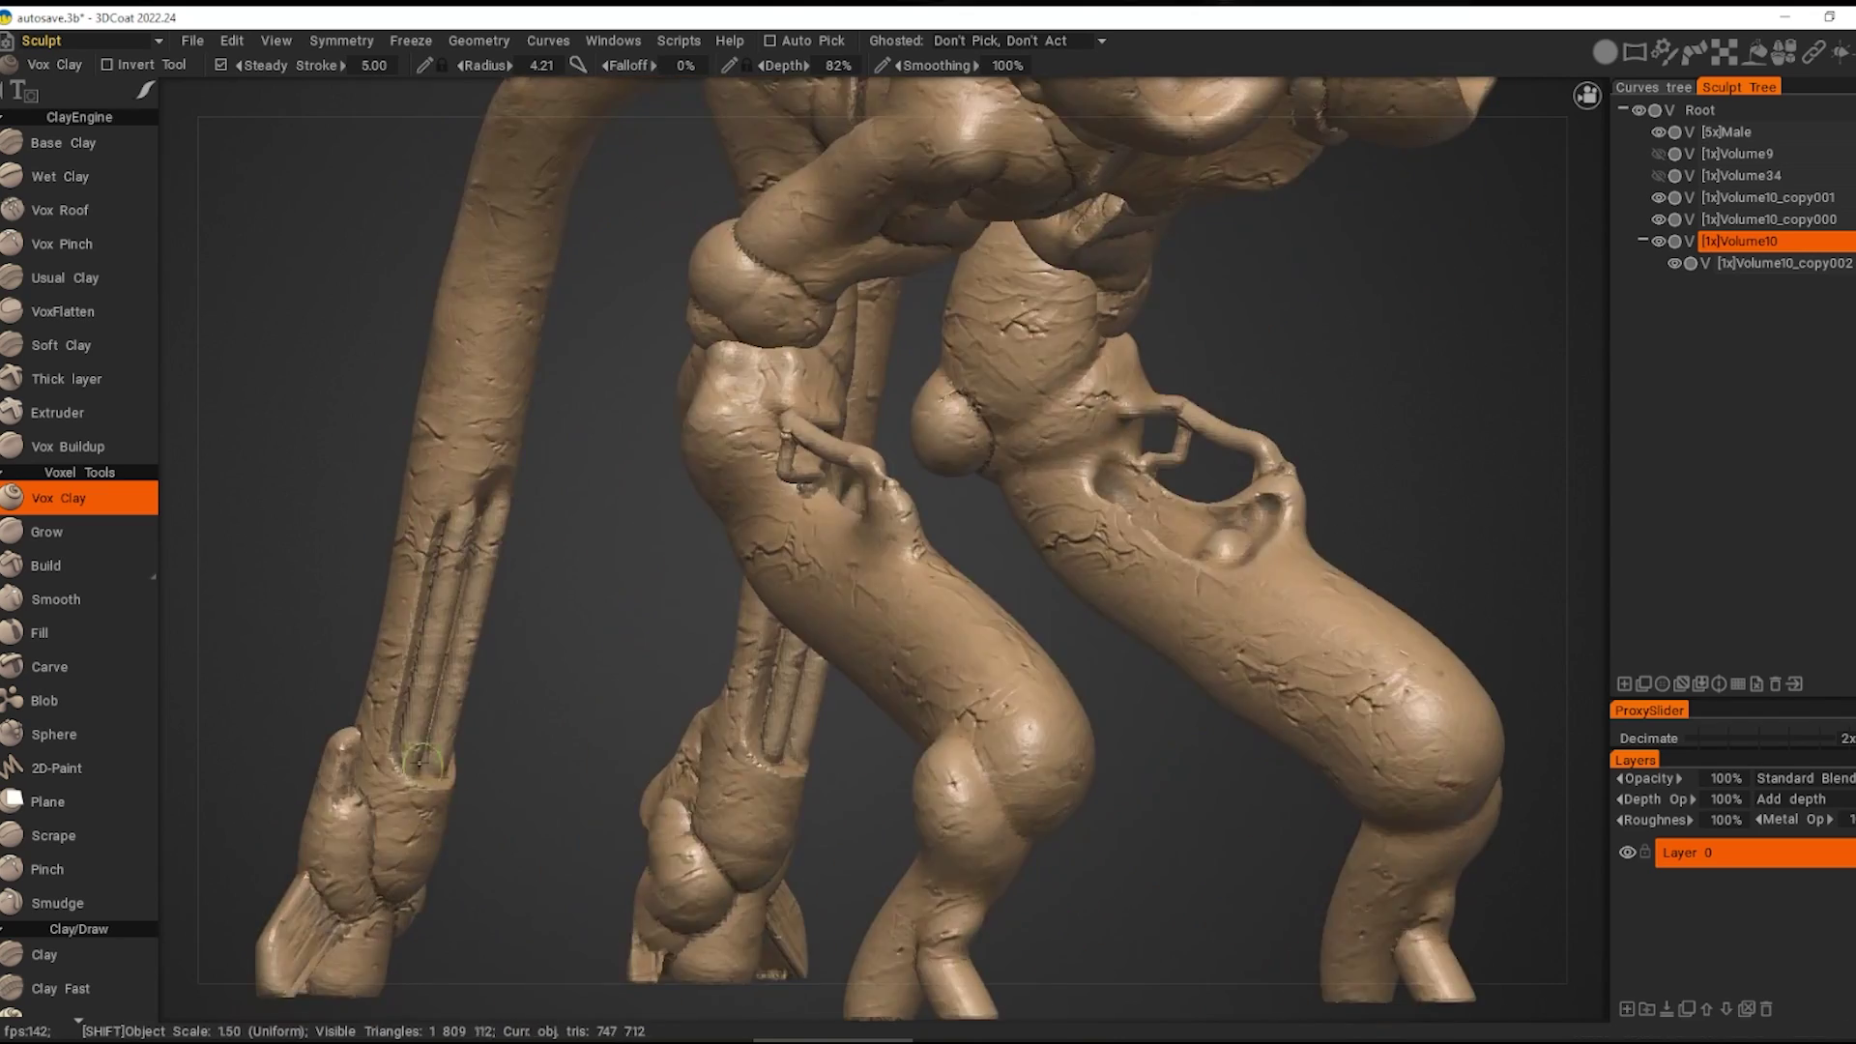
pyautogui.scroll(-4, 455, 642)
pyautogui.moveTo(623, 705)
pyautogui.keyDown('alt'); pyautogui.mouseDown()
pyautogui.moveTo(856, 654)
pyautogui.moveTo(995, 750)
pyautogui.mouseUp(); pyautogui.keyUp('alt')
pyautogui.scroll(3, 789, 558)
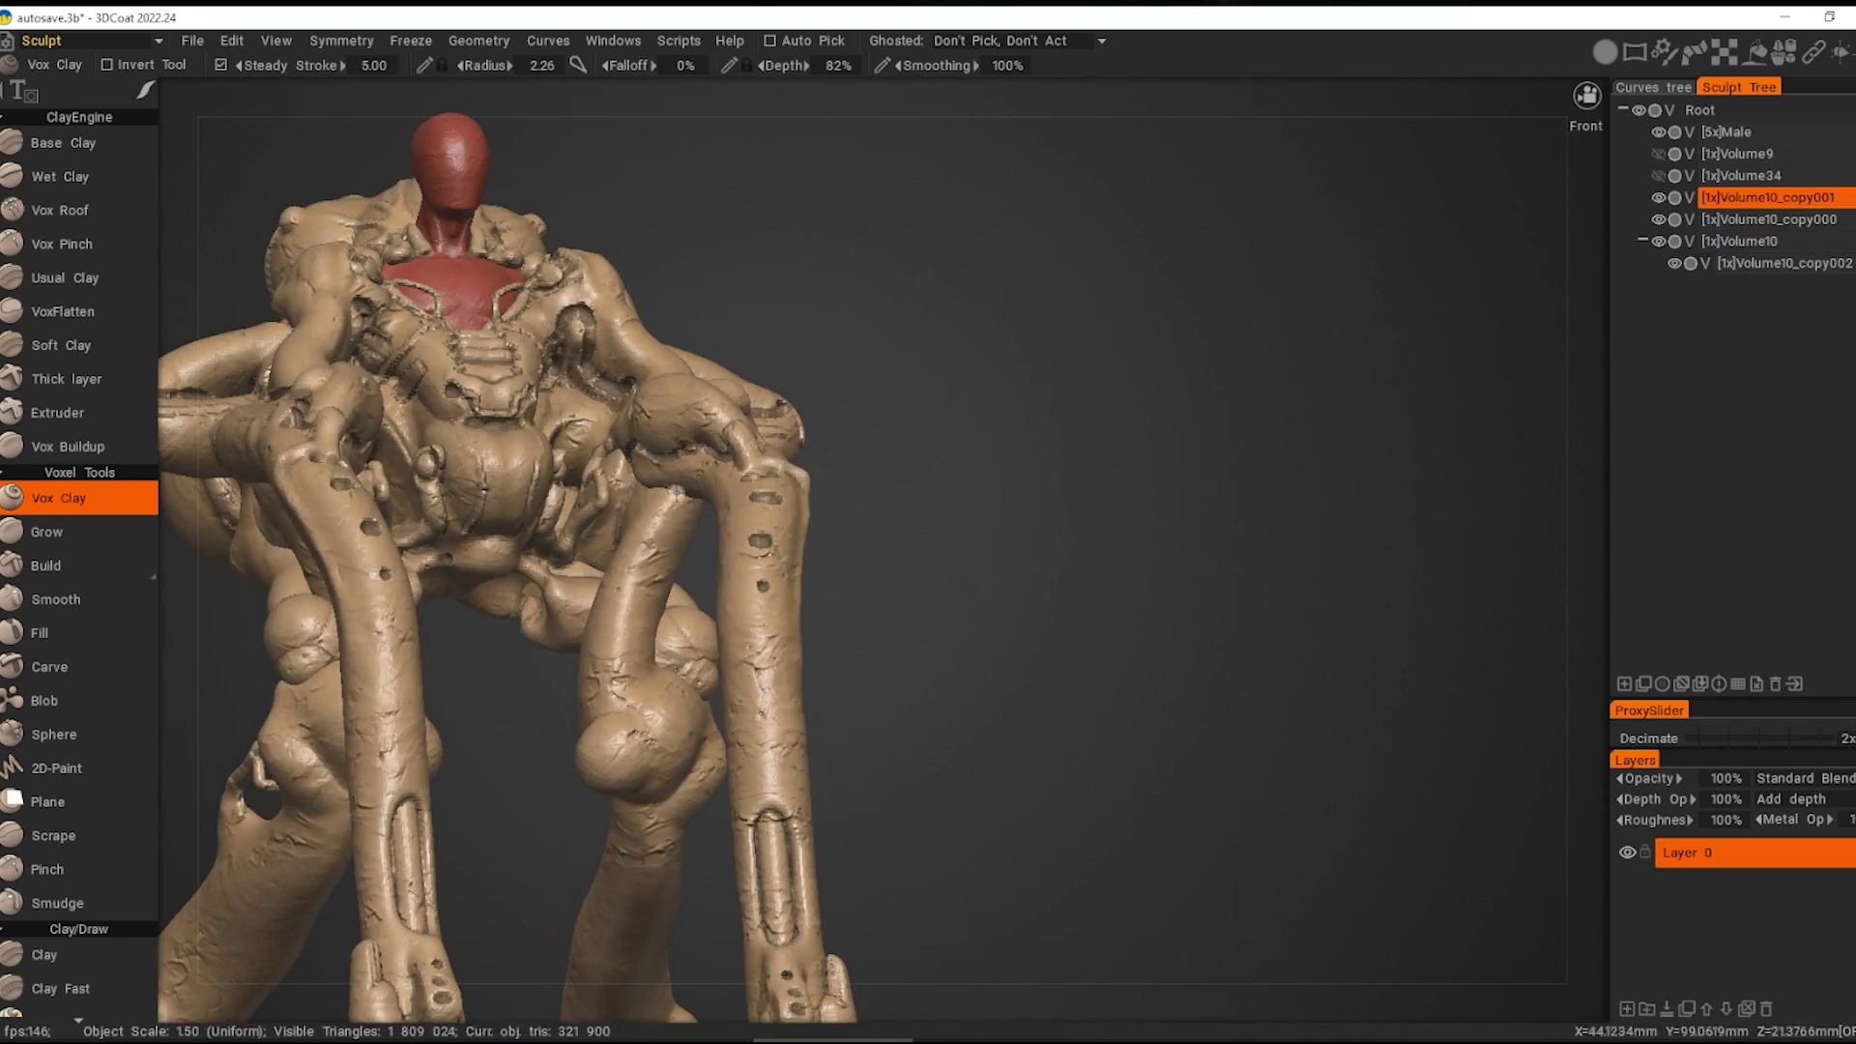
pyautogui.scroll(-2, 629, 542)
pyautogui.moveTo(618, 735)
pyautogui.keyDown('alt'); pyautogui.mouseDown()
pyautogui.moveTo(742, 725)
pyautogui.moveTo(830, 615)
pyautogui.moveTo(837, 443)
pyautogui.moveTo(1189, 530)
pyautogui.moveTo(986, 576)
pyautogui.moveTo(663, 584)
pyautogui.moveTo(634, 613)
pyautogui.moveTo(793, 791)
pyautogui.moveTo(558, 738)
pyautogui.moveTo(522, 666)
pyautogui.moveTo(803, 752)
pyautogui.moveTo(867, 683)
pyautogui.mouseUp(); pyautogui.keyUp('alt')
pyautogui.scroll(-2, 742, 725)
# Step: Switch to the Move tool with Volume10 active and view the creature's side
pyautogui.press('m')
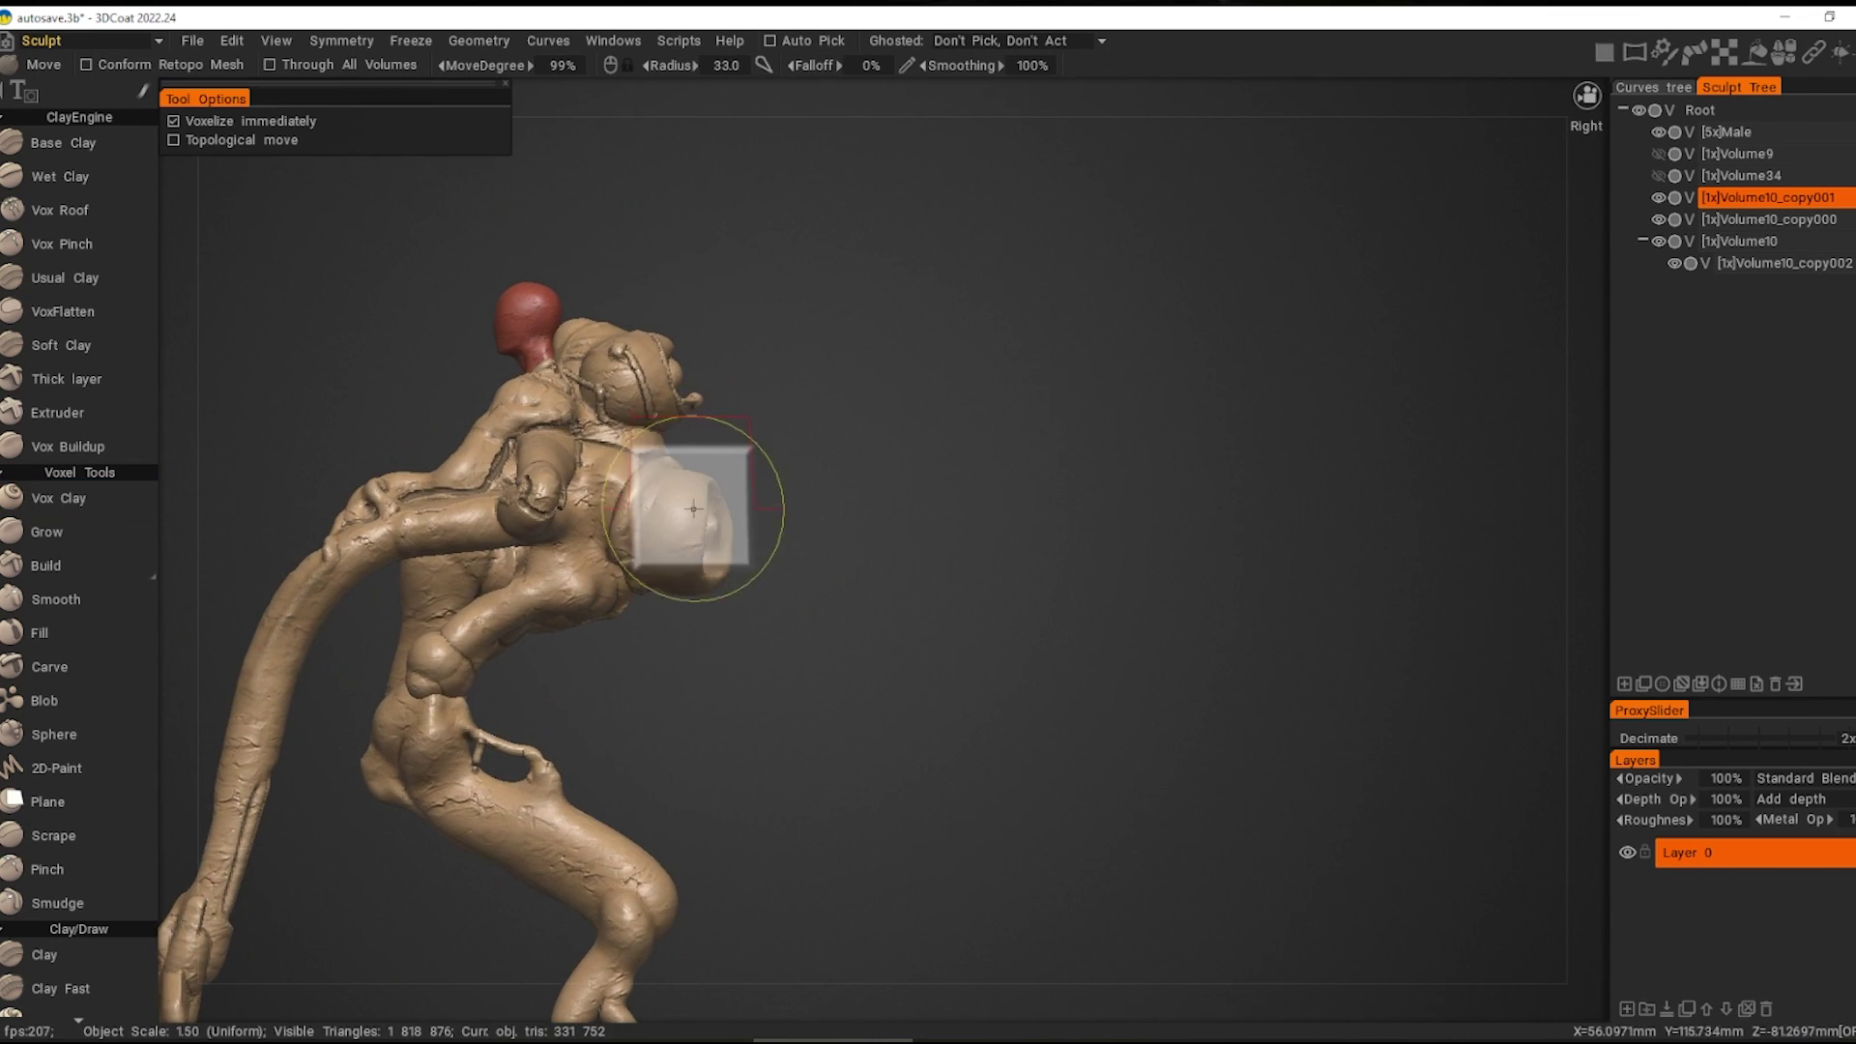
pyautogui.press('h')
pyautogui.moveTo(742, 532)
pyautogui.keyDown('alt'); pyautogui.mouseDown()
pyautogui.moveTo(781, 571)
pyautogui.moveTo(914, 553)
pyautogui.moveTo(976, 626)
pyautogui.mouseUp(); pyautogui.keyUp('alt')
pyautogui.scroll(-2, 978, 510)
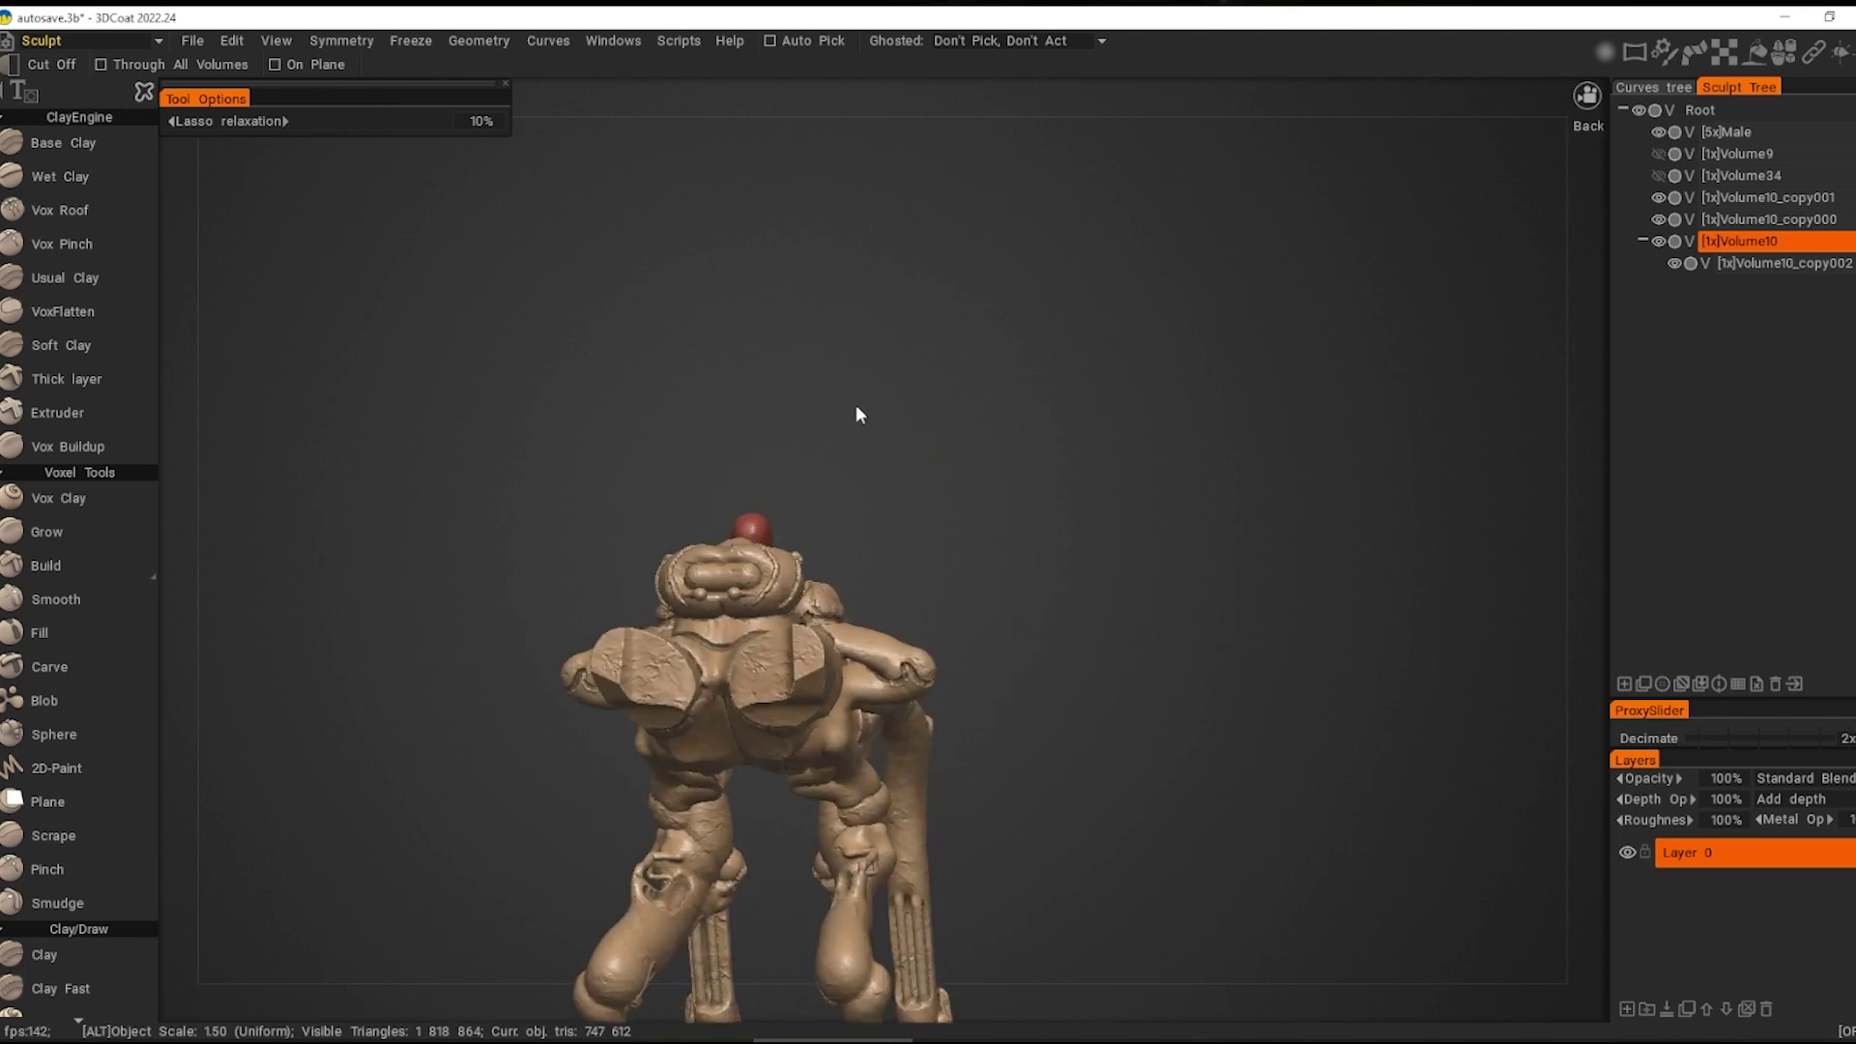
pyautogui.keyDown('alt'); pyautogui.moveTo(786, 578); pyautogui.dragTo(290, 541); pyautogui.keyUp('alt')
pyautogui.click(58, 498)
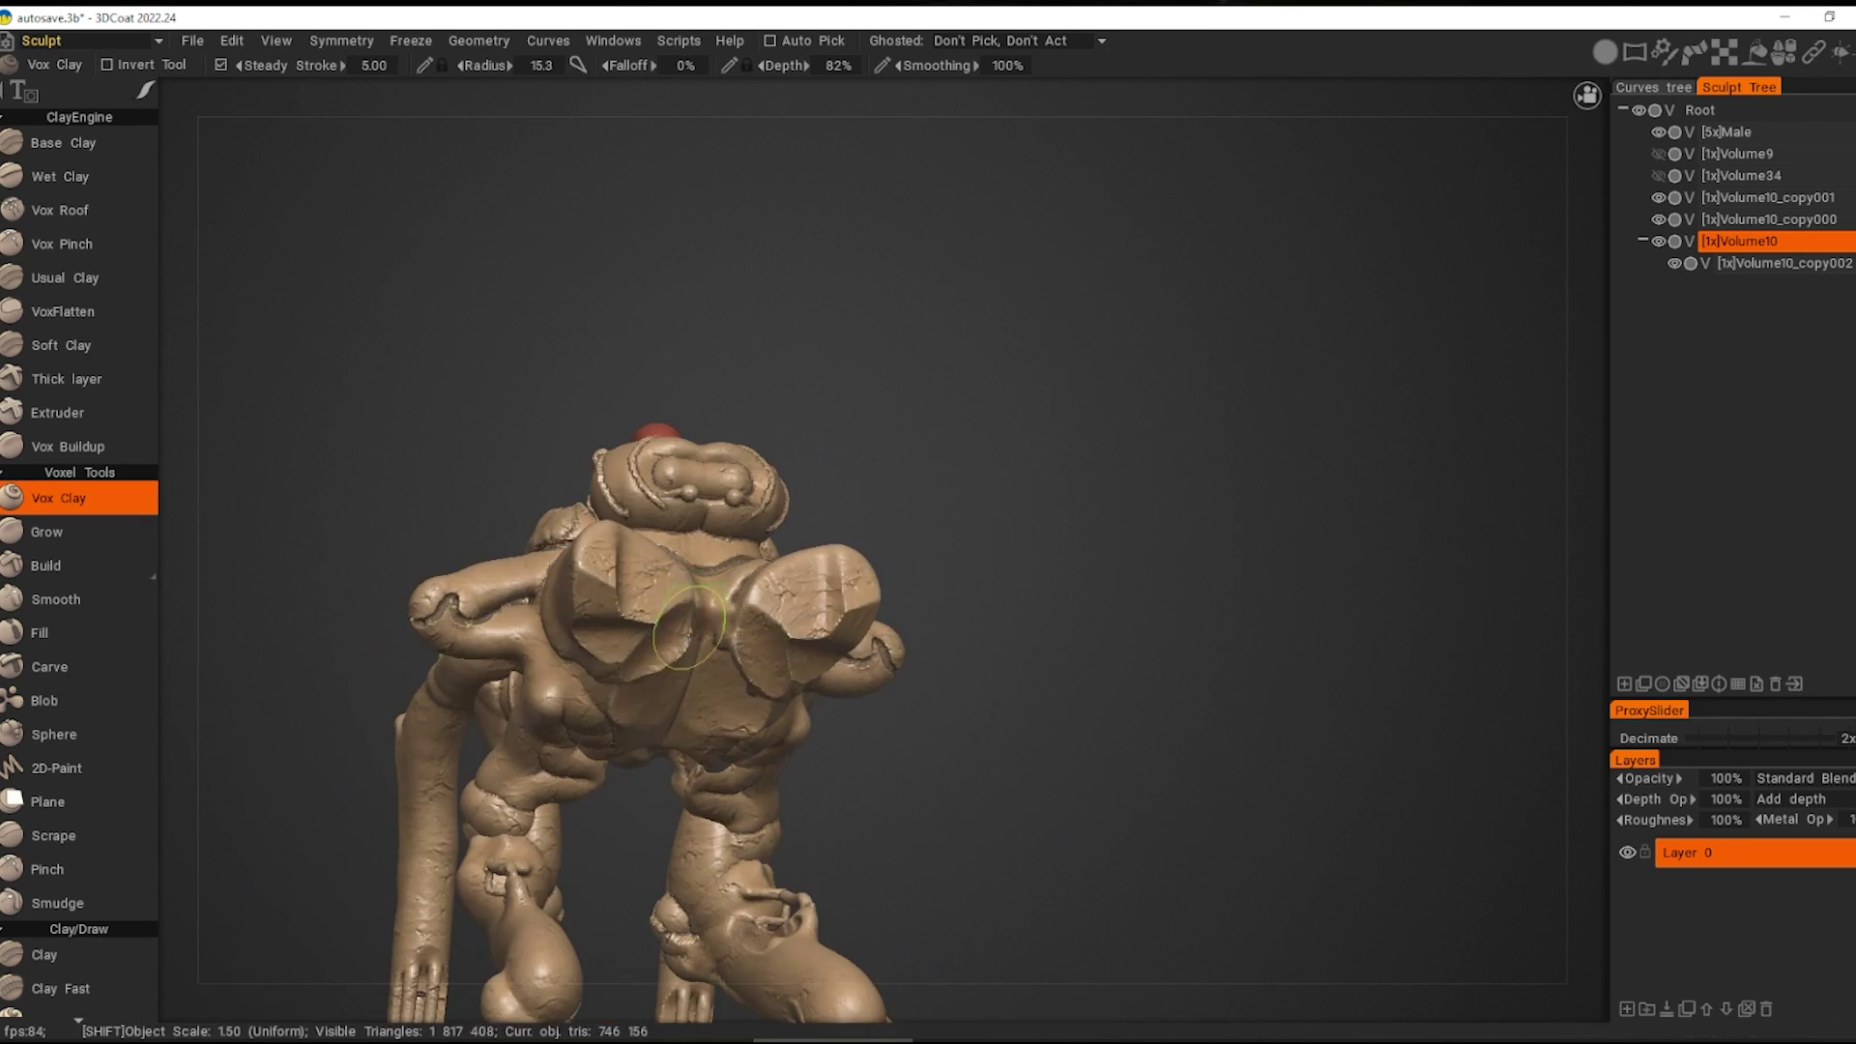
pyautogui.keyDown('alt'); pyautogui.moveTo(677, 580); pyautogui.dragTo(1101, 691); pyautogui.keyUp('alt')
pyautogui.moveTo(863, 643)
pyautogui.keyDown('alt'); pyautogui.mouseDown()
pyautogui.moveTo(913, 739)
pyautogui.moveTo(815, 599)
pyautogui.moveTo(1066, 616)
pyautogui.moveTo(982, 560)
pyautogui.moveTo(749, 669)
pyautogui.mouseUp(); pyautogui.keyUp('alt')
pyautogui.press('m')
pyautogui.press('v')
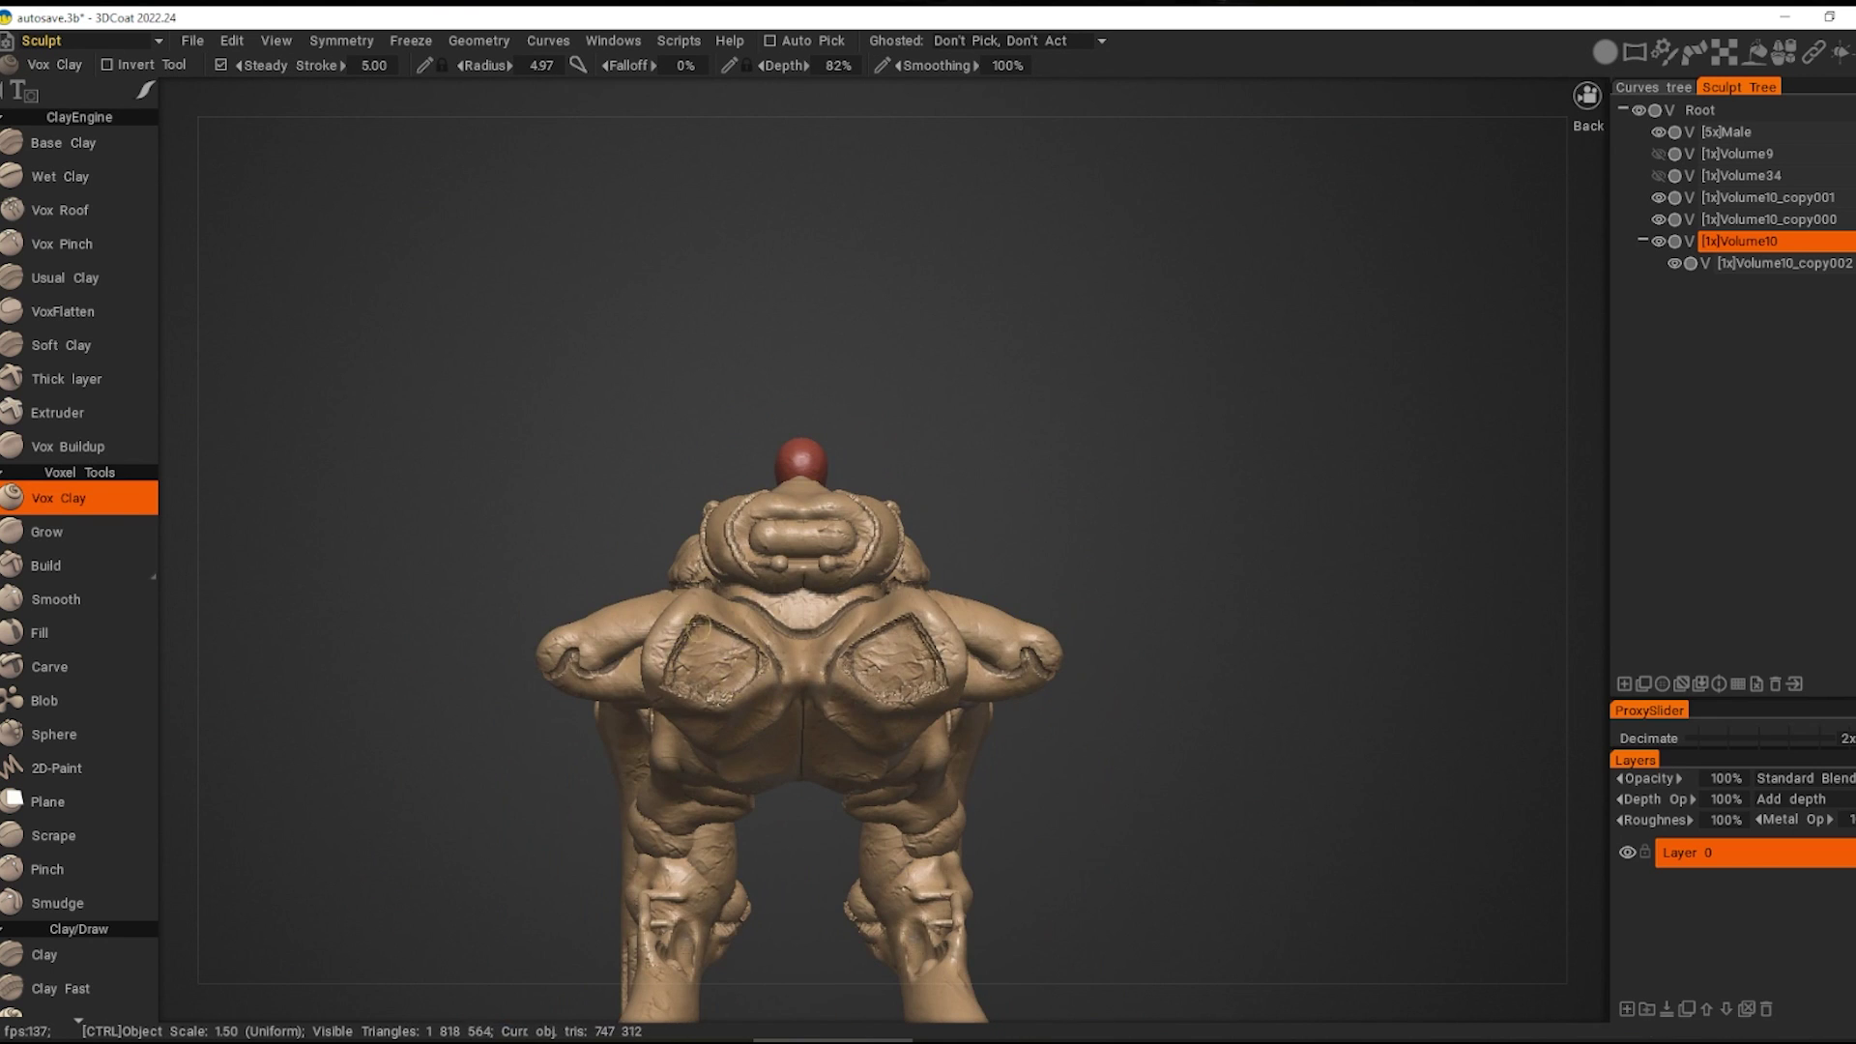
pyautogui.keyDown('alt'); pyautogui.moveTo(1087, 715); pyautogui.dragTo(800, 692); pyautogui.keyUp('alt')
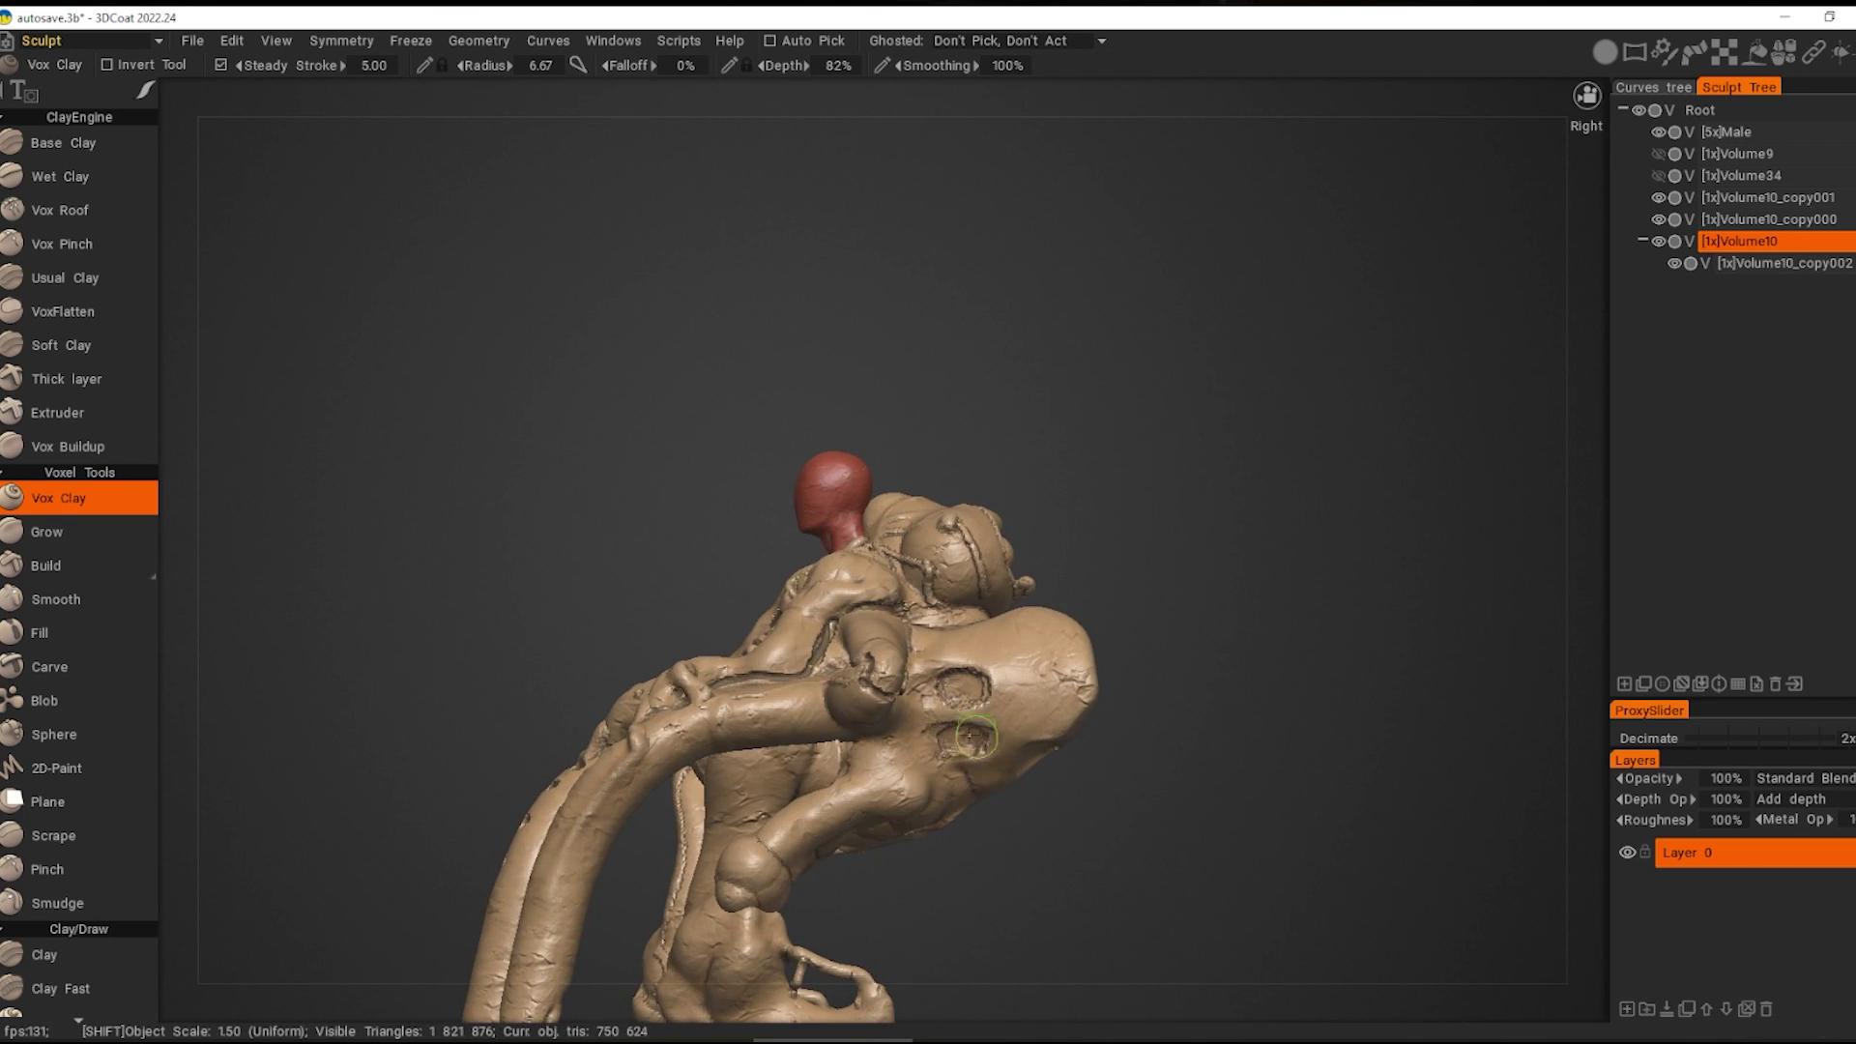
pyautogui.moveTo(975, 737)
pyautogui.keyDown('alt'); pyautogui.mouseDown()
pyautogui.moveTo(1087, 689)
pyautogui.moveTo(1139, 571)
pyautogui.moveTo(719, 641)
pyautogui.moveTo(953, 763)
pyautogui.moveTo(589, 706)
pyautogui.moveTo(887, 740)
pyautogui.moveTo(855, 594)
pyautogui.moveTo(953, 661)
pyautogui.moveTo(919, 651)
pyautogui.moveTo(837, 723)
pyautogui.moveTo(839, 696)
pyautogui.mouseUp(); pyautogui.keyUp('alt')
pyautogui.click(192, 41)
pyautogui.press('space')
pyautogui.click(796, 368)
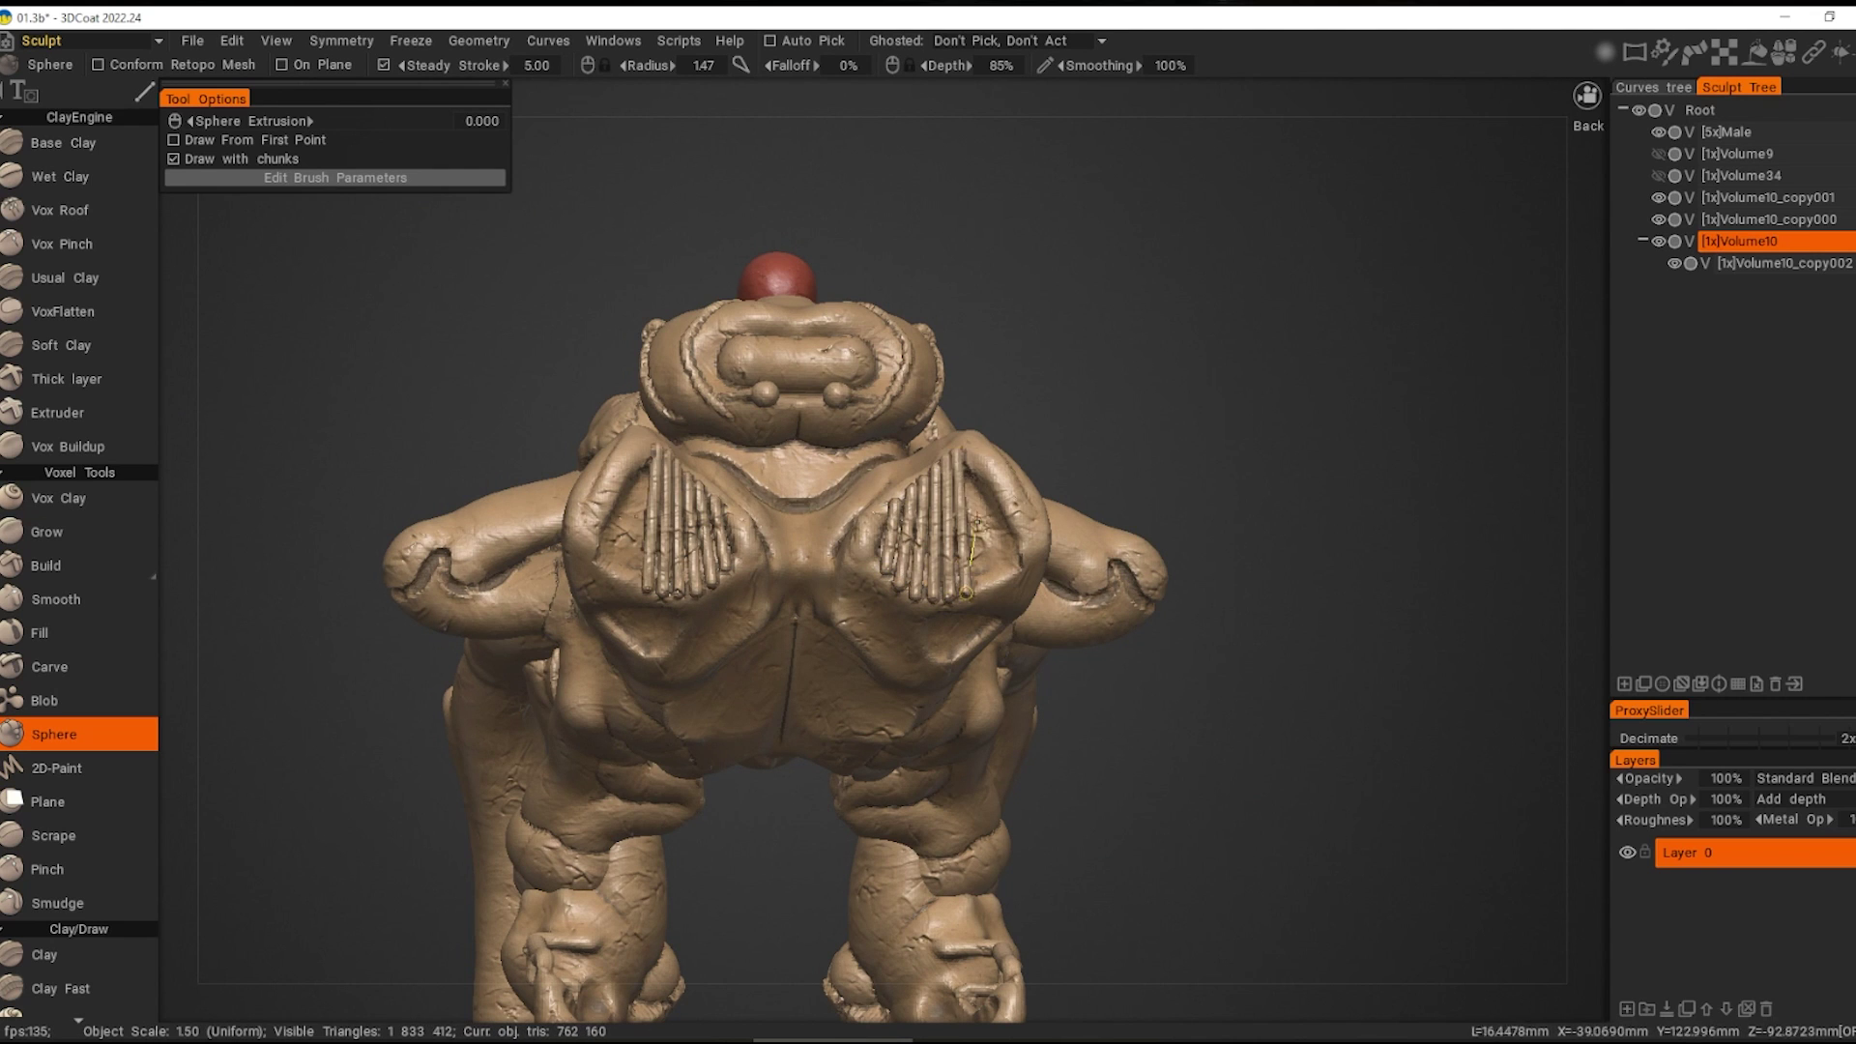
pyautogui.keyDown('alt'); pyautogui.moveTo(1068, 547); pyautogui.dragTo(919, 541); pyautogui.keyUp('alt')
pyautogui.click(58, 498)
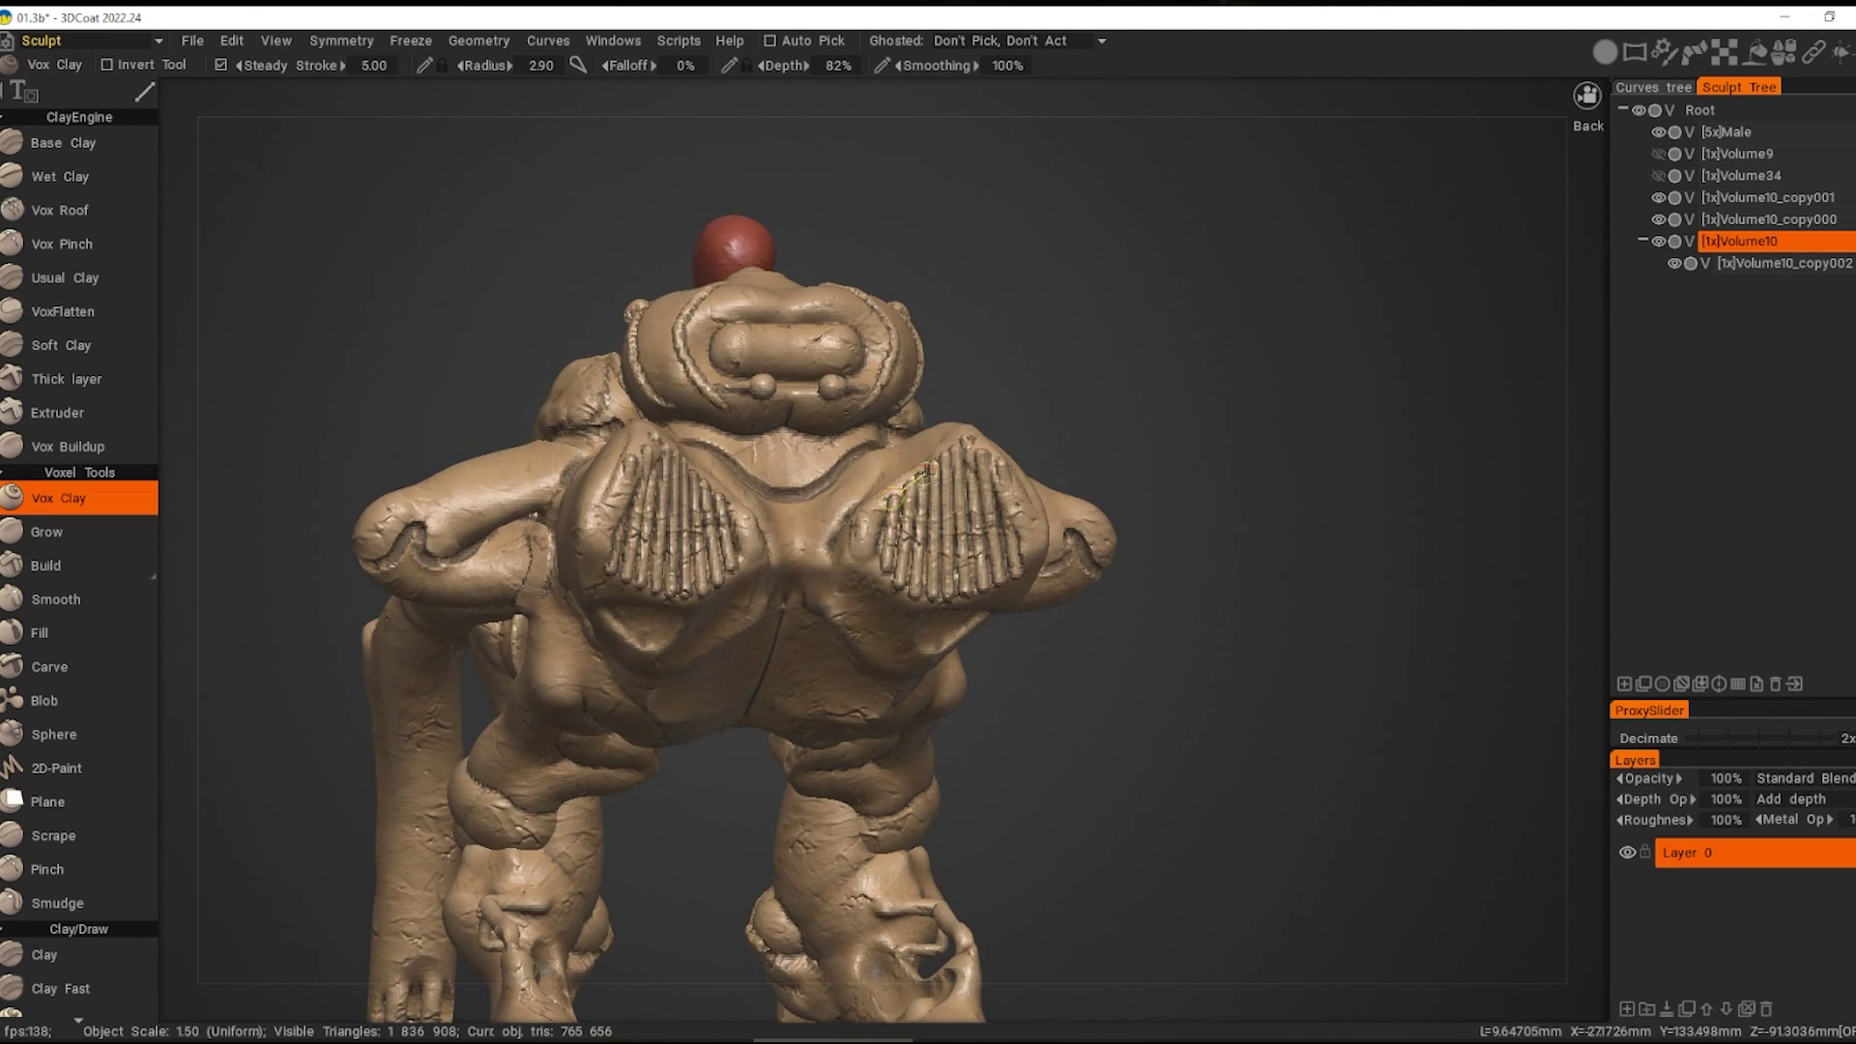
pyautogui.scroll(-3, 1020, 577)
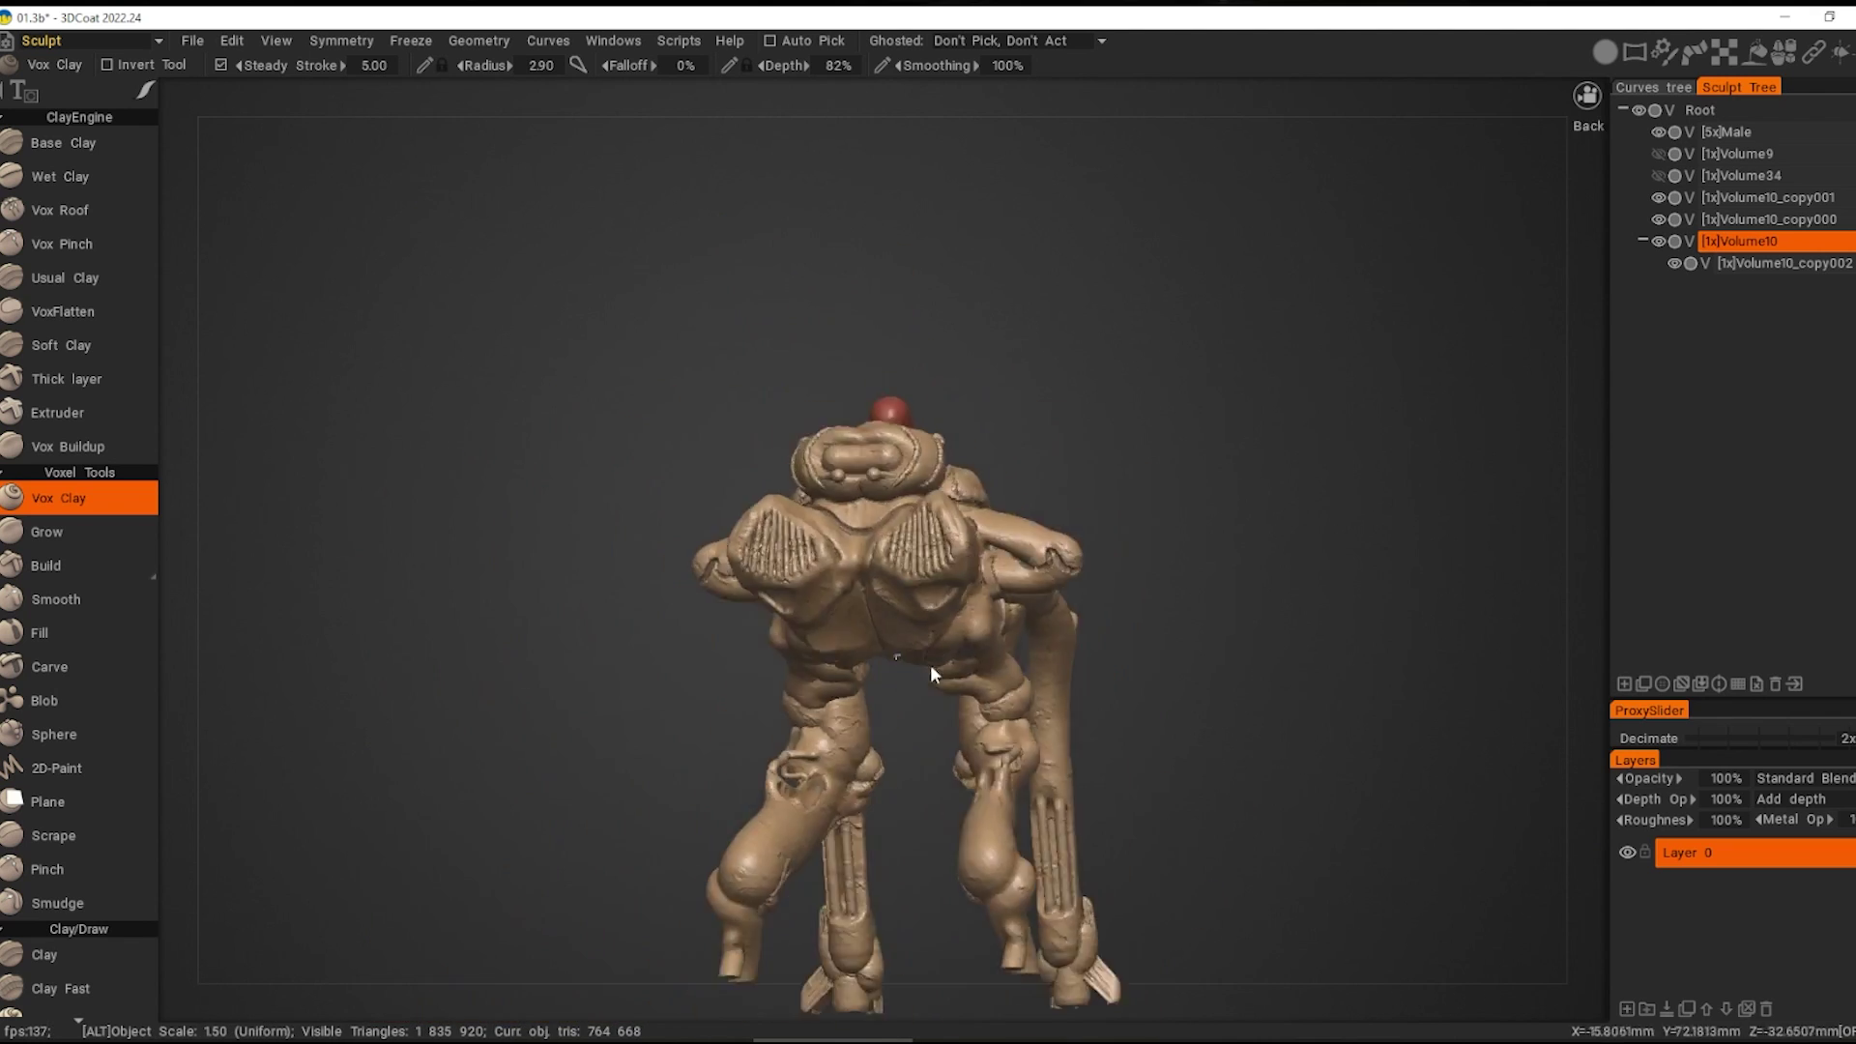
pyautogui.moveTo(930, 664)
pyautogui.keyDown('alt'); pyautogui.mouseDown()
pyautogui.moveTo(999, 484)
pyautogui.moveTo(746, 602)
pyautogui.mouseUp(); pyautogui.keyUp('alt')
pyautogui.scroll(3, 748, 611)
pyautogui.press('space')
pyautogui.click(729, 503)
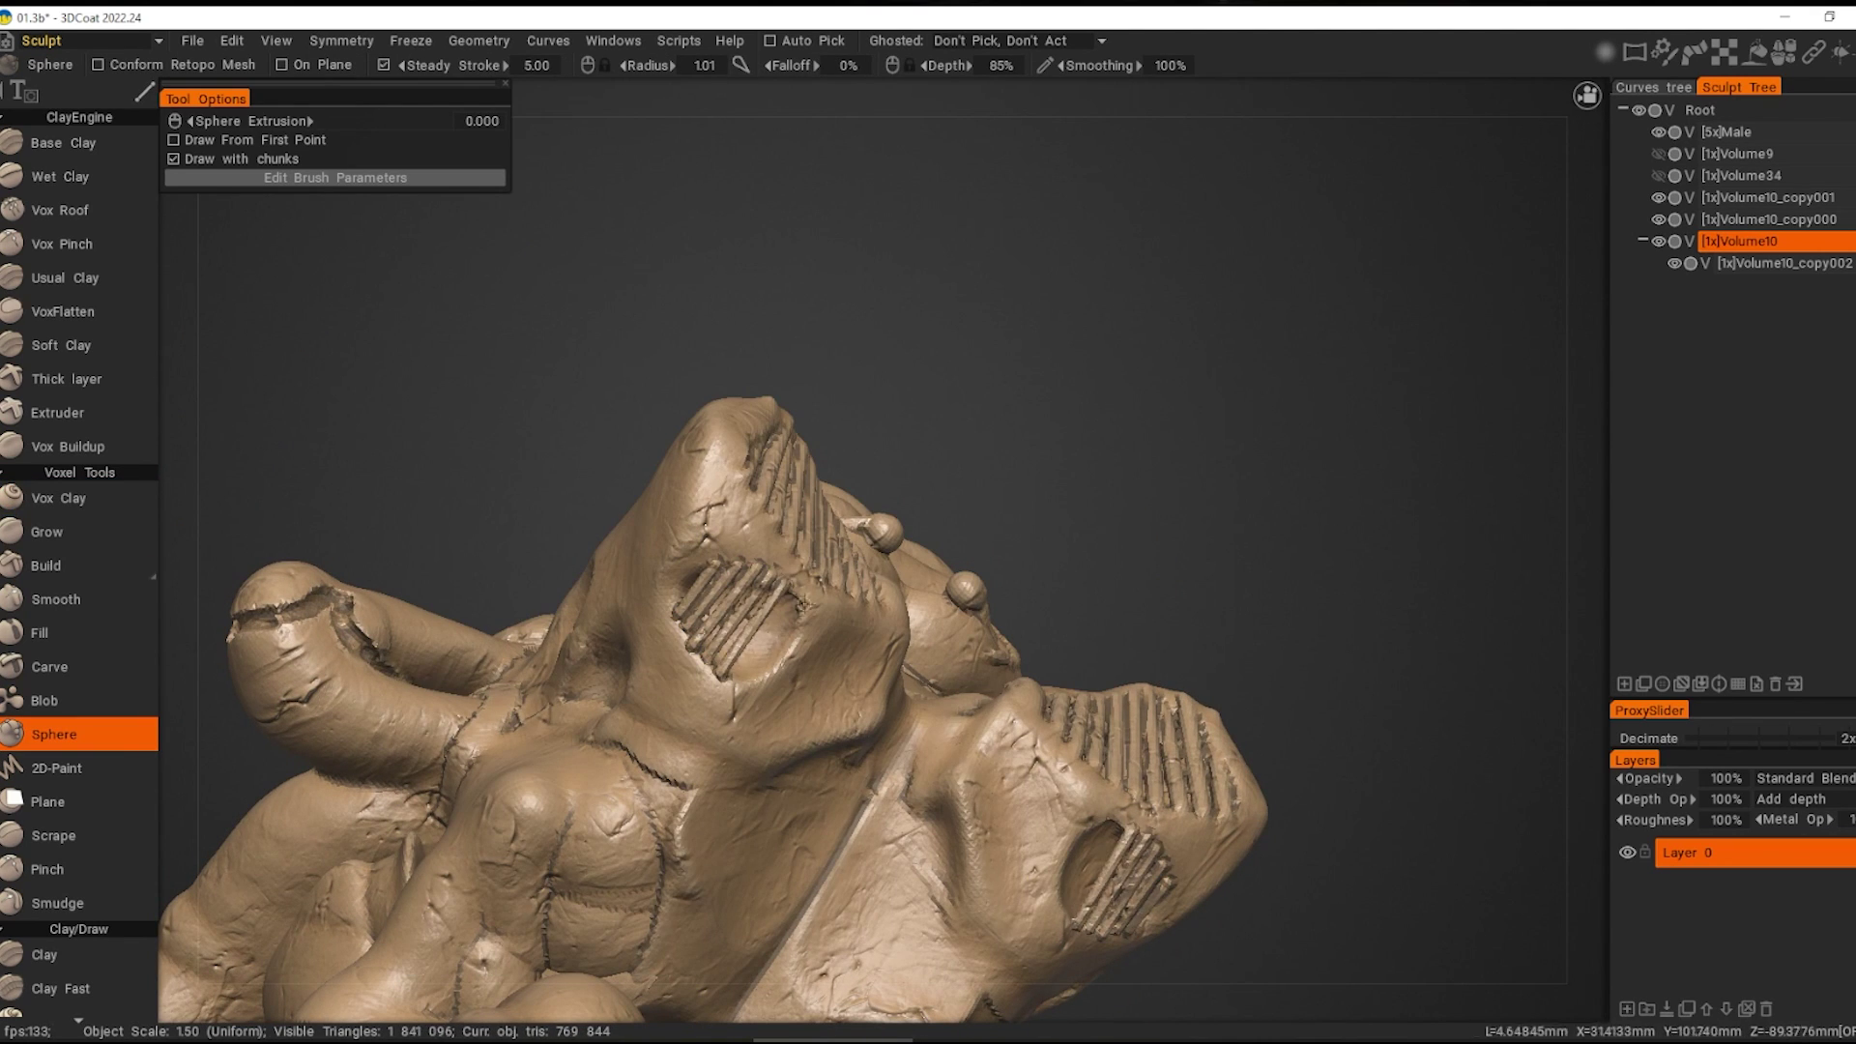
pyautogui.keyDown('alt'); pyautogui.moveTo(682, 597); pyautogui.dragTo(759, 577); pyautogui.keyUp('alt')
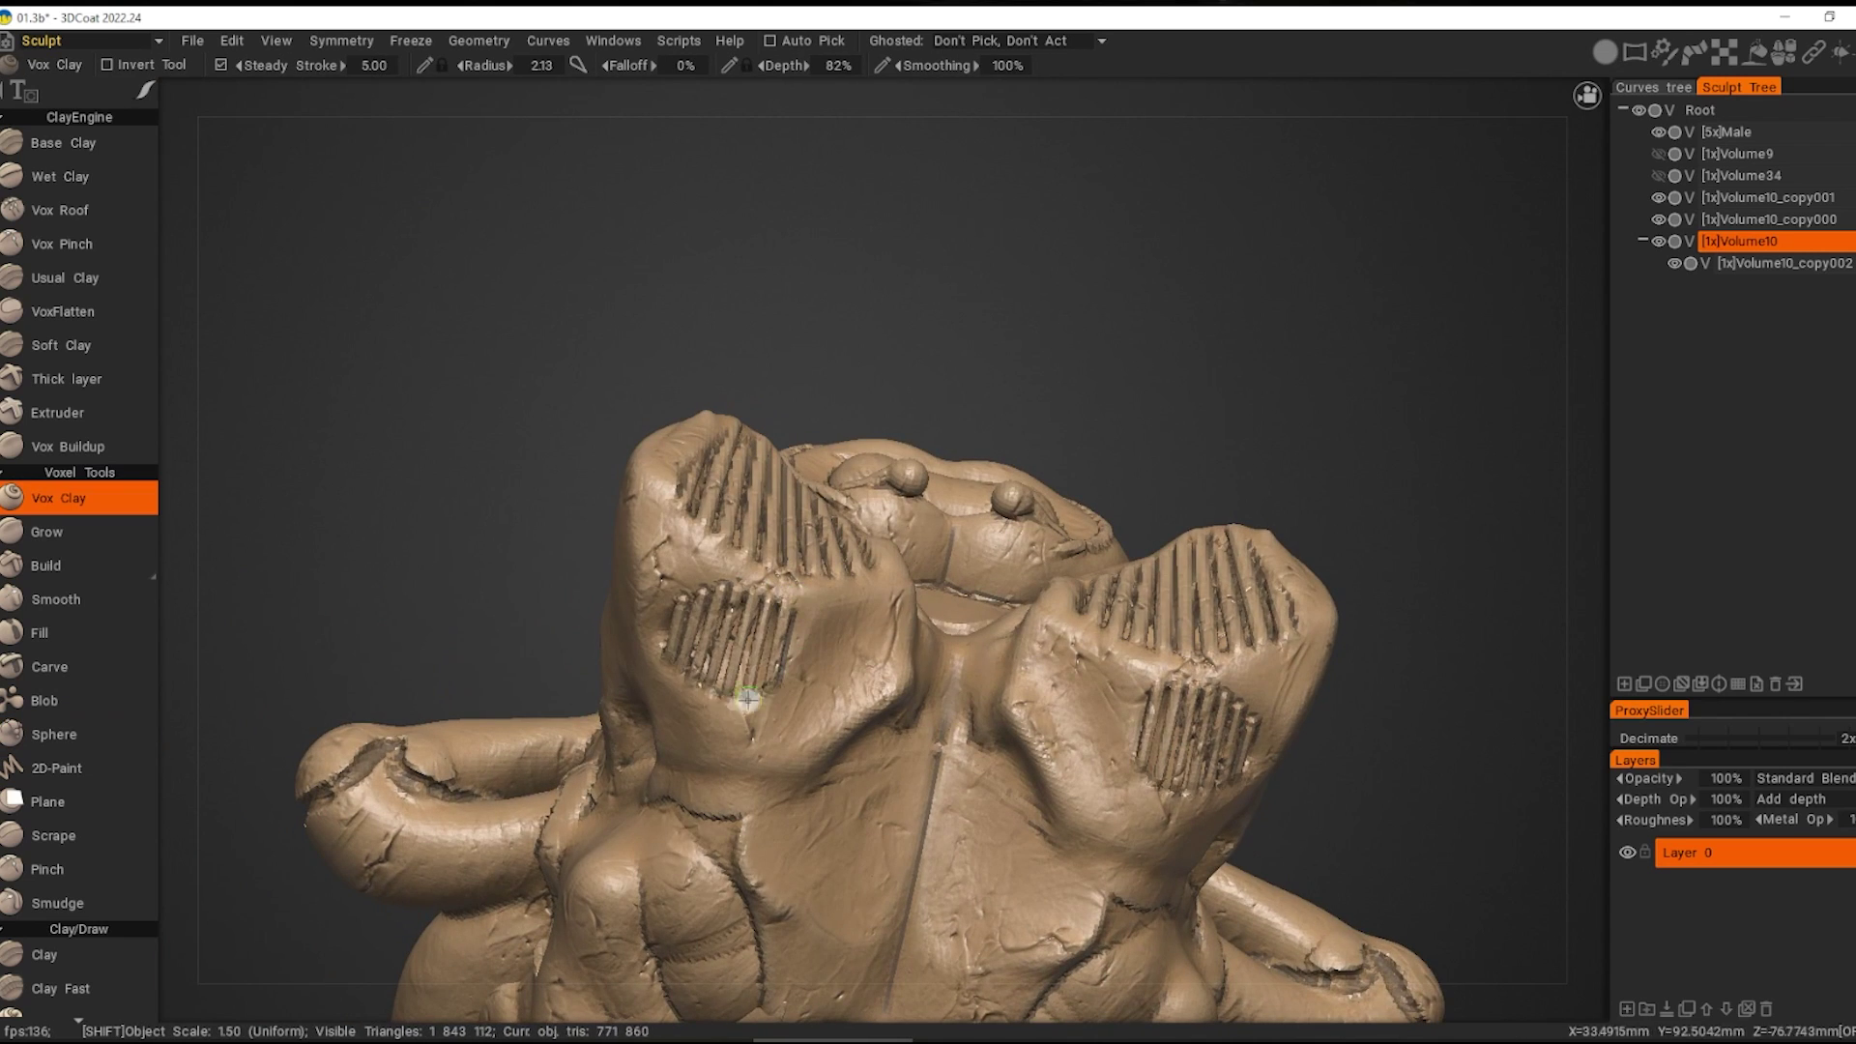
pyautogui.scroll(-3, 982, 716)
pyautogui.scroll(3, 941, 628)
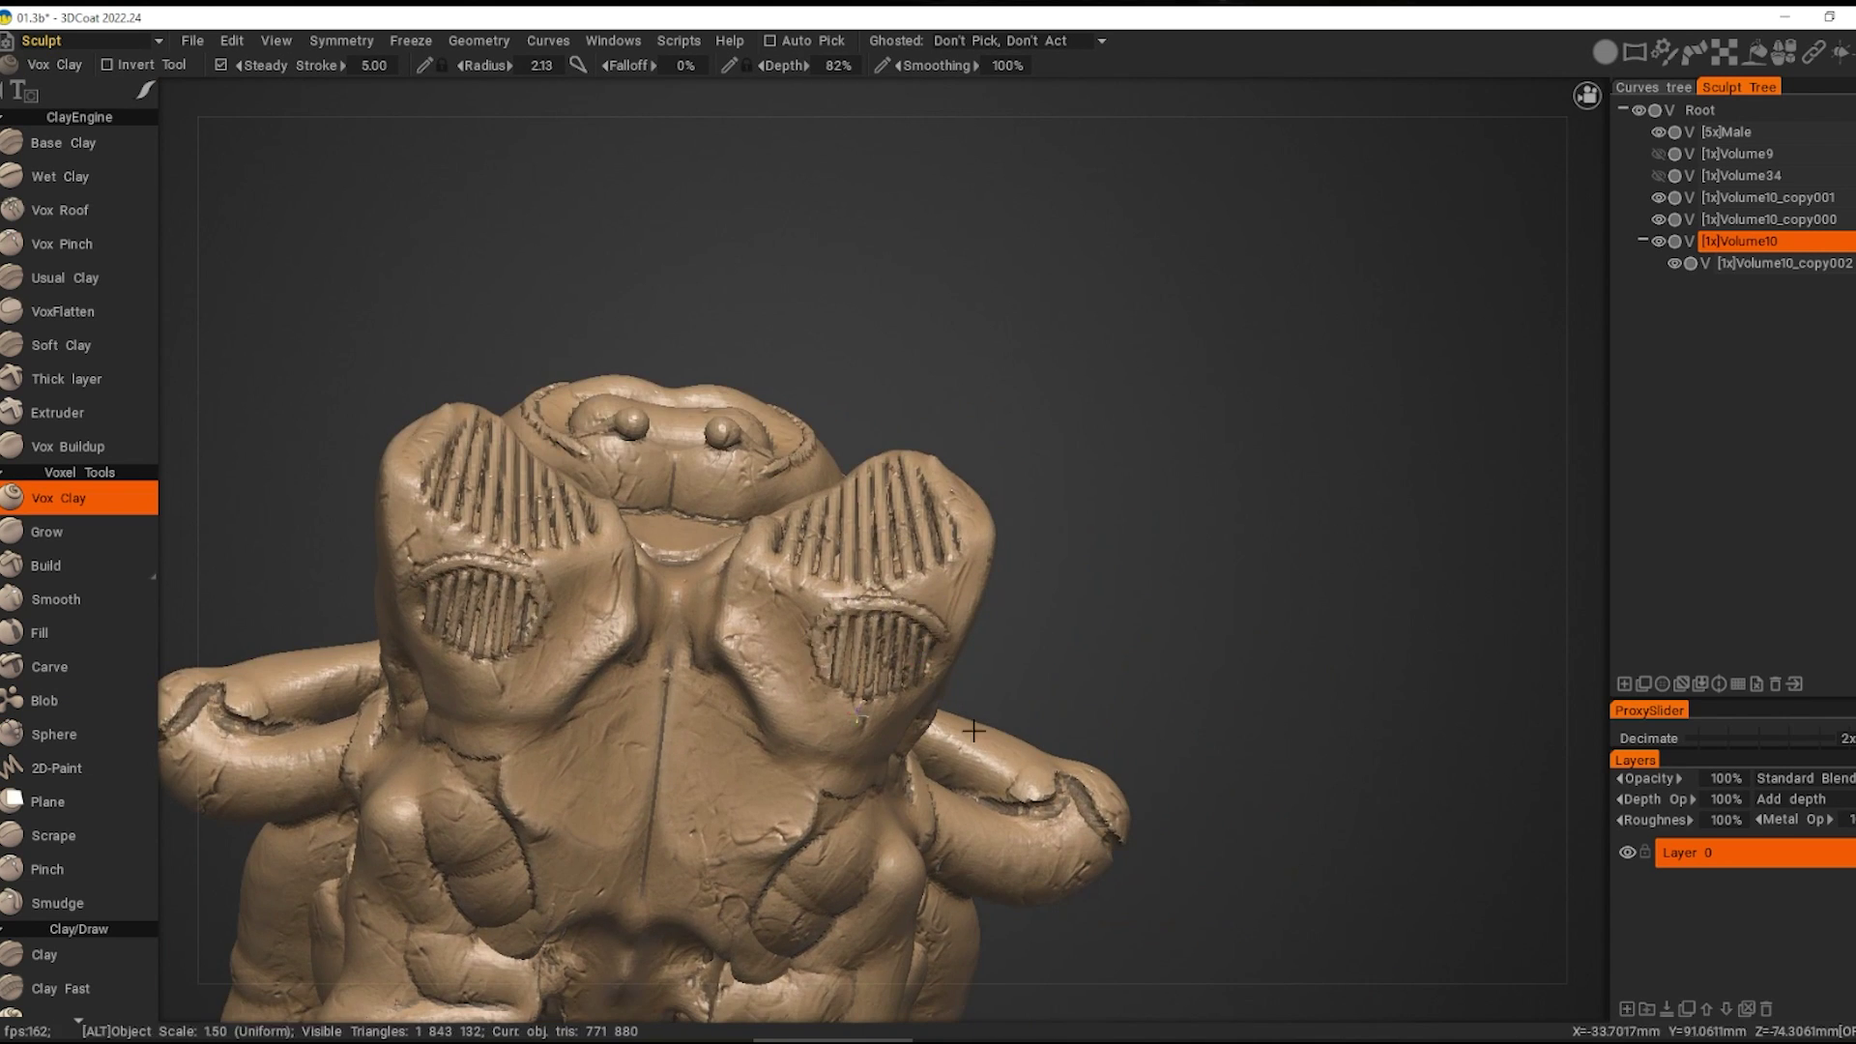
pyautogui.moveTo(974, 730)
pyautogui.keyDown('alt'); pyautogui.mouseDown()
pyautogui.moveTo(952, 783)
pyautogui.moveTo(867, 586)
pyautogui.moveTo(949, 686)
pyautogui.moveTo(744, 675)
pyautogui.moveTo(760, 580)
pyautogui.moveTo(779, 725)
pyautogui.moveTo(610, 678)
pyautogui.moveTo(1034, 661)
pyautogui.mouseUp(); pyautogui.keyUp('alt')
pyautogui.scroll(3, 1035, 661)
pyautogui.rightClick(677, 237)
pyautogui.moveTo(677, 237)
pyautogui.keyDown('alt'); pyautogui.mouseDown()
pyautogui.moveTo(702, 636)
pyautogui.moveTo(870, 633)
pyautogui.mouseUp(); pyautogui.keyUp('alt')
pyautogui.moveTo(539, 729)
pyautogui.keyDown('alt'); pyautogui.mouseDown()
pyautogui.moveTo(959, 746)
pyautogui.moveTo(699, 665)
pyautogui.moveTo(440, 630)
pyautogui.mouseUp(); pyautogui.keyUp('alt')
pyautogui.scroll(-3, 831, 750)
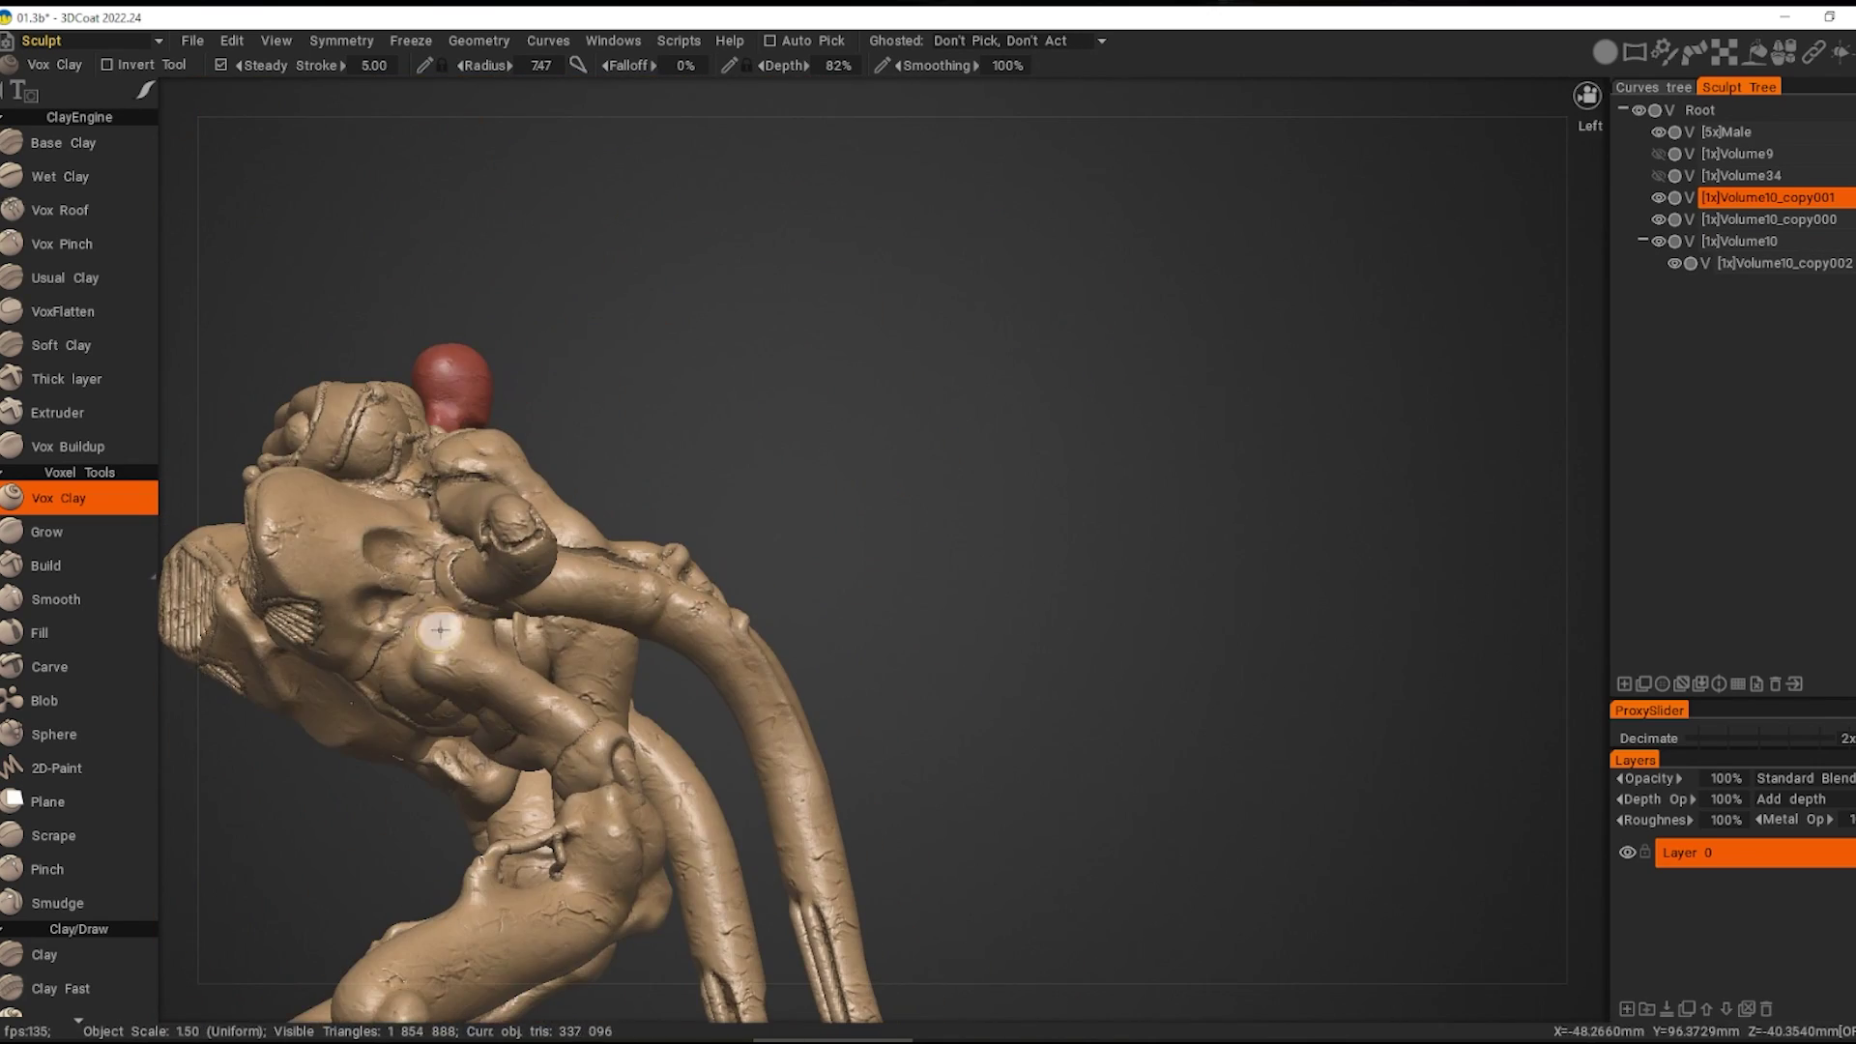
pyautogui.rightClick(570, 599)
pyautogui.moveTo(570, 600)
pyautogui.keyDown('alt'); pyautogui.mouseDown()
pyautogui.moveTo(859, 559)
pyautogui.moveTo(699, 547)
pyautogui.moveTo(850, 561)
pyautogui.moveTo(909, 590)
pyautogui.moveTo(949, 629)
pyautogui.moveTo(919, 633)
pyautogui.moveTo(912, 663)
pyautogui.moveTo(1114, 674)
pyautogui.mouseUp(); pyautogui.keyUp('alt')
pyautogui.scroll(3, 950, 628)
pyautogui.scroll(-3, 859, 541)
pyautogui.press('h')
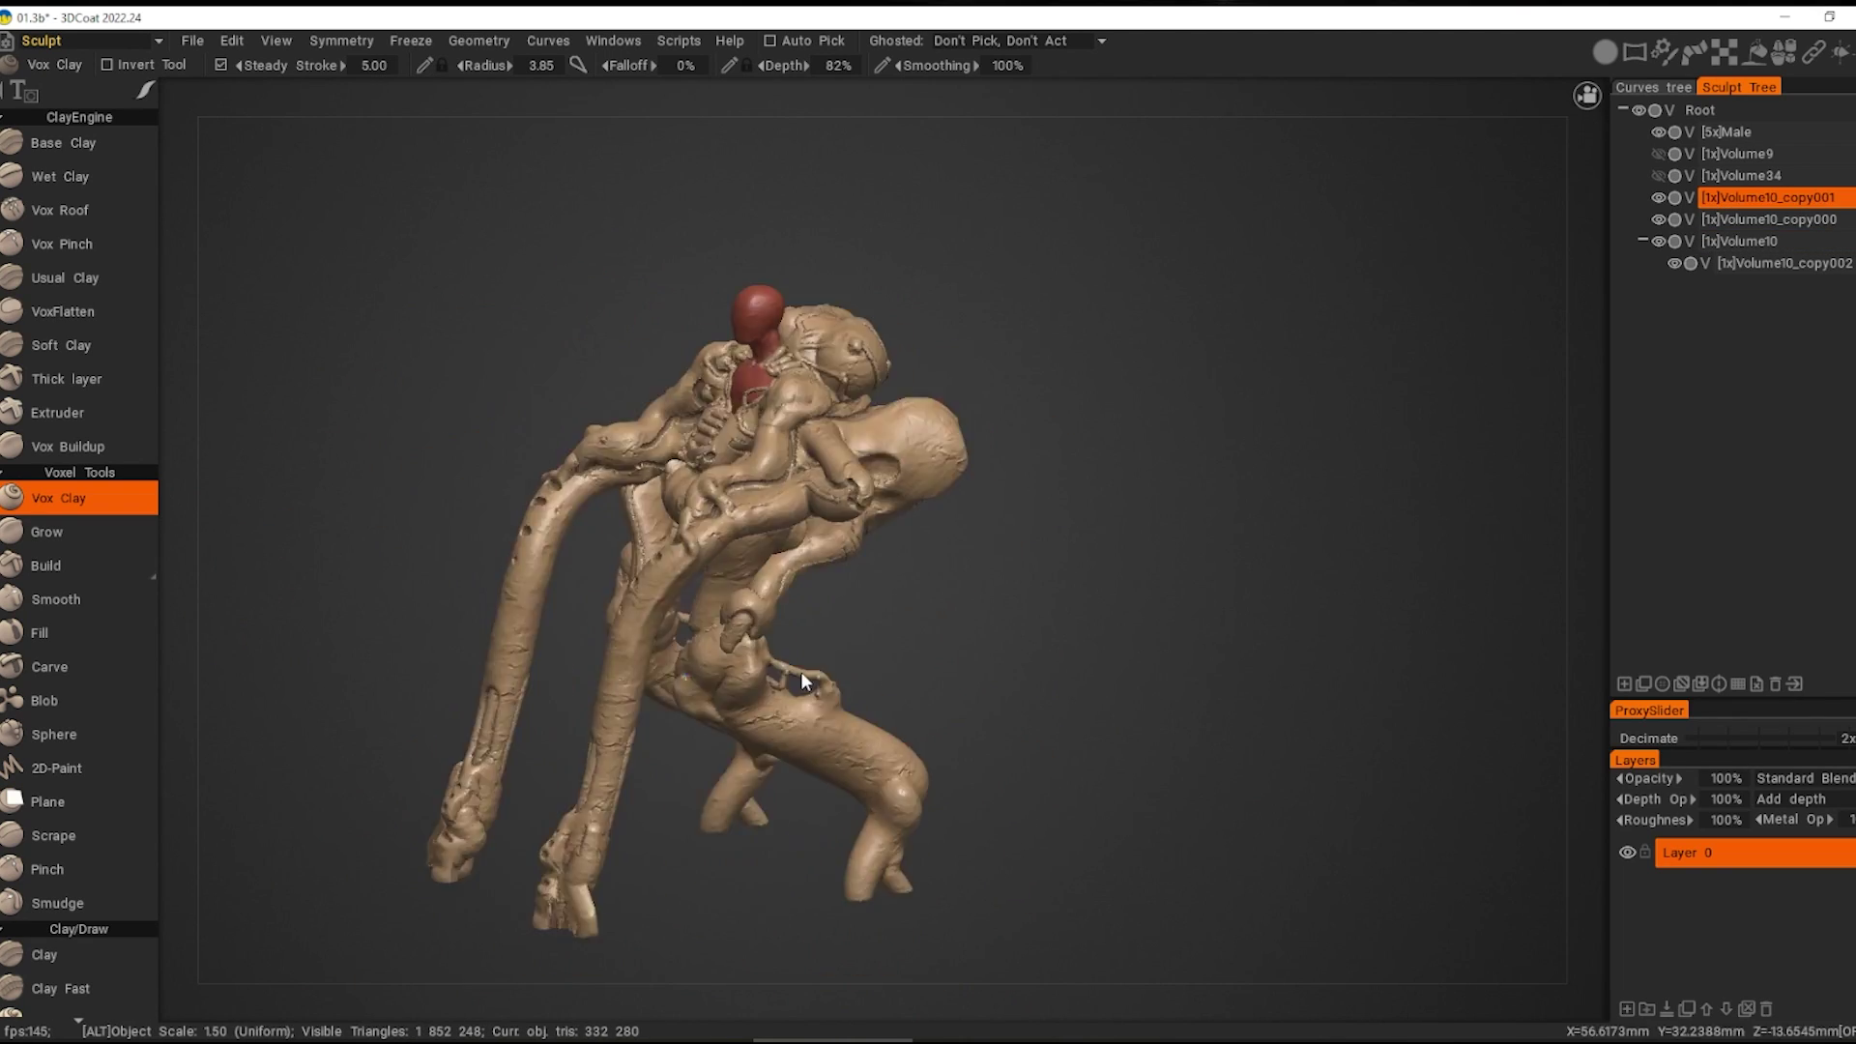
pyautogui.scroll(3, 801, 679)
pyautogui.moveTo(800, 679)
pyautogui.keyDown('alt'); pyautogui.mouseDown()
pyautogui.moveTo(880, 651)
pyautogui.moveTo(759, 643)
pyautogui.moveTo(865, 674)
pyautogui.mouseUp(); pyautogui.keyUp('alt')
pyautogui.press('h')
pyautogui.scroll(-3, 759, 641)
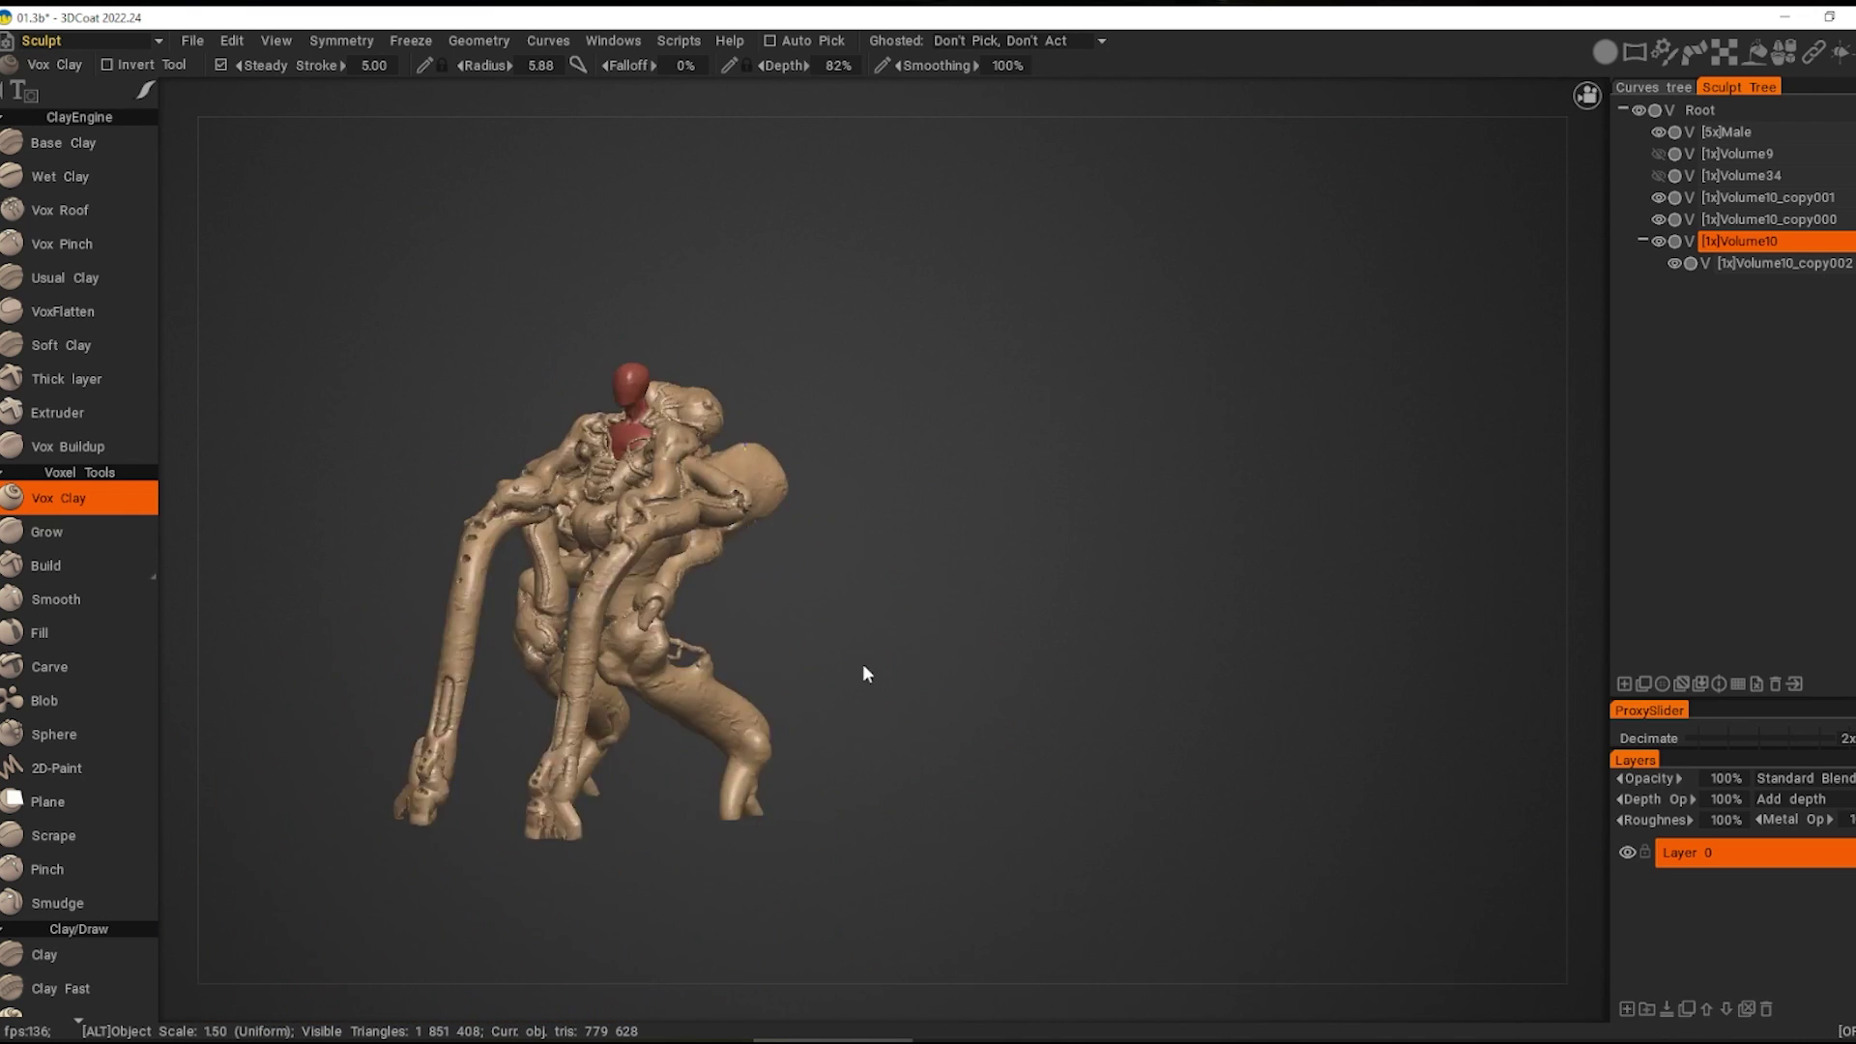
pyautogui.rightClick(628, 541)
pyautogui.moveTo(1000, 755)
pyautogui.keyDown('alt'); pyautogui.mouseDown()
pyautogui.moveTo(629, 542)
pyautogui.moveTo(593, 563)
pyautogui.moveTo(536, 556)
pyautogui.mouseUp(); pyautogui.keyUp('alt')
pyautogui.scroll(3, 577, 583)
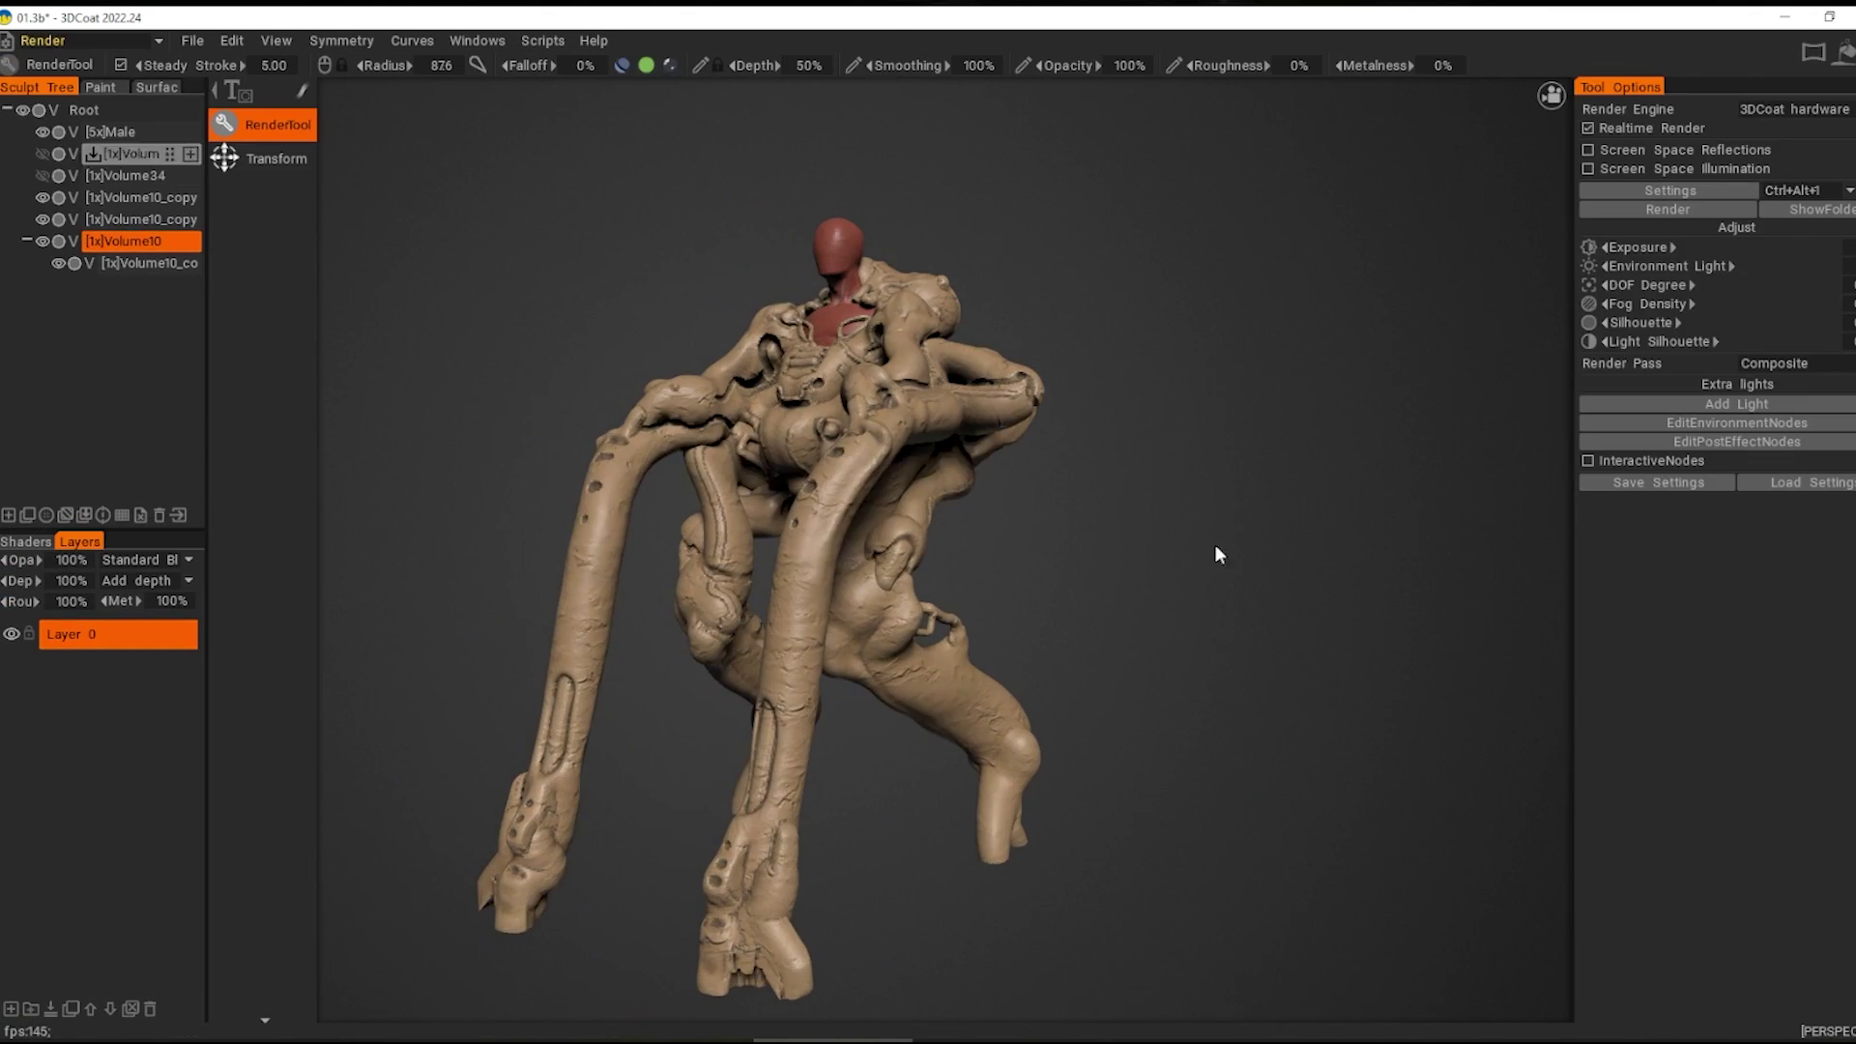
pyautogui.moveTo(1214, 544)
pyautogui.mouseDown()
pyautogui.moveTo(1286, 717)
pyautogui.moveTo(1309, 706)
pyautogui.moveTo(1266, 750)
pyautogui.moveTo(1189, 752)
pyautogui.moveTo(1268, 735)
pyautogui.mouseUp()
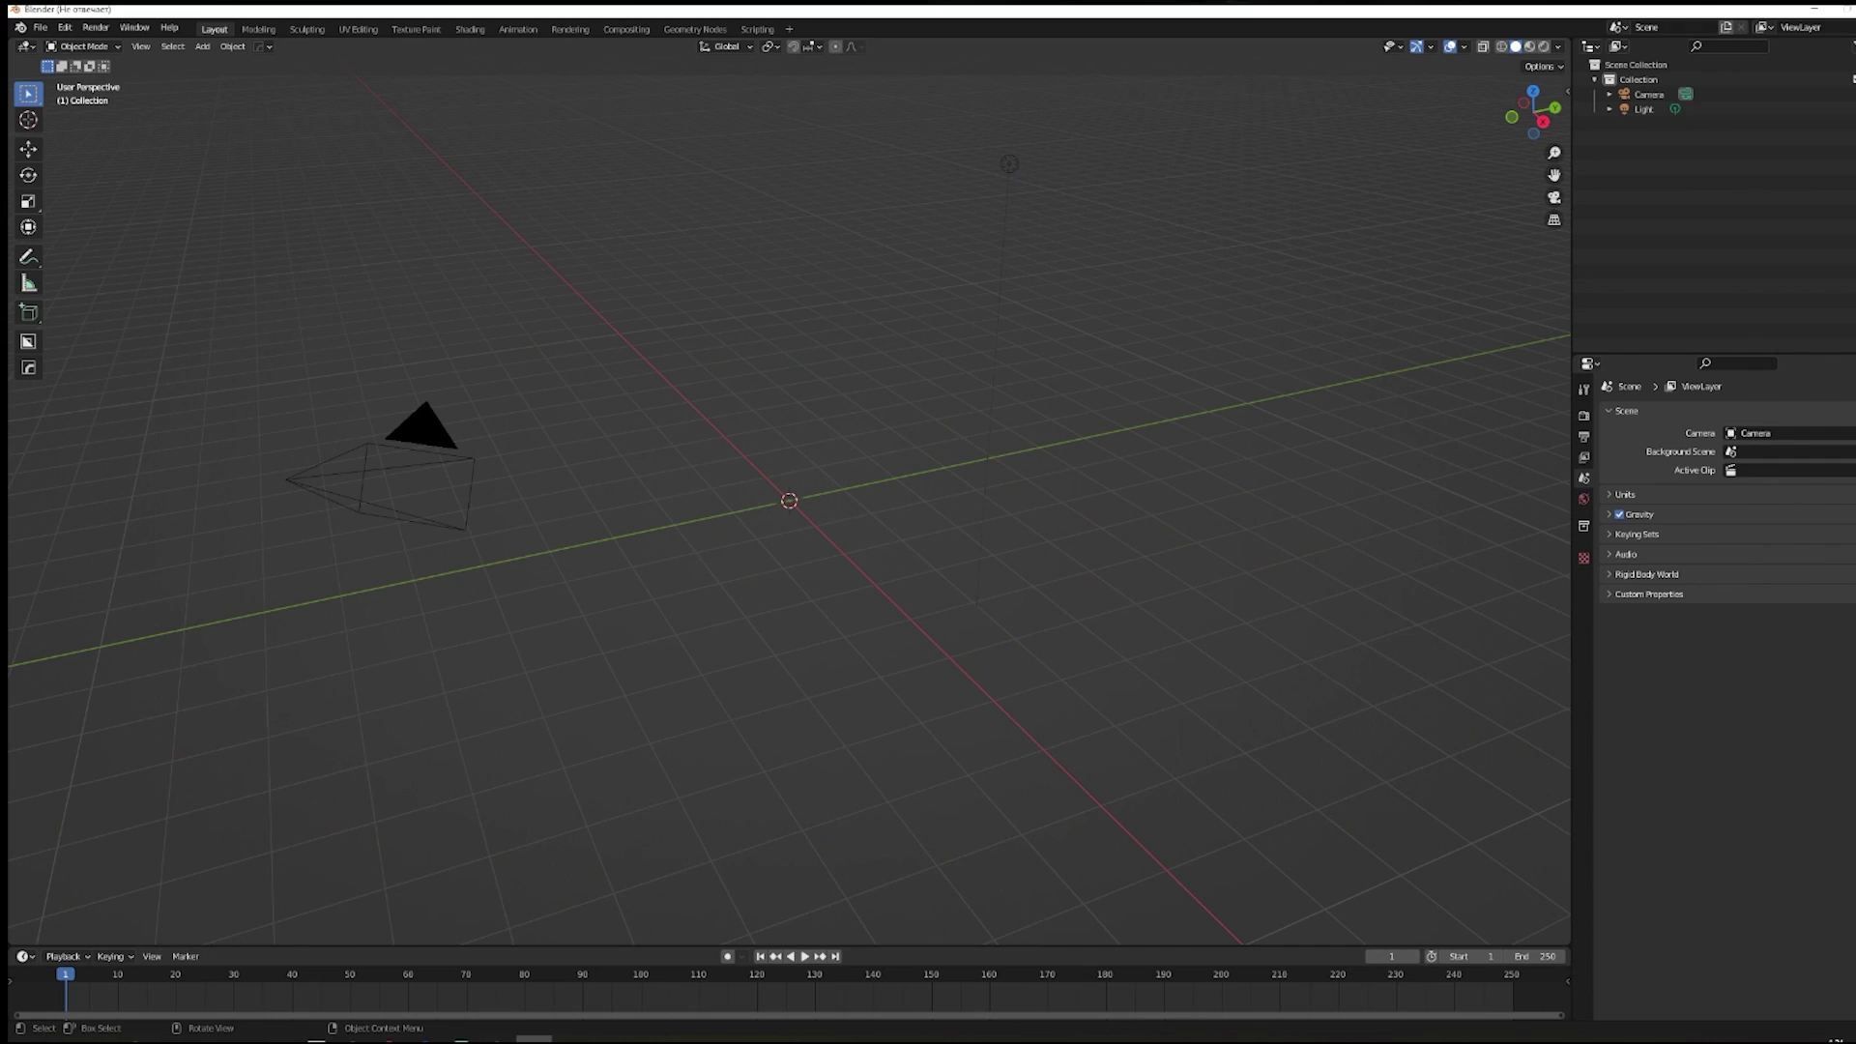
# Step: Frame the first imported creature and confirm its 0.1 scale
pyautogui.press('Home')
pyautogui.moveTo(989, 402)
pyautogui.mouseDown(button='middle')
pyautogui.moveTo(918, 466)
pyautogui.moveTo(890, 293)
pyautogui.mouseUp(button='middle')
pyautogui.press('Return')
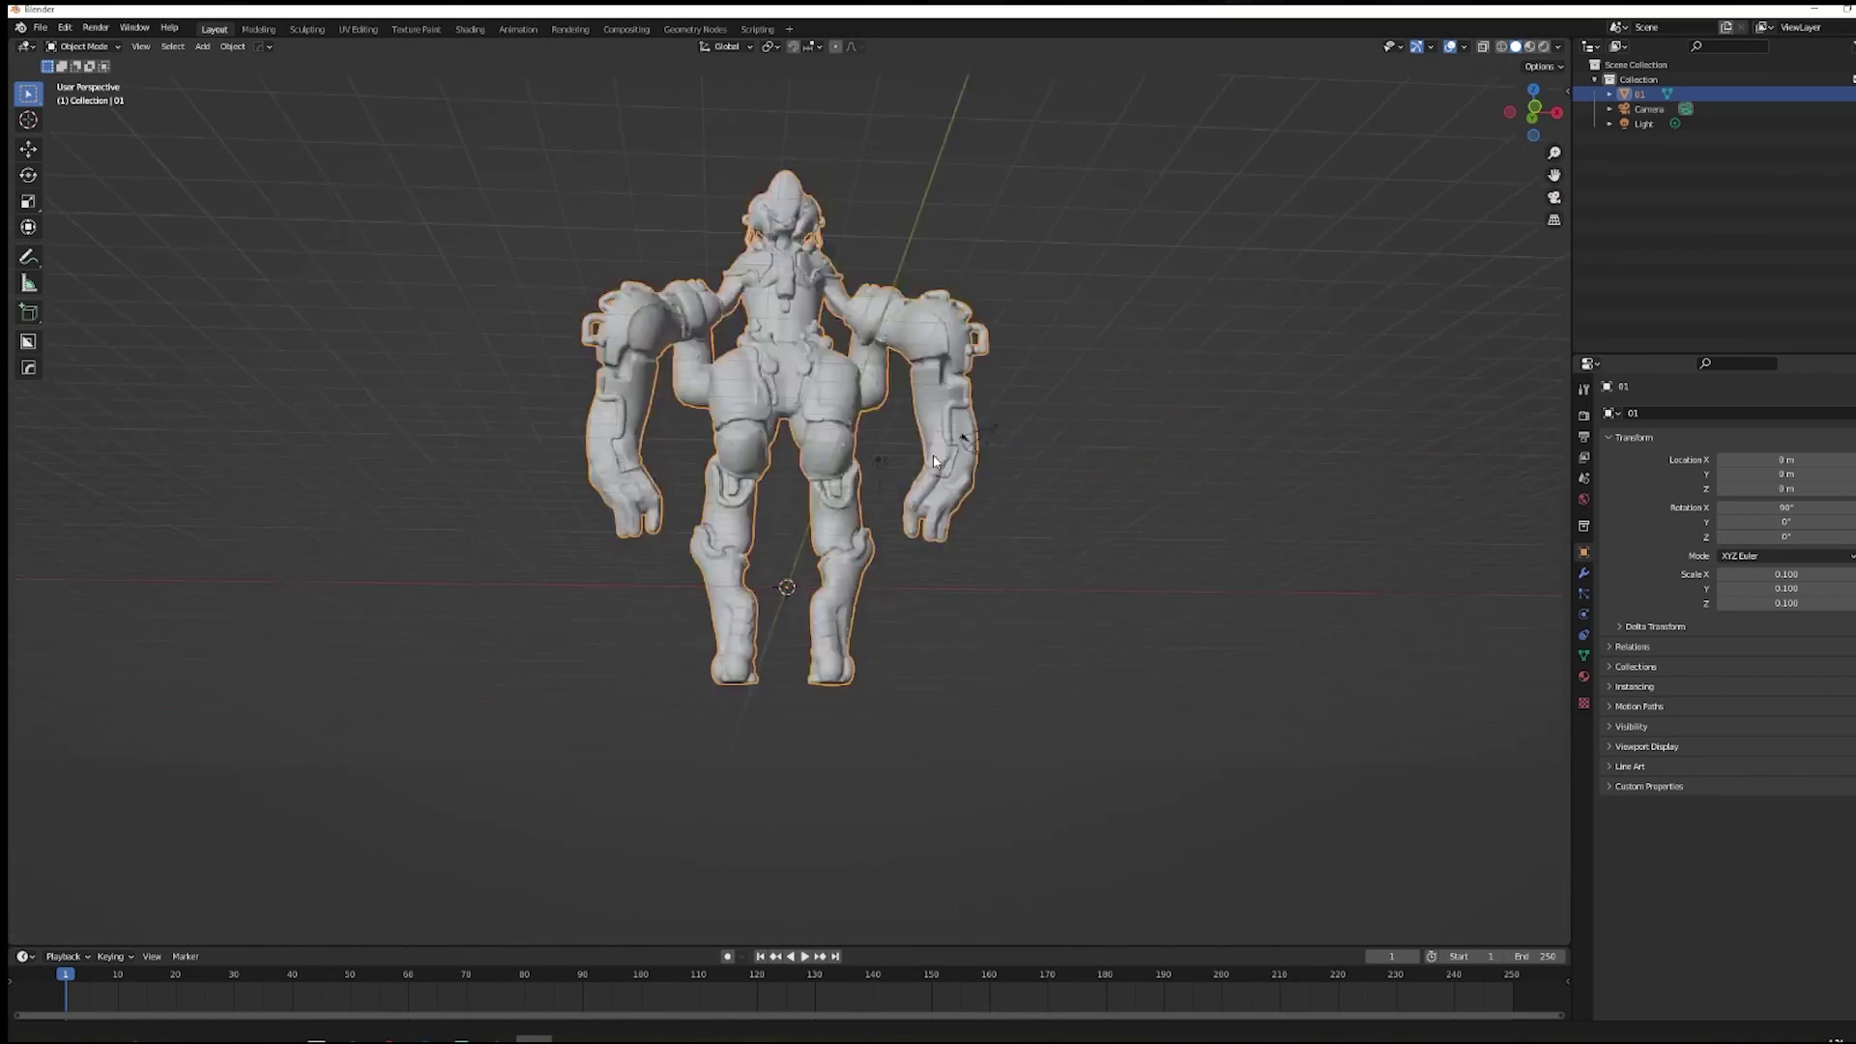
pyautogui.moveTo(934, 461); pyautogui.dragTo(906, 588, button='middle')
pyautogui.click(906, 587)
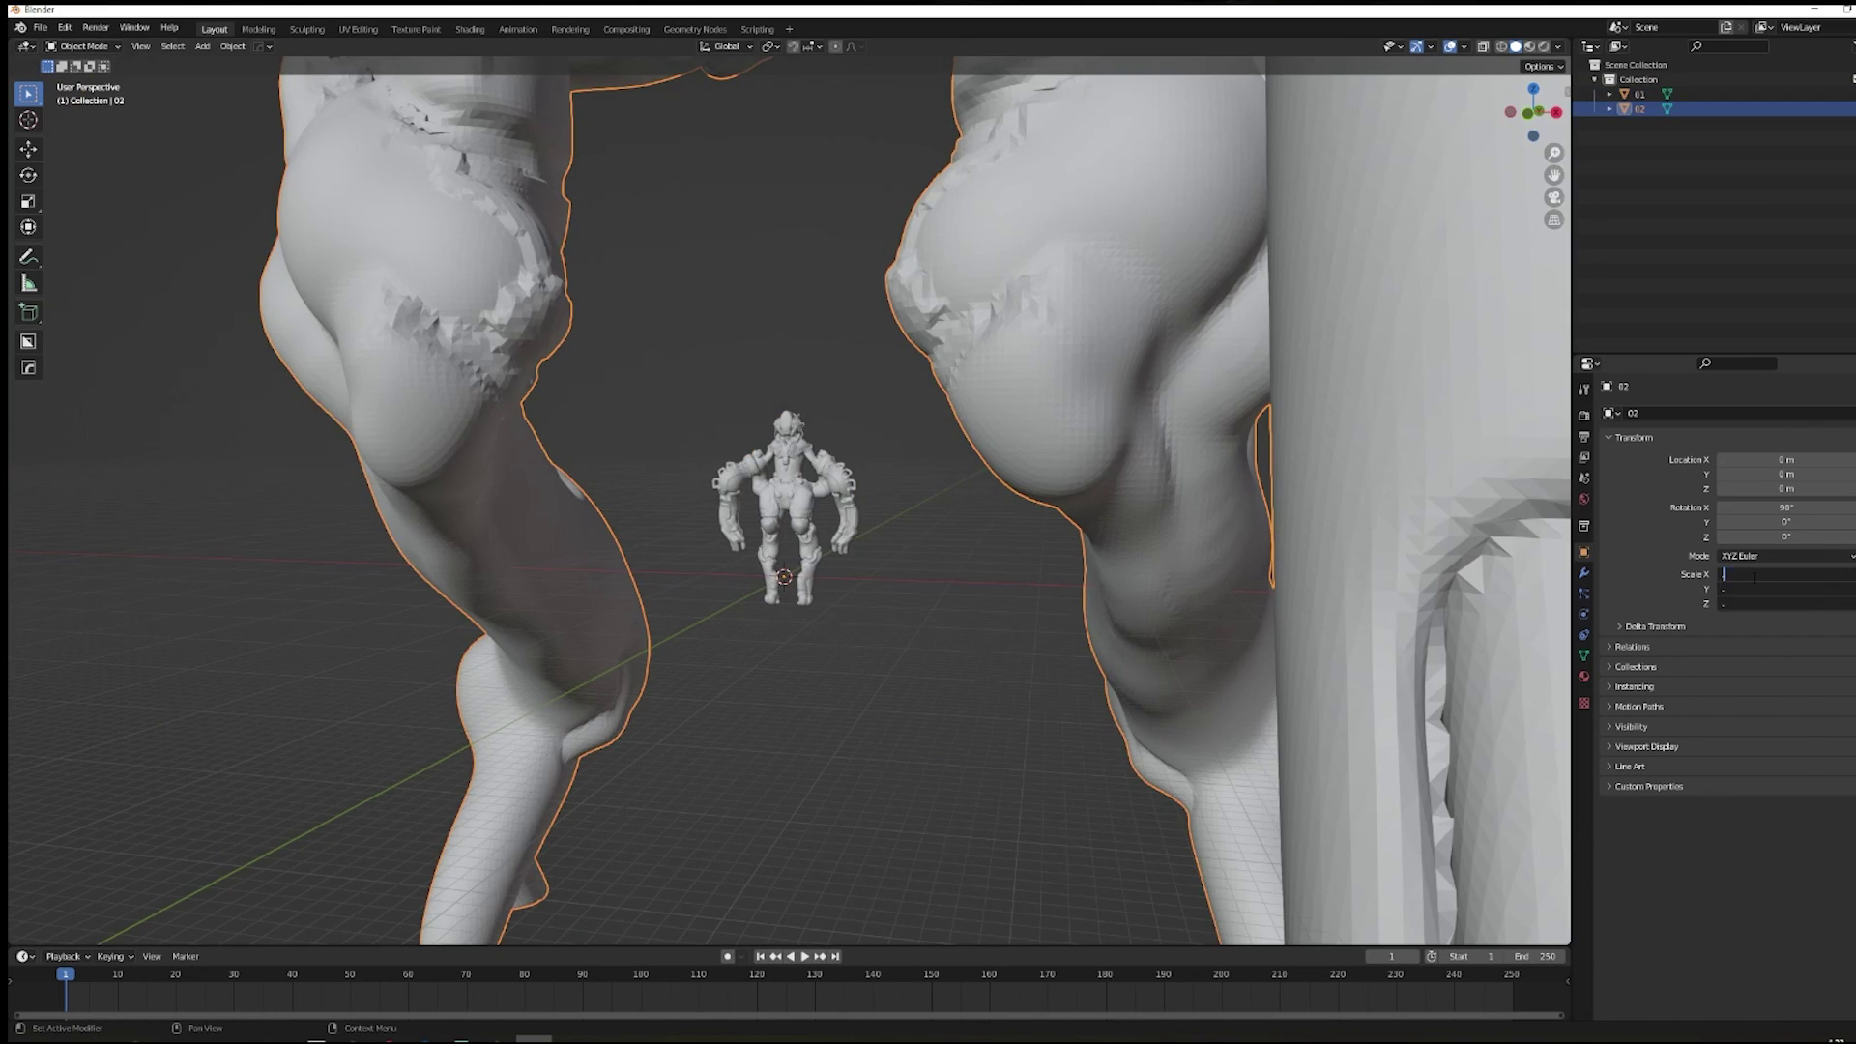
# Step: Scale creature 02 to 0.1 and move it beside the first along X and Z
pyautogui.write('0.1')
pyautogui.press('Return')
pyautogui.press('g')
pyautogui.press('x')
pyautogui.click(1069, 647)
pyautogui.press('KP_1')
pyautogui.press('g')
pyautogui.press('z')
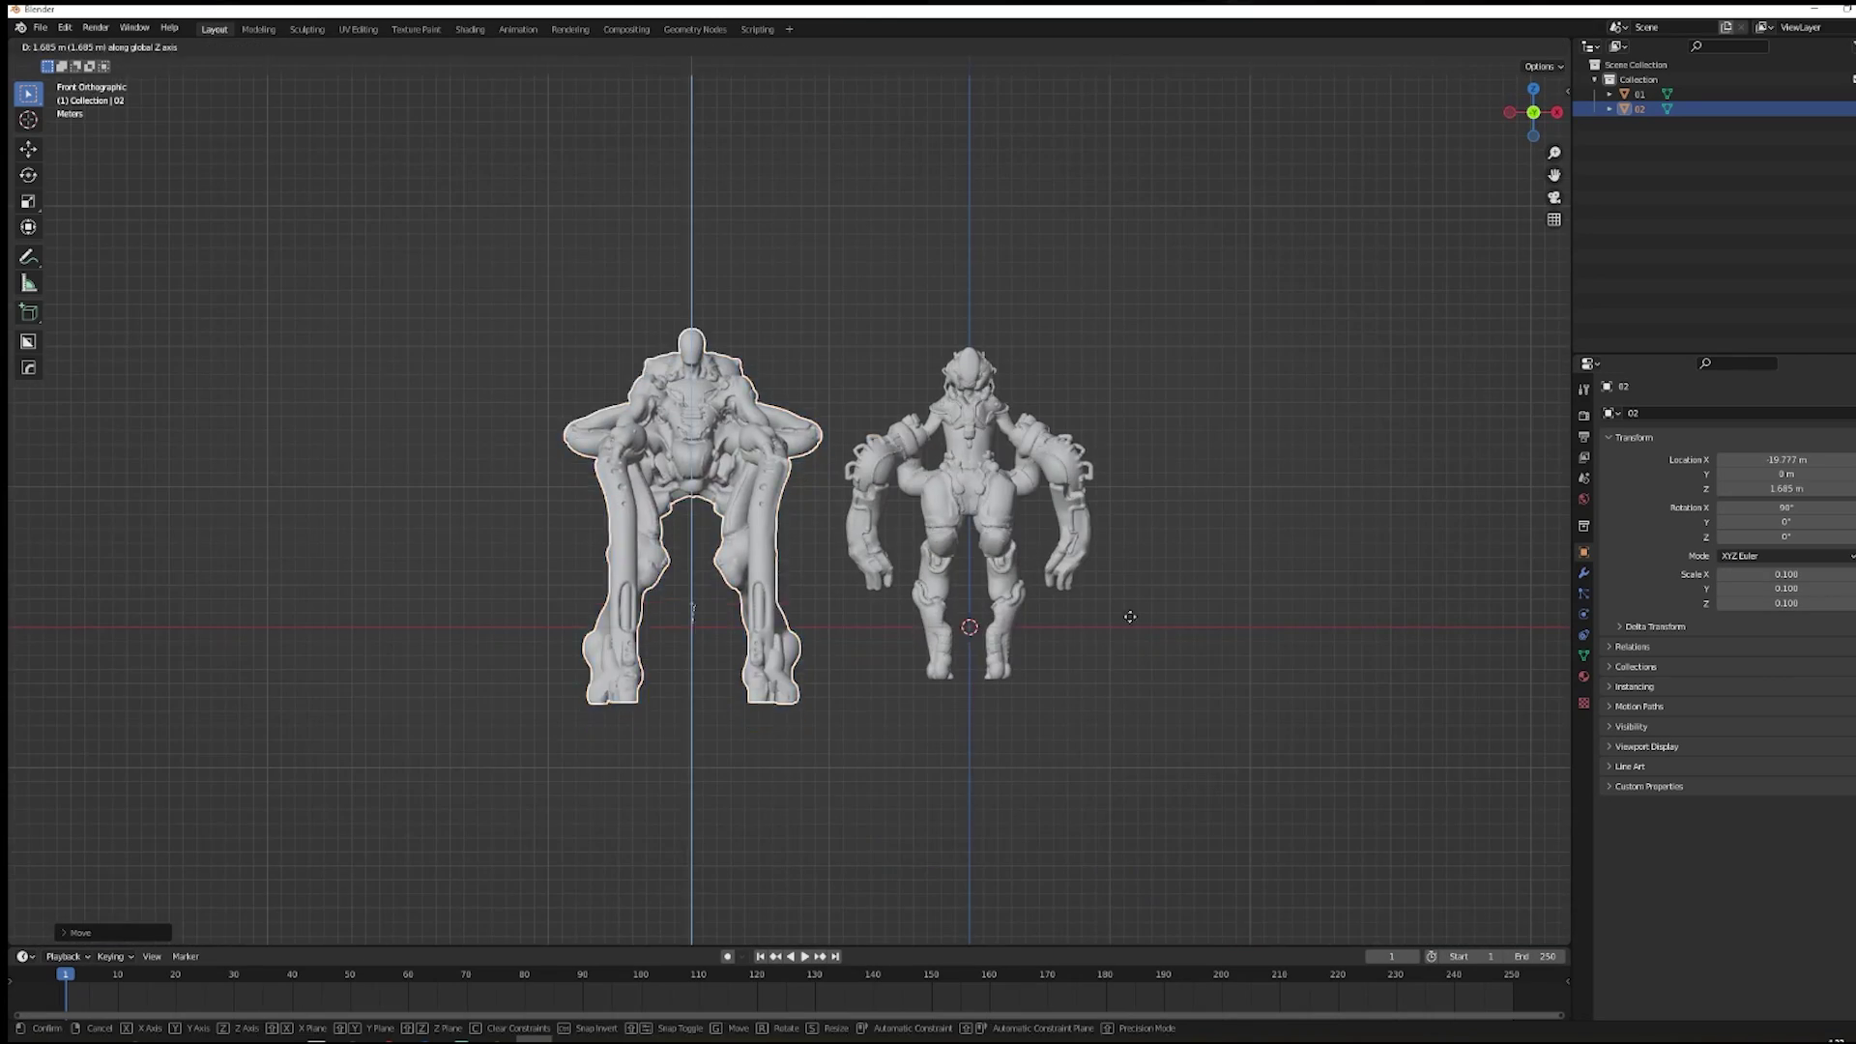
# Step: Add a ground plane and scale it up under the creatures
pyautogui.hotkey('shift', 'a')
pyautogui.click(1049, 723)
pyautogui.press('s')
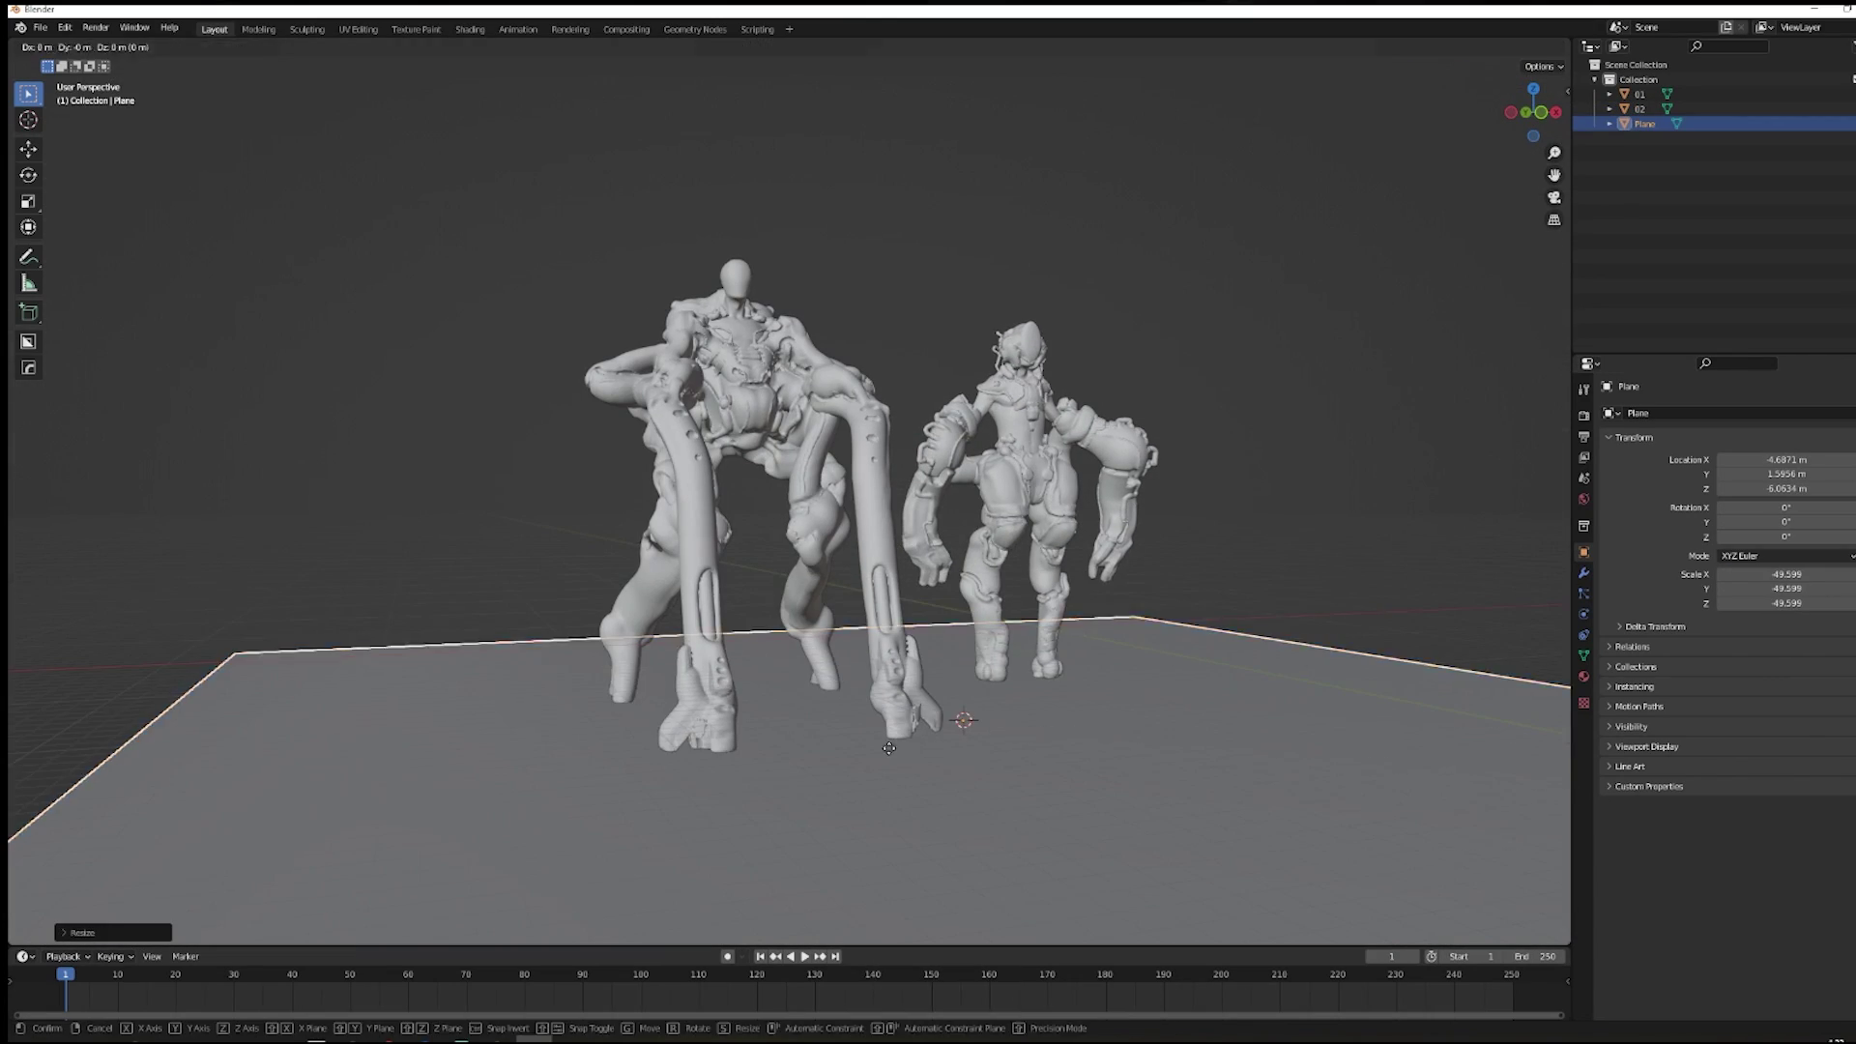
pyautogui.click(909, 713)
pyautogui.moveTo(910, 713)
pyautogui.mouseDown(button='middle')
pyautogui.moveTo(845, 729)
pyautogui.moveTo(1040, 746)
pyautogui.moveTo(870, 676)
pyautogui.mouseUp(button='middle')
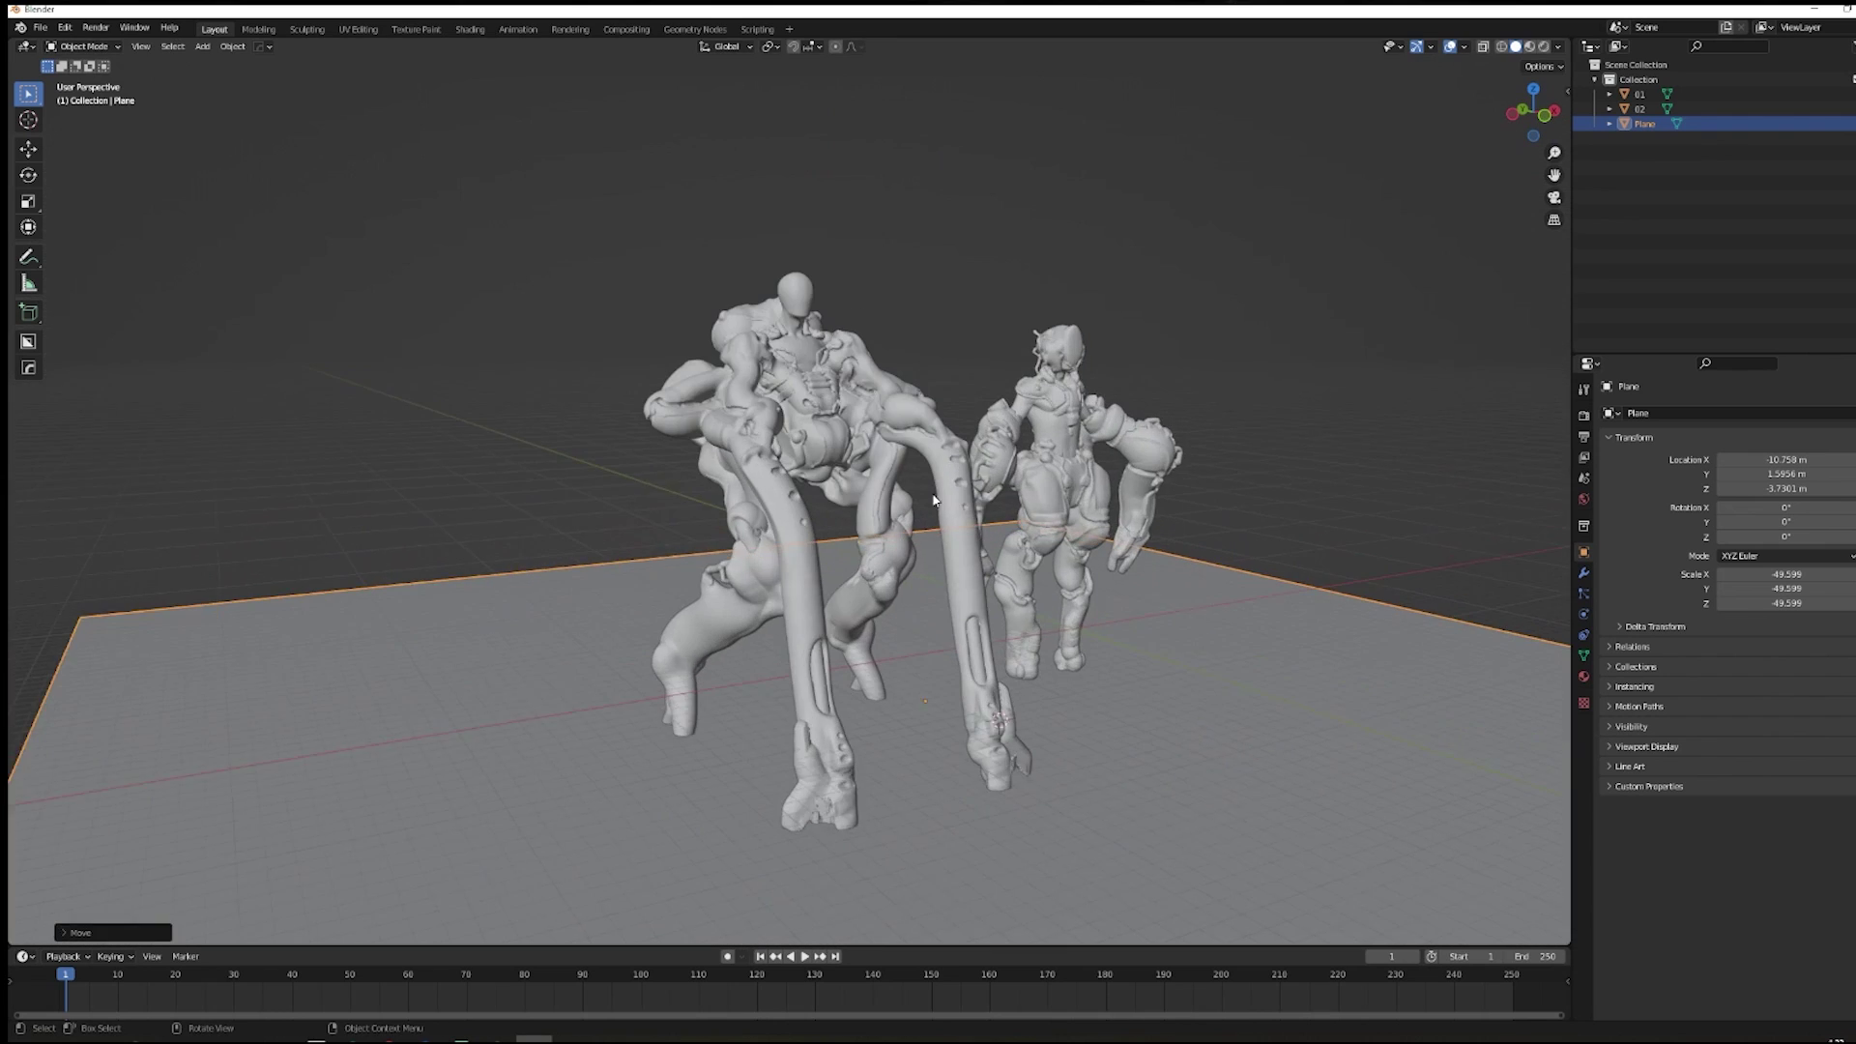
# Step: Split the viewport and set the wider left area to Rendered shading
pyautogui.moveTo(11, 42); pyautogui.dragTo(259, 102)
pyautogui.moveTo(443, 101); pyautogui.dragTo(1023, 102)
pyautogui.click(993, 45)
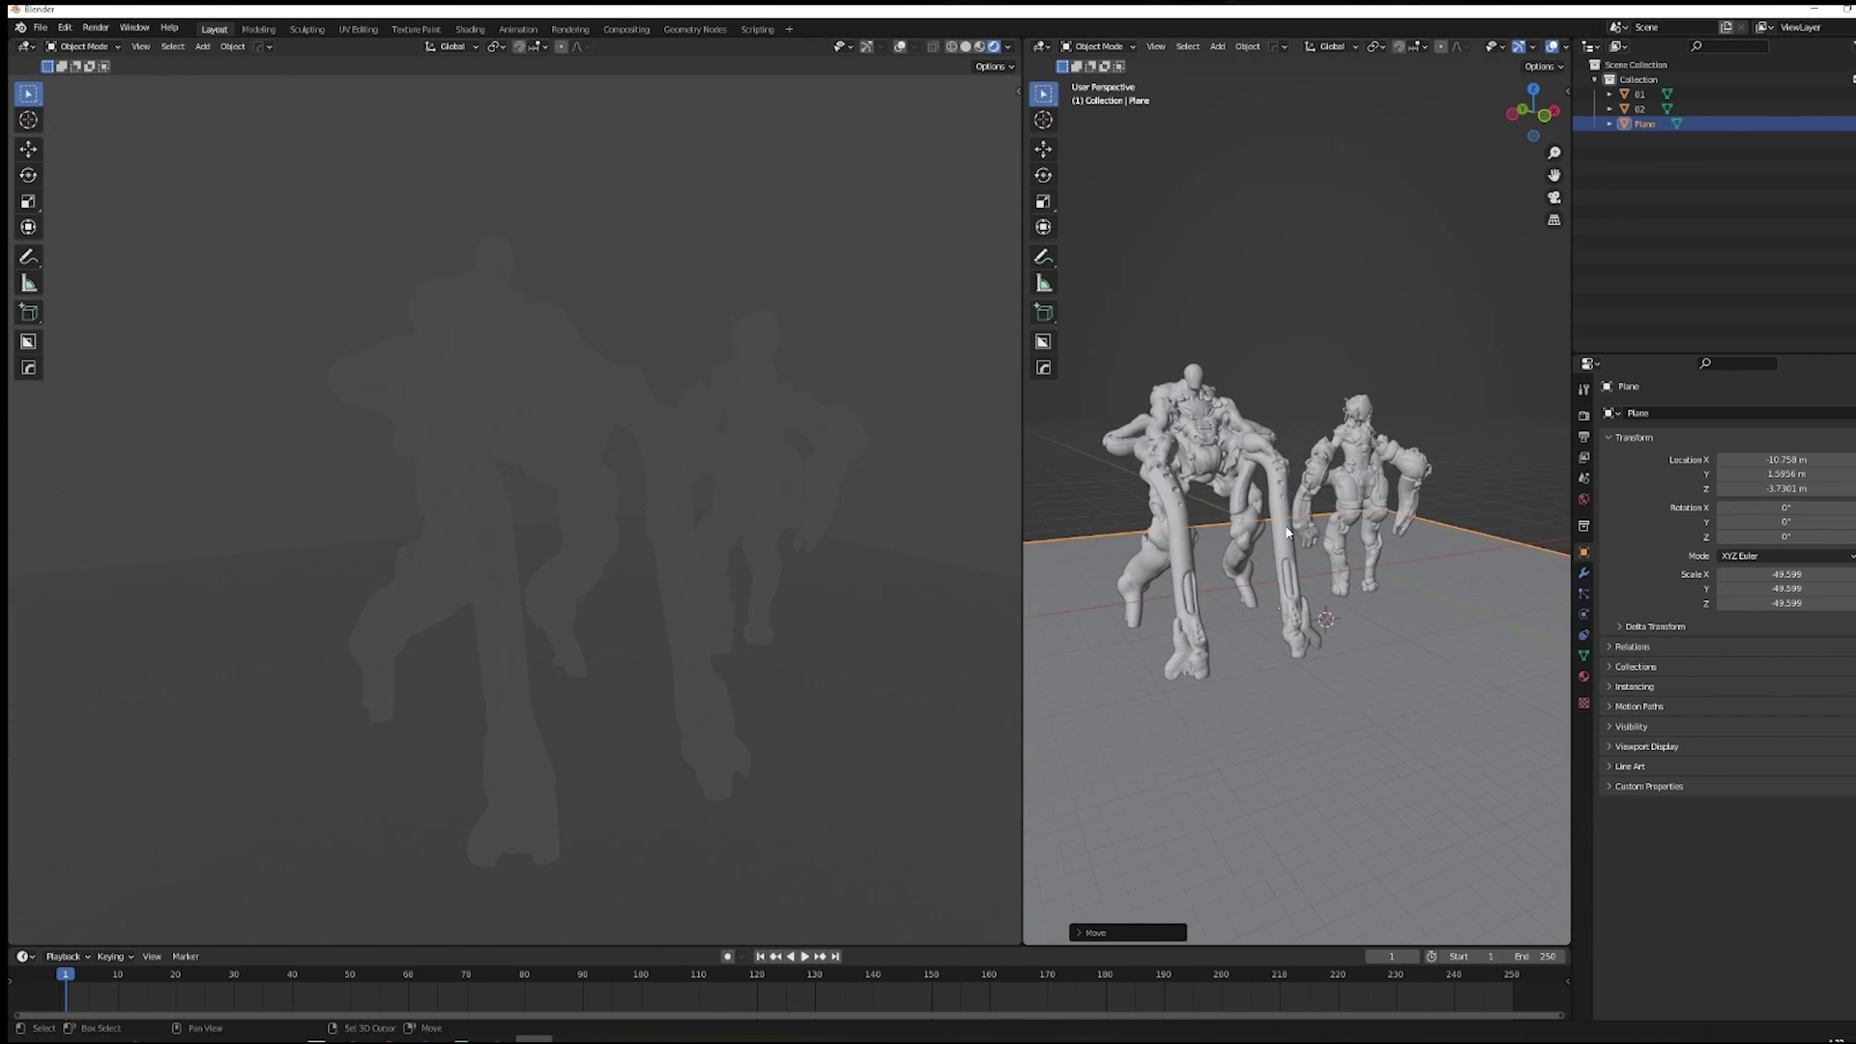
# Step: Widen the right viewport and browse the Pro Lighting Studio presets
pyautogui.moveTo(1023, 455); pyautogui.dragTo(803, 416)
pyautogui.keyDown('shift'); pyautogui.rightClick(1159, 377); pyautogui.keyUp('shift')
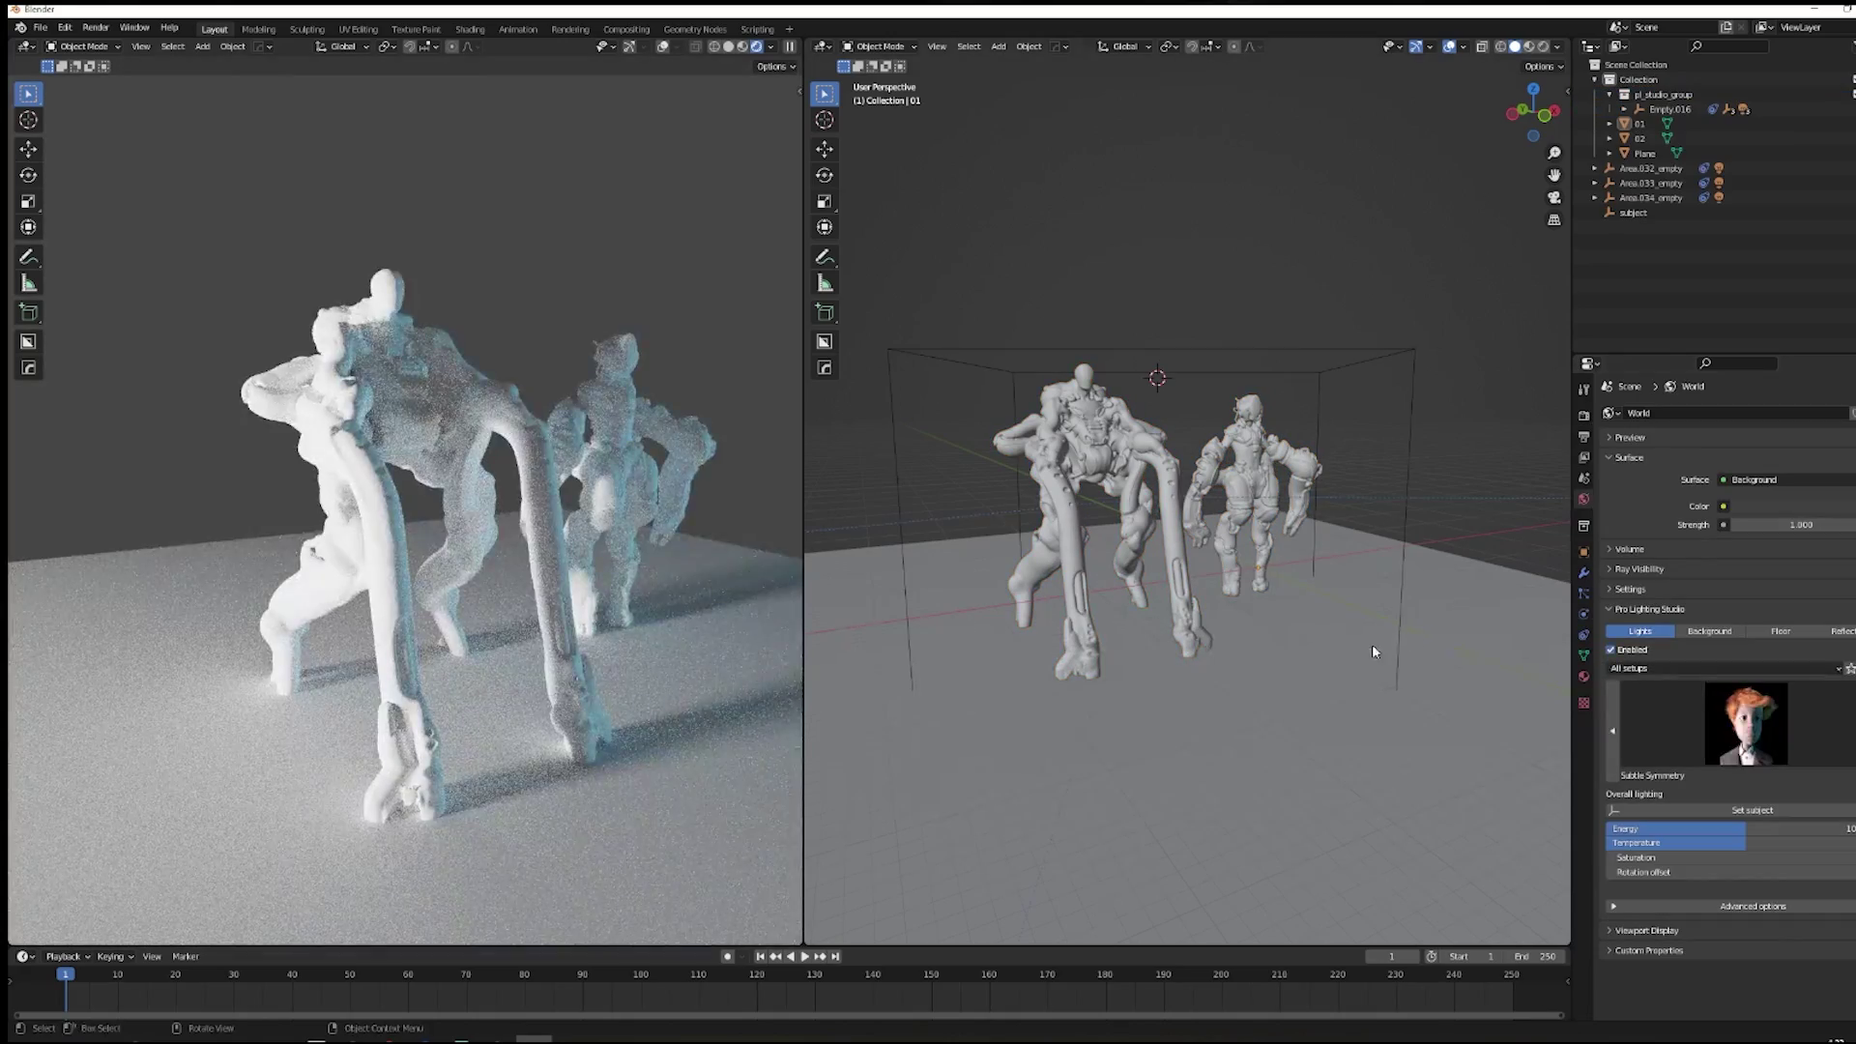
pyautogui.scroll(-2, 1746, 725)
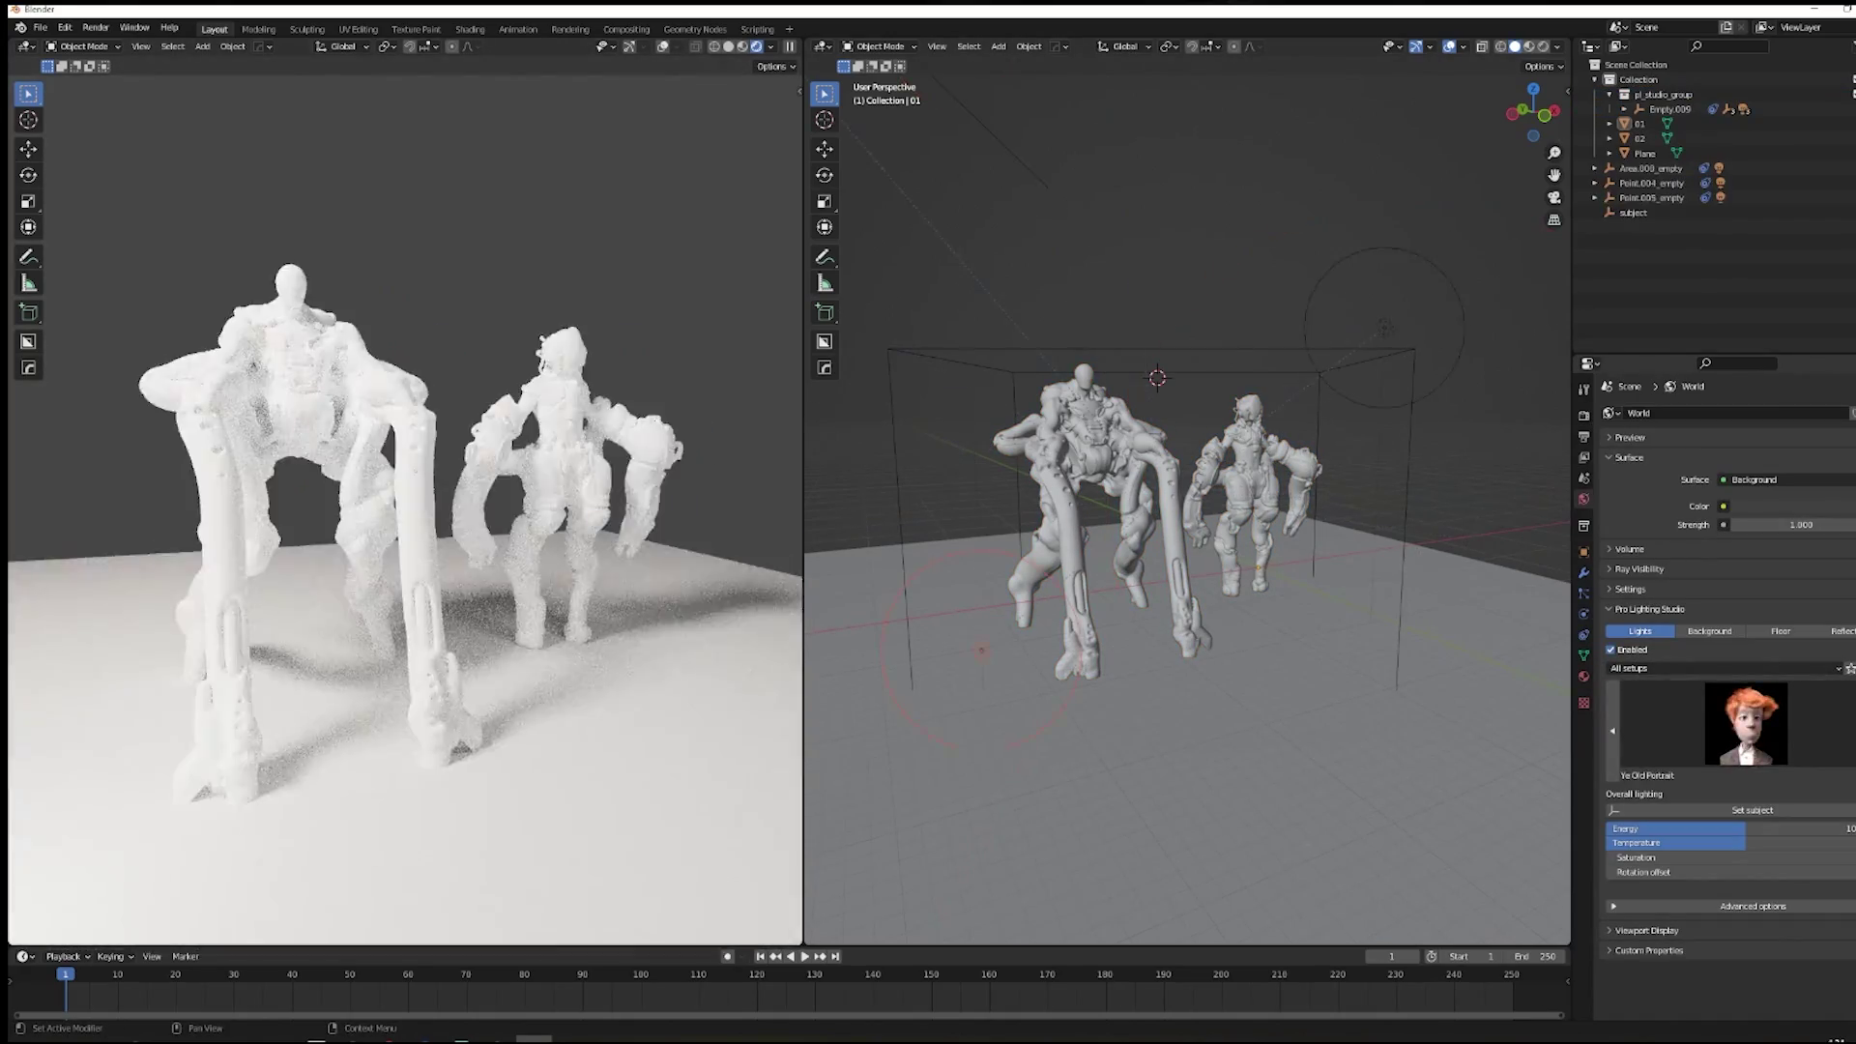
pyautogui.scroll(-1, 1745, 725)
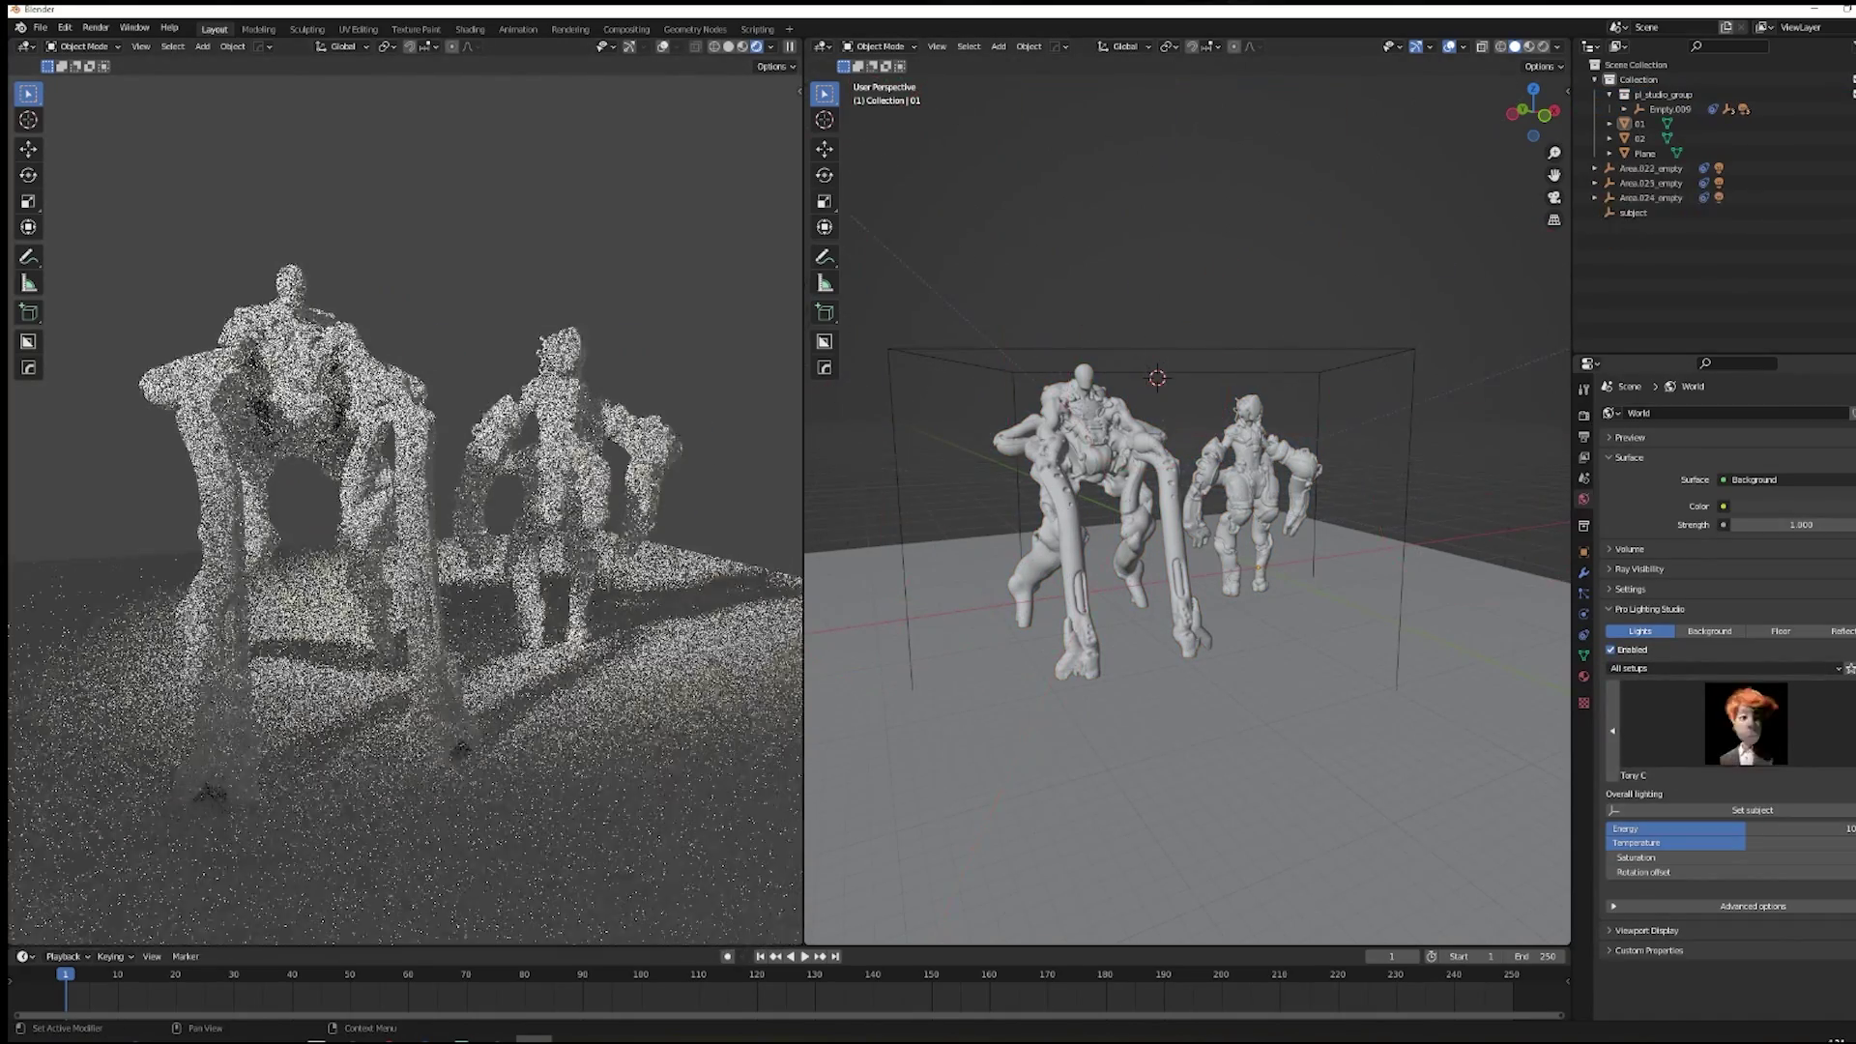
pyautogui.scroll(-5, 1241, 606)
pyautogui.moveTo(1240, 606); pyautogui.dragTo(1164, 581, button='middle')
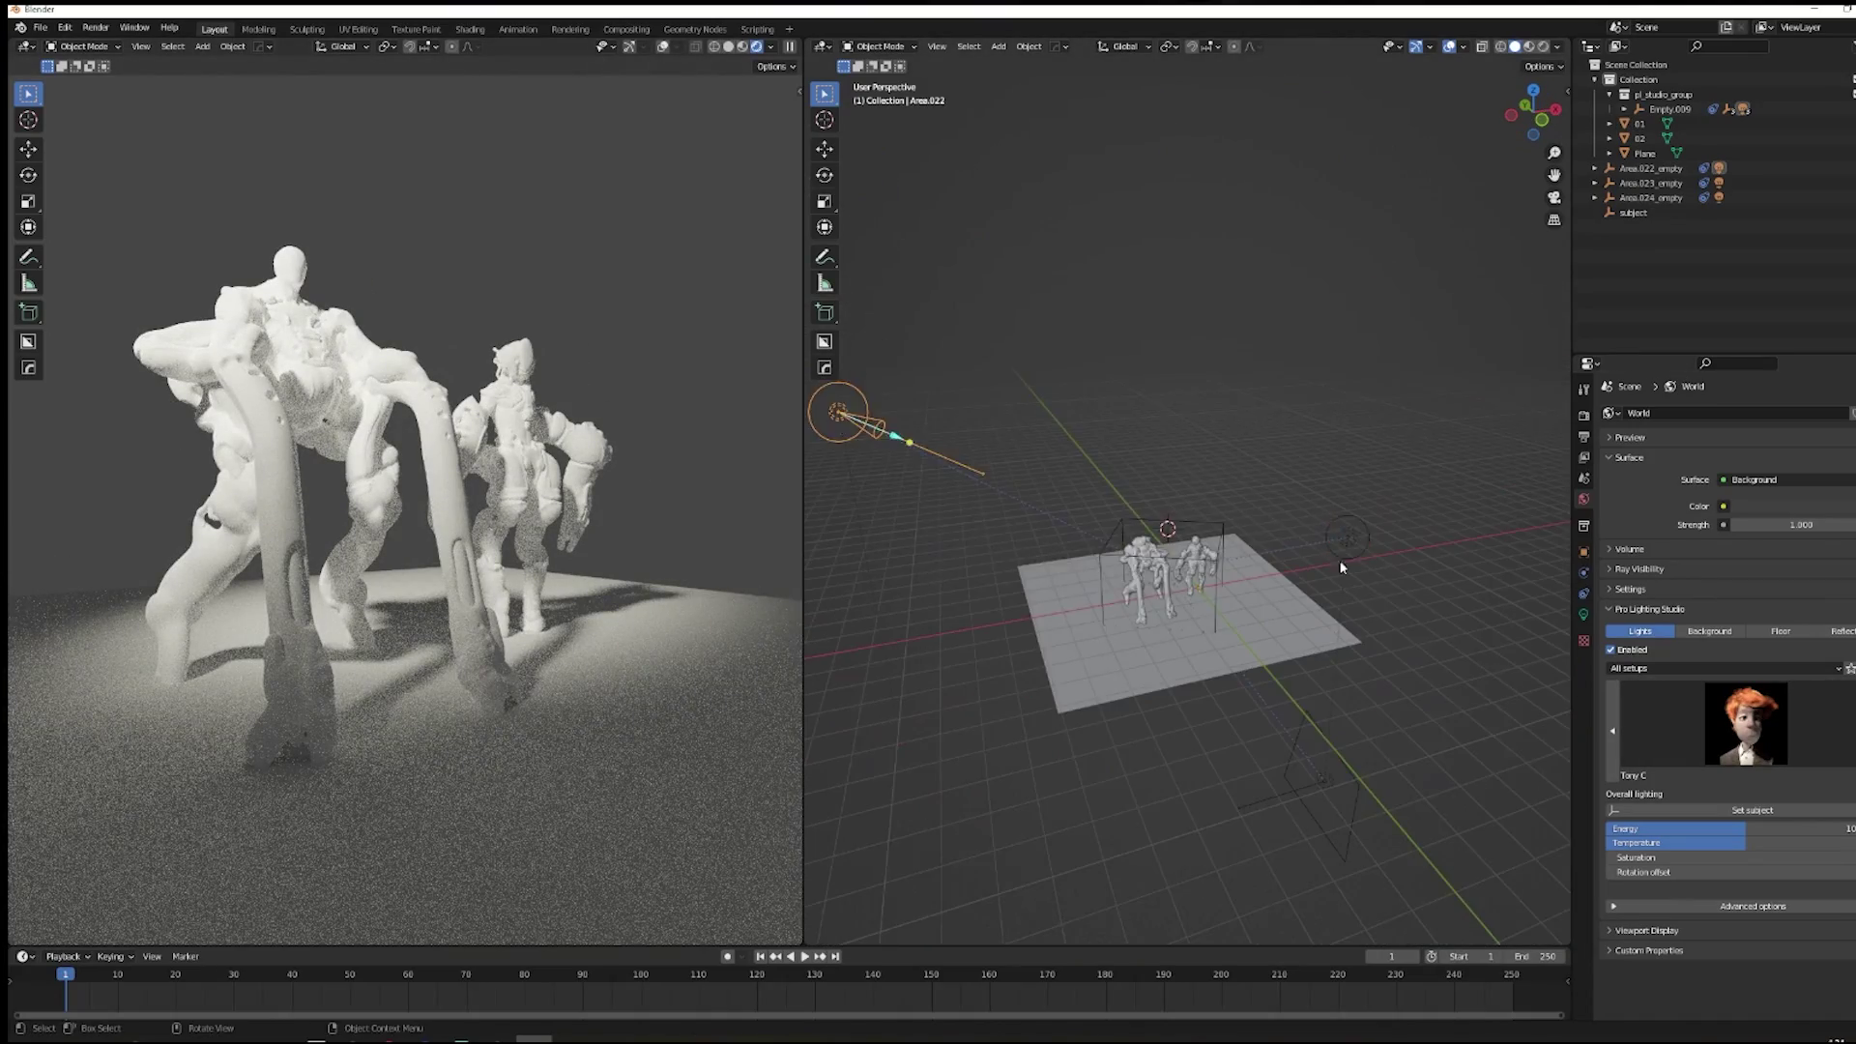
# Step: Lower the Area light's power to 1.22 MW and show its shader nodes below
pyautogui.click(1583, 614)
pyautogui.doubleClick(1746, 514)
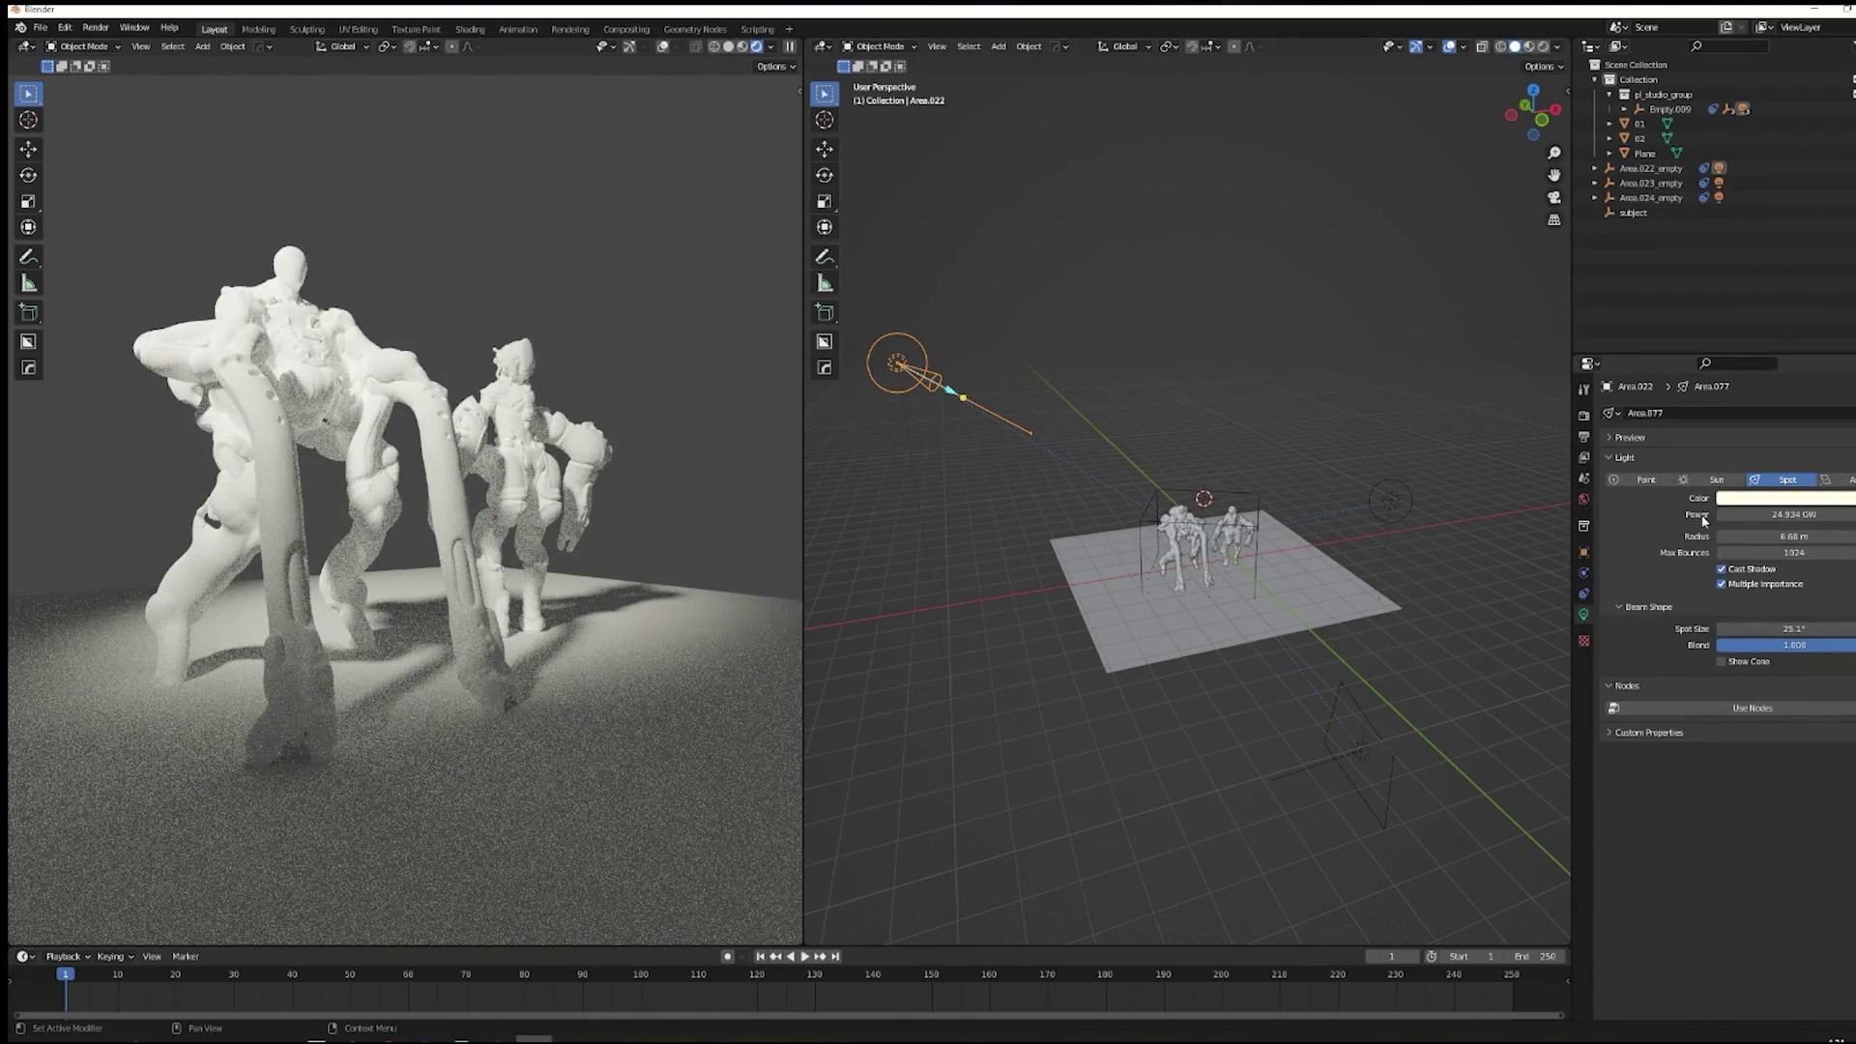
pyautogui.moveTo(1703, 520); pyautogui.dragTo(1644, 520)
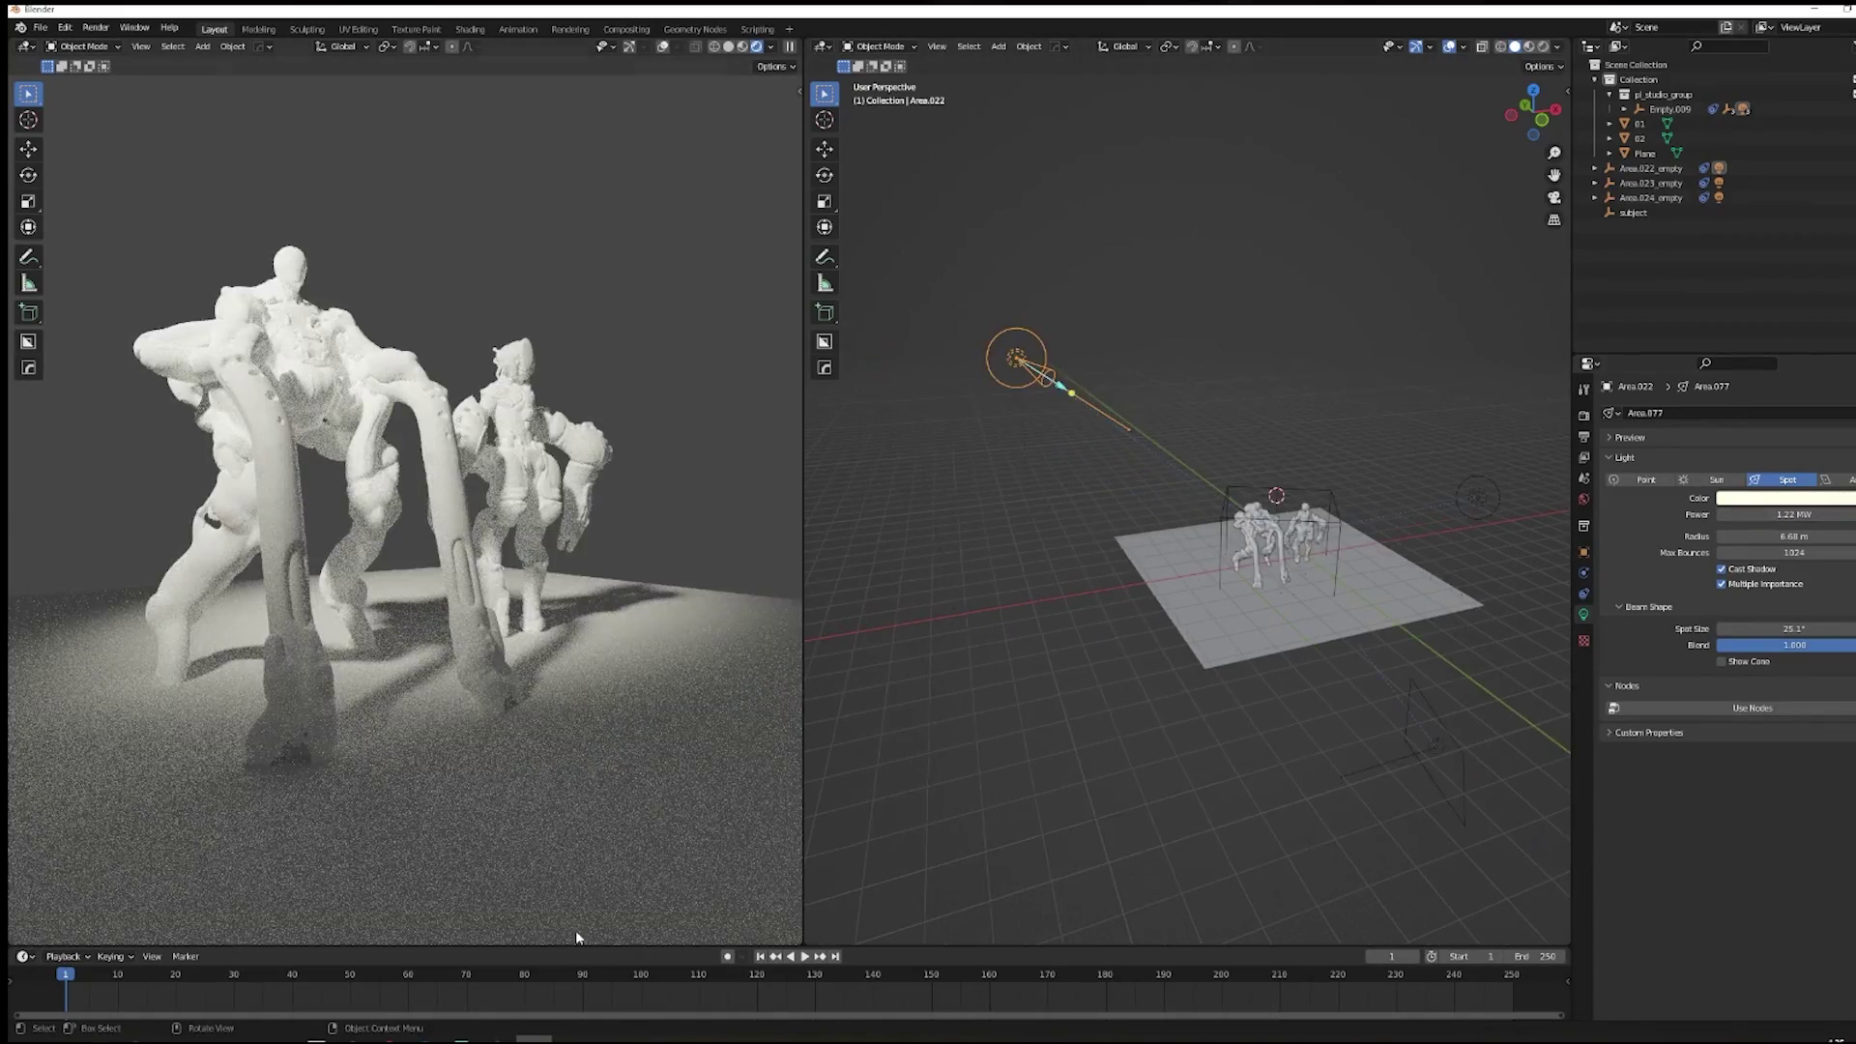
pyautogui.moveTo(576, 946); pyautogui.dragTo(576, 778)
pyautogui.click(24, 788)
pyautogui.click(87, 882)
# Step: Select lights Area.023 and Area.024, tinting Area.024 orange
pyautogui.moveTo(1209, 425)
pyautogui.mouseDown(button='middle')
pyautogui.moveTo(1260, 444)
pyautogui.moveTo(1285, 503)
pyautogui.moveTo(1305, 406)
pyautogui.mouseUp(button='middle')
pyautogui.click(1300, 638)
pyautogui.click(1482, 552)
pyautogui.click(1351, 655)
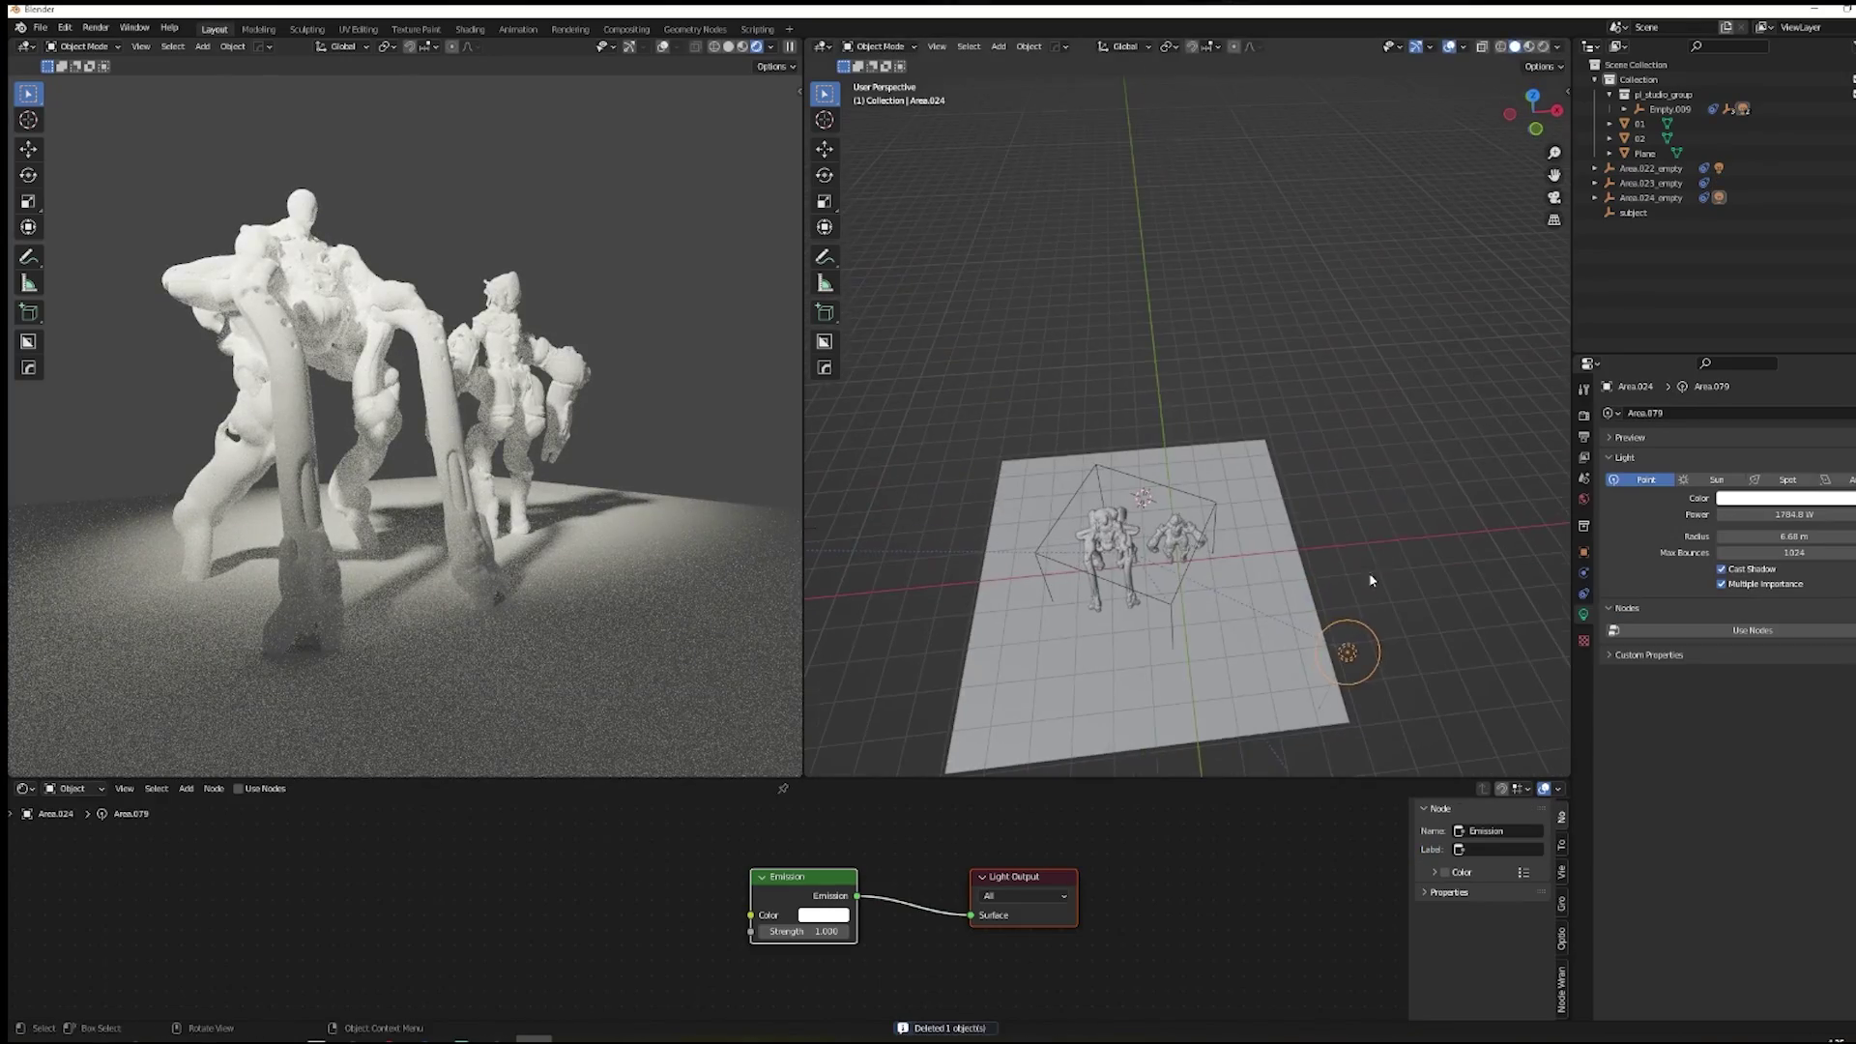
pyautogui.moveTo(1447, 364); pyautogui.dragTo(1508, 319, button='middle')
pyautogui.click(1786, 497)
pyautogui.click(1832, 333)
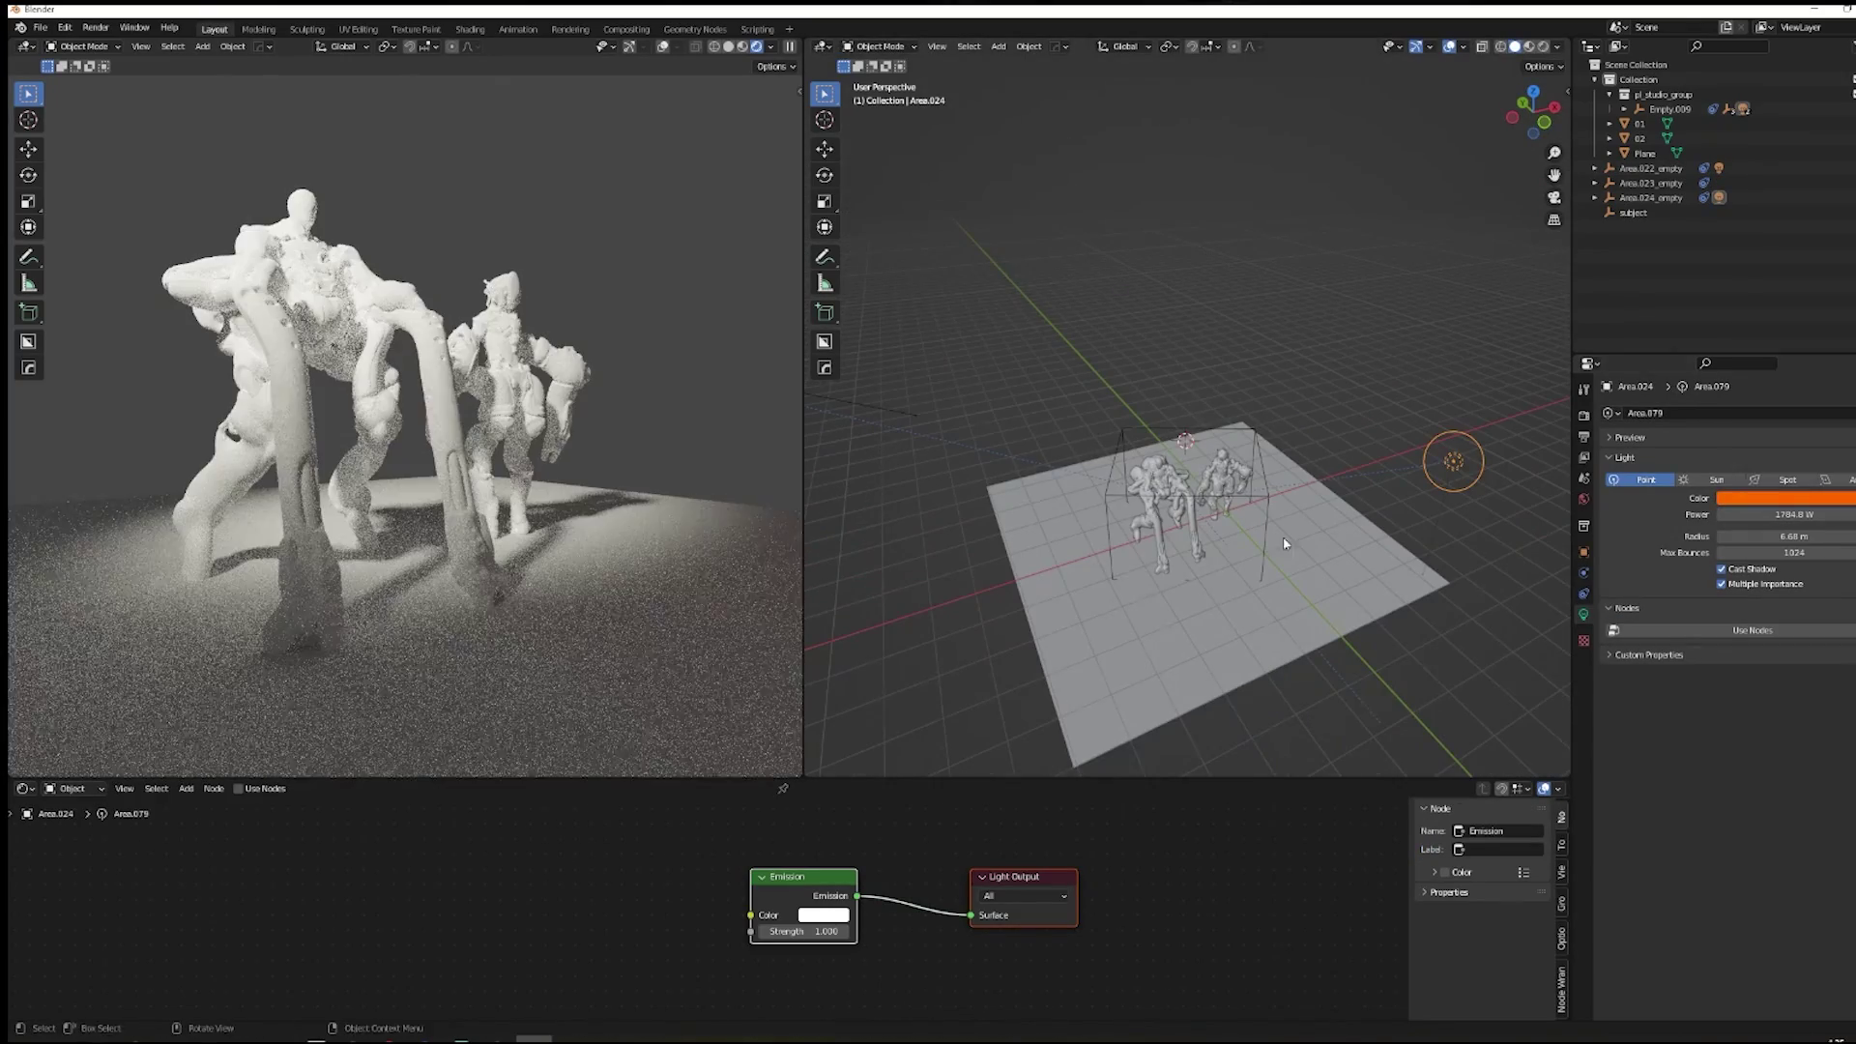
pyautogui.moveTo(1402, 542); pyautogui.dragTo(1221, 618, button='middle')
# Step: Select creature 02, then creature 01, to inspect their Male material nodes
pyautogui.click(1257, 541)
pyautogui.hotkey('shift', 'a')
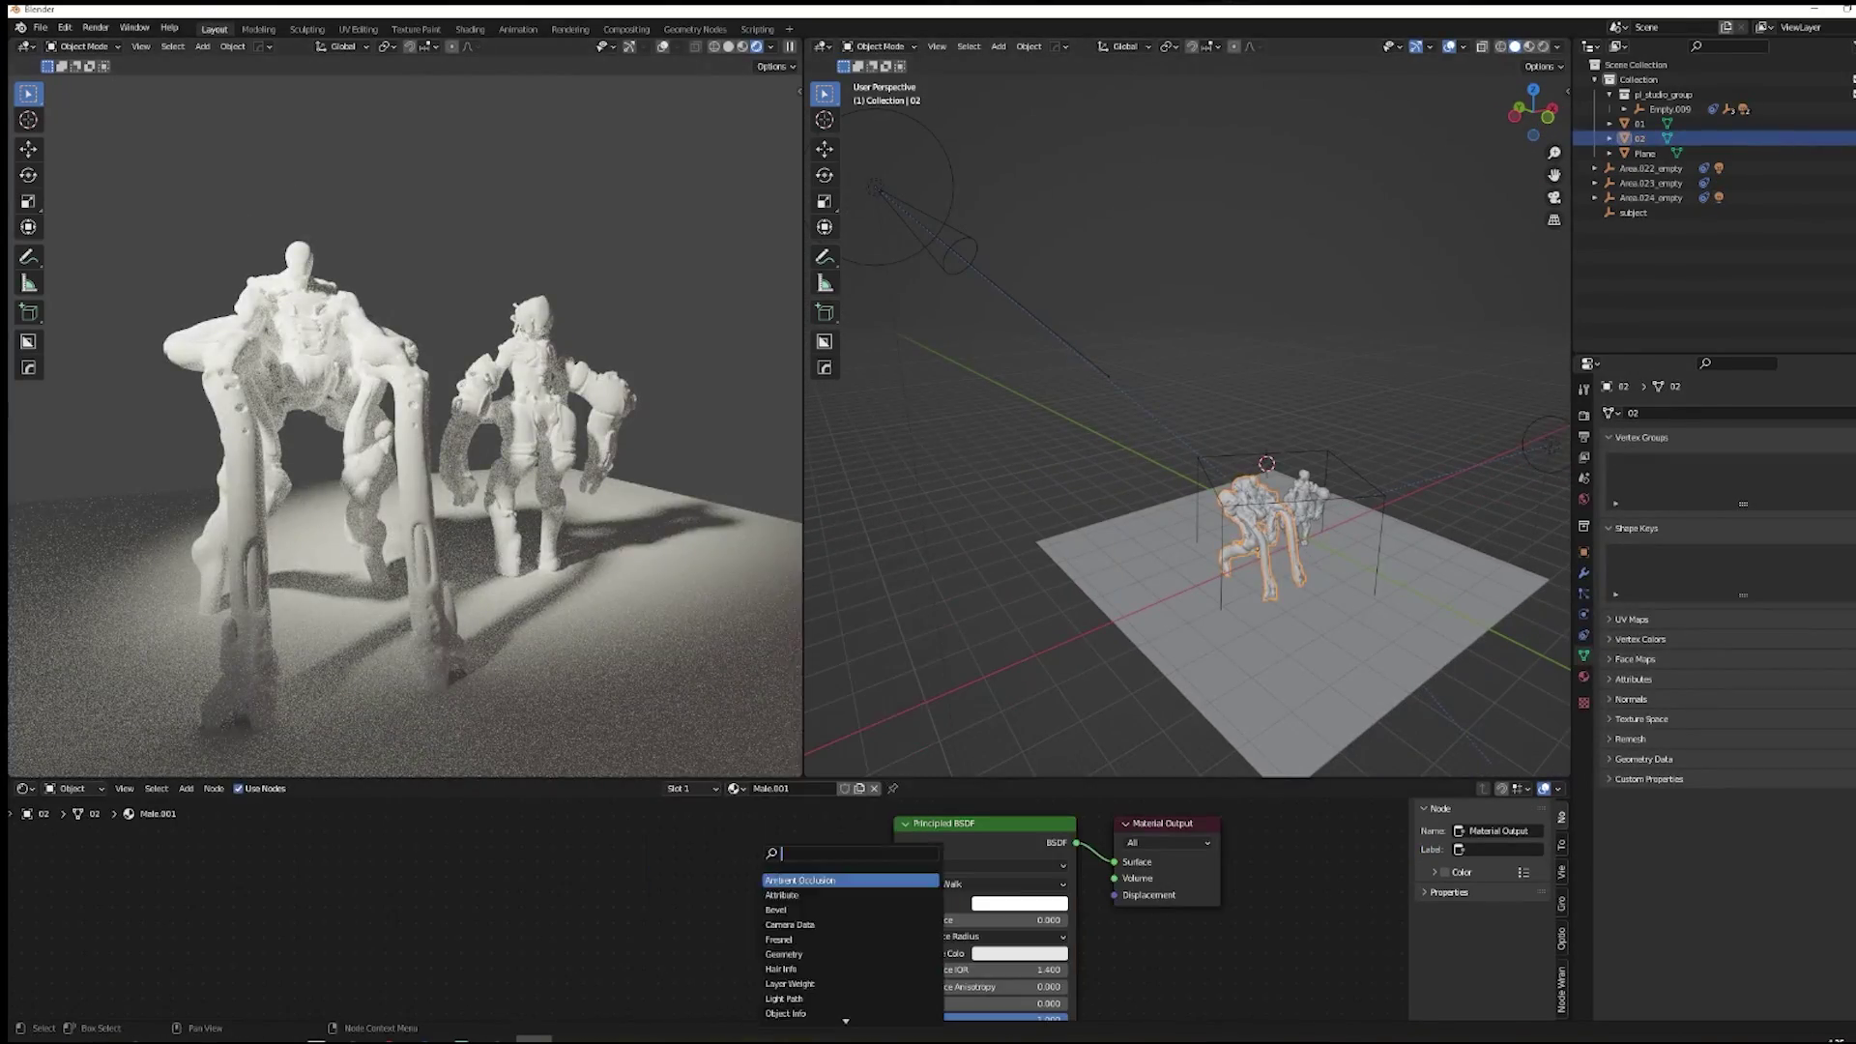
pyautogui.click(1310, 496)
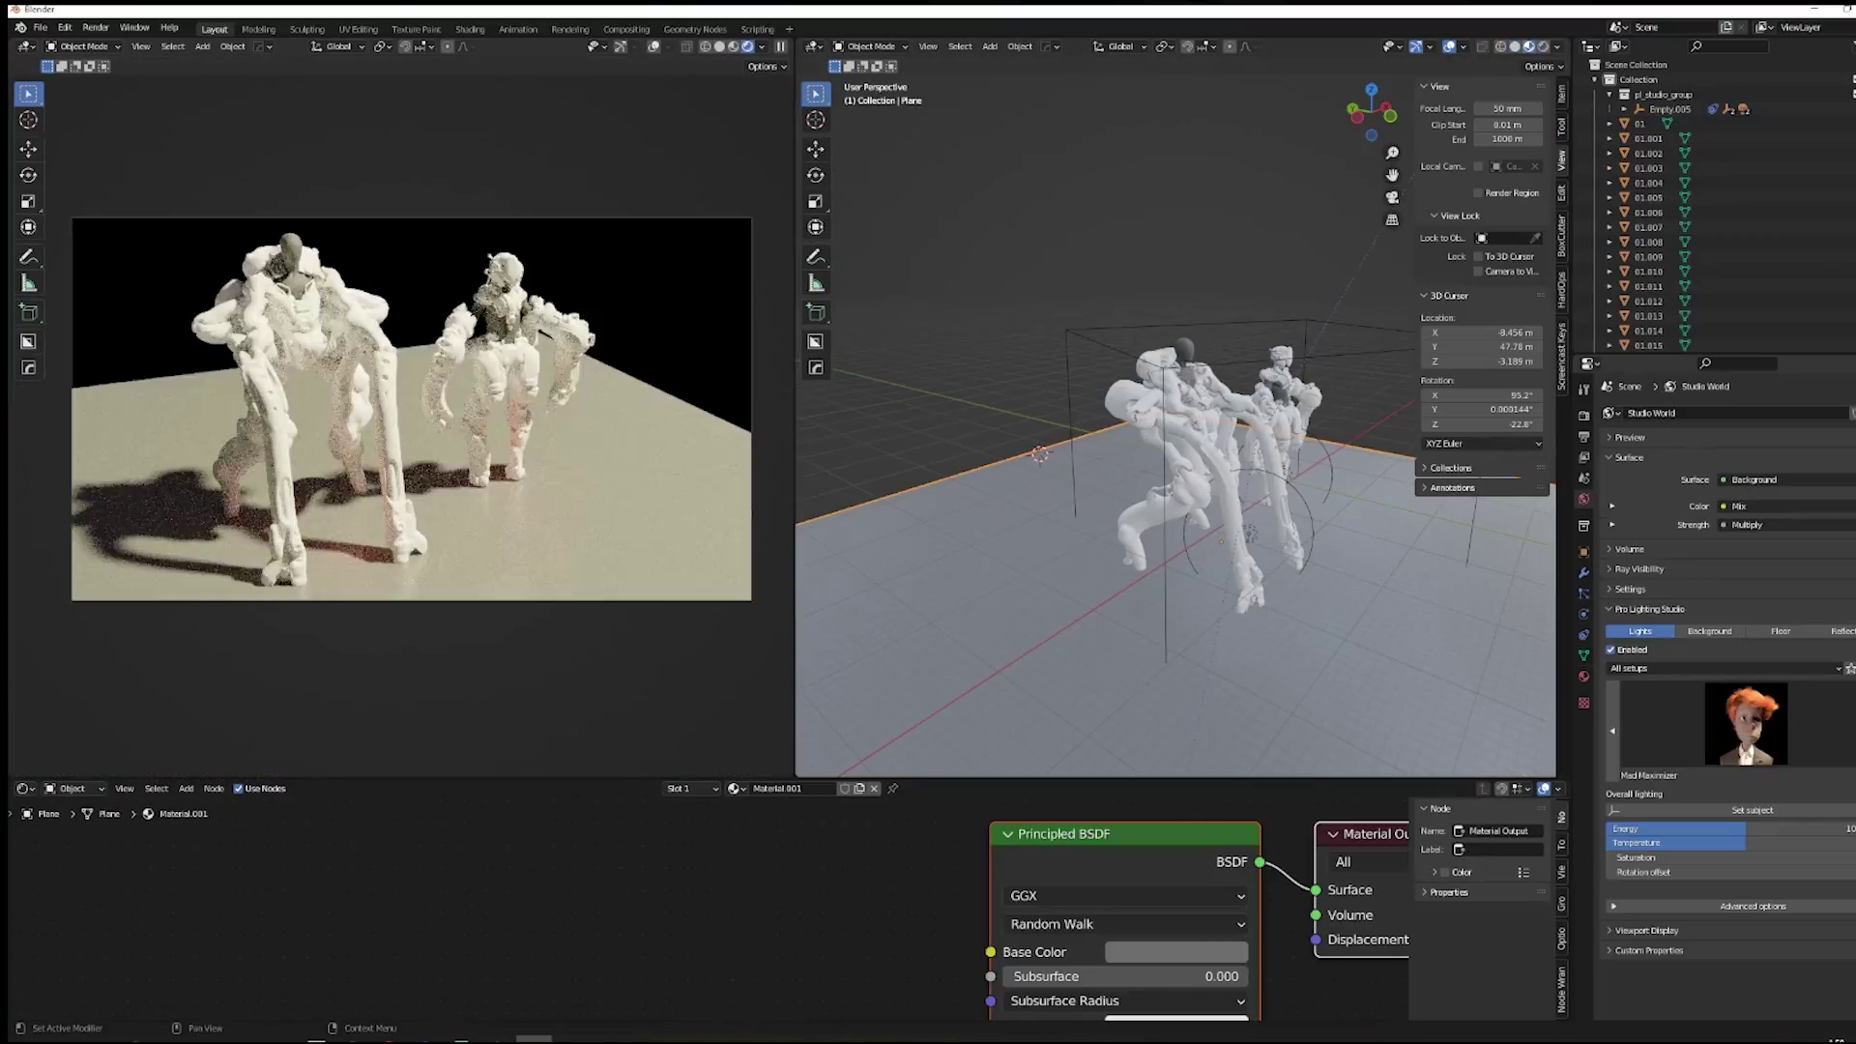
# Step: Zoom the rendered preview into the camera frame and maximize it with Ctrl+Space
pyautogui.scroll(3, 488, 530)
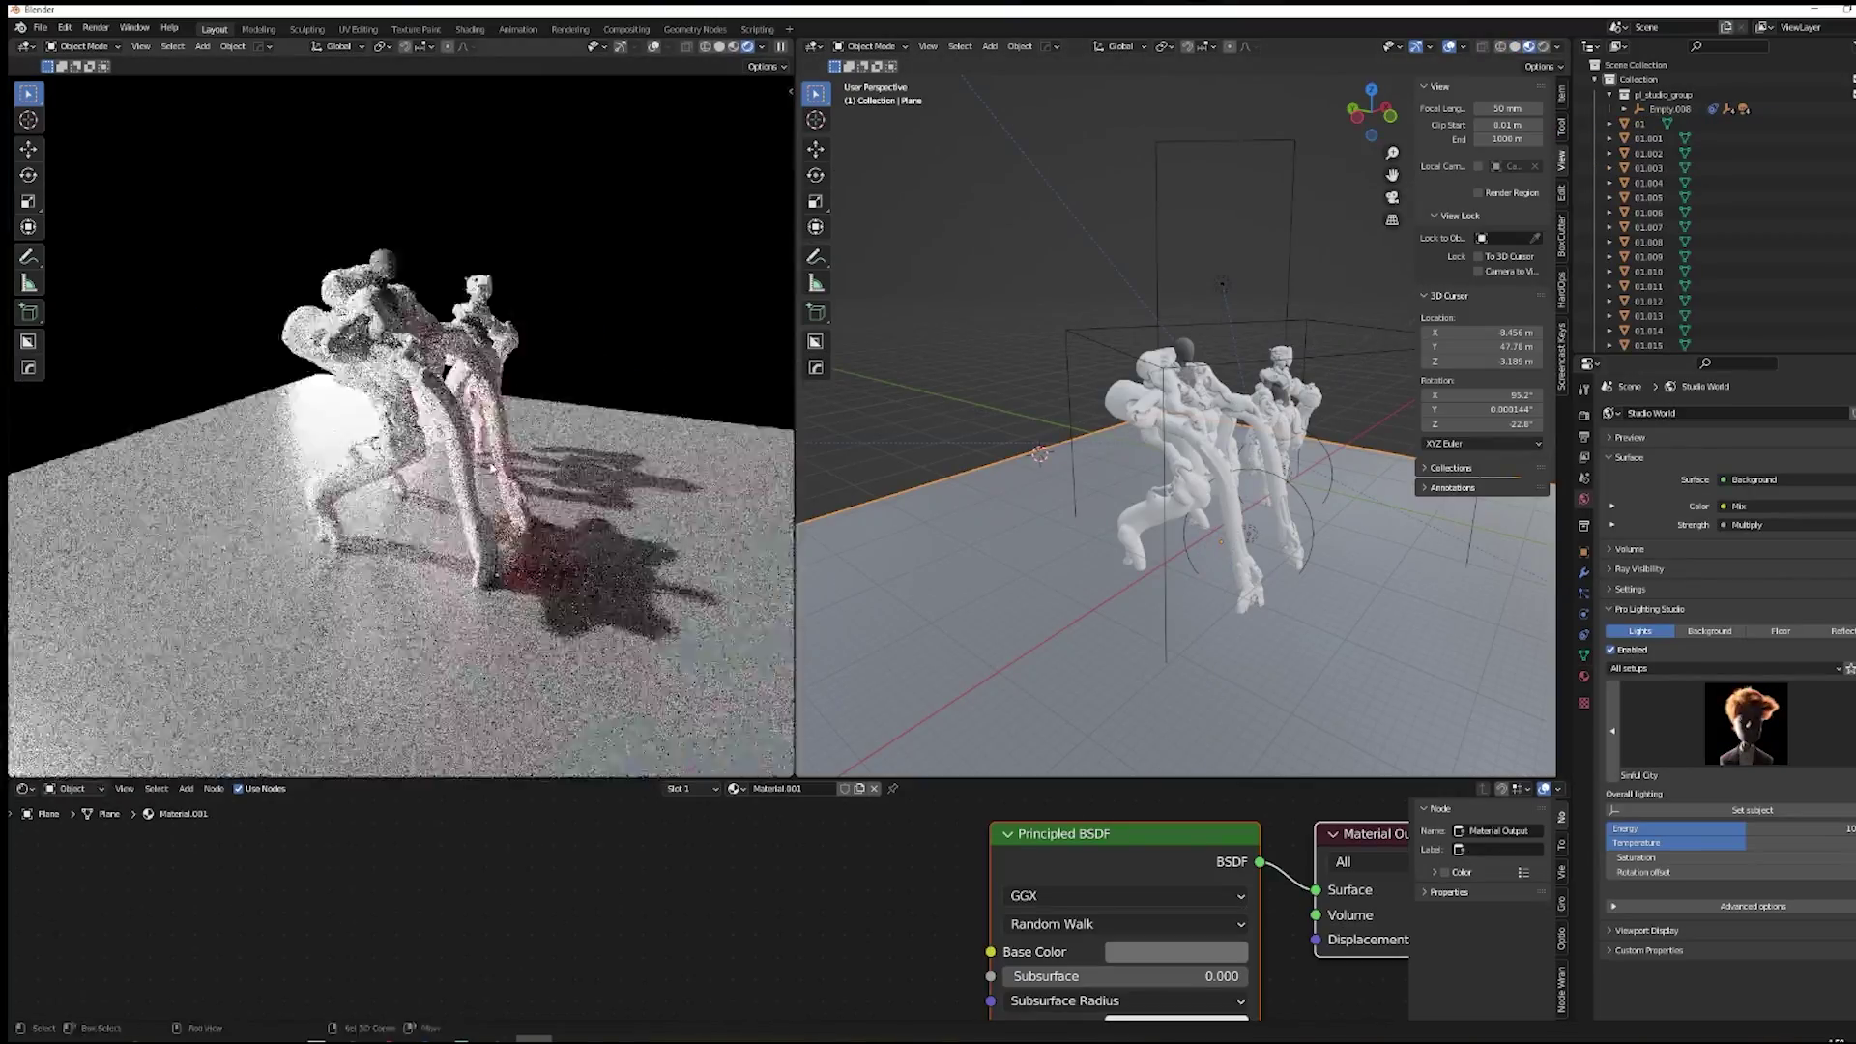
pyautogui.scroll(2, 488, 529)
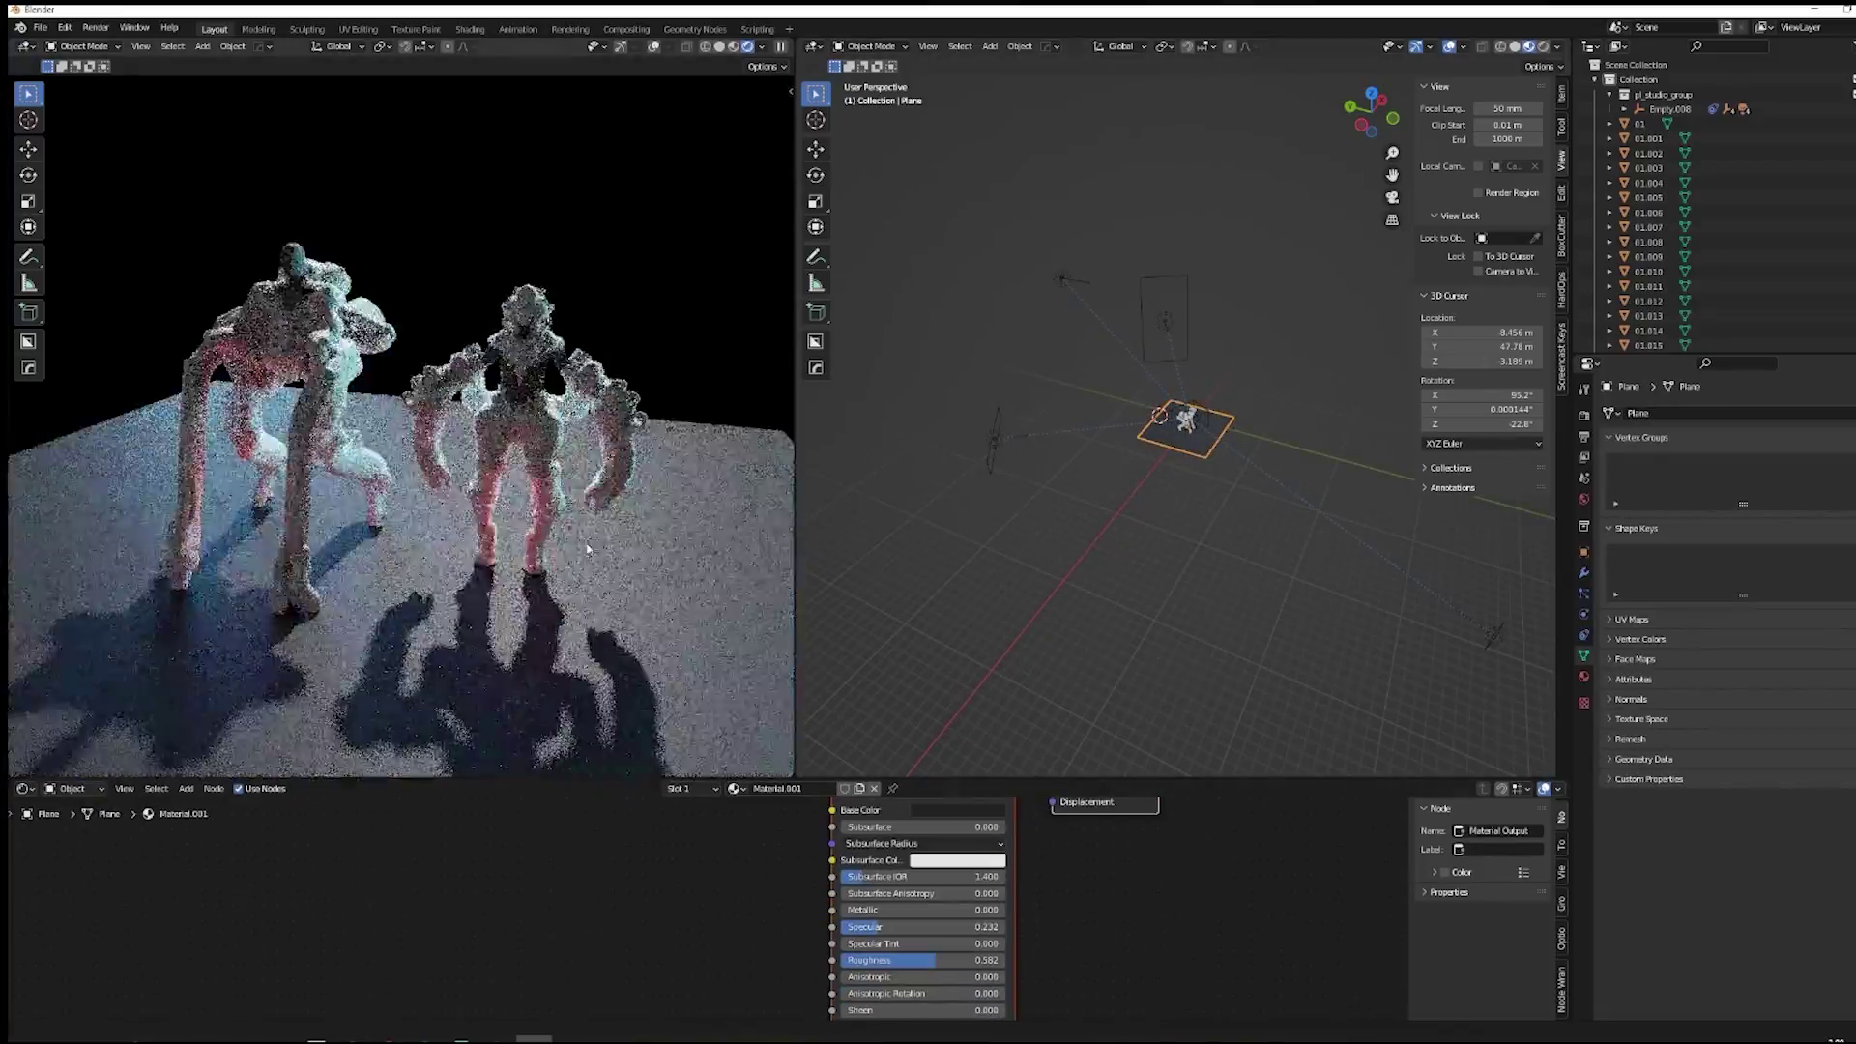
pyautogui.hotkey('ctrl', 'space')
pyautogui.scroll(-3, 976, 555)
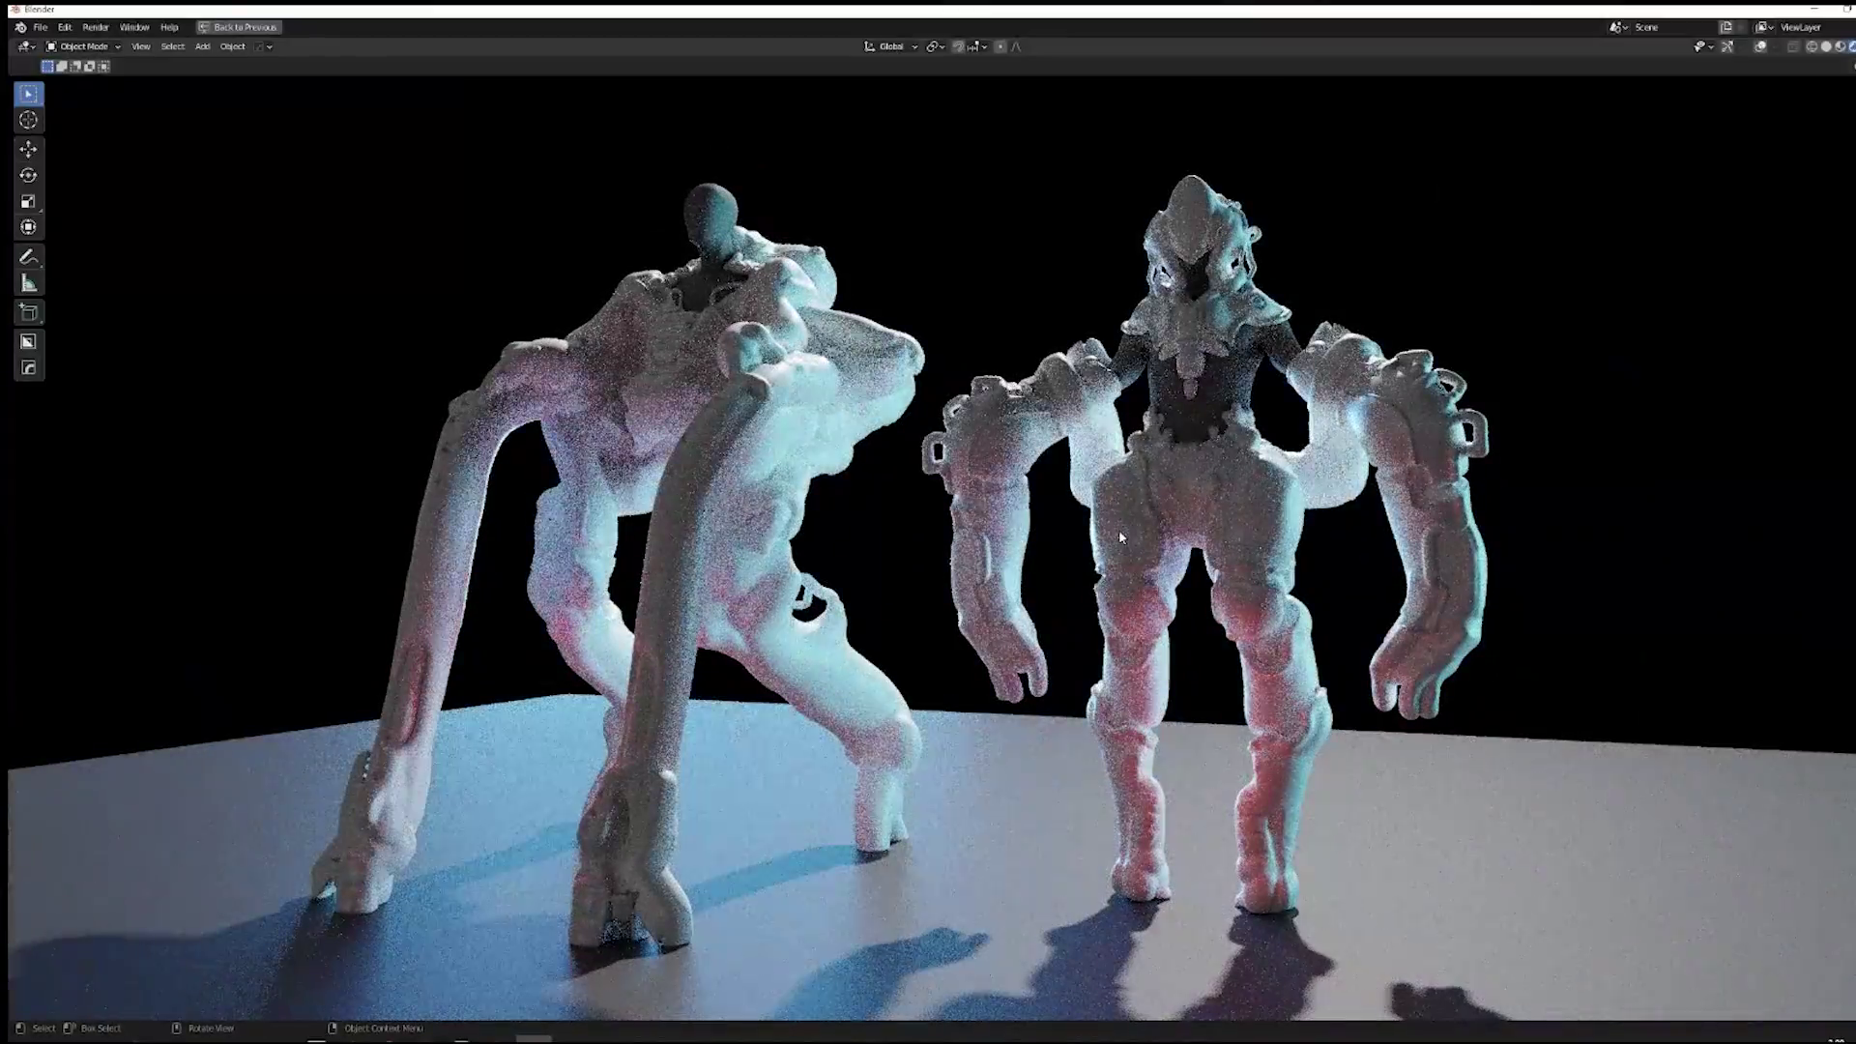